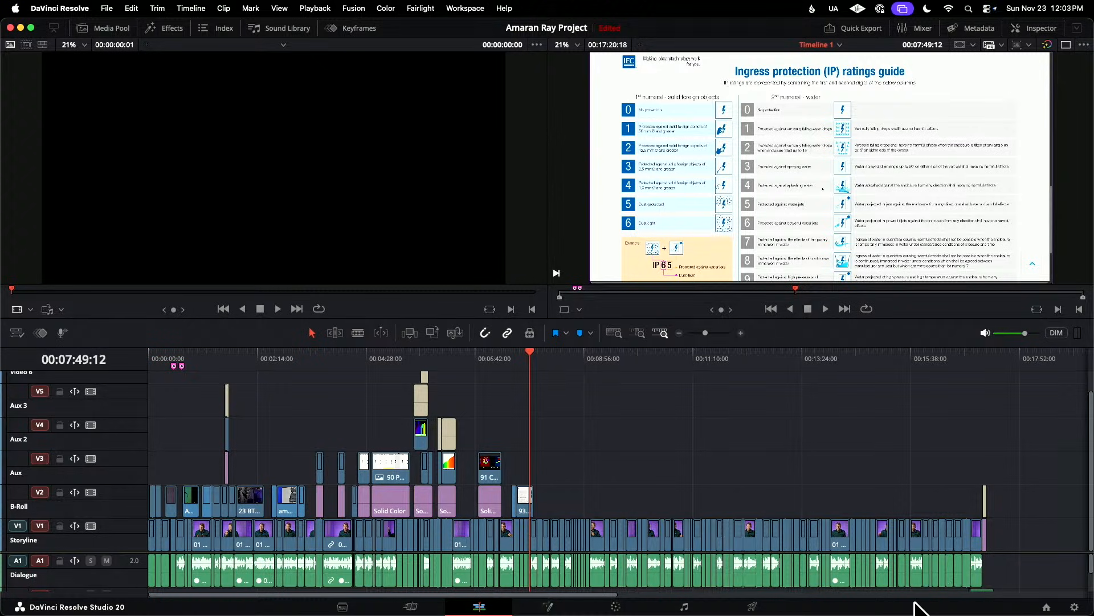
- Switch to Notes and review the amaran Ray lights note from its script outline down to the tests and B-roll checklist
{"action": "key", "text": "super+Tab"}
{"action": "key", "text": "super+Tab"}
{"action": "key", "text": "super+Tab"}
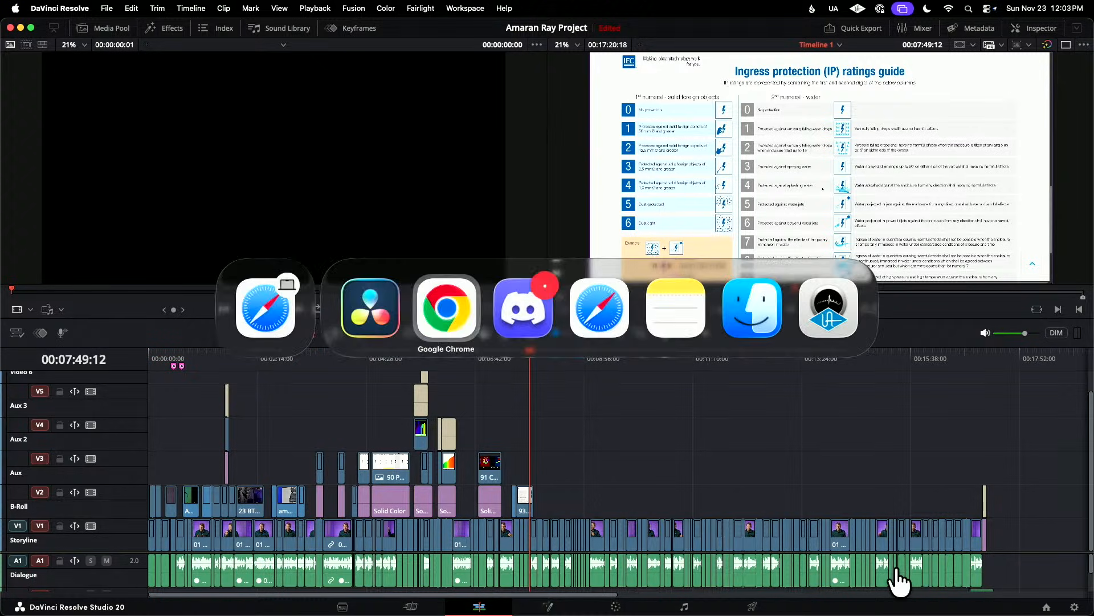
{"action": "key", "text": "super+Tab"}
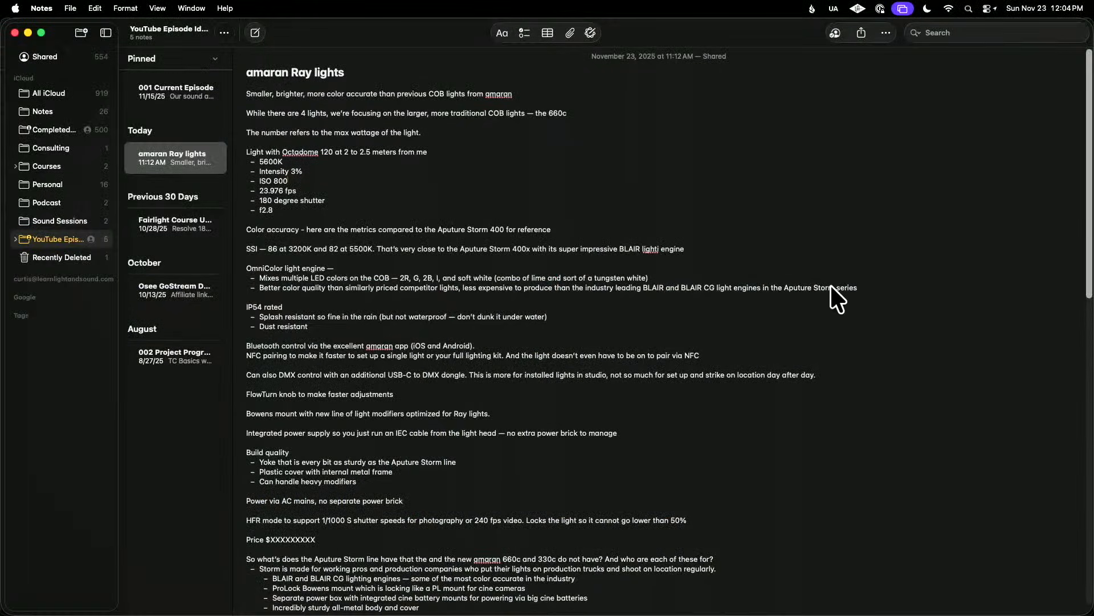
{"action": "scroll", "coordinate": [477, 211], "scroll_direction": "down", "scroll_amount": 15}
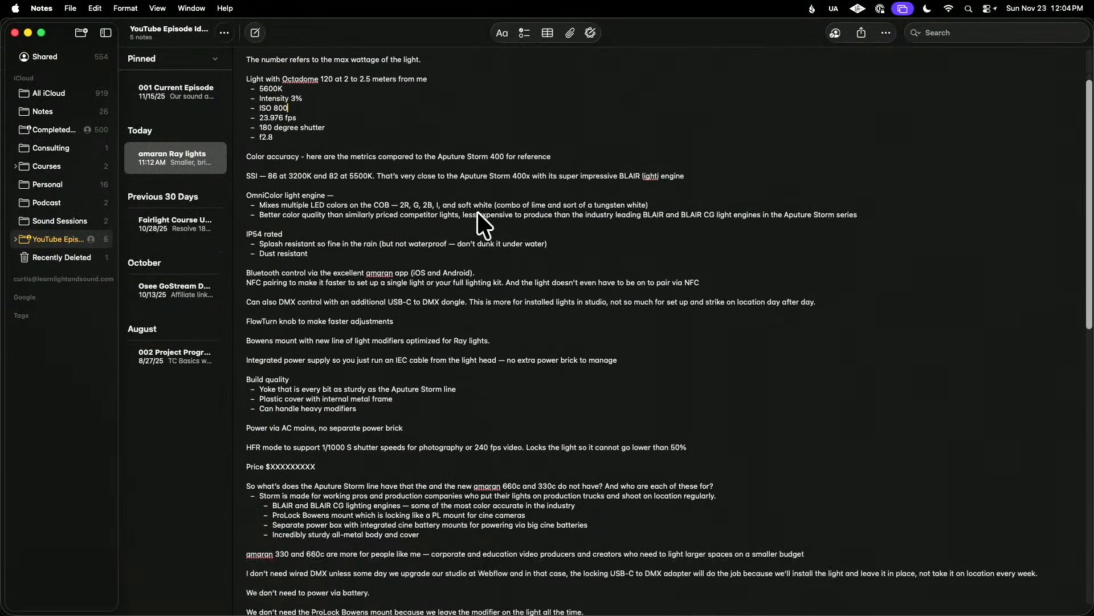
{"action": "scroll", "coordinate": [479, 218], "scroll_direction": "down", "scroll_amount": 10}
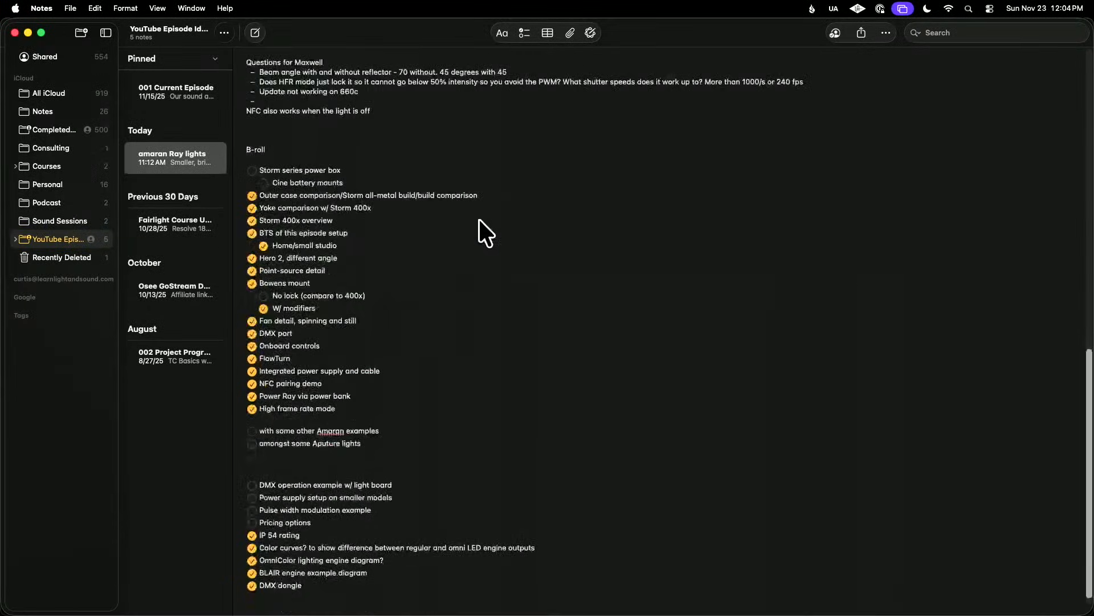
{"action": "scroll", "coordinate": [479, 219], "scroll_direction": "up", "scroll_amount": 10}
{"action": "scroll", "coordinate": [480, 222], "scroll_direction": "up", "scroll_amount": 15}
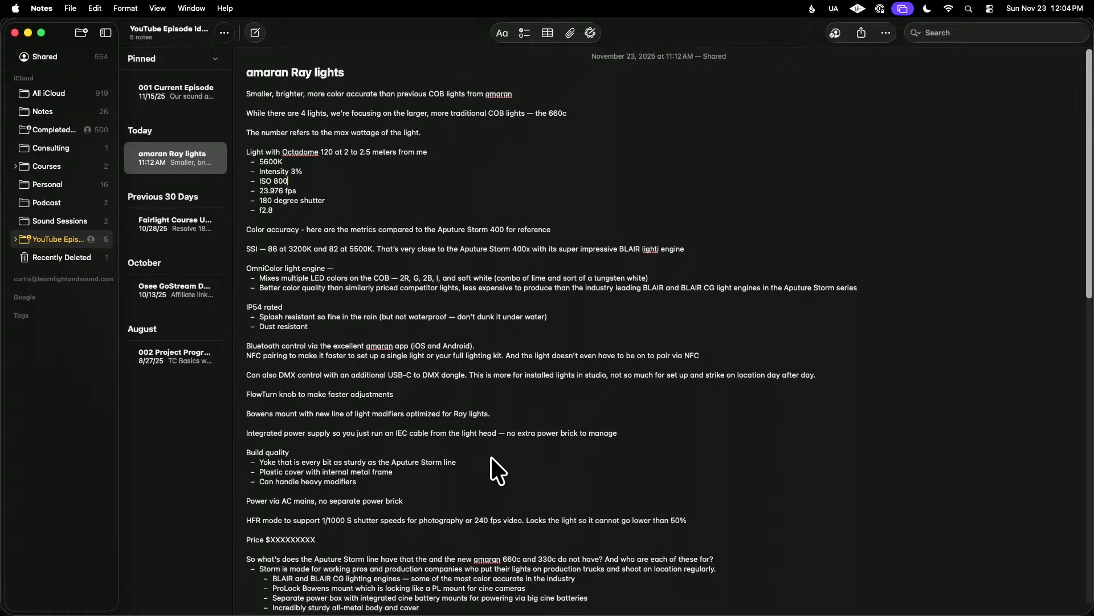
{"action": "scroll", "coordinate": [597, 477], "scroll_direction": "down", "scroll_amount": 3}
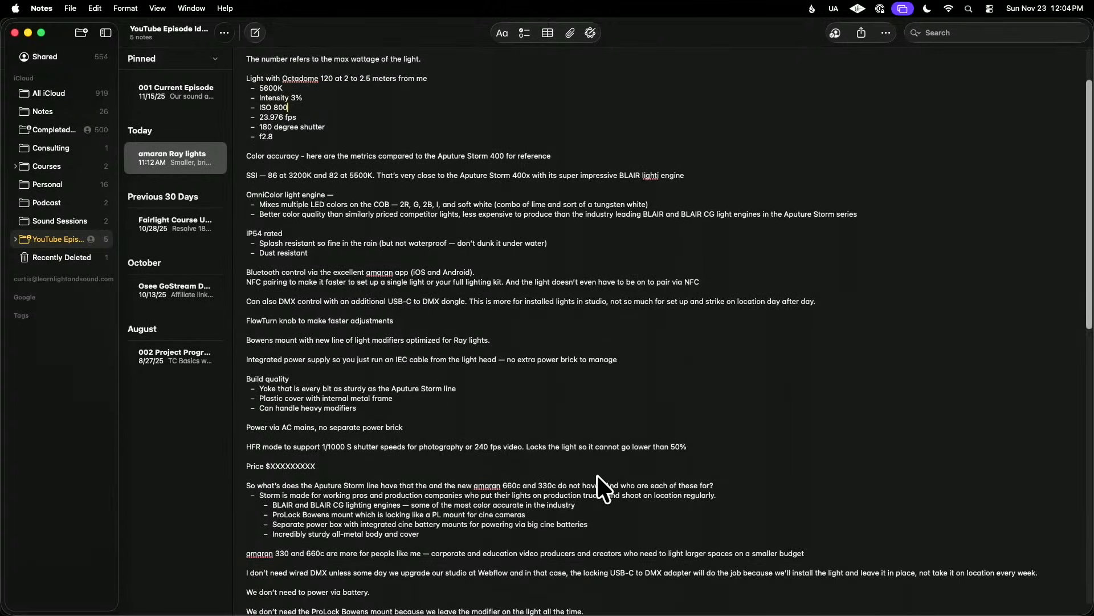
{"action": "scroll", "coordinate": [598, 474], "scroll_direction": "down", "scroll_amount": 7}
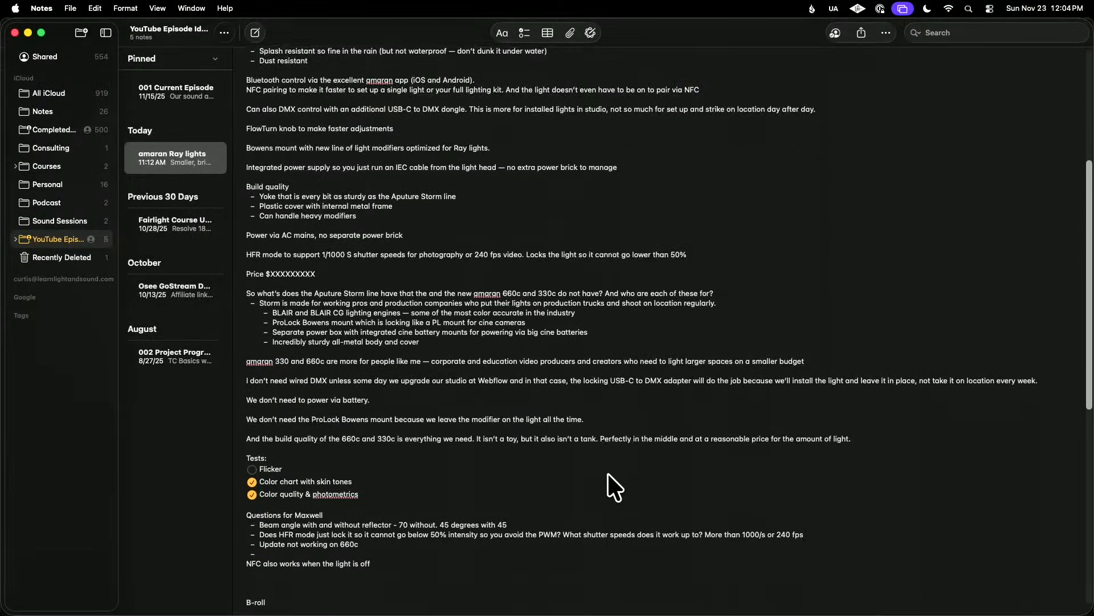
{"action": "scroll", "coordinate": [608, 473], "scroll_direction": "down", "scroll_amount": 4}
{"action": "scroll", "coordinate": [607, 289], "scroll_direction": "up", "scroll_amount": 14}
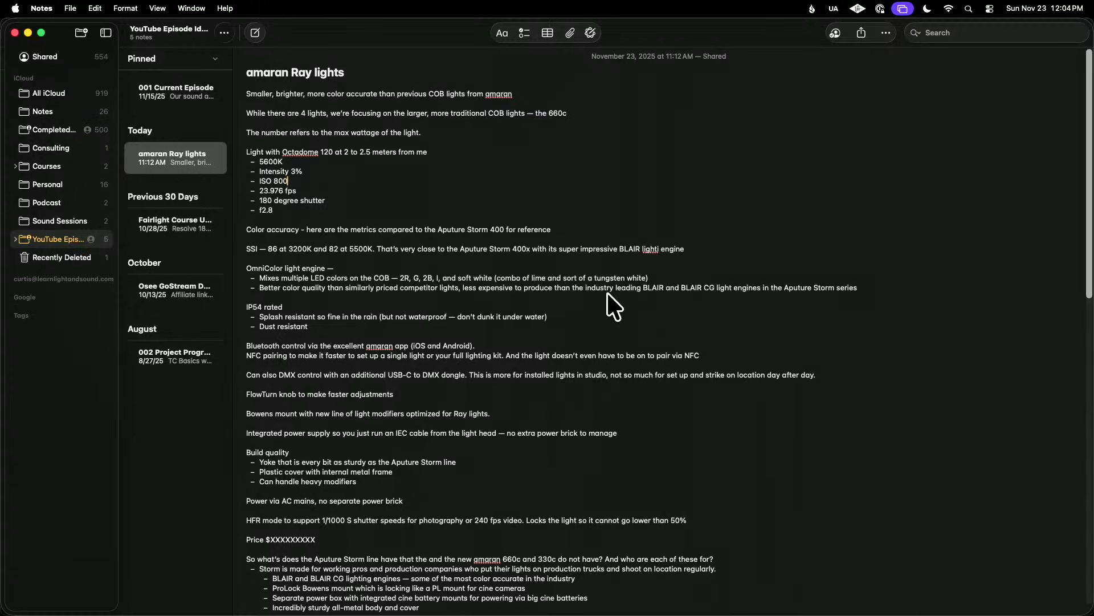
{"action": "scroll", "coordinate": [607, 292], "scroll_direction": "down", "scroll_amount": 5}
{"action": "scroll", "coordinate": [621, 298], "scroll_direction": "down", "scroll_amount": 1}
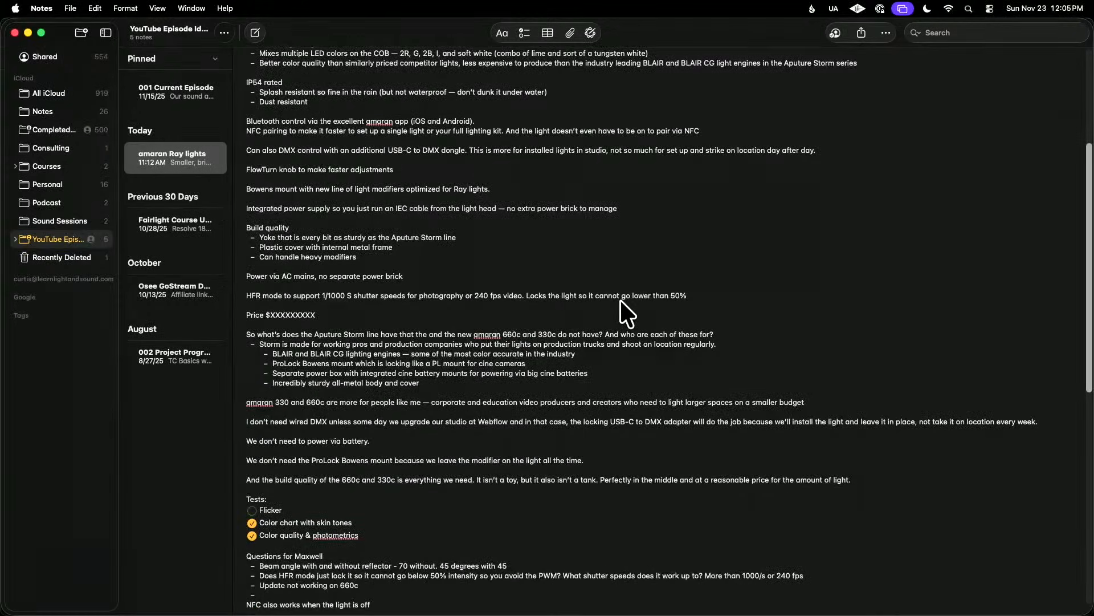
- Check the B-roll checklist at the end of the note against the timeline, finishing back in DaVinci Resolve
{"action": "key", "text": "super+Tab"}
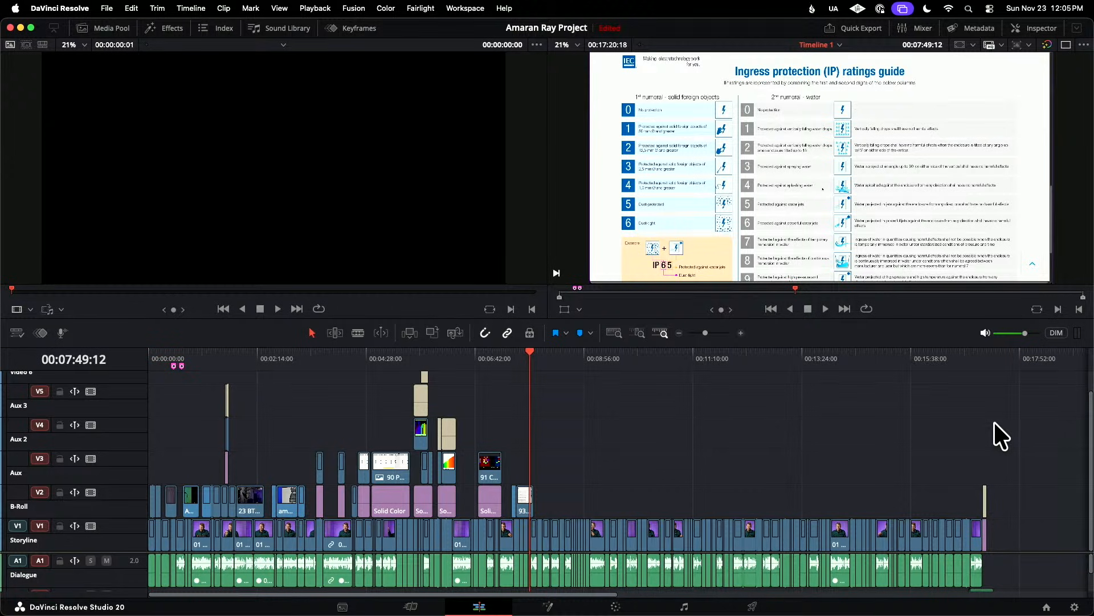
{"action": "key", "text": "super+Tab"}
{"action": "scroll", "coordinate": [365, 488], "scroll_direction": "down", "scroll_amount": 4}
{"action": "scroll", "coordinate": [363, 485], "scroll_direction": "down", "scroll_amount": 14}
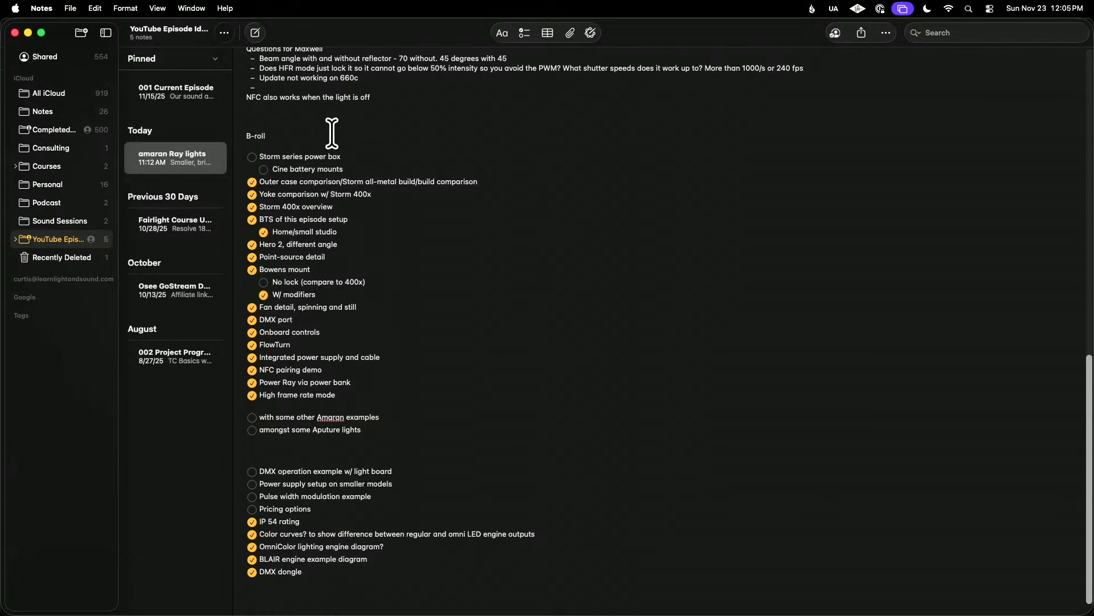
{"action": "key", "text": "super+Tab"}
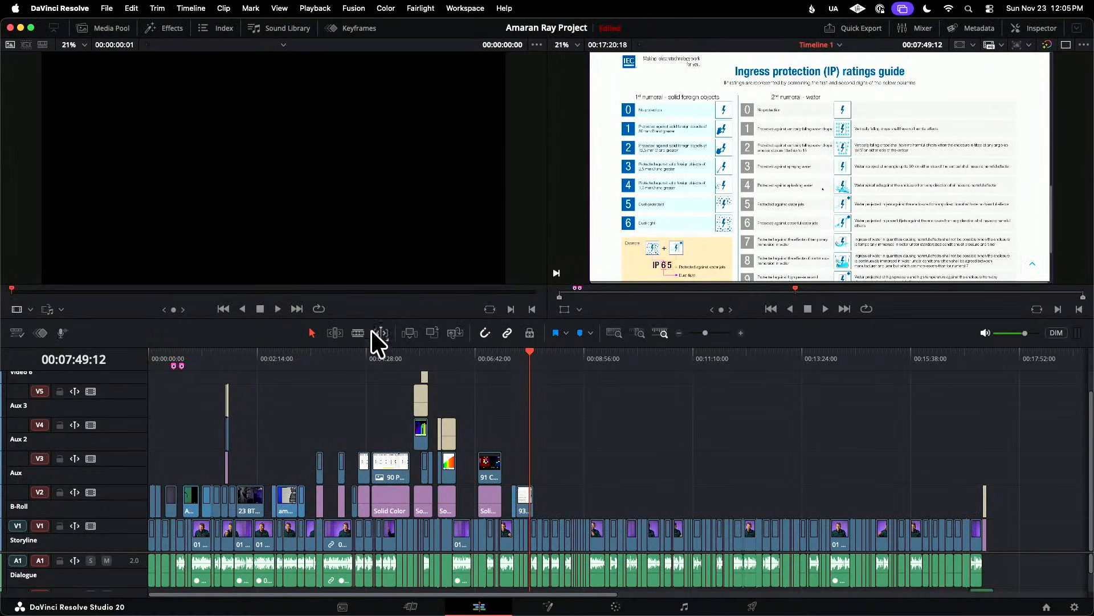
- Look over the project's media clip list and the Deliver page's render settings, finishing on the Edit page
{"action": "left_click", "coordinate": [95, 26]}
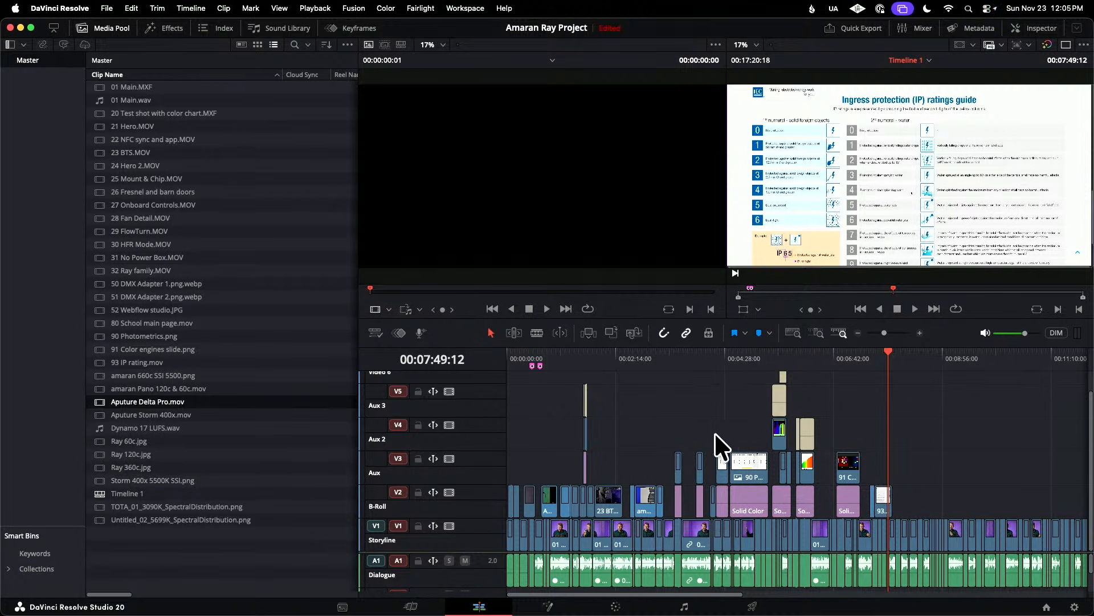
{"action": "left_click", "coordinate": [109, 27]}
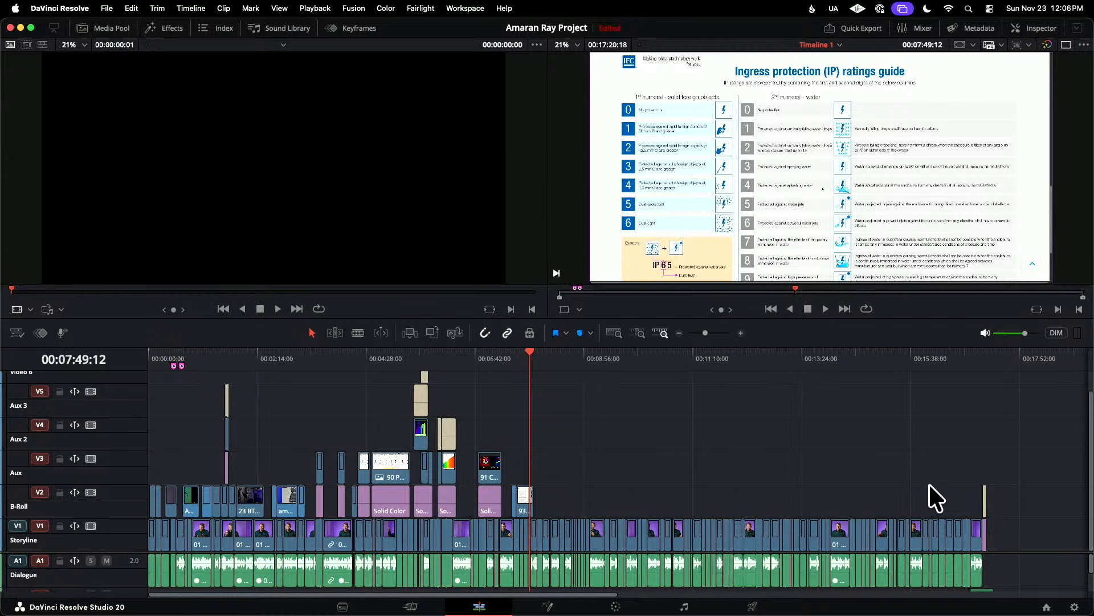
{"action": "left_click", "coordinate": [751, 605]}
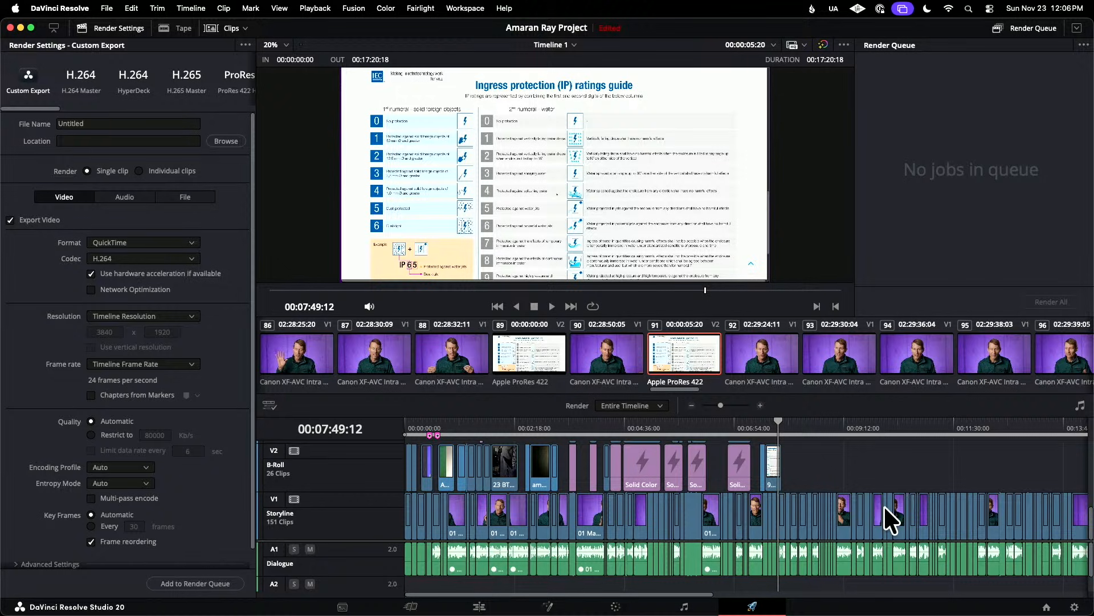
{"action": "left_click", "coordinate": [479, 606]}
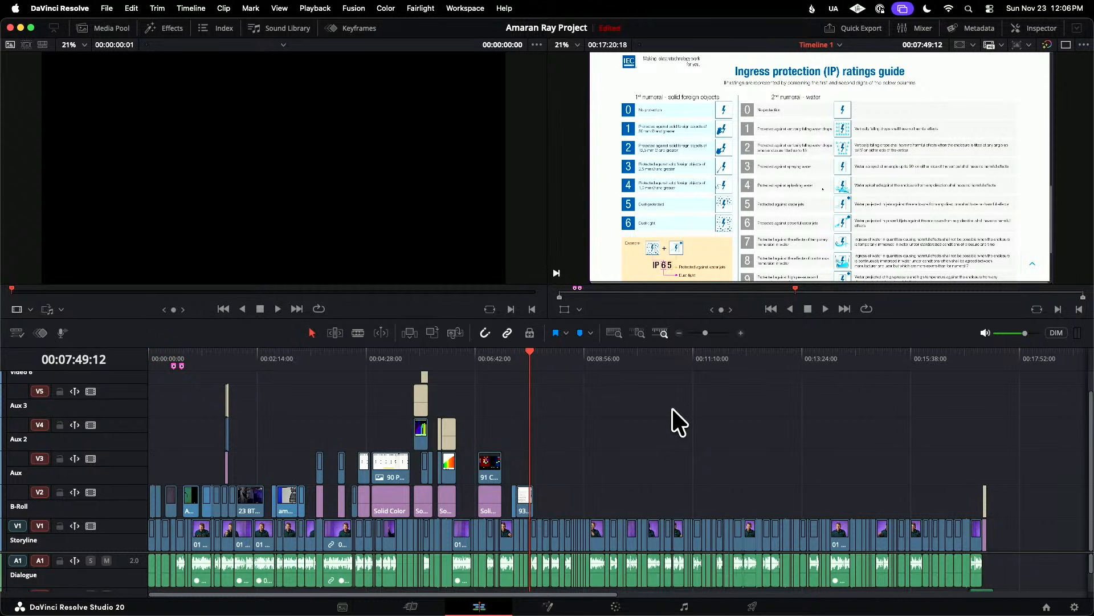
- Play the timeline on from the IP rating graphic and stop at 00:08:01:20
{"action": "mouse_move", "coordinate": [1024, 330]}
{"action": "key", "text": "space"}
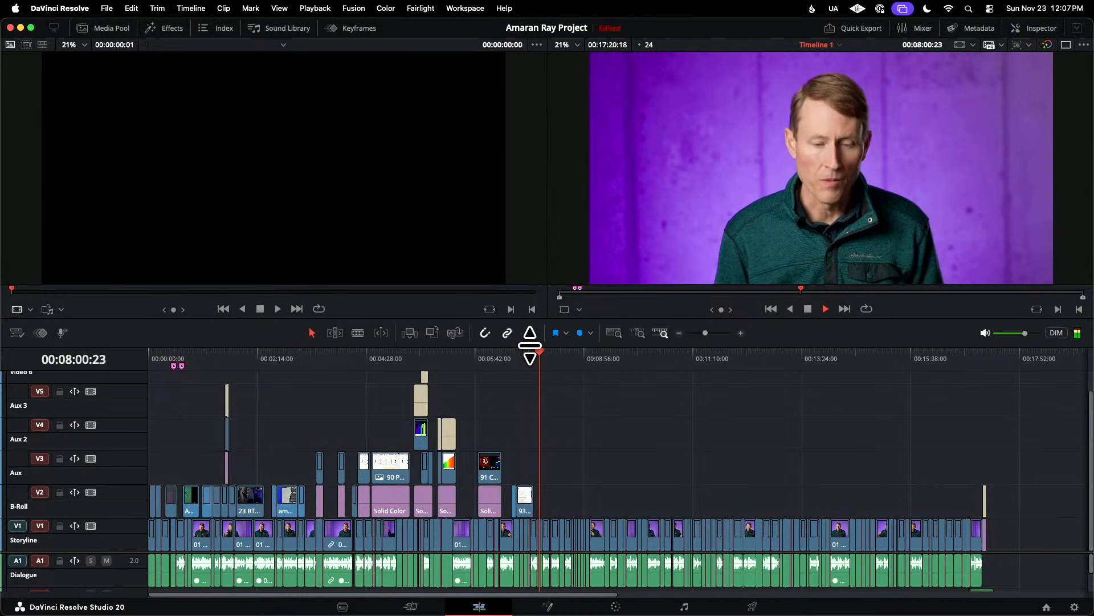
{"action": "key", "text": "space"}
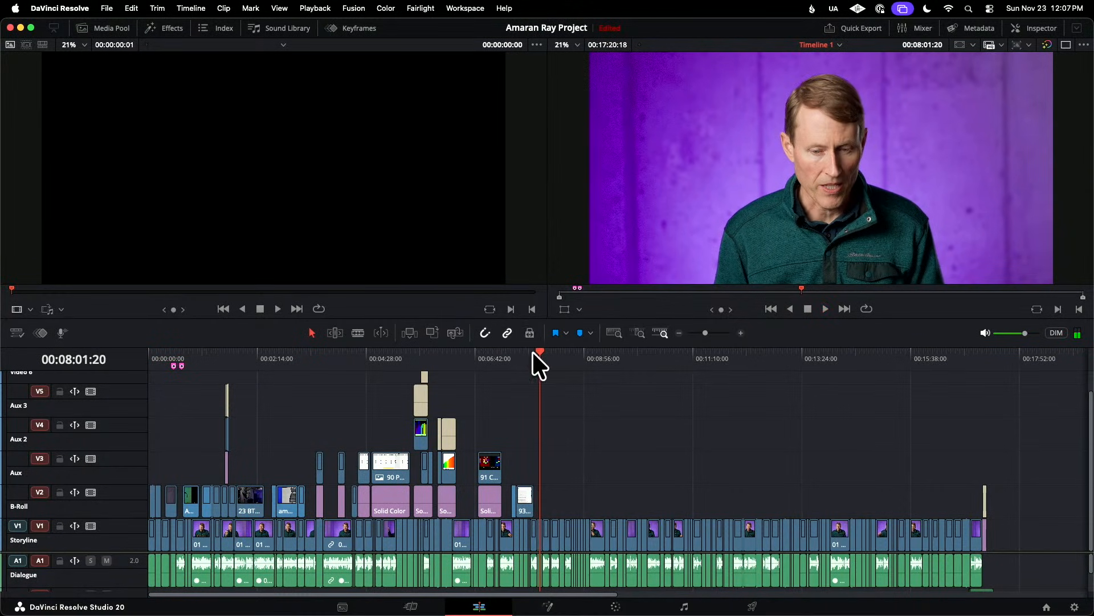
- Load the clip 22 NFC sync and app.MOV from the media pool into the source viewer
{"action": "left_click", "coordinate": [92, 26]}
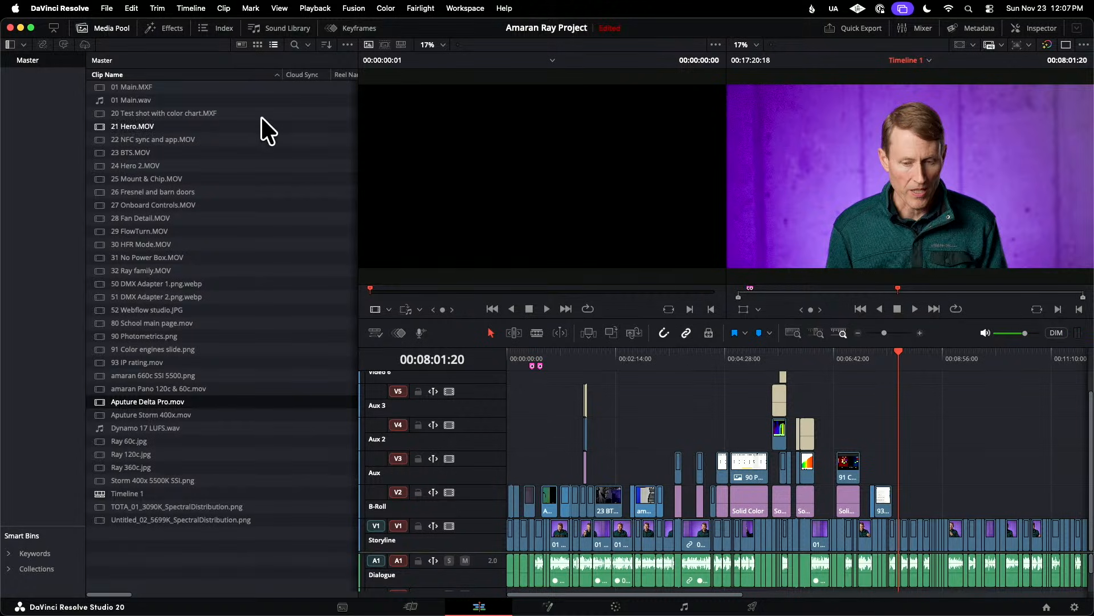
{"action": "left_click", "coordinate": [128, 124]}
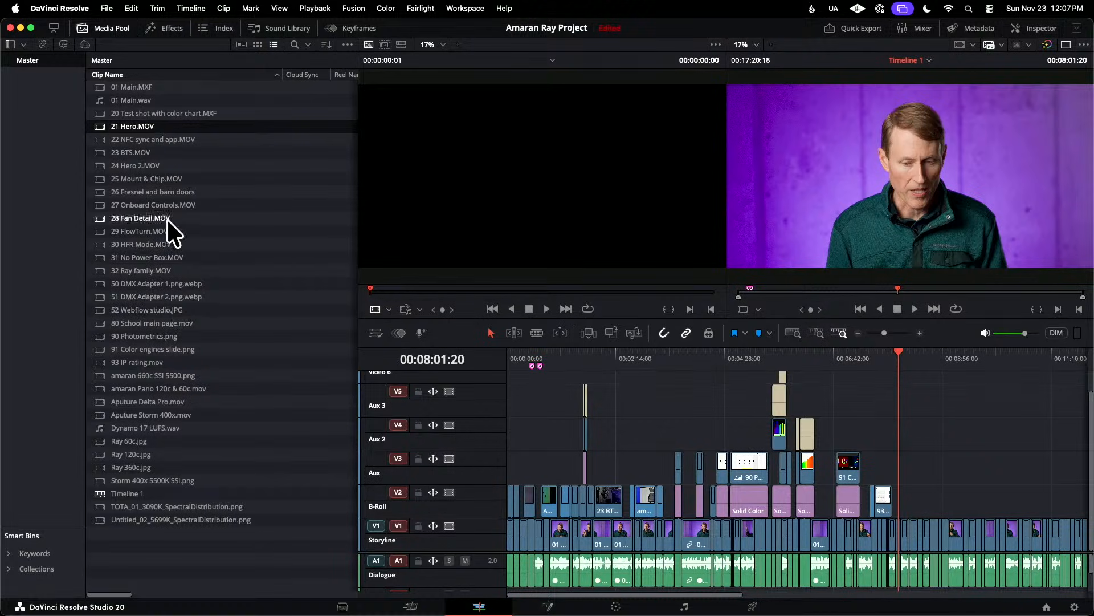
{"action": "left_click", "coordinate": [97, 137]}
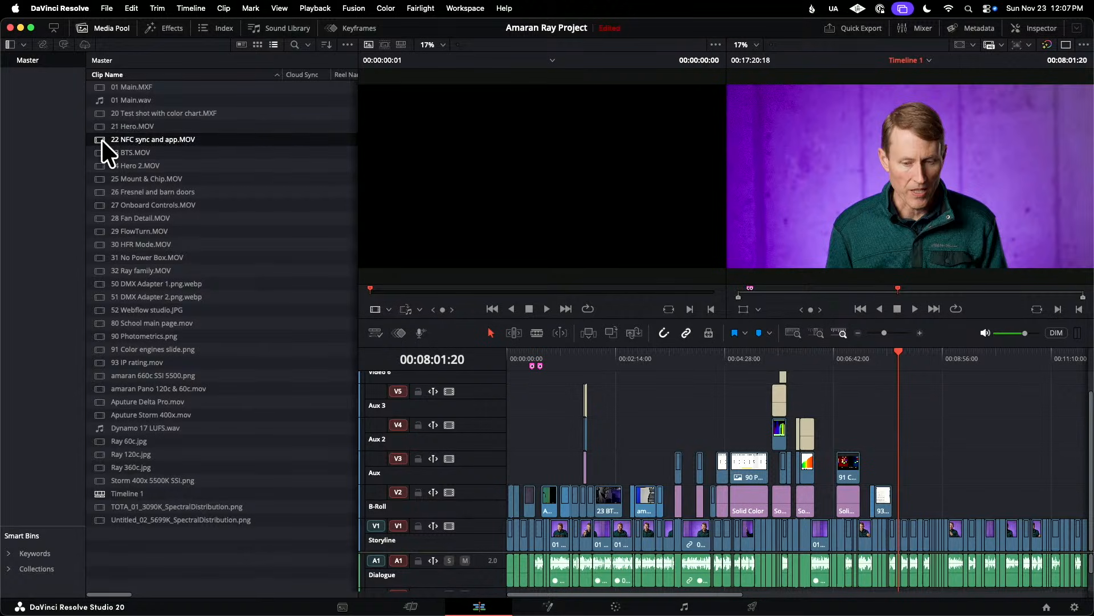
{"action": "double_click", "coordinate": [100, 138]}
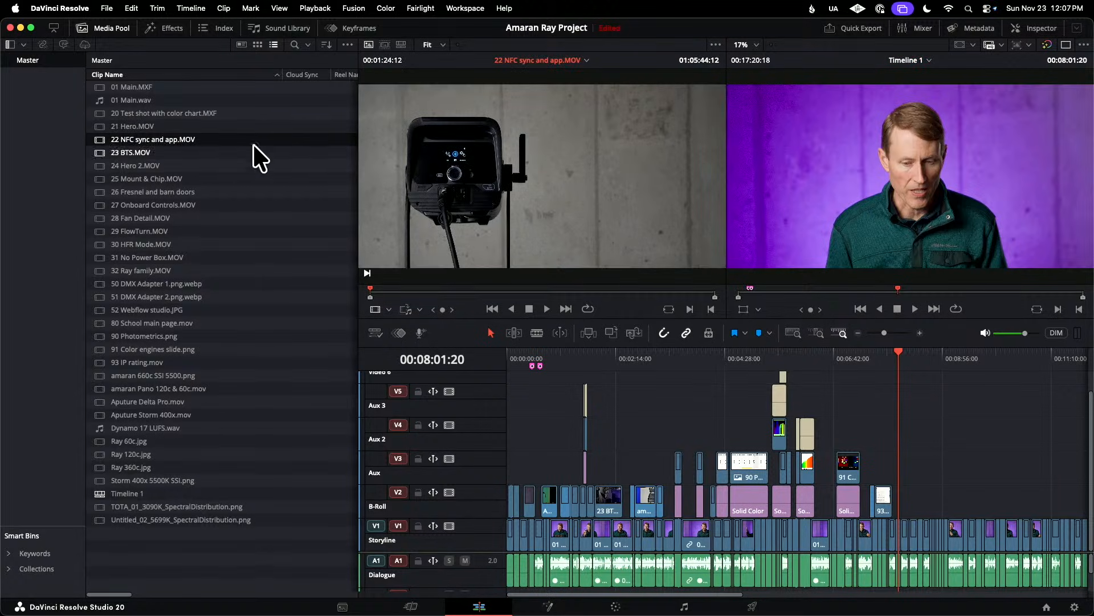
{"action": "left_click", "coordinate": [102, 28]}
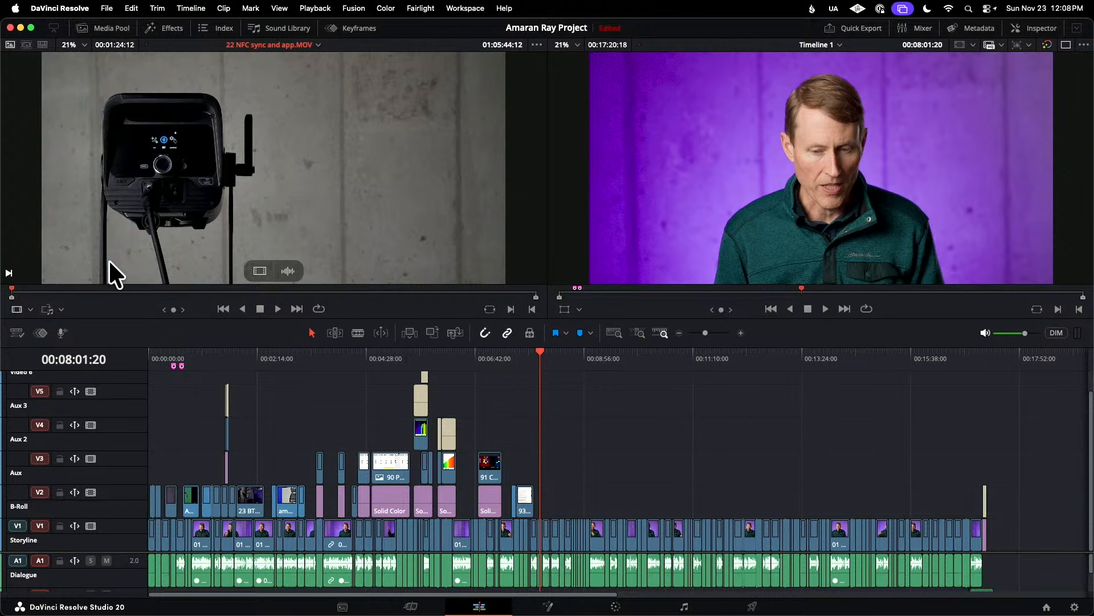
- Set an In point at 01:06:05:17 in the source clip, where the phone is held beside the light
{"action": "left_click", "coordinate": [15, 286]}
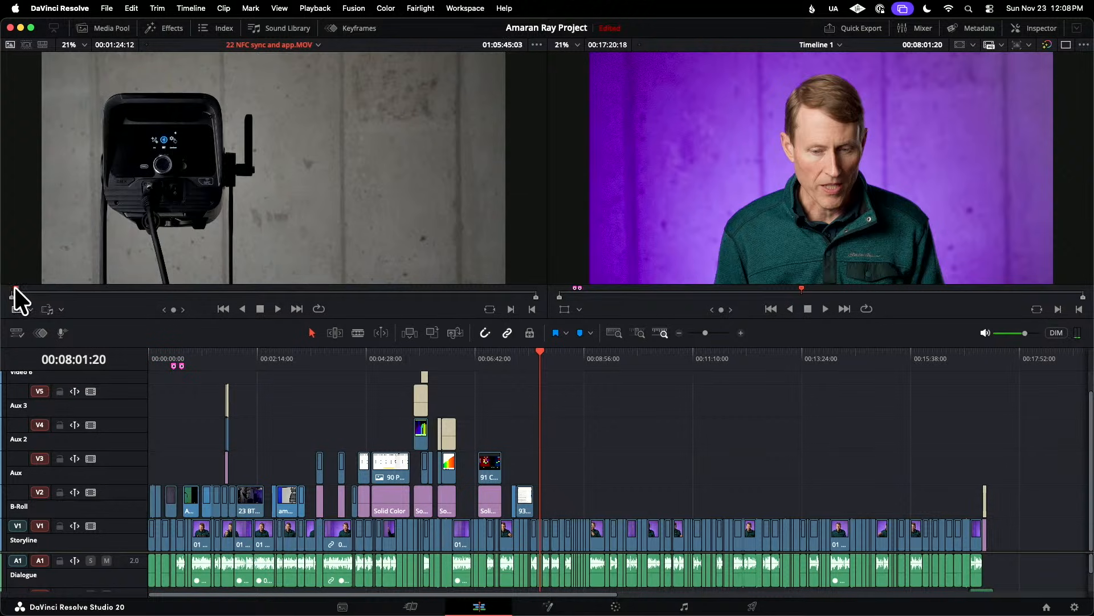
{"action": "left_click_drag", "start_coordinate": [15, 286], "coordinate": [141, 282]}
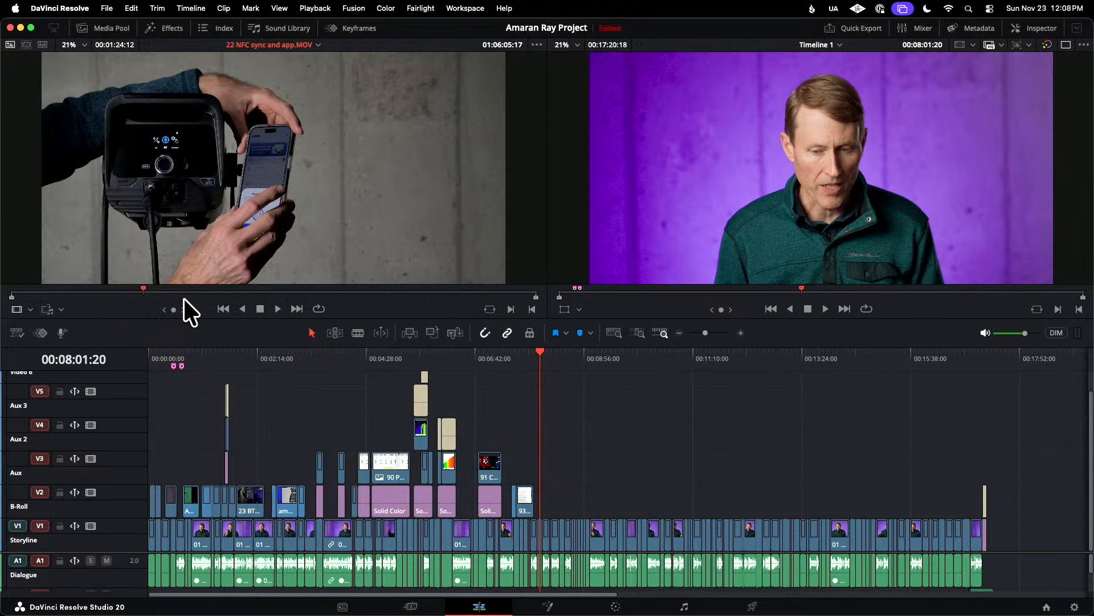
{"action": "key", "text": "i"}
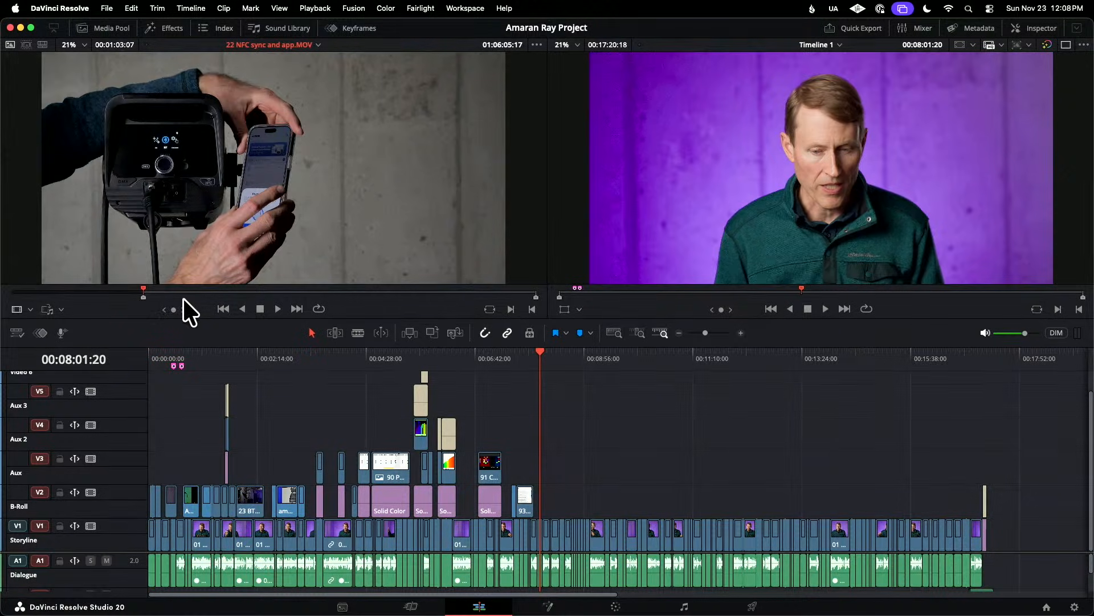
- Mark the app colour-control section of the source clip with In at 01:06:26:11 and Out at 01:06:45:15
{"action": "left_click_drag", "start_coordinate": [142, 287], "coordinate": [270, 292]}
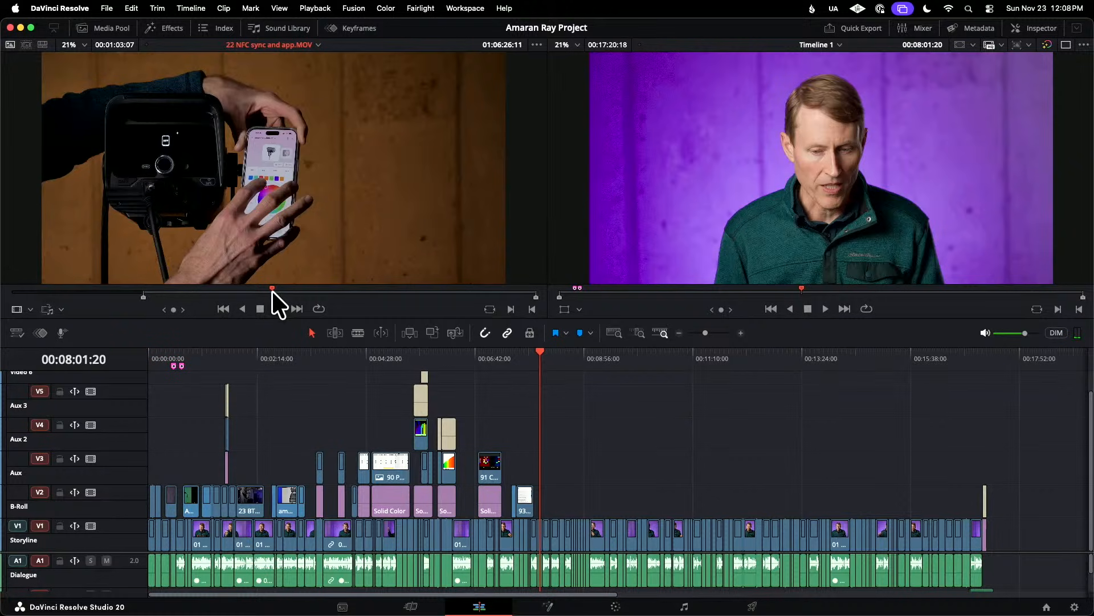
{"action": "key", "text": "i"}
{"action": "left_click_drag", "start_coordinate": [273, 286], "coordinate": [389, 291]}
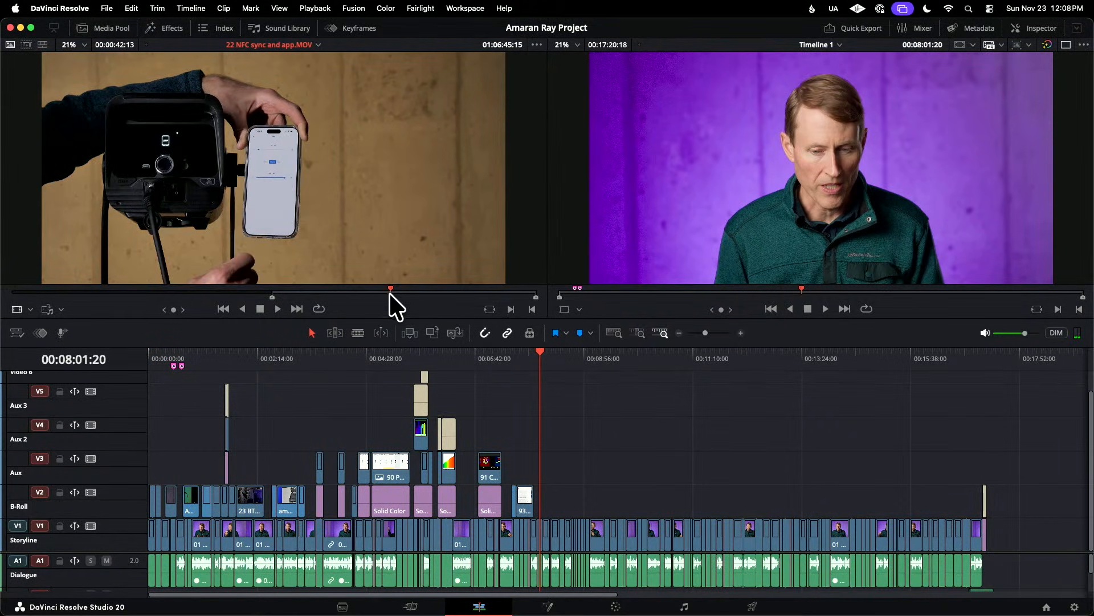
{"action": "key", "text": "o"}
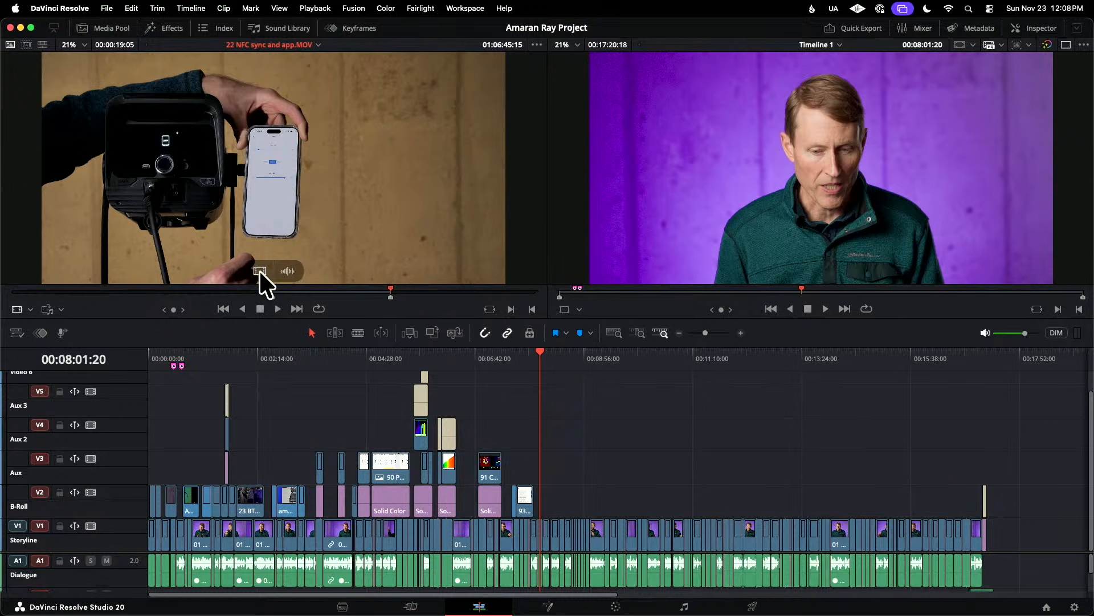
- Place only the marked section's video on the B-Roll track after the IP rating clip, starting at about 00:07:58:21
{"action": "left_click_drag", "start_coordinate": [260, 270], "coordinate": [538, 498]}
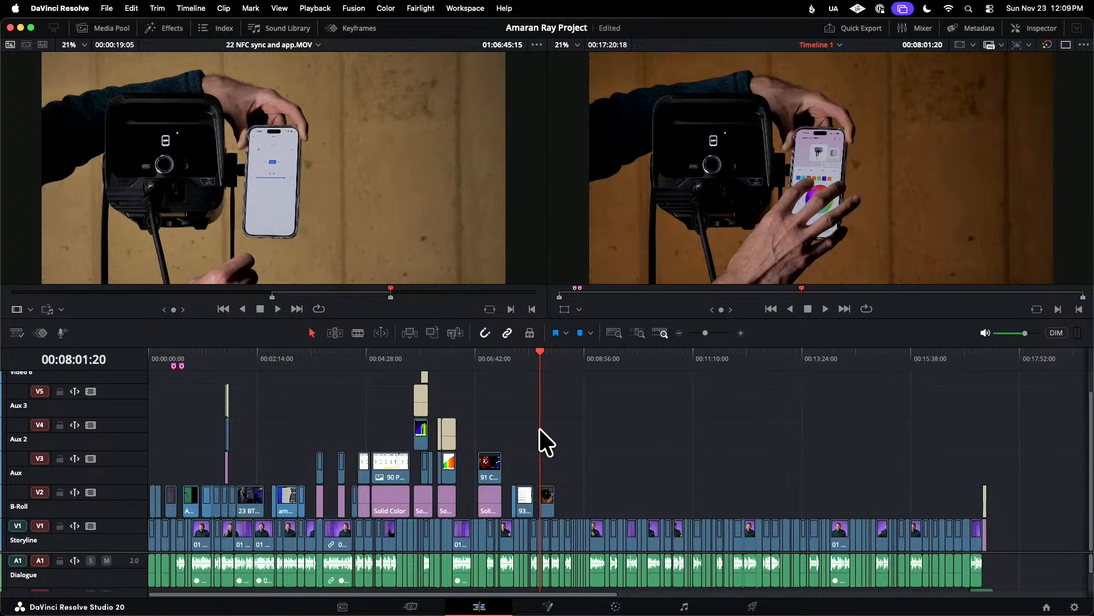
{"action": "scroll", "coordinate": [540, 427], "scroll_direction": "up", "scroll_amount": 10}
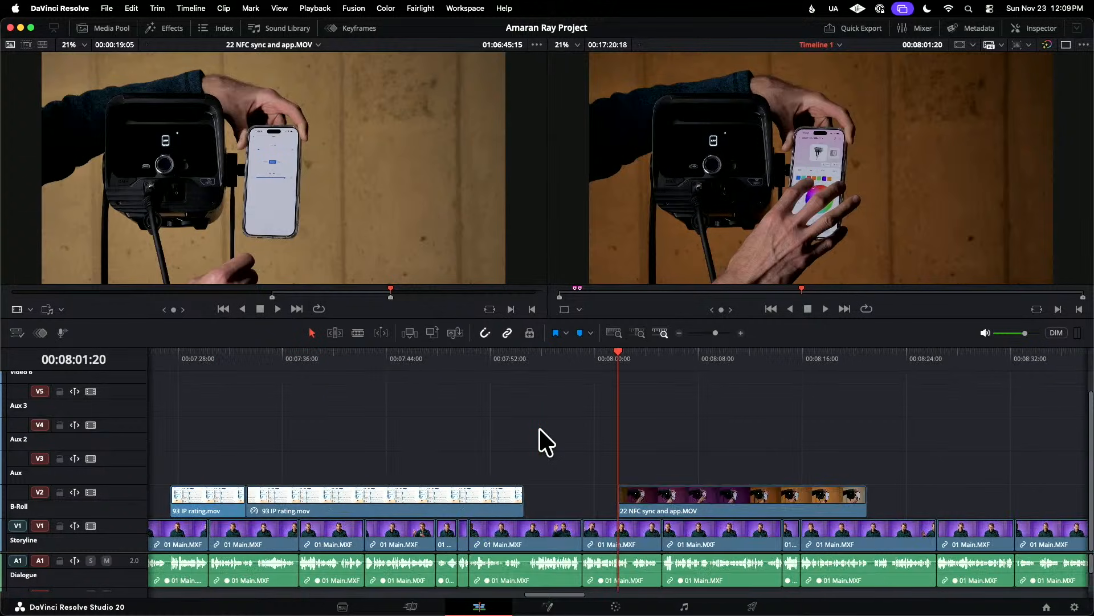
{"action": "left_click_drag", "start_coordinate": [655, 499], "coordinate": [579, 497]}
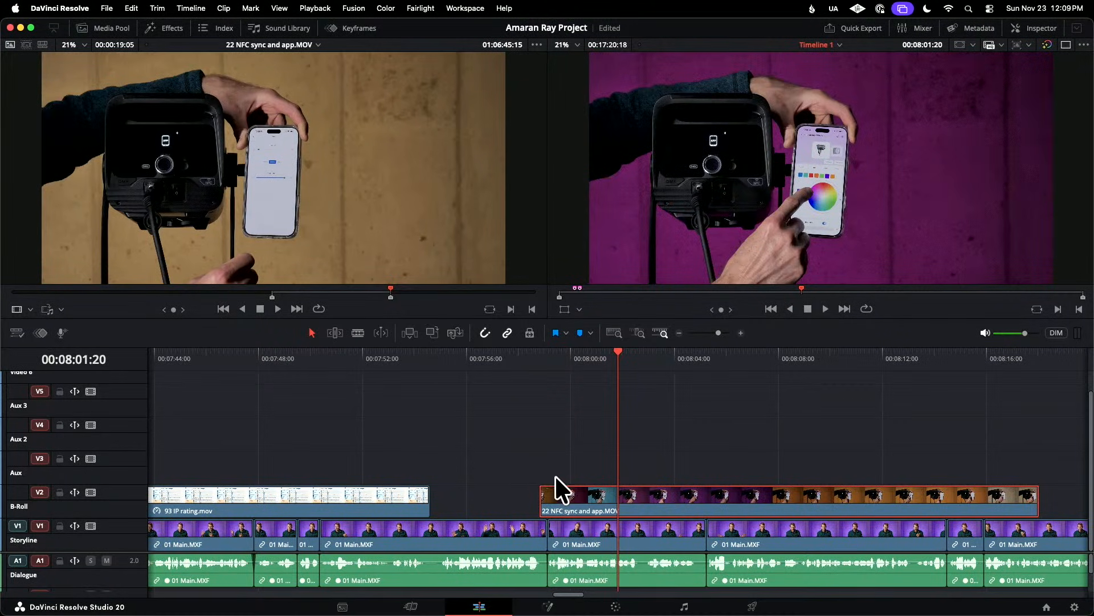
- Play the timeline from about 00:07:56 to check where the NFC sync clip comes in against the dialogue
{"action": "left_click", "coordinate": [474, 359]}
{"action": "key", "text": "space"}
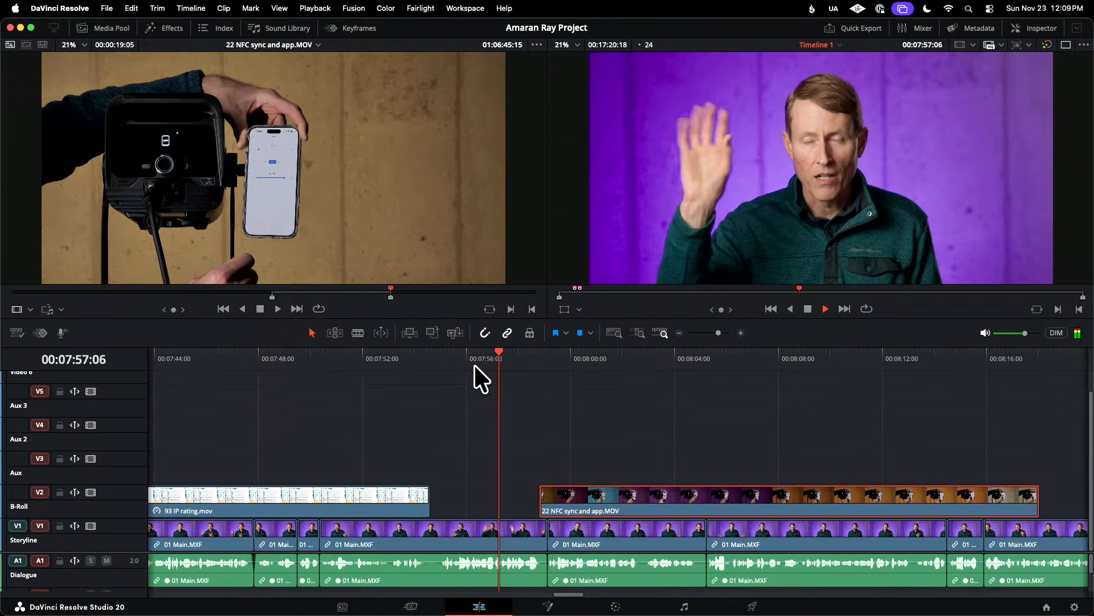
{"action": "key", "text": "space"}
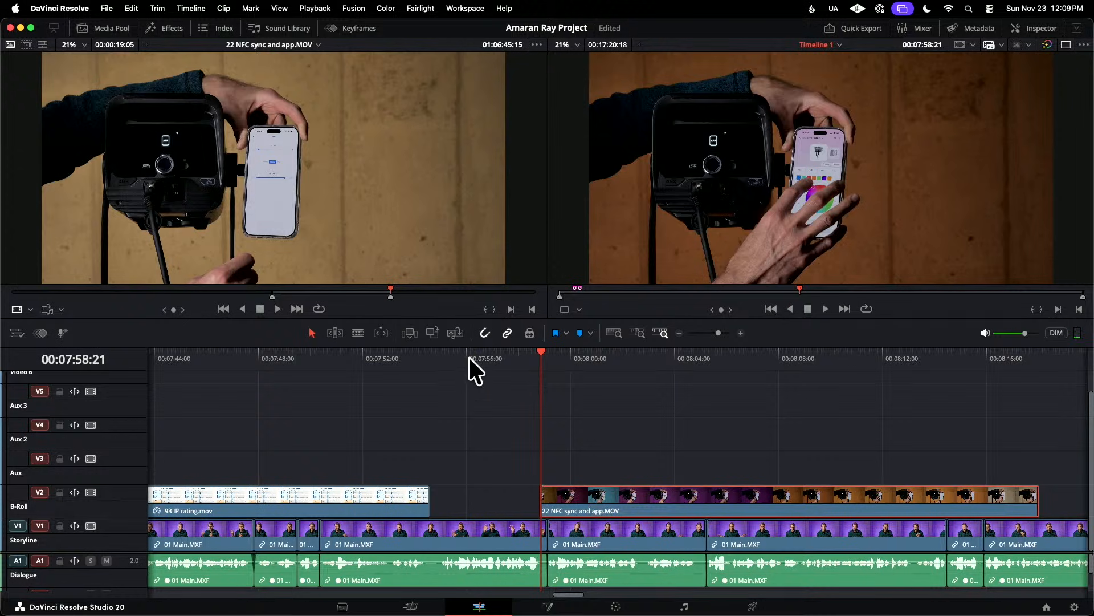
{"action": "left_click_drag", "start_coordinate": [469, 357], "coordinate": [497, 357]}
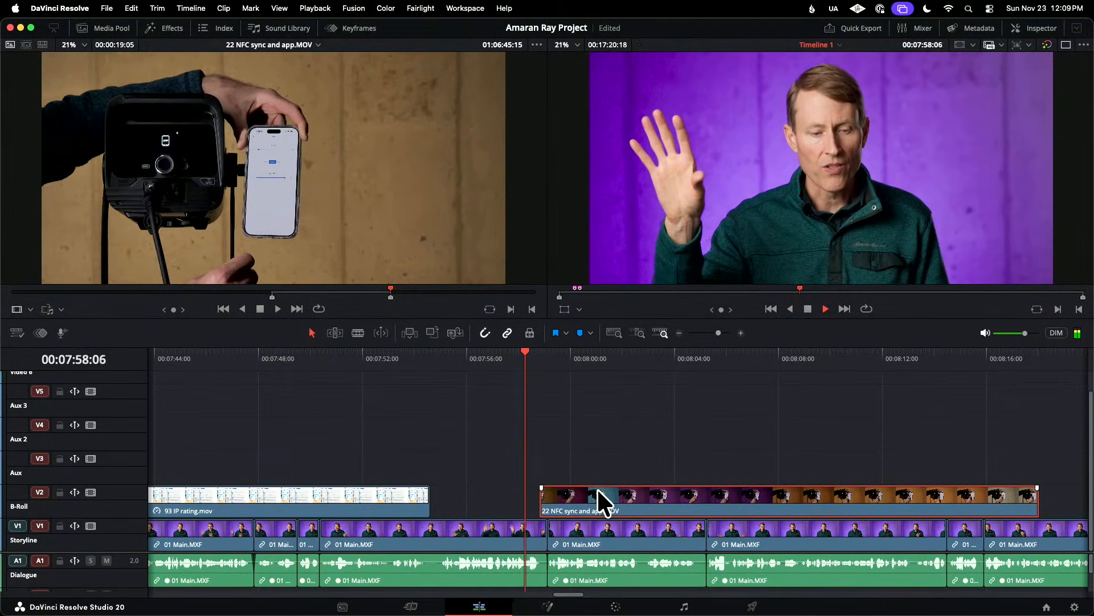
- Move the NFC sync clip earlier to start at about 00:07:58:12 and play the dialogue leading into it
{"action": "key", "text": "space"}
{"action": "left_click_drag", "start_coordinate": [600, 492], "coordinate": [592, 491]}
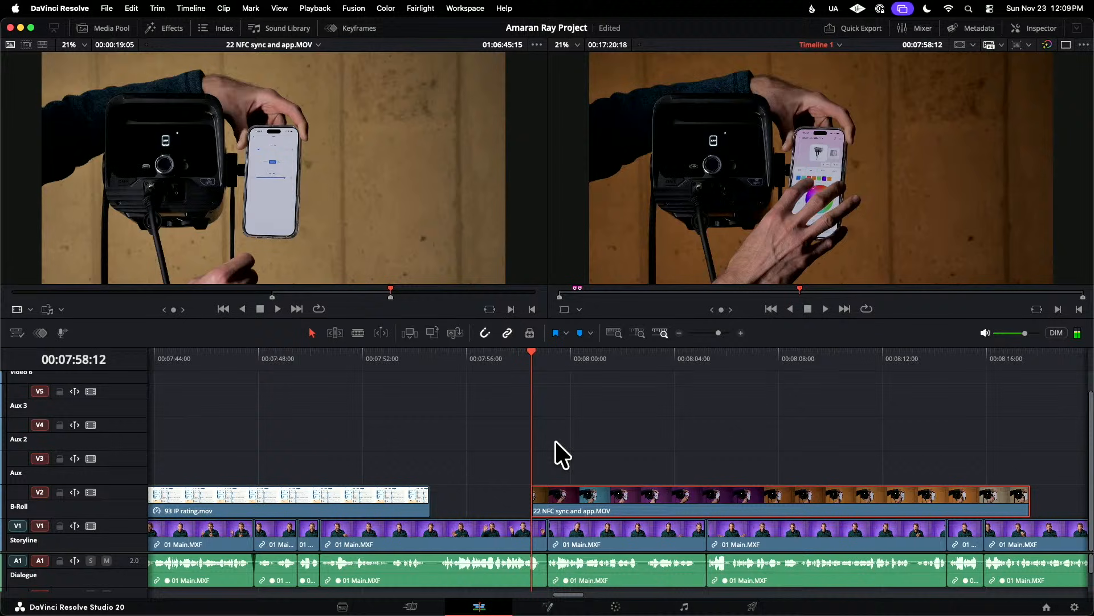
{"action": "left_click", "coordinate": [471, 351]}
{"action": "key", "text": "space"}
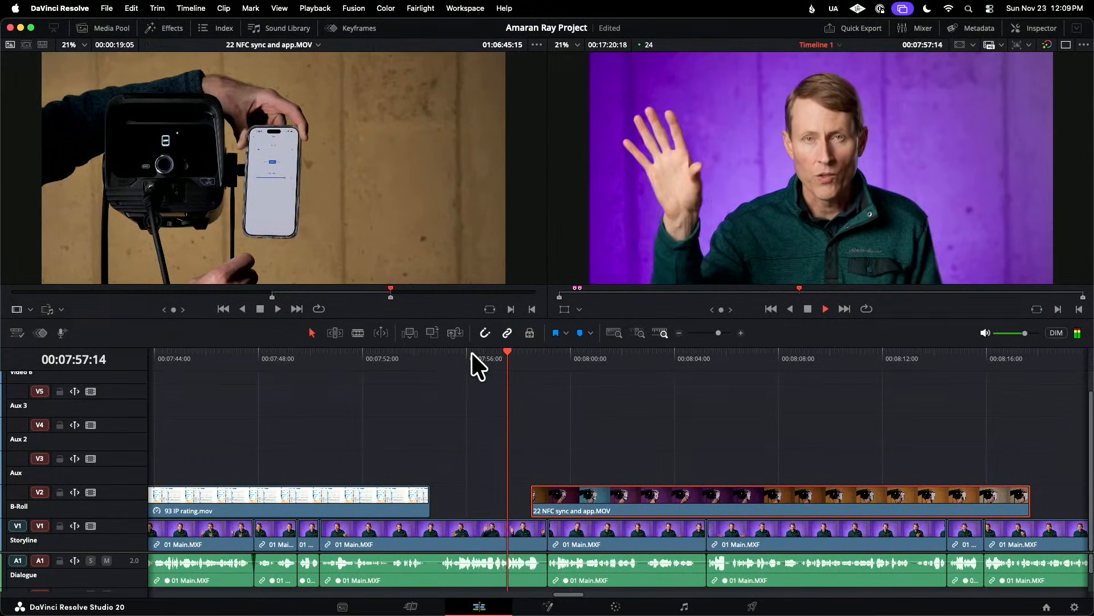
{"action": "key", "text": "space"}
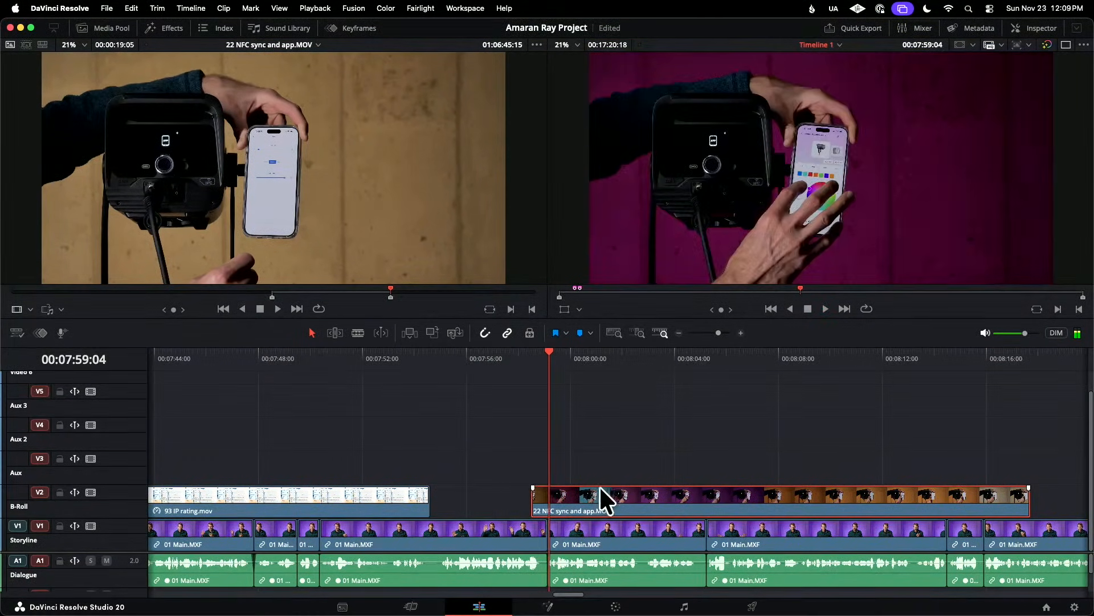
- Shift the NFC sync clip earlier in two moves to start at about 00:07:57, playing the lead-in after each move
{"action": "left_click_drag", "start_coordinate": [599, 486], "coordinate": [574, 487]}
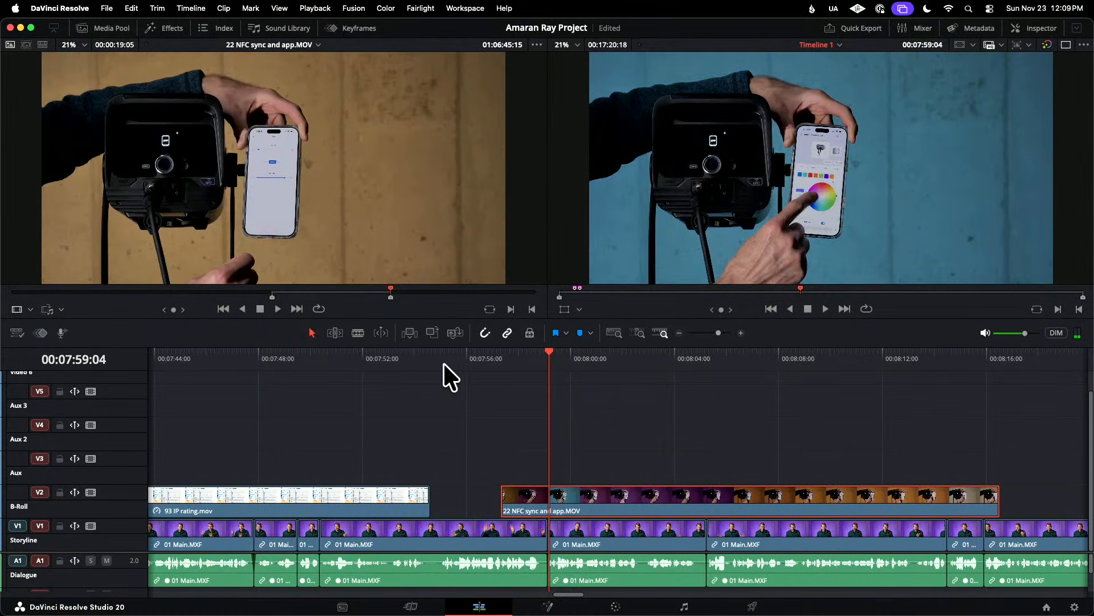
{"action": "left_click", "coordinate": [446, 361]}
{"action": "key", "text": "space"}
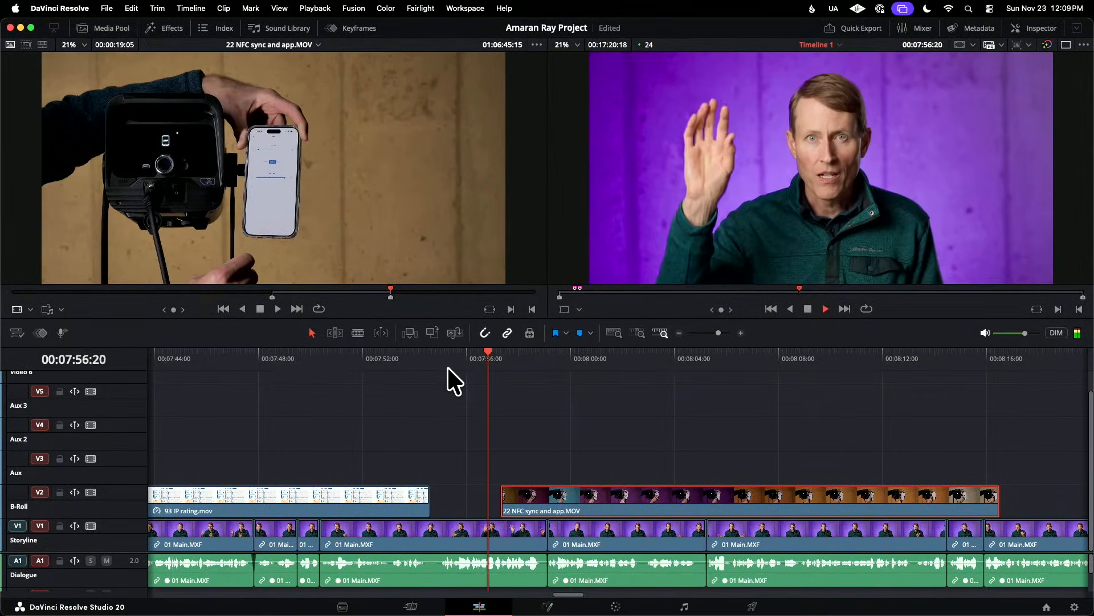
{"action": "key", "text": "space"}
{"action": "left_click_drag", "start_coordinate": [552, 496], "coordinate": [542, 495]}
{"action": "left_click", "coordinate": [453, 359]}
{"action": "key", "text": "space"}
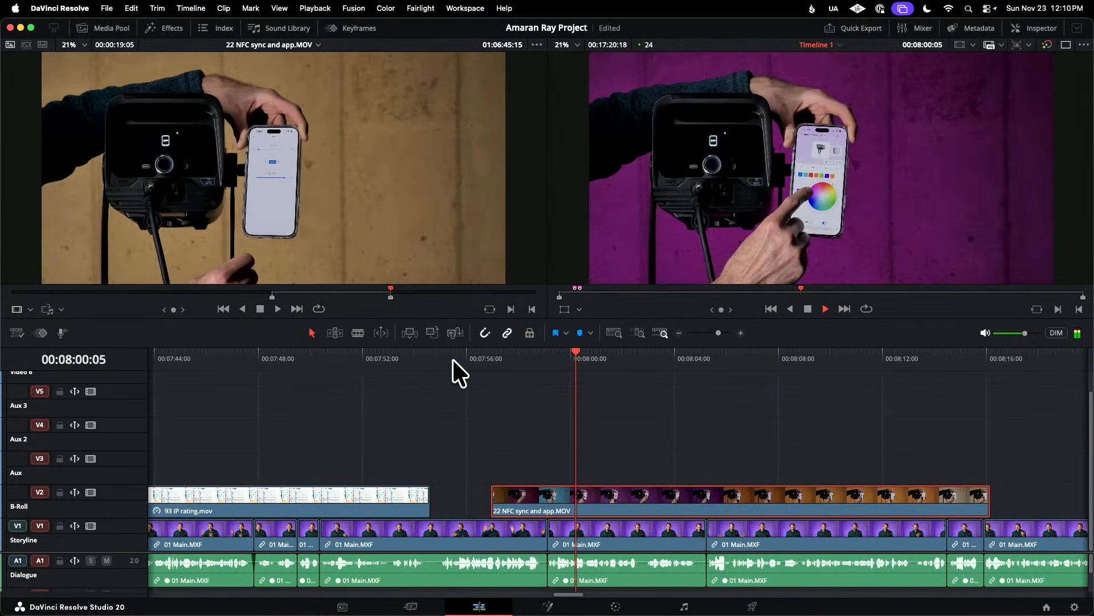
- Move the NFC sync clip later to the storyline cut at about 00:07:59 and load 21 Hero.MOV in the source viewer
{"action": "left_click_drag", "start_coordinate": [550, 495], "coordinate": [617, 493]}
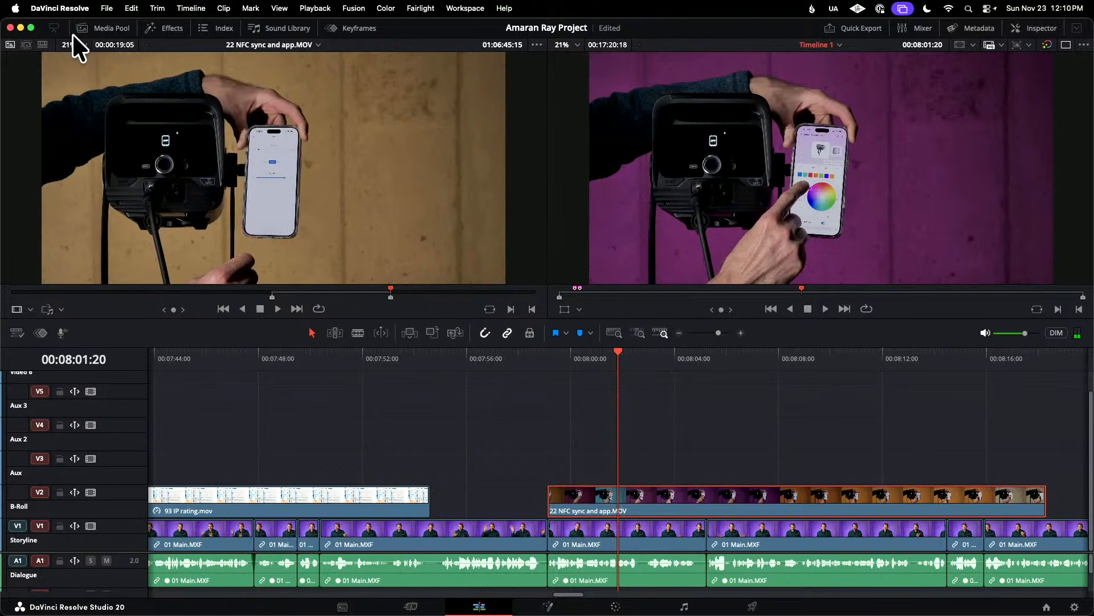
{"action": "left_click", "coordinate": [91, 28]}
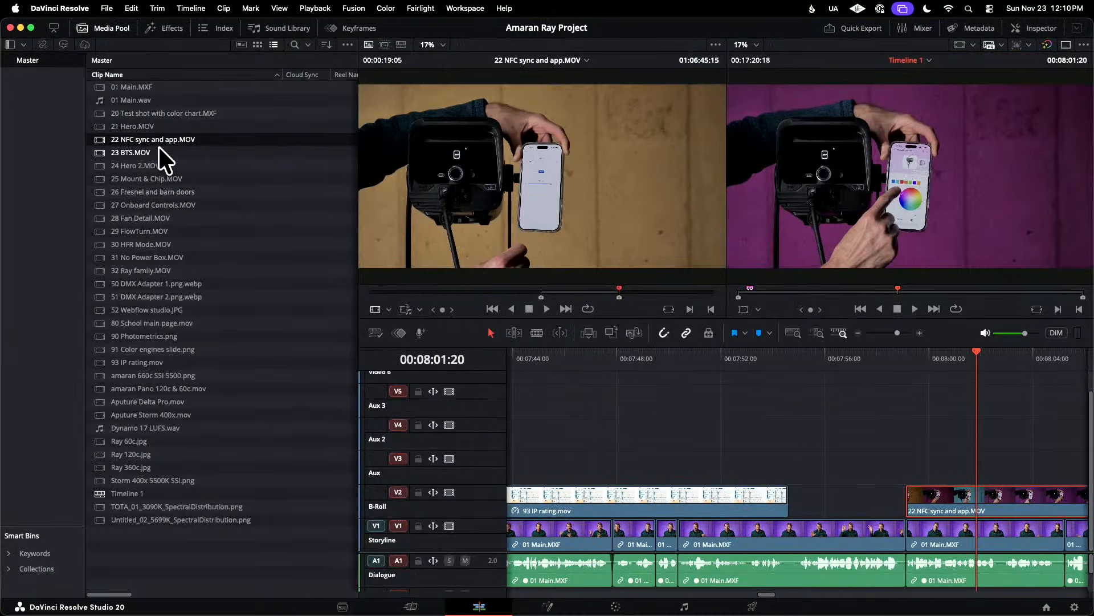
{"action": "left_click", "coordinate": [125, 126]}
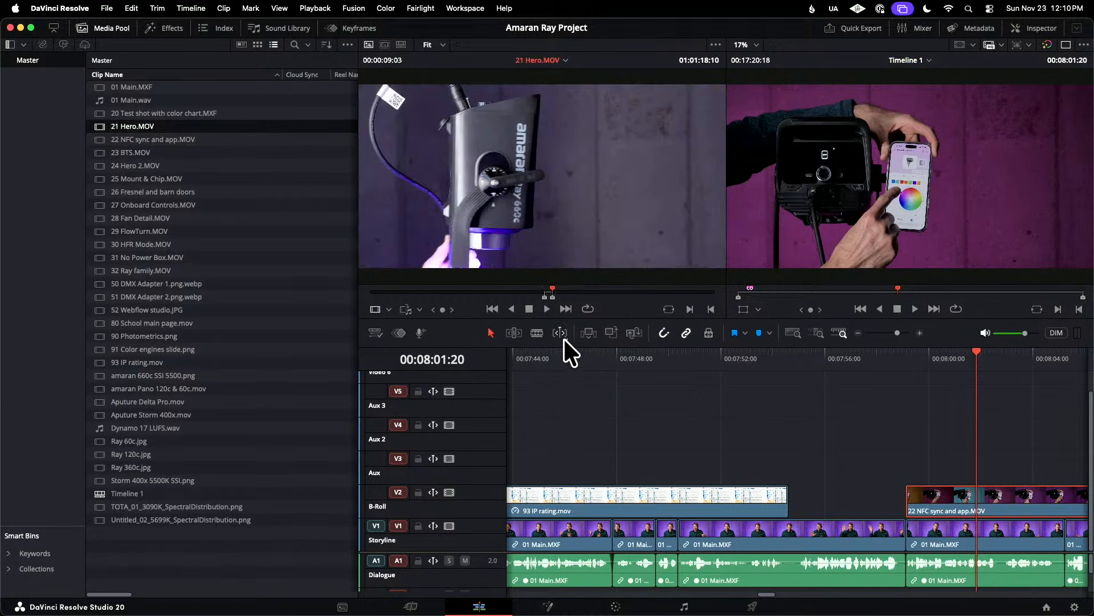
{"action": "left_click", "coordinate": [102, 28]}
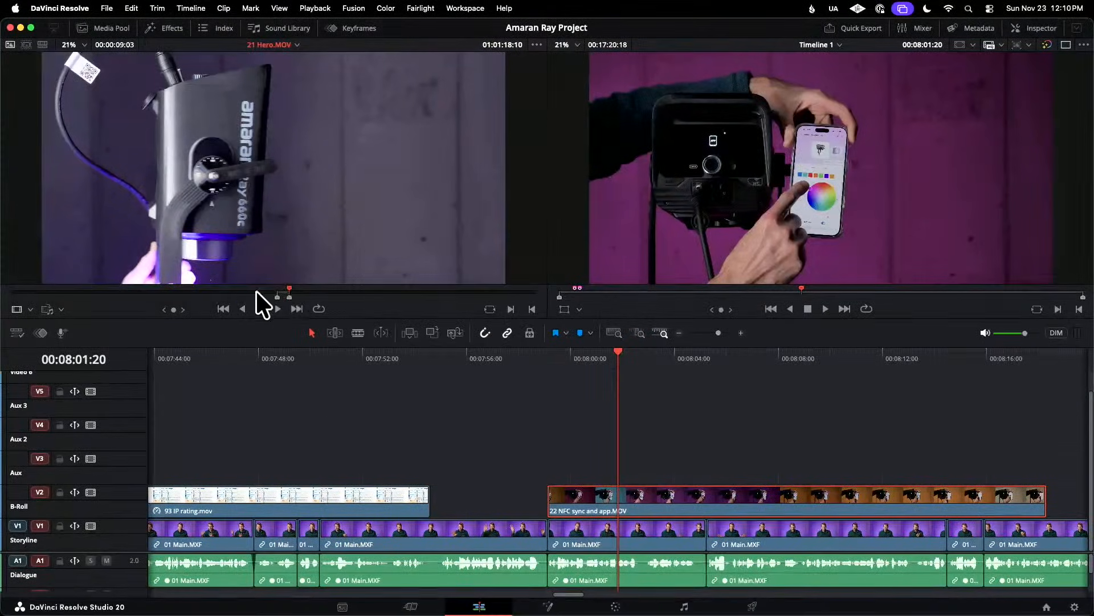
- Mark the section of the hero clip showing the hand on the light's controls, with In at 00:59:30:03 and Out at 00:59:34:20
{"action": "left_click_drag", "start_coordinate": [289, 286], "coordinate": [143, 265]}
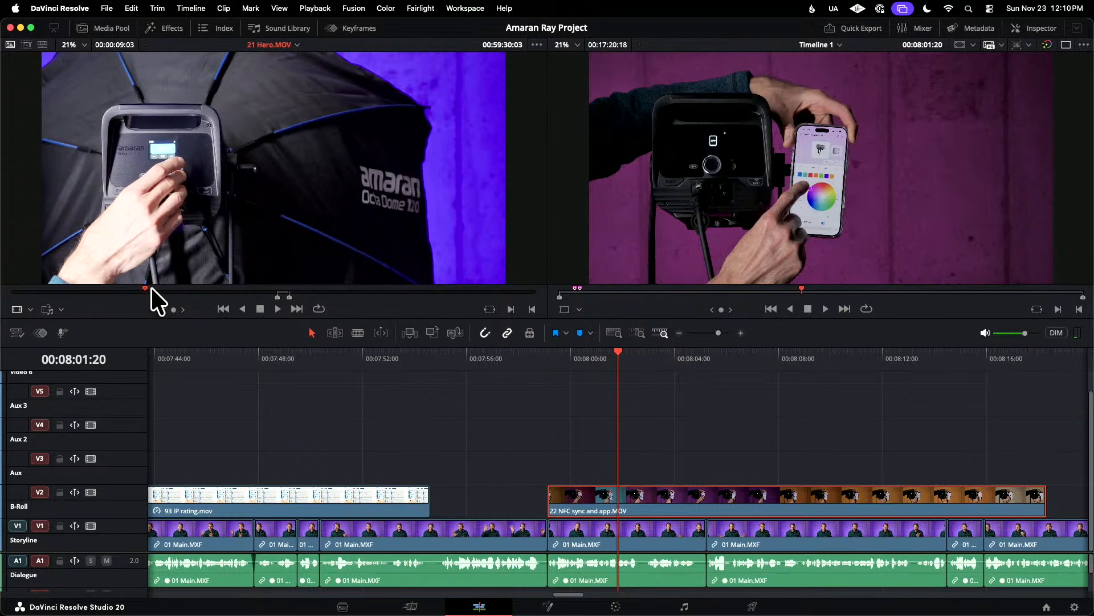
{"action": "key", "text": "i"}
{"action": "left_click_drag", "start_coordinate": [145, 287], "coordinate": [151, 288]}
{"action": "key", "text": "o"}
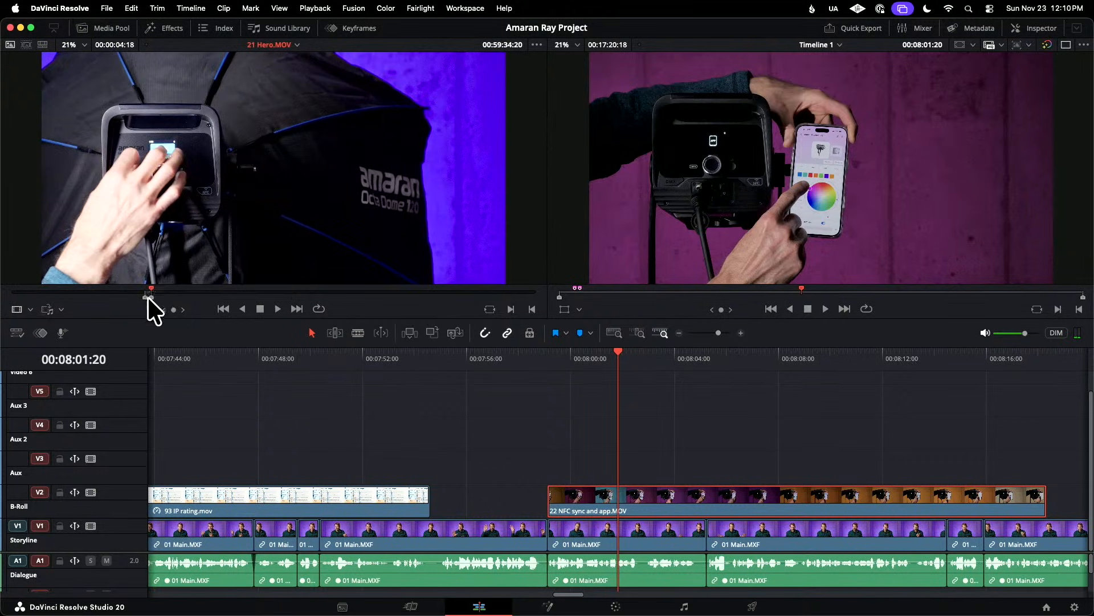
- Place only the marked section's video on the Aux track, starting at about 00:07:56:13, and play the dialogue leading into it
{"action": "left_click_drag", "start_coordinate": [256, 270], "coordinate": [449, 461]}
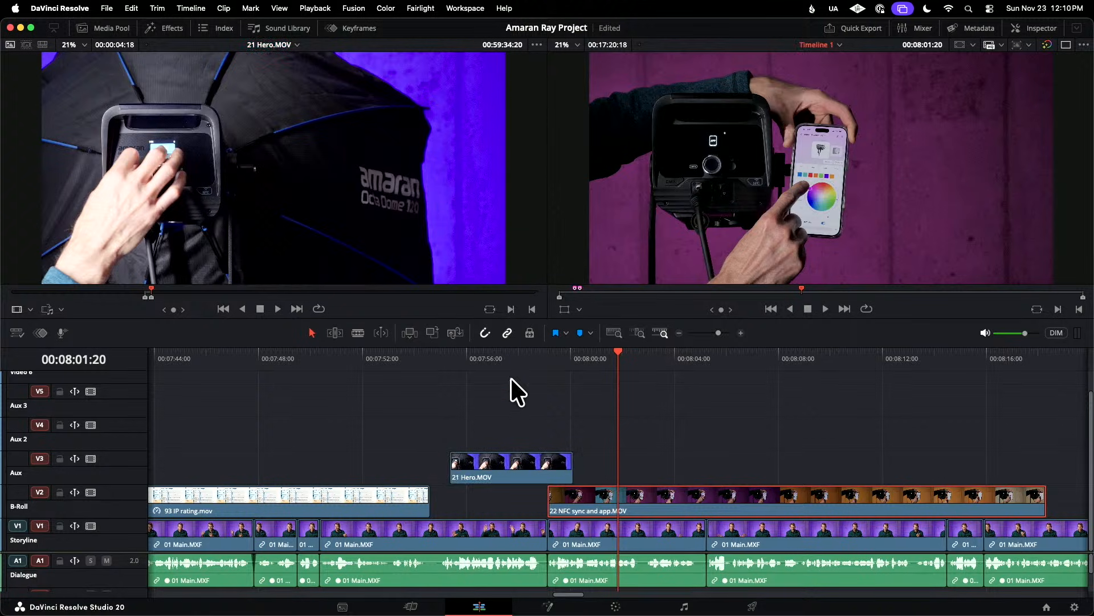
{"action": "left_click_drag", "start_coordinate": [528, 455], "coordinate": [558, 456]}
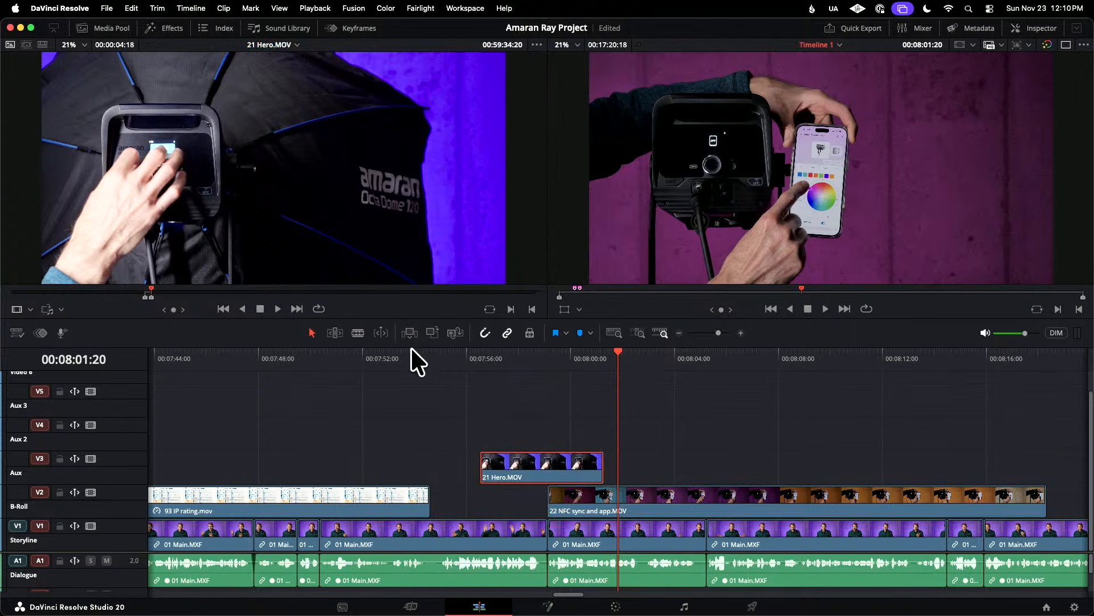
{"action": "left_click_drag", "start_coordinate": [412, 347], "coordinate": [412, 354]}
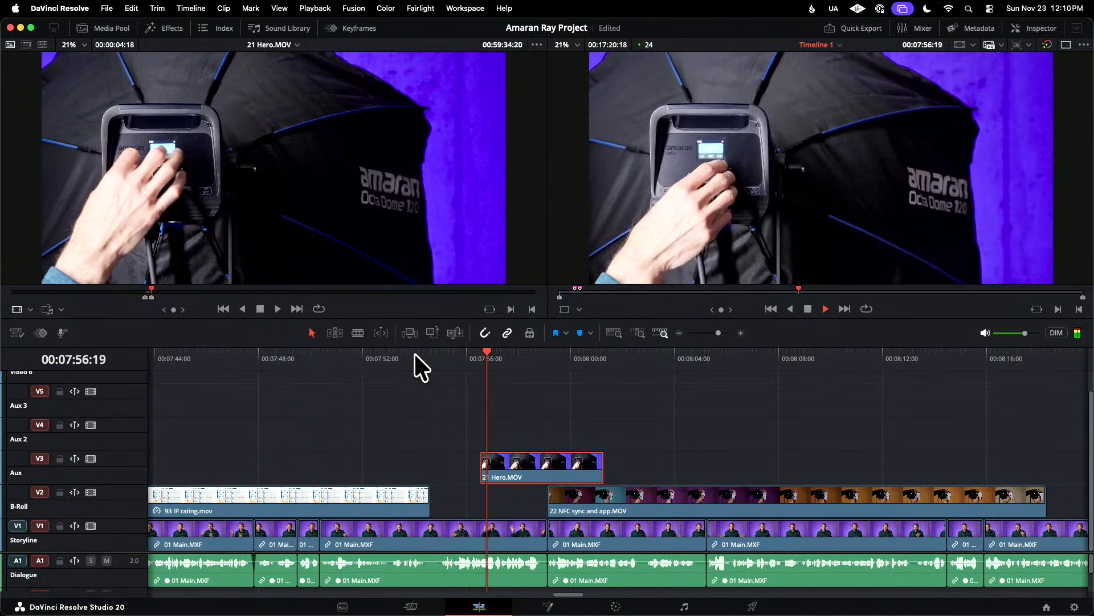
- Shift the hero clip earlier on the Aux track to start at about 00:07:55:18, playing the lead-in to check its timing
{"action": "left_click_drag", "start_coordinate": [556, 456], "coordinate": [535, 463]}
{"action": "left_click", "coordinate": [443, 351]}
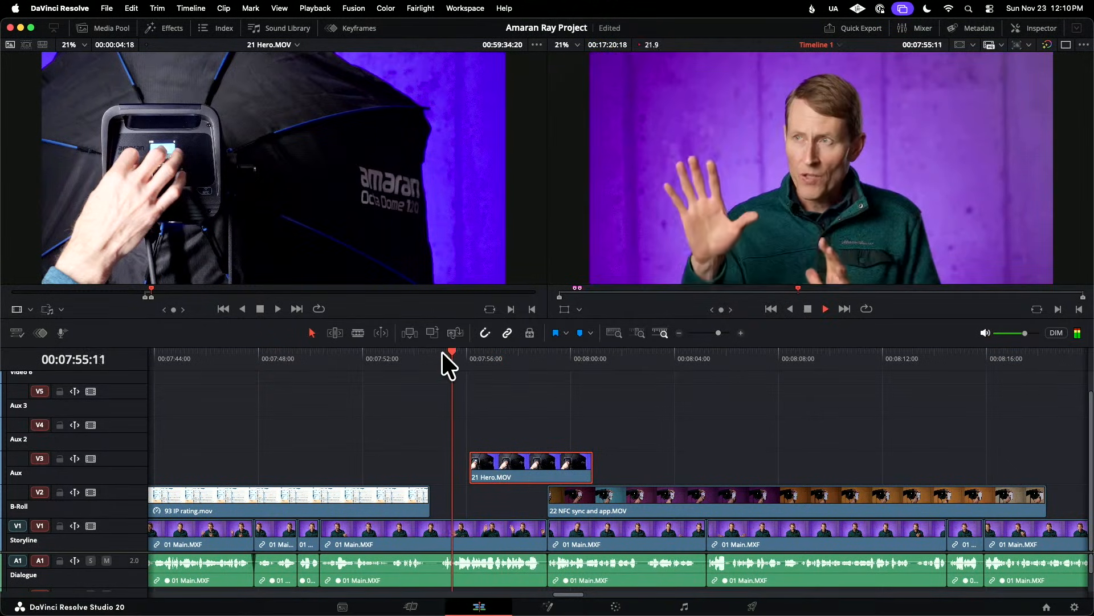
{"action": "key", "text": "space"}
{"action": "left_click_drag", "start_coordinate": [510, 464], "coordinate": [501, 466]}
{"action": "left_click", "coordinate": [435, 357]}
{"action": "key", "text": "space"}
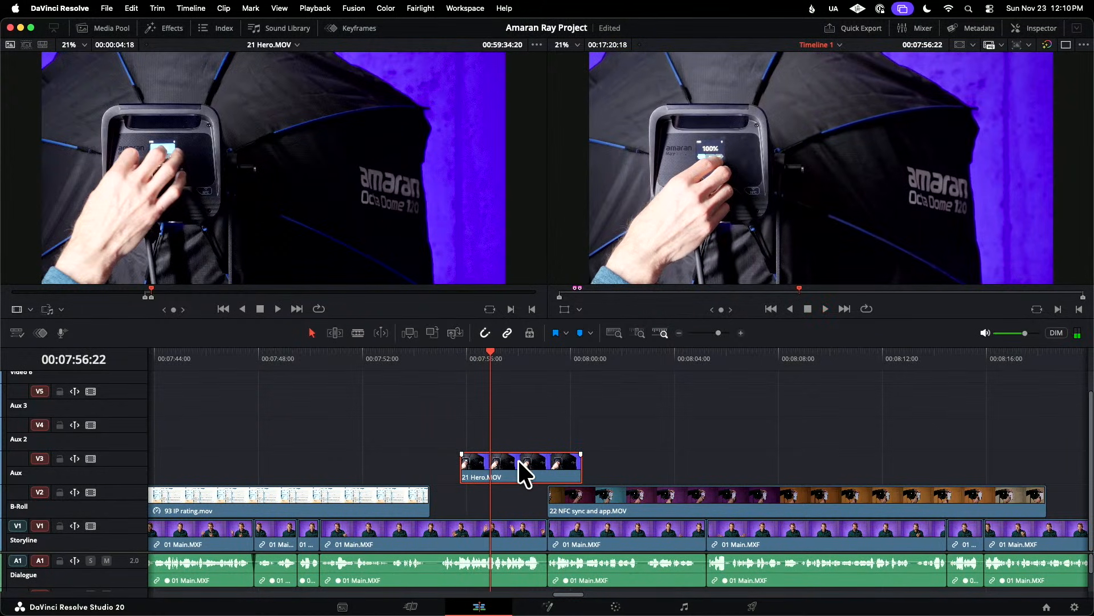
{"action": "left_click_drag", "start_coordinate": [515, 459], "coordinate": [523, 458]}
{"action": "double_click", "coordinate": [521, 459]}
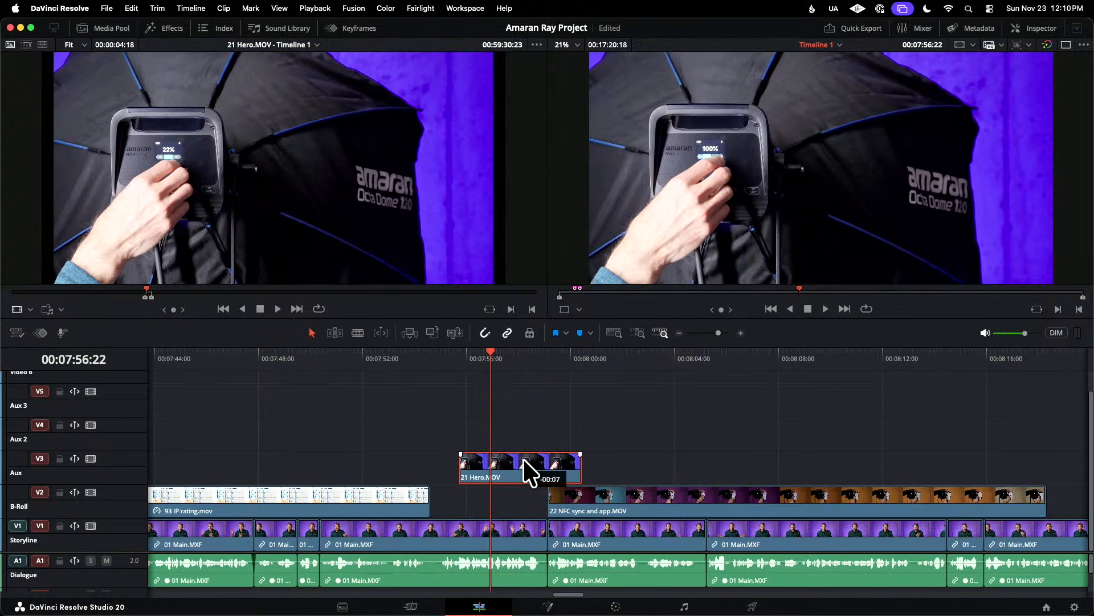
{"action": "left_click", "coordinate": [439, 360]}
{"action": "key", "text": "space"}
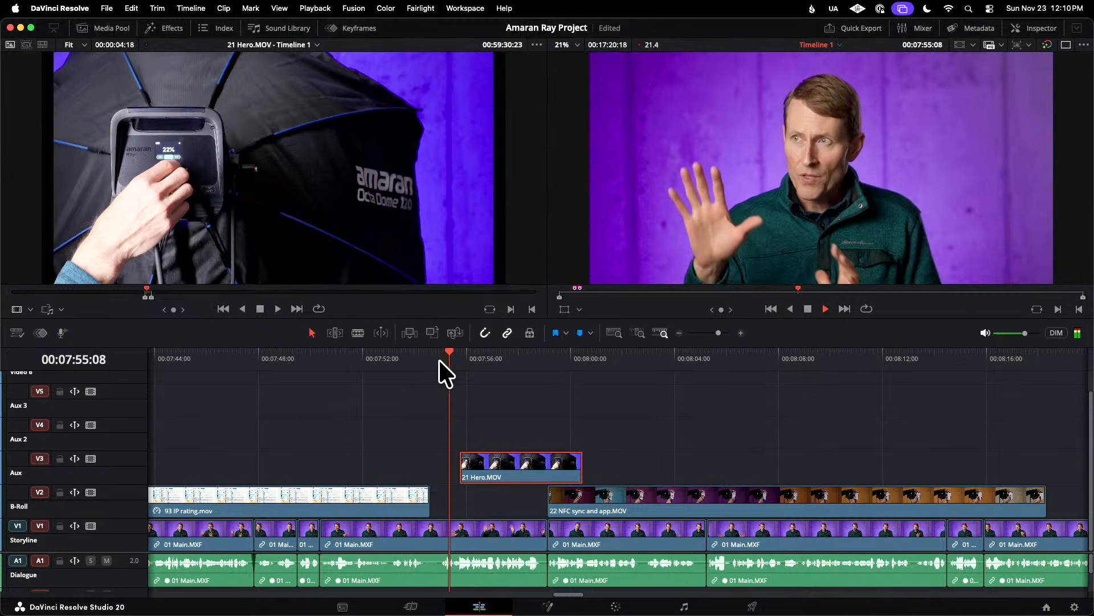
{"action": "key", "text": "space"}
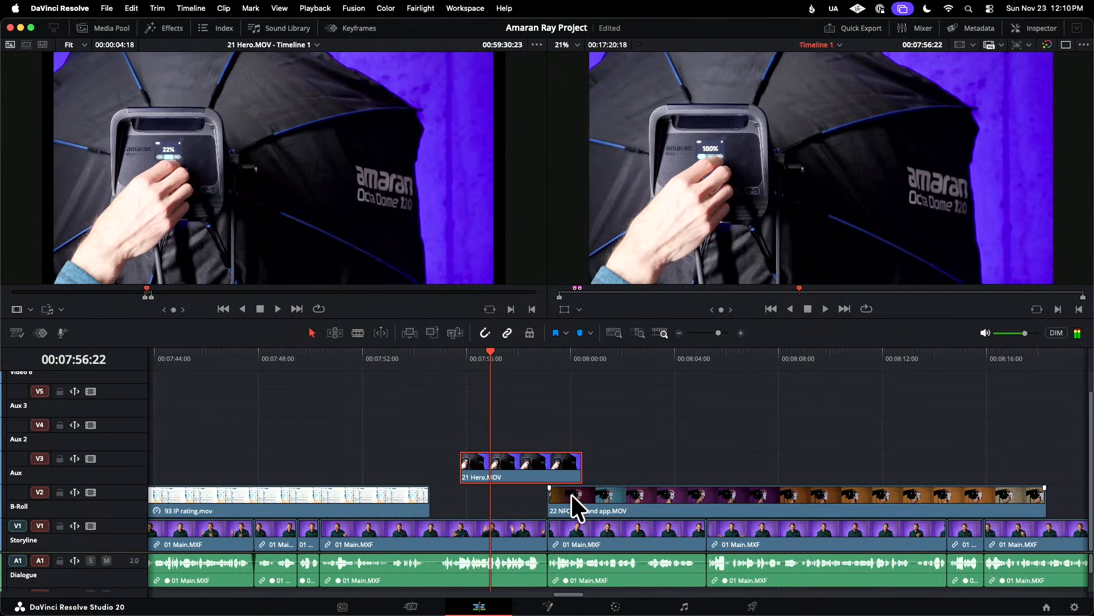
- Lower the hero clip onto the B-Roll track, butt the NFC sync clip against its end, and play the sequence
{"action": "left_click_drag", "start_coordinate": [556, 503], "coordinate": [650, 494]}
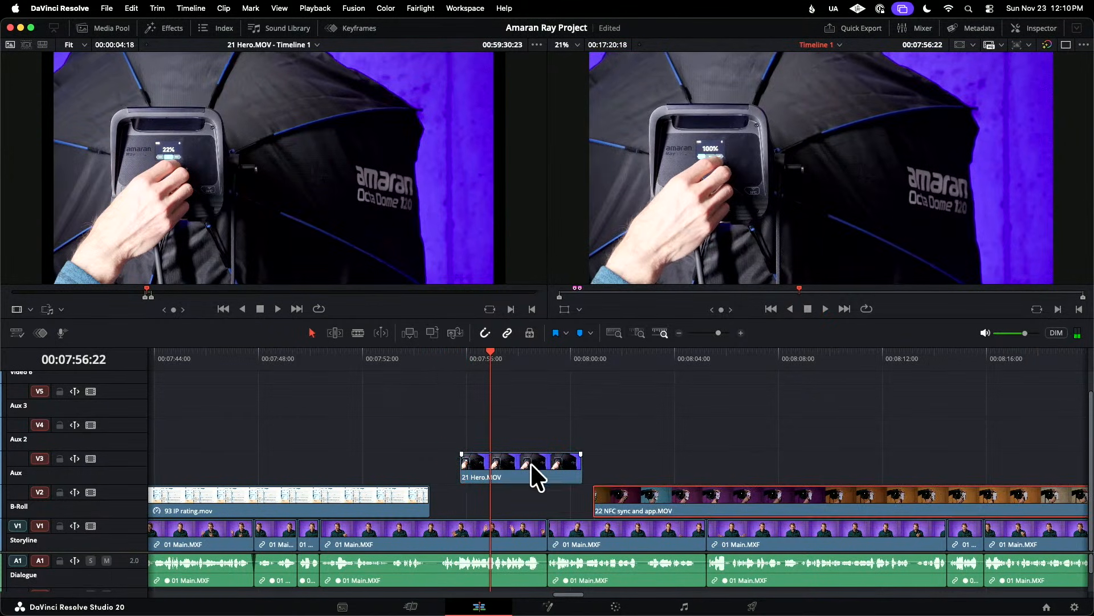
{"action": "left_click_drag", "start_coordinate": [531, 463], "coordinate": [530, 473]}
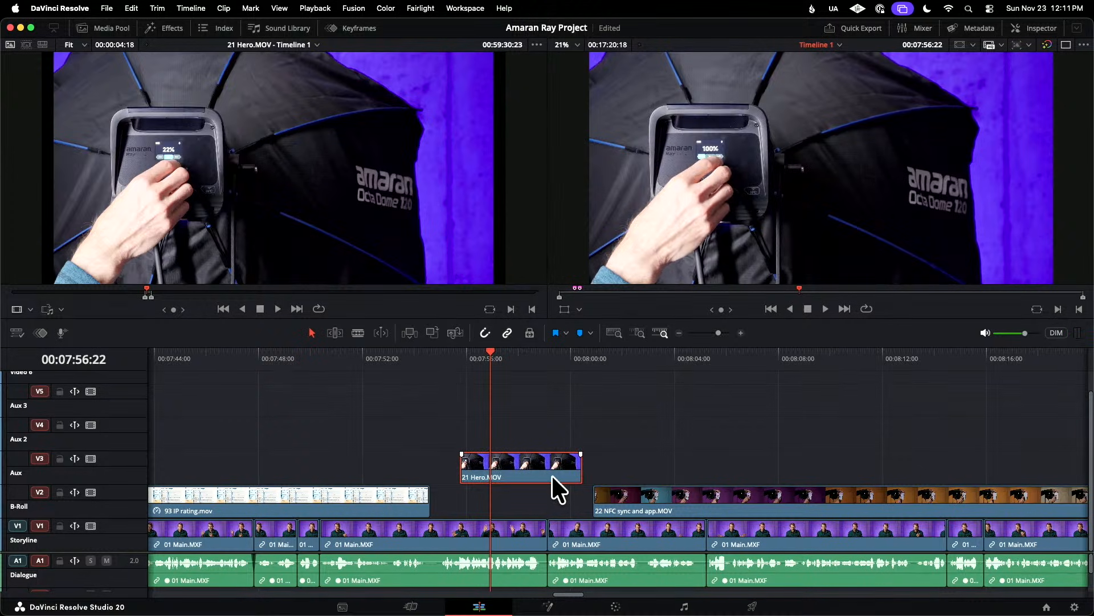
{"action": "left_click_drag", "start_coordinate": [551, 475], "coordinate": [555, 490]}
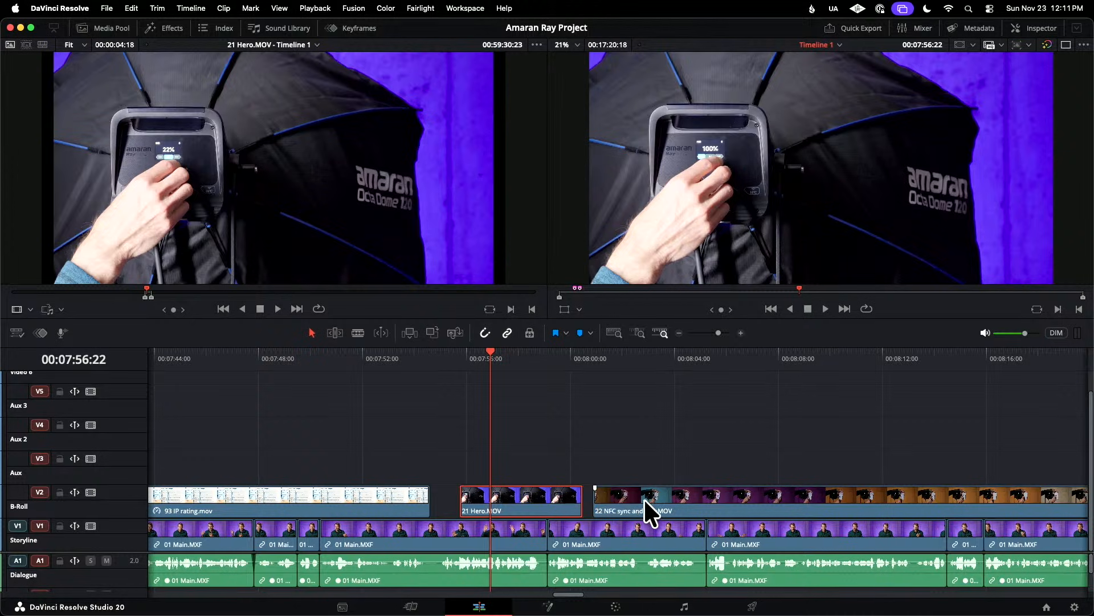
{"action": "left_click_drag", "start_coordinate": [648, 494], "coordinate": [641, 493]}
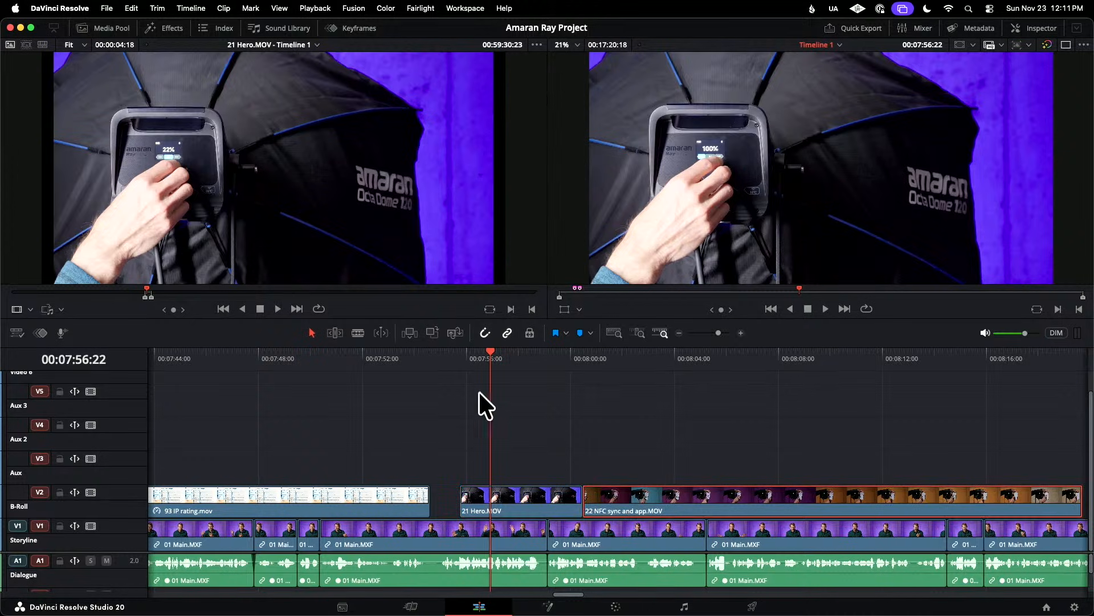
{"action": "left_click", "coordinate": [423, 354]}
{"action": "key", "text": "space"}
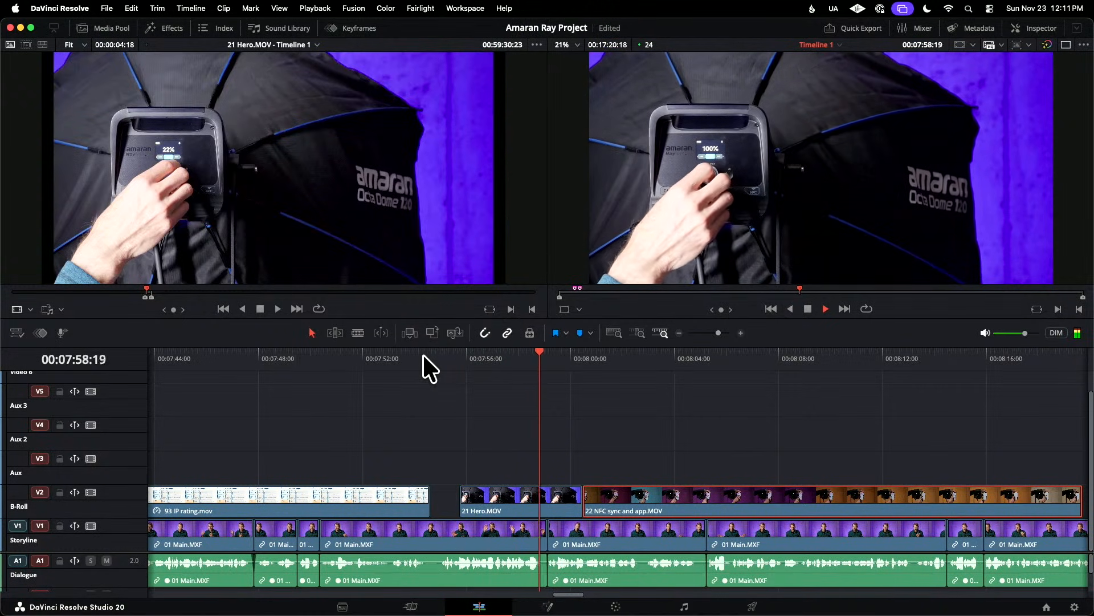
{"action": "key", "text": "space"}
- Extend the hero clip's start back to the end of the IP rating clip and play through into the NFC sync clip
{"action": "left_click_drag", "start_coordinate": [461, 500], "coordinate": [433, 501]}
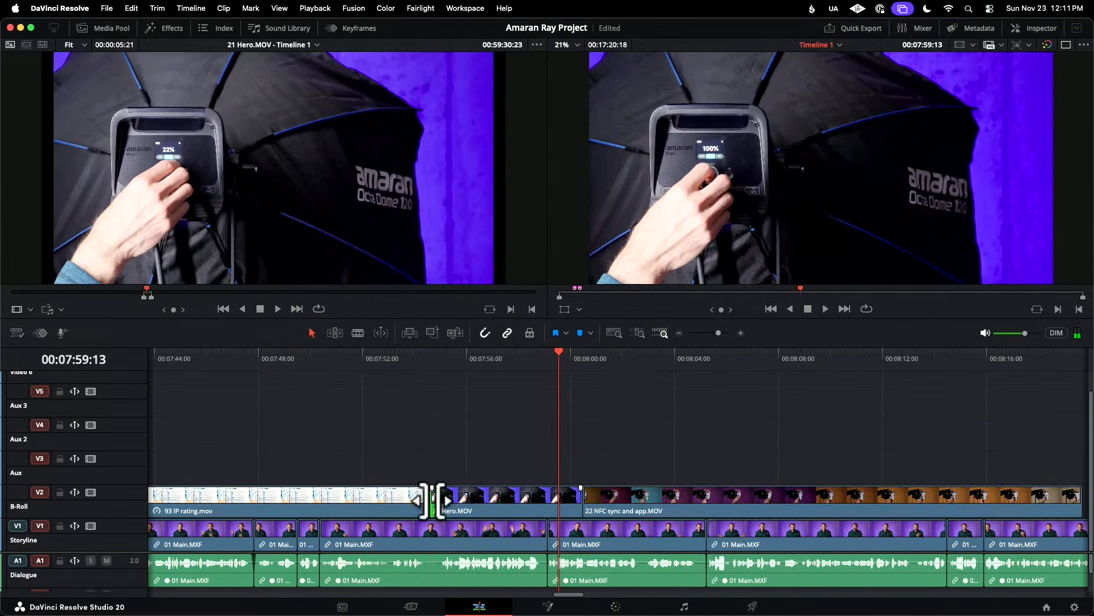
{"action": "left_click", "coordinate": [392, 353]}
{"action": "key", "text": "space"}
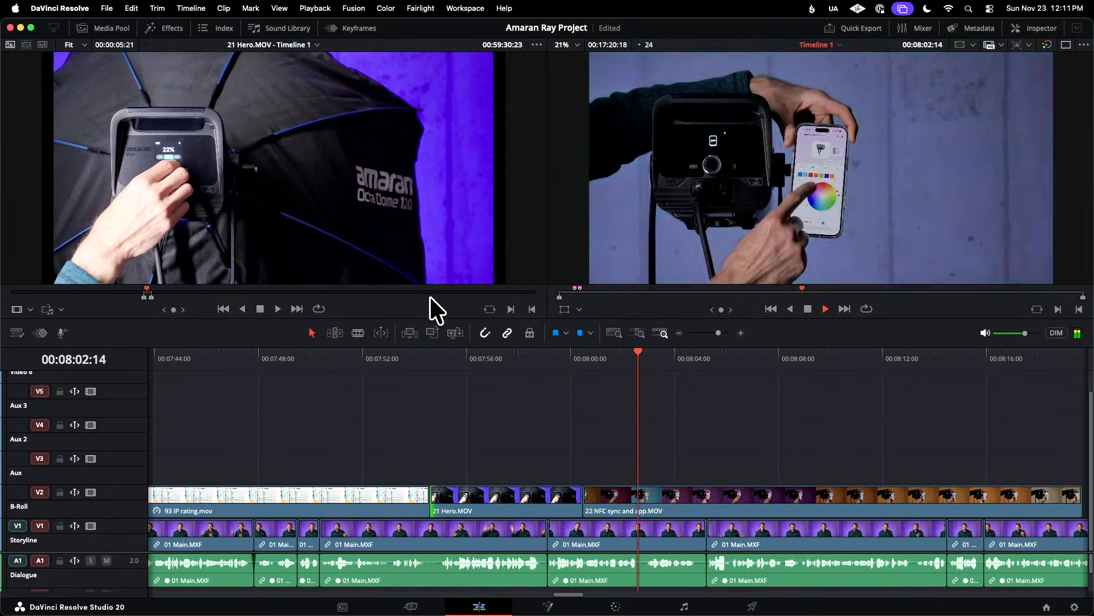
{"action": "key", "text": "space"}
- Show the Retime and Scaling settings of the NFC sync clip
{"action": "left_click", "coordinate": [608, 496]}
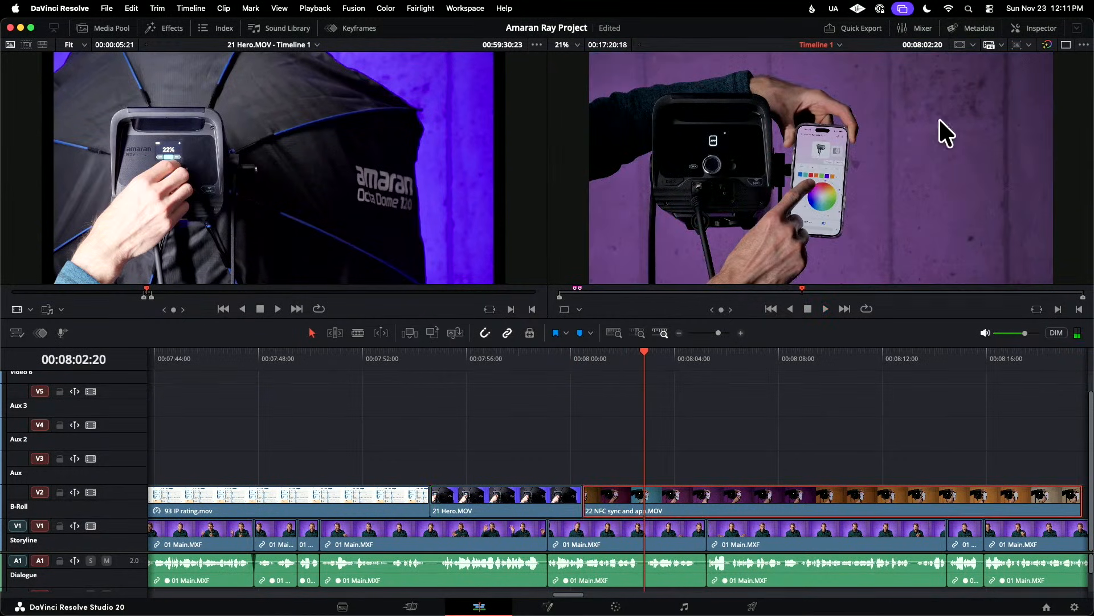
{"action": "left_click", "coordinate": [1040, 28]}
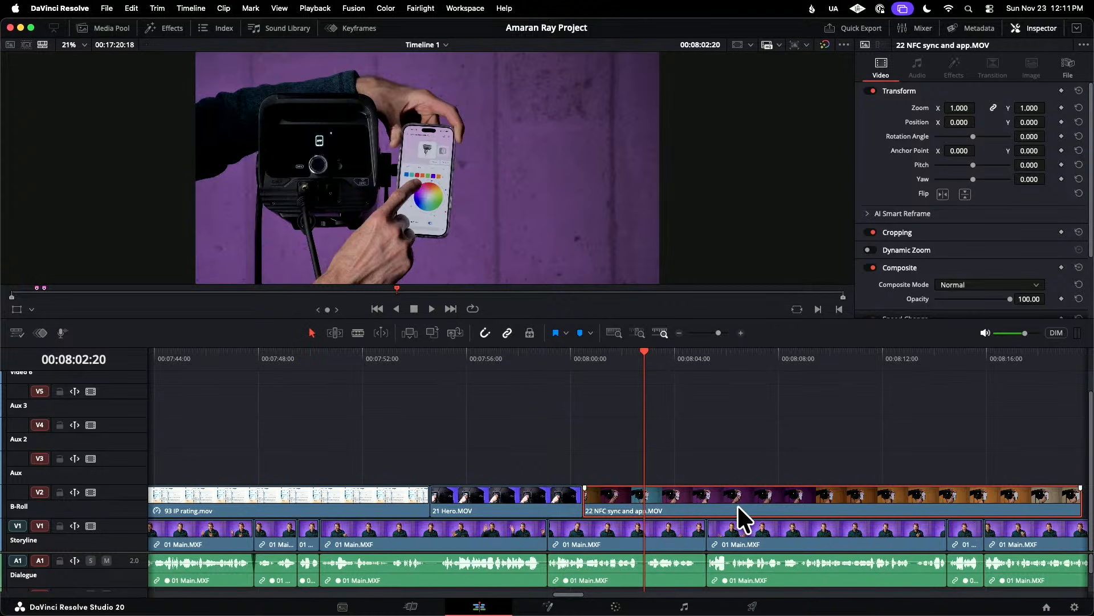
{"action": "scroll", "coordinate": [959, 276], "scroll_direction": "down", "scroll_amount": 3}
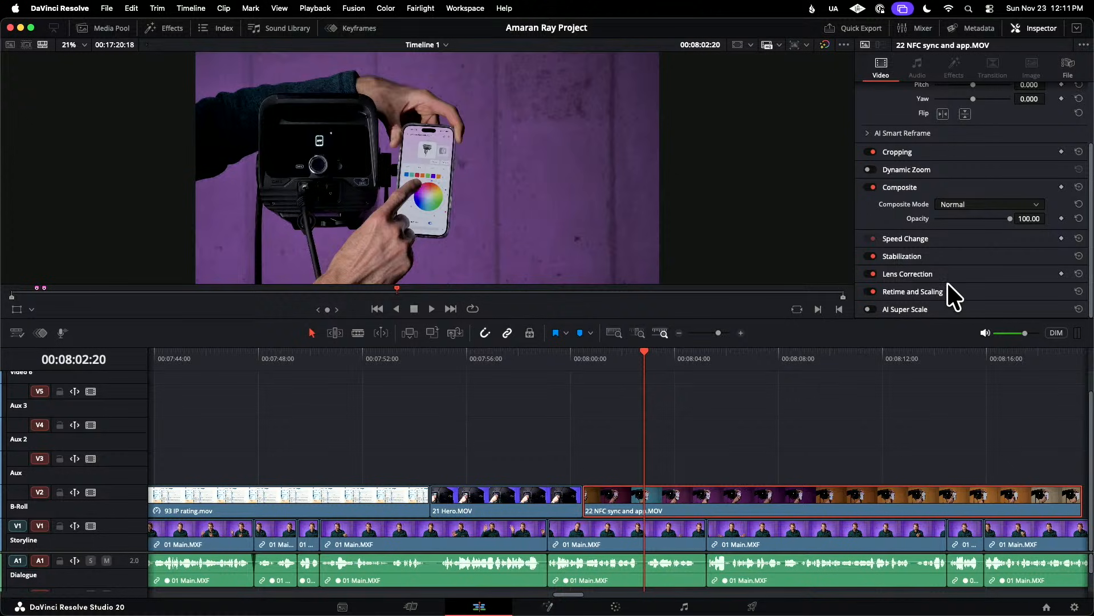
{"action": "left_click", "coordinate": [960, 273]}
{"action": "left_click", "coordinate": [980, 271]}
{"action": "left_click", "coordinate": [970, 292]}
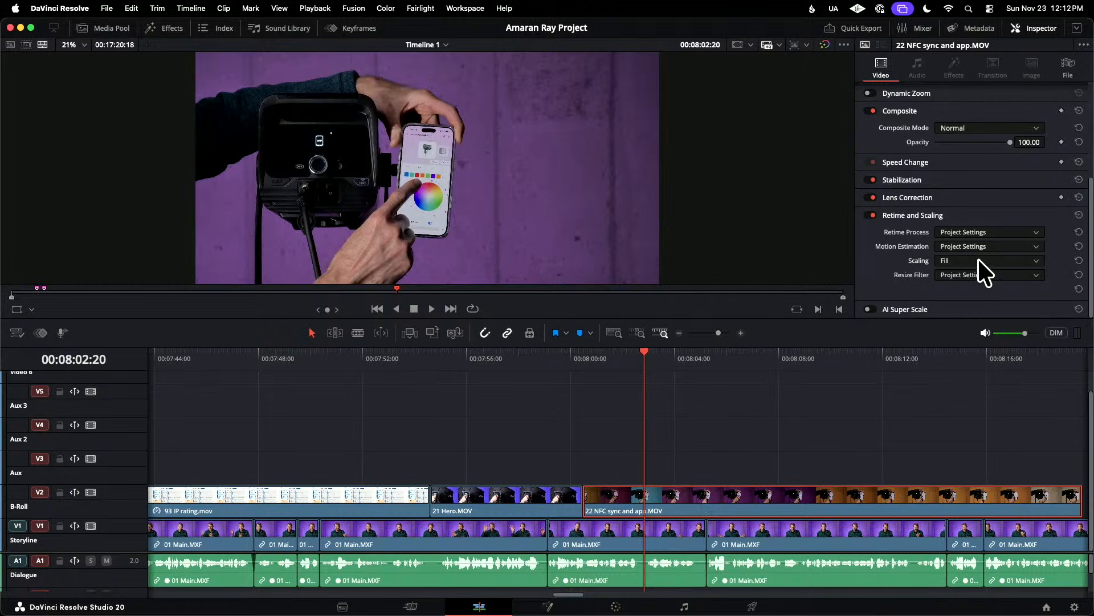
- Switch the NFC sync clip's Scaling to Project Settings to compare the framing, and set it back to Fill
{"action": "left_click", "coordinate": [978, 258]}
{"action": "left_click", "coordinate": [978, 258]}
{"action": "left_click", "coordinate": [973, 262]}
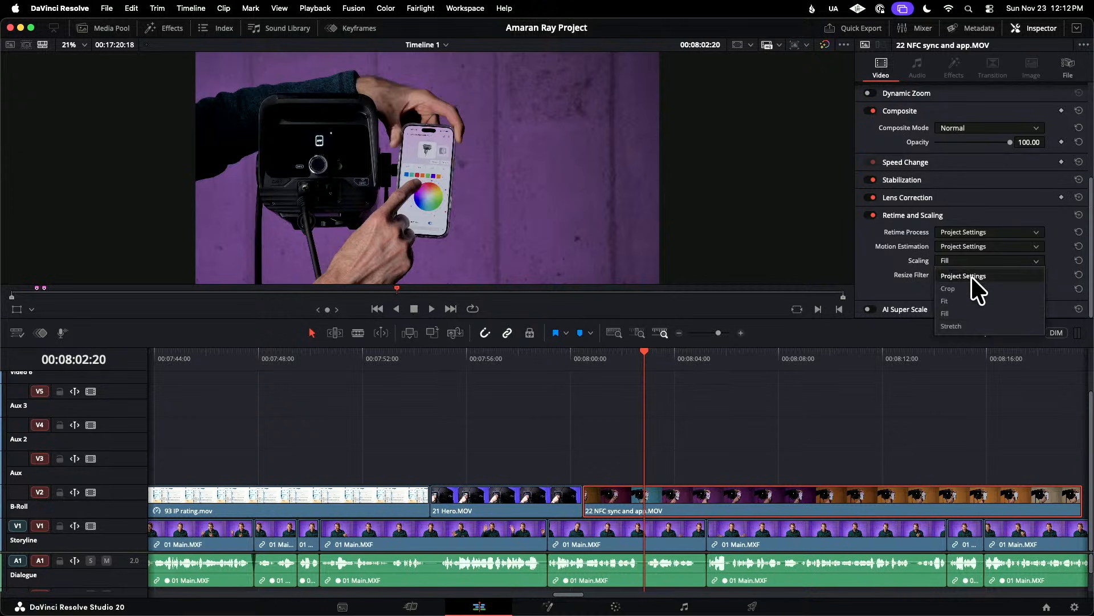
{"action": "left_click", "coordinate": [971, 276]}
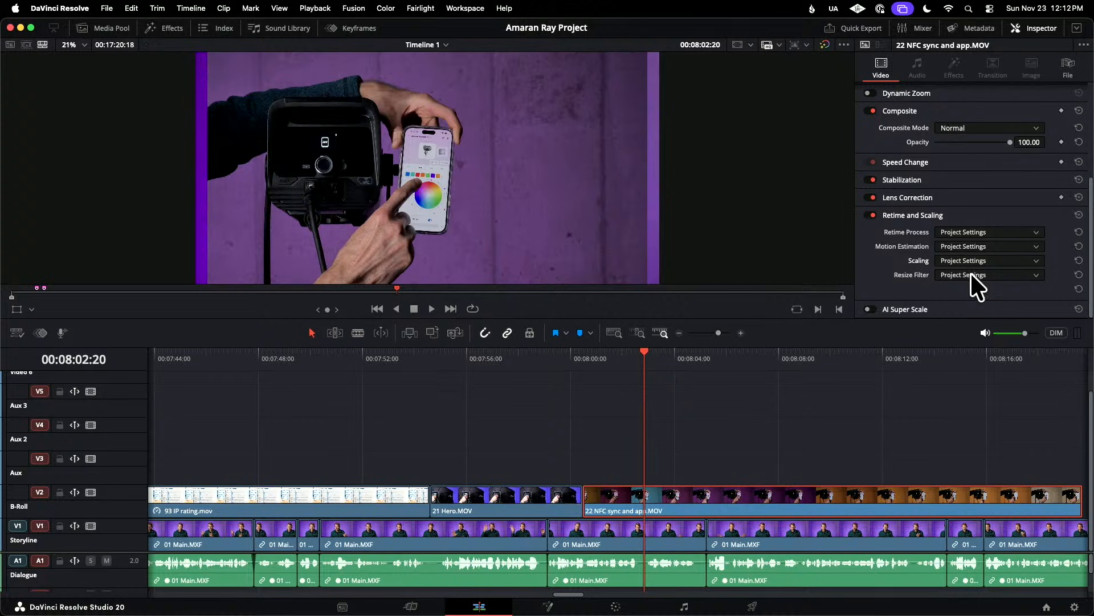
{"action": "left_click", "coordinate": [976, 262]}
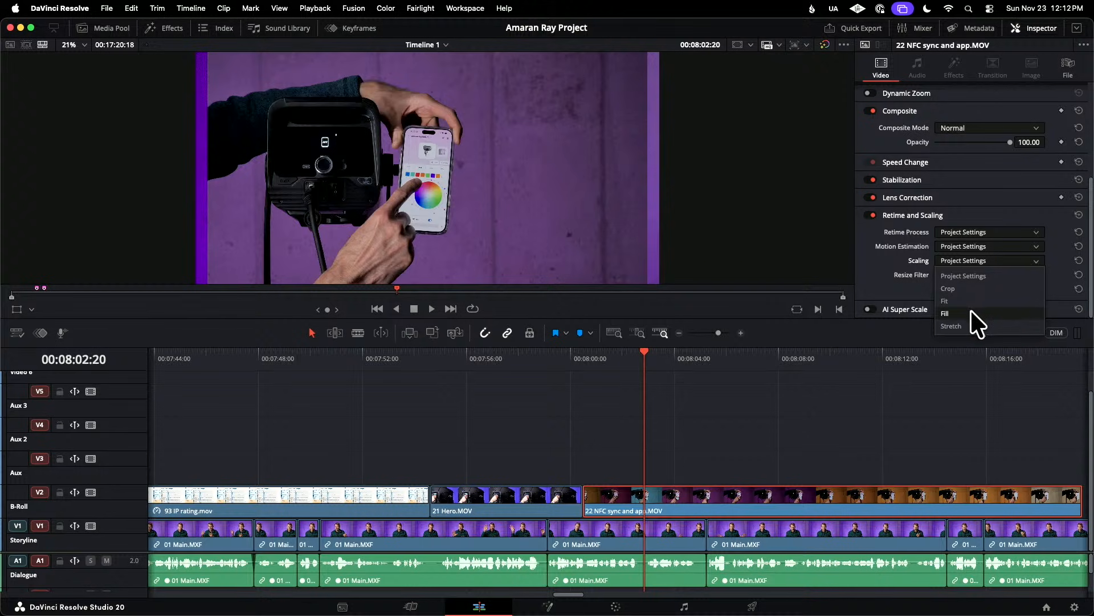
{"action": "left_click", "coordinate": [976, 327]}
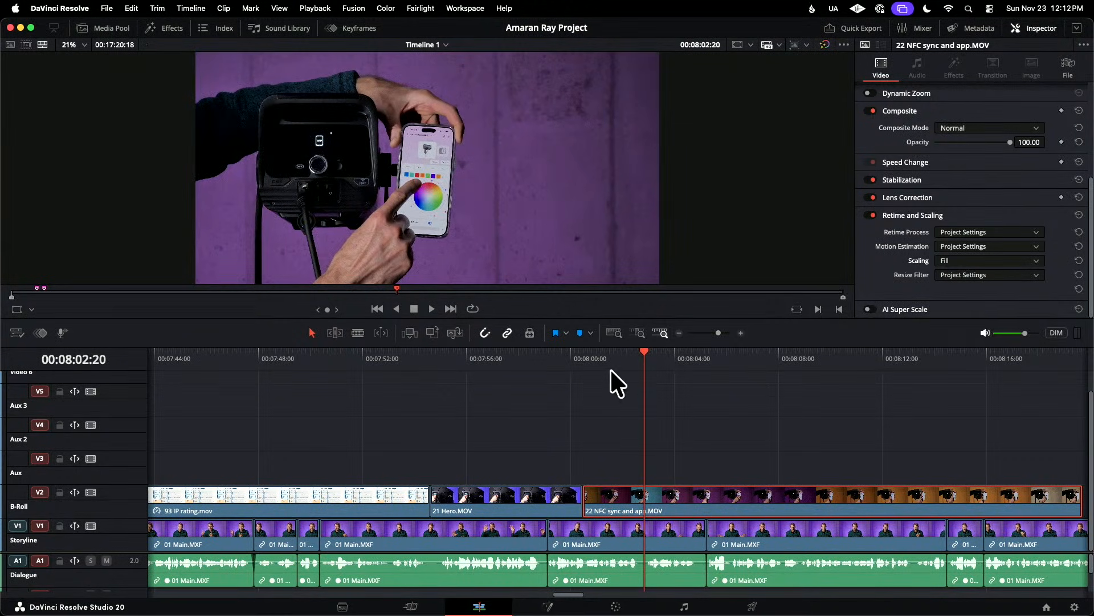
- Play the sequence from the hero clip through the NFC sync clip and on into the talking head that follows
{"action": "left_click", "coordinate": [539, 351]}
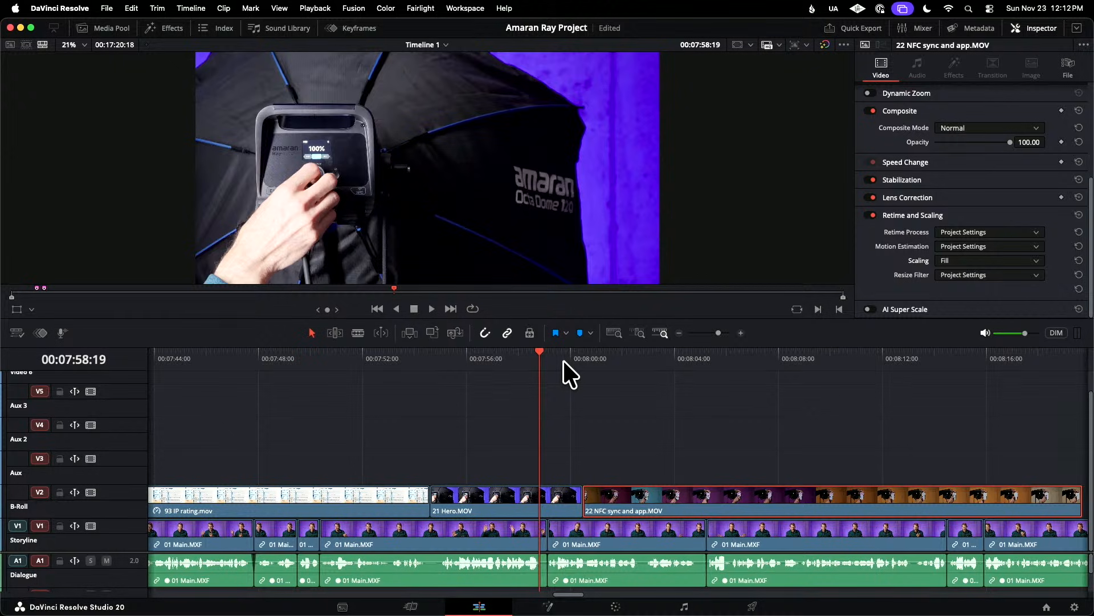
{"action": "key", "text": "space"}
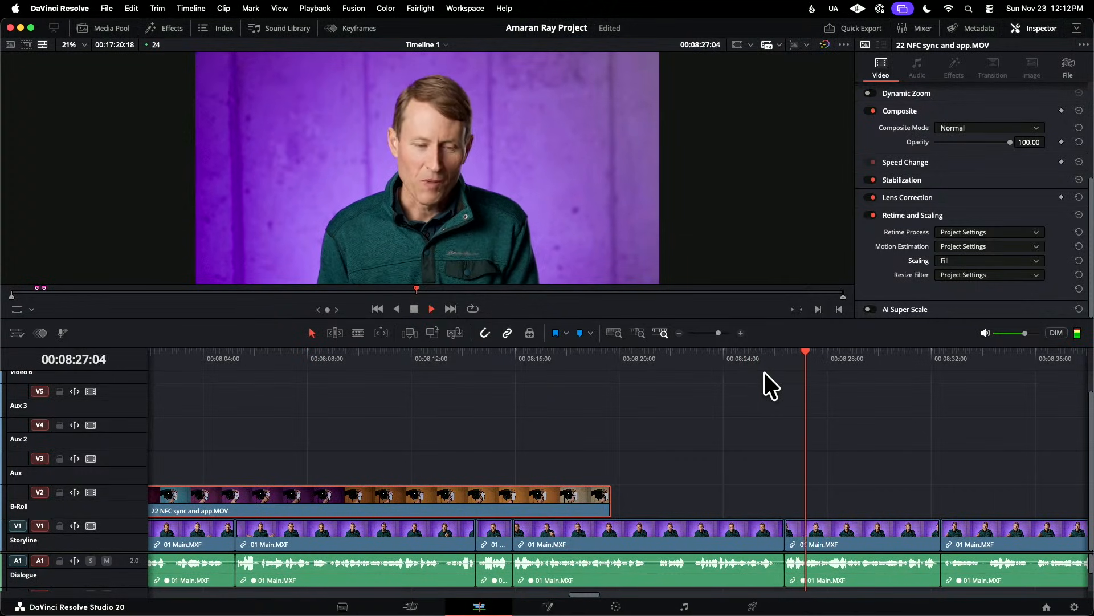
{"action": "key", "text": "space"}
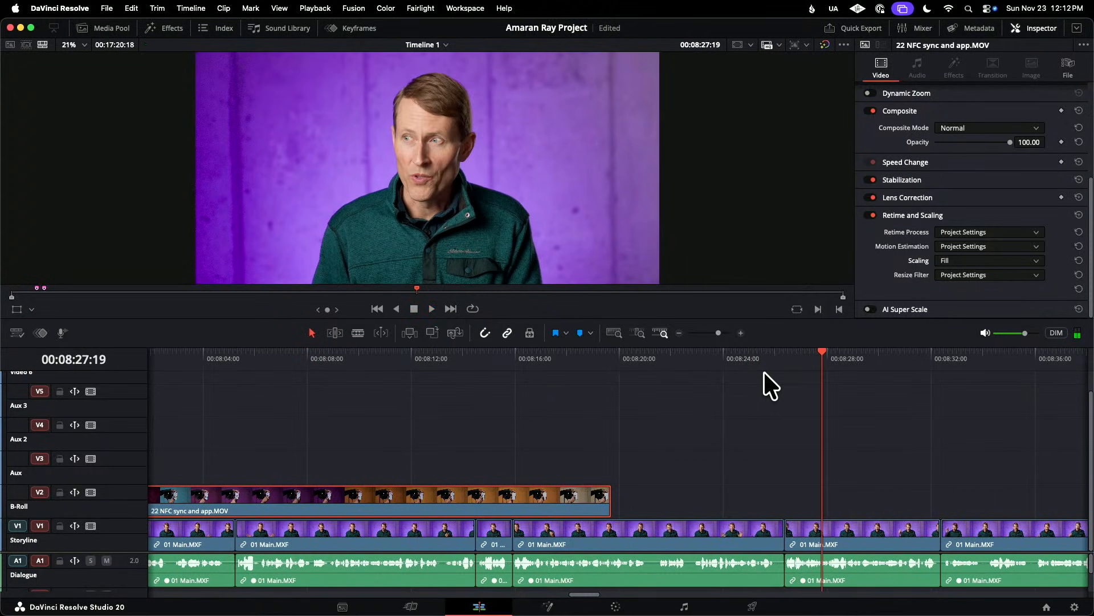
- Mark a 00:00:13:09 section ending at 01:06:19:10 in the NFC sync source and place it on the Aux track directly after the first NFC clip
{"action": "left_click", "coordinate": [104, 26]}
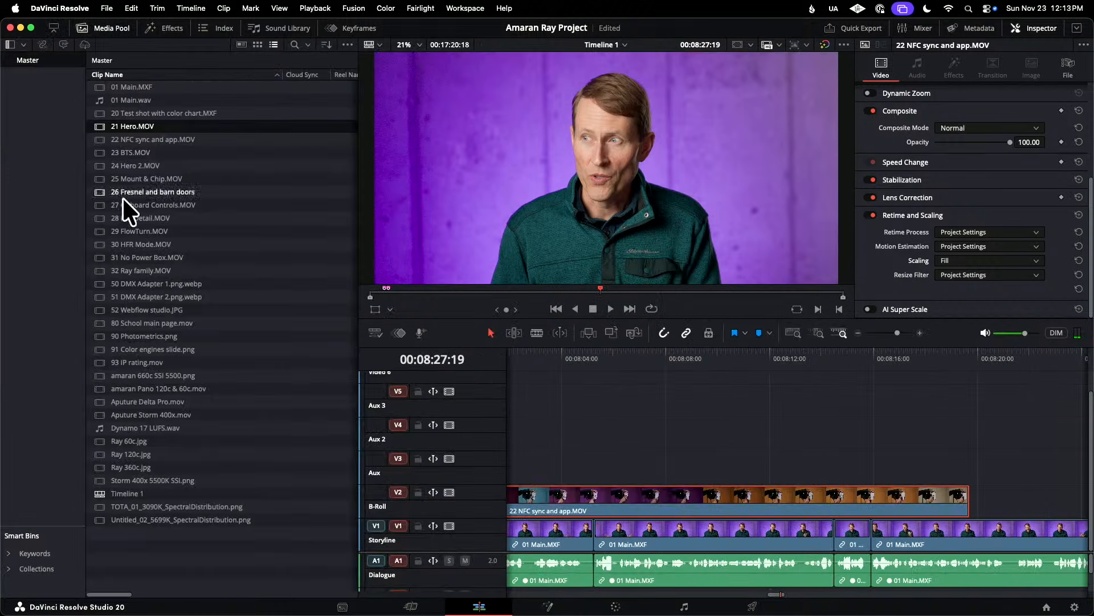
{"action": "double_click", "coordinate": [138, 140]}
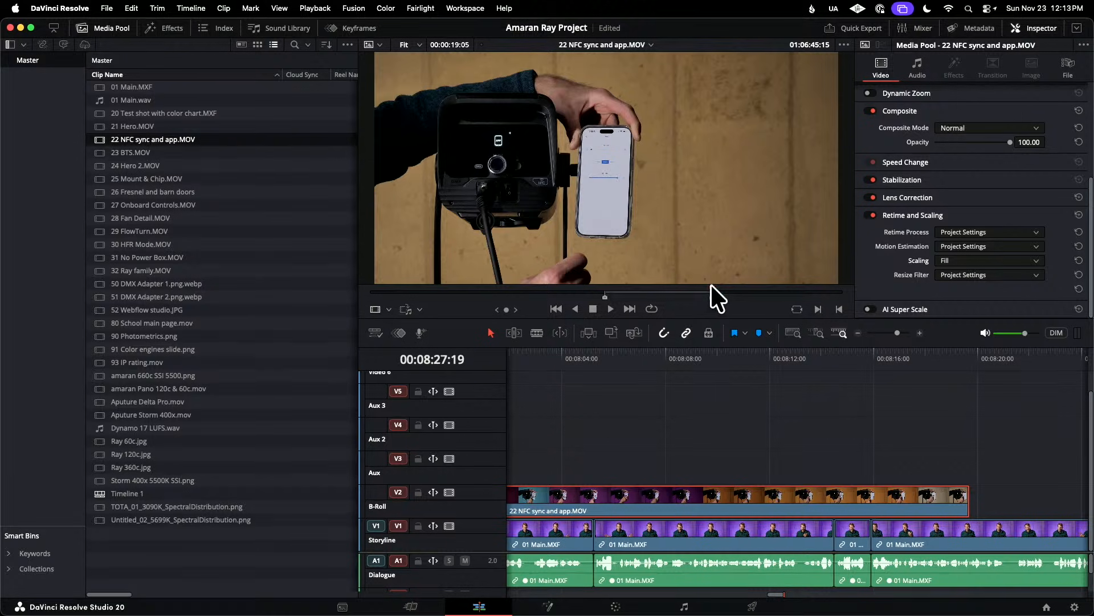
{"action": "left_click_drag", "start_coordinate": [711, 284], "coordinate": [972, 477]}
{"action": "key", "text": "i"}
{"action": "key", "text": "o"}
{"action": "mouse_move", "coordinate": [520, 279]}
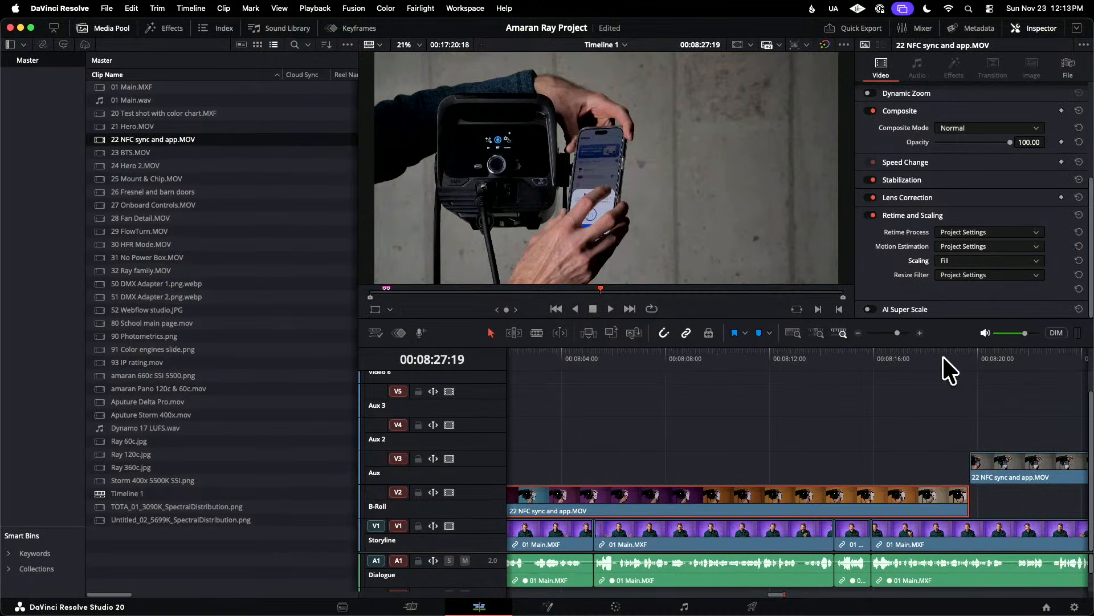
- Lower the second NFC sync clip onto the B-Roll track behind the first one and play across the join
{"action": "left_click", "coordinate": [1007, 468]}
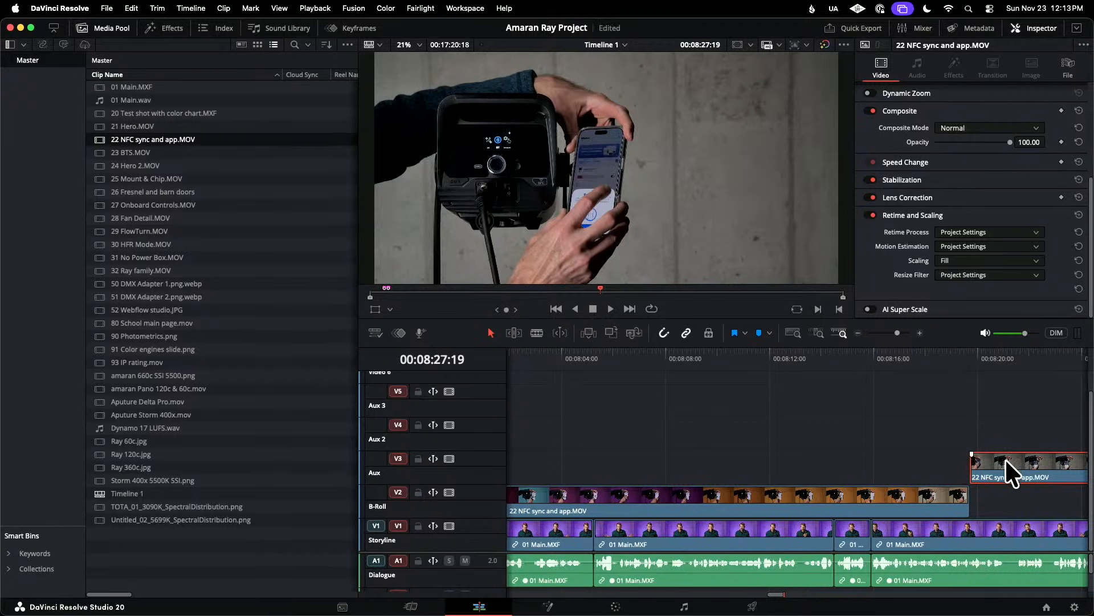
{"action": "mouse_move", "coordinate": [1006, 460]}
{"action": "left_mouse_down"}
{"action": "mouse_move", "coordinate": [991, 459]}
{"action": "mouse_move", "coordinate": [1004, 461]}
{"action": "left_mouse_up"}
{"action": "key", "text": "alt+Down"}
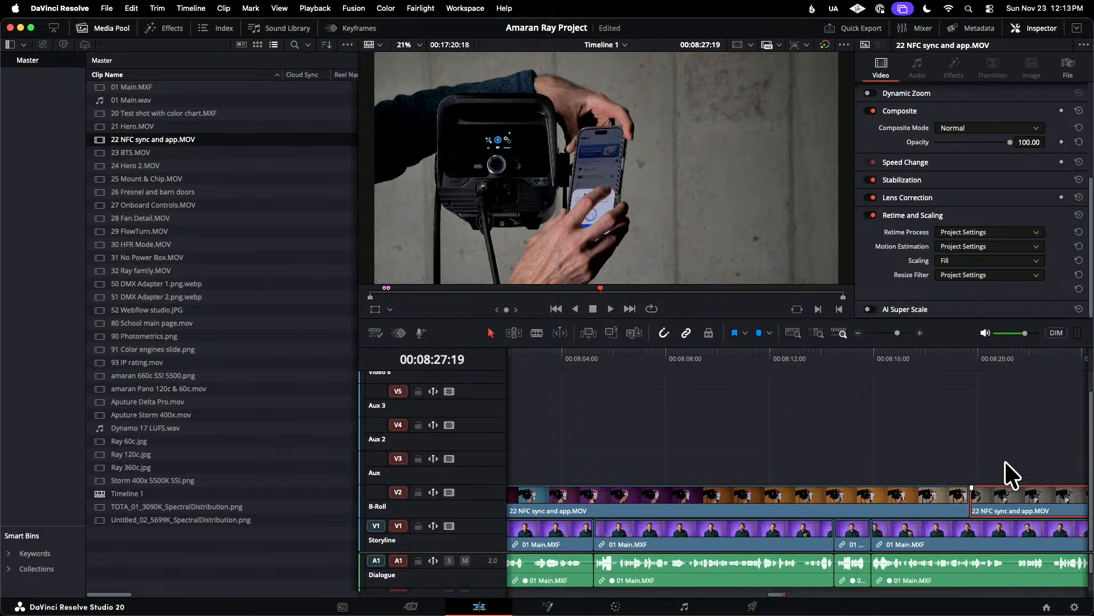
{"action": "left_click", "coordinate": [1006, 460]}
{"action": "left_click", "coordinate": [930, 354]}
{"action": "key", "text": "space"}
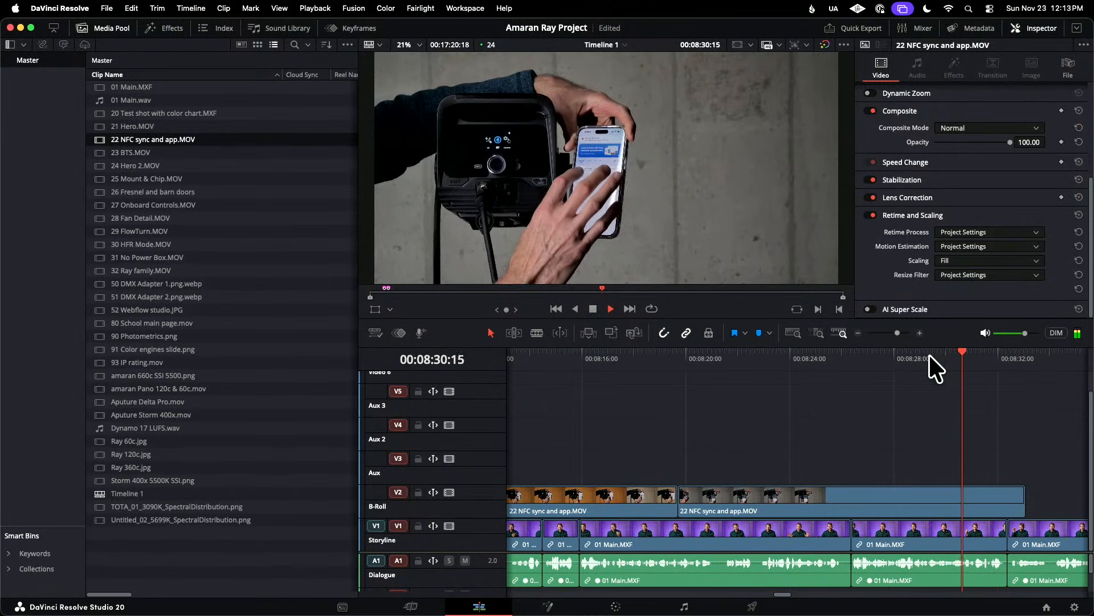
{"action": "key", "text": "space"}
- Shift the second NFC sync clip later to start at the storyline cut at about 00:08:26, and play through past its end
{"action": "left_click", "coordinate": [775, 494]}
{"action": "left_click_drag", "start_coordinate": [776, 494], "coordinate": [957, 494]}
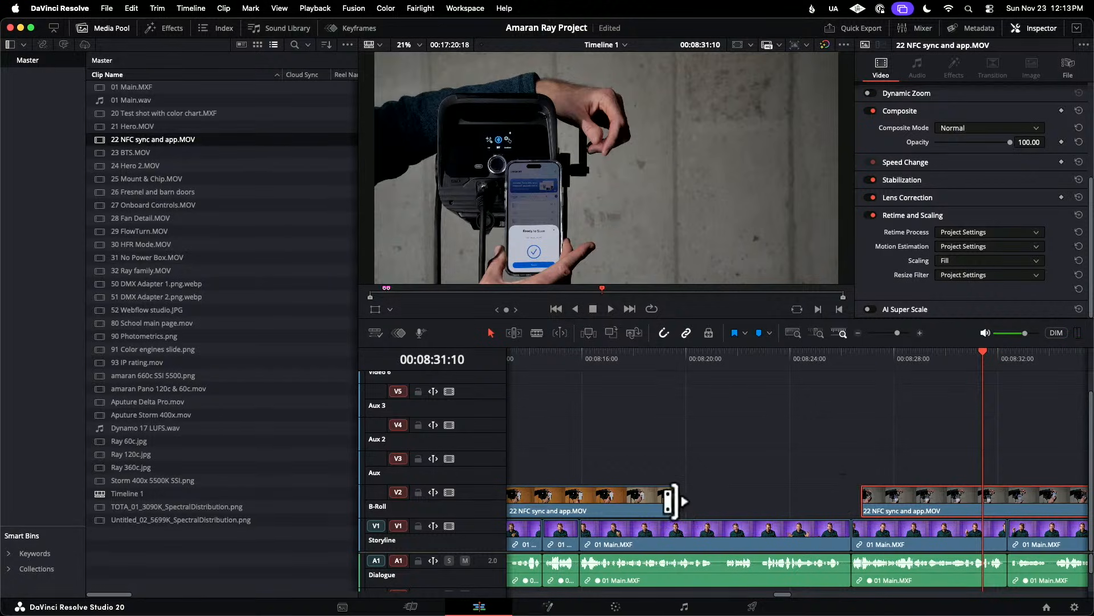
{"action": "left_click_drag", "start_coordinate": [932, 498], "coordinate": [922, 497]}
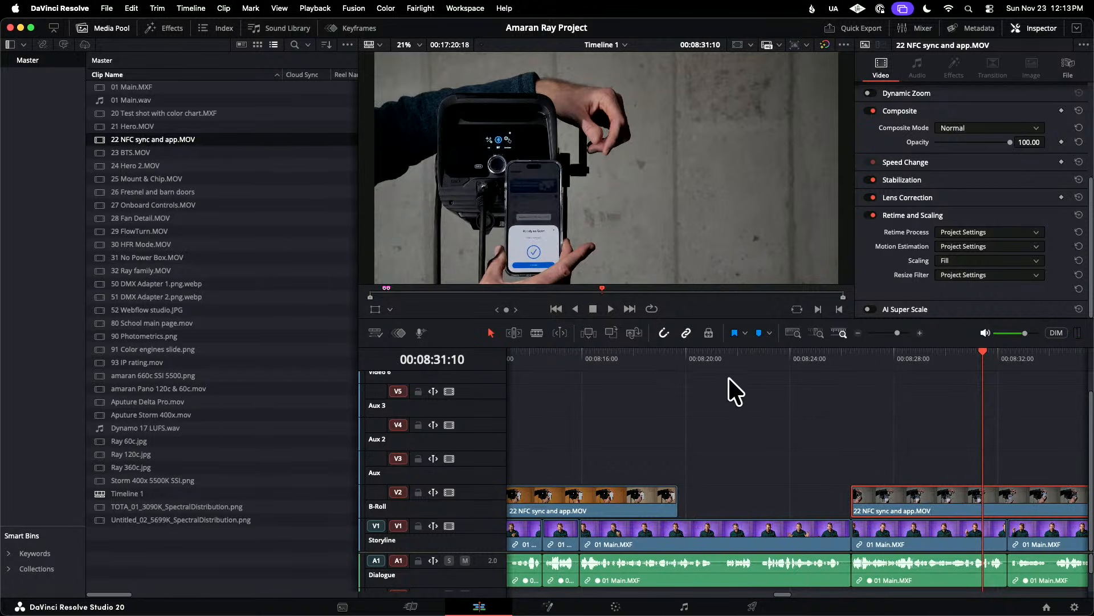
{"action": "left_click", "coordinate": [666, 357]}
{"action": "key", "text": "space"}
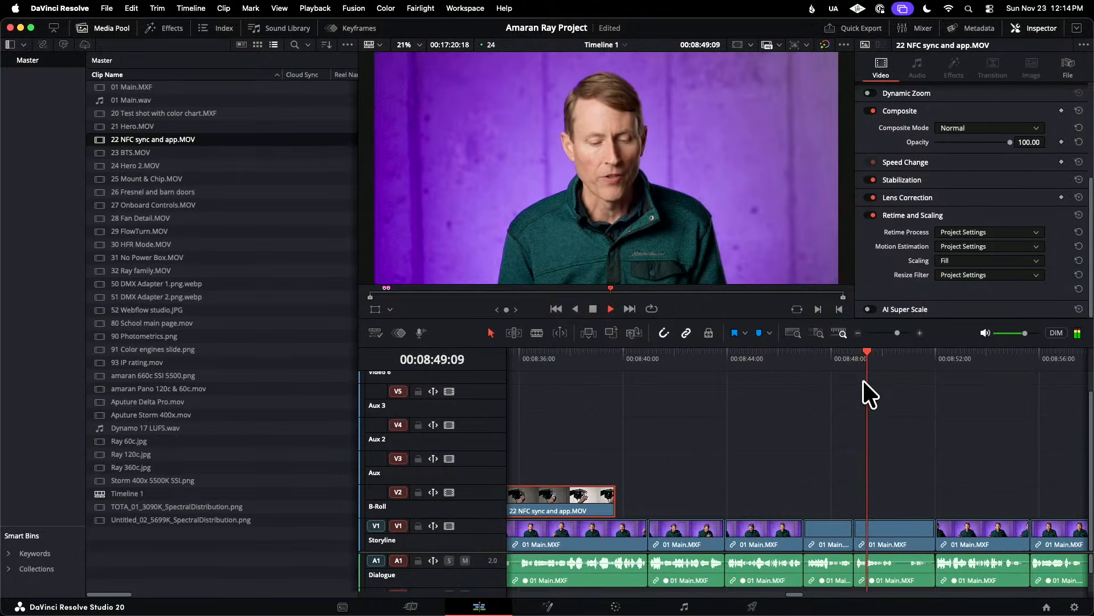
{"action": "key", "text": "space"}
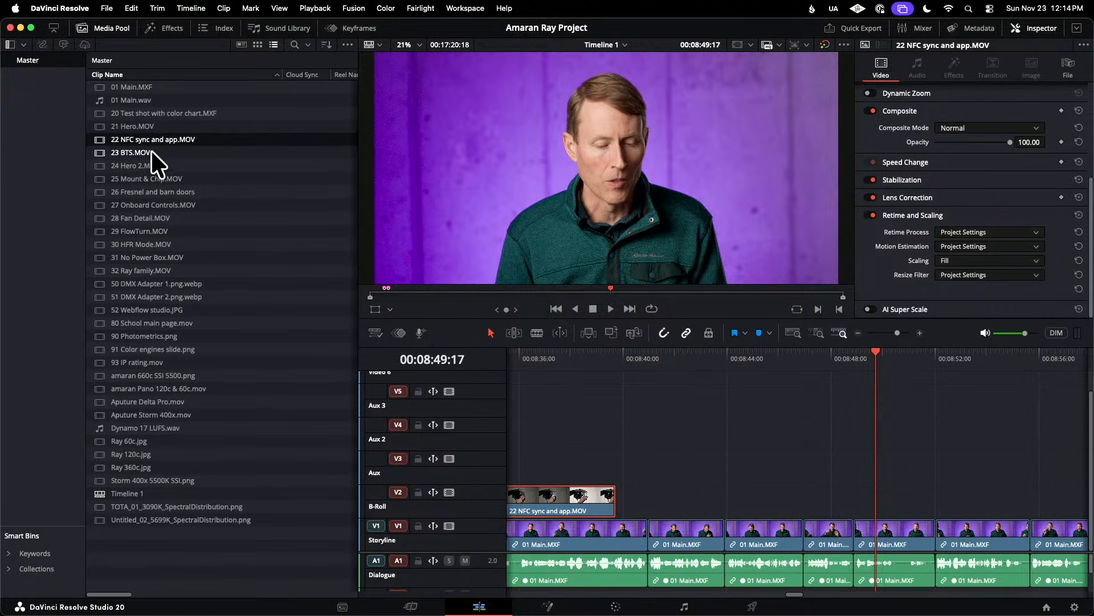
- Load the NFC sync source for preview and show the source and timeline viewers side by side, with the Media Pool and Inspector hidden
{"action": "double_click", "coordinate": [99, 141]}
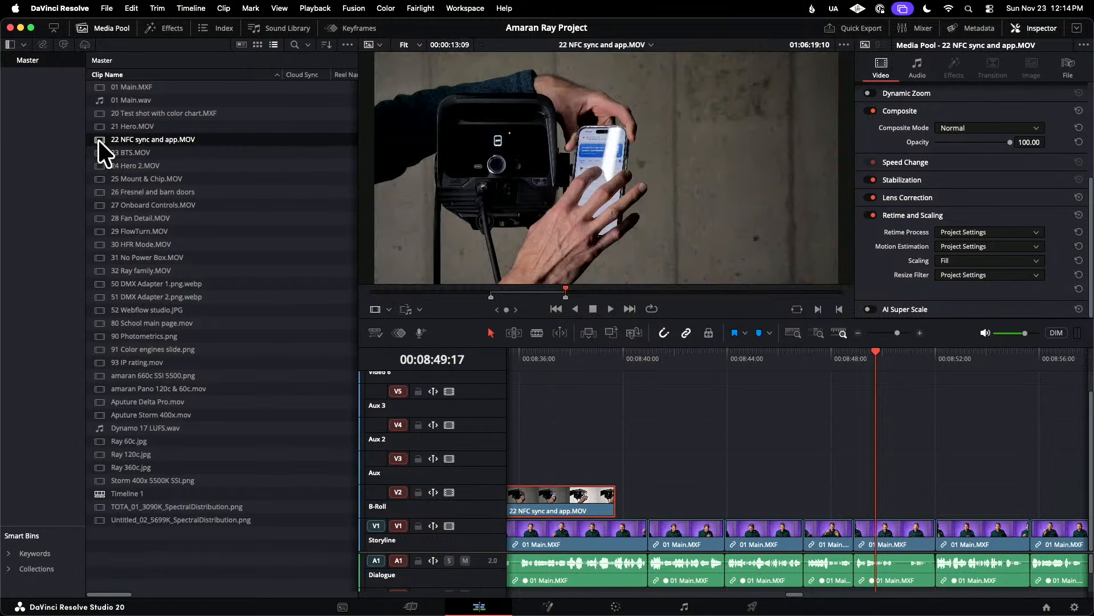
{"action": "left_click", "coordinate": [111, 28]}
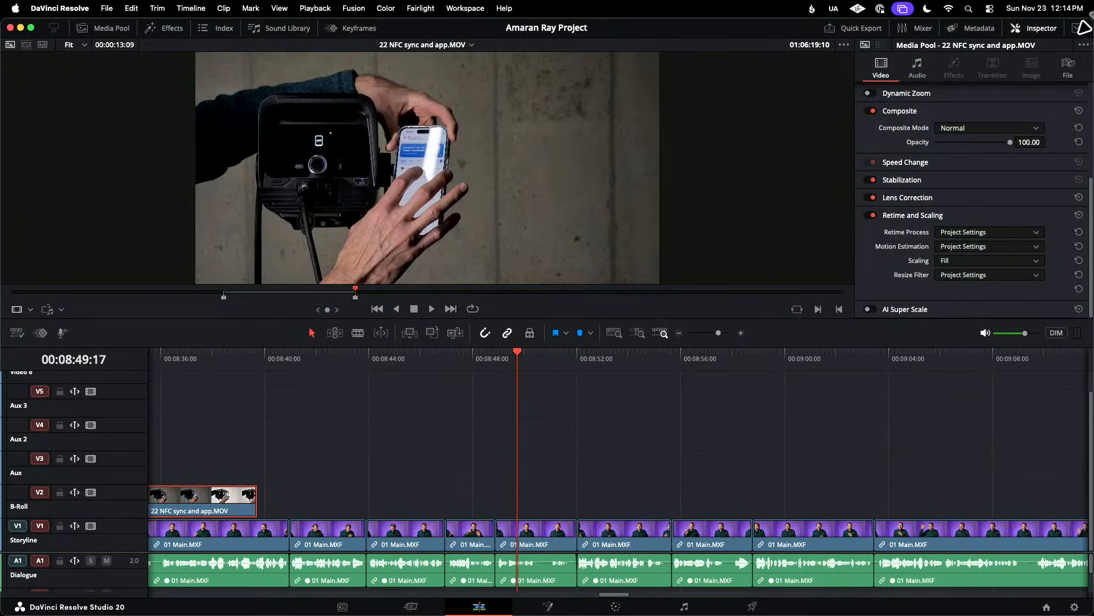
{"action": "left_click", "coordinate": [1047, 25]}
{"action": "right_click", "coordinate": [1047, 25]}
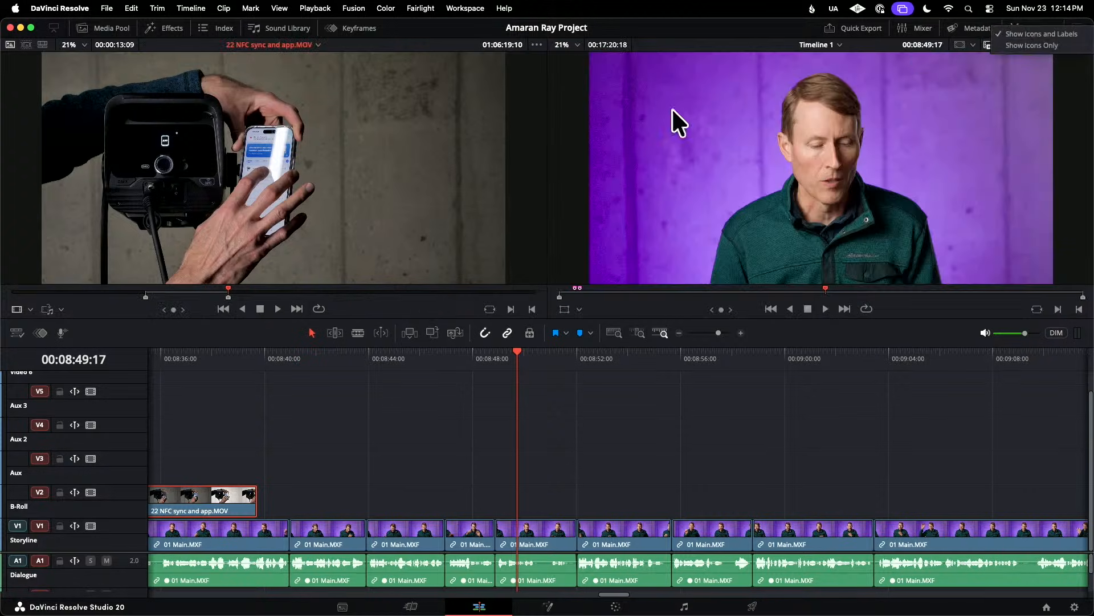
- Clear the NFC sync source's old in and out points and mark a new range from 01:06:32:19 to 01:07:02:00
{"action": "left_click", "coordinate": [228, 287]}
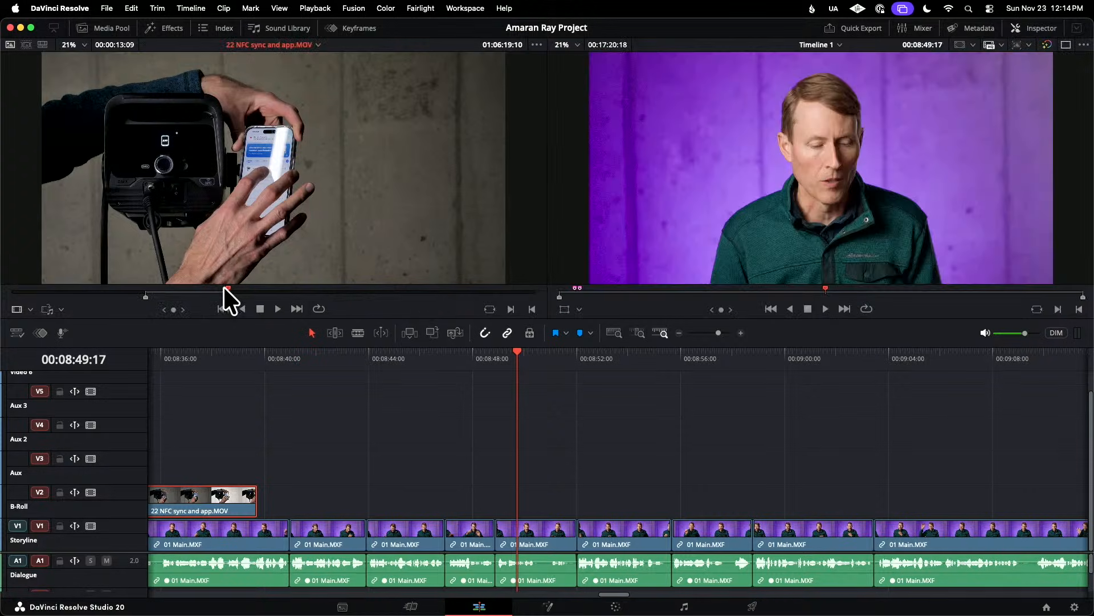
{"action": "left_click_drag", "start_coordinate": [228, 285], "coordinate": [187, 286]}
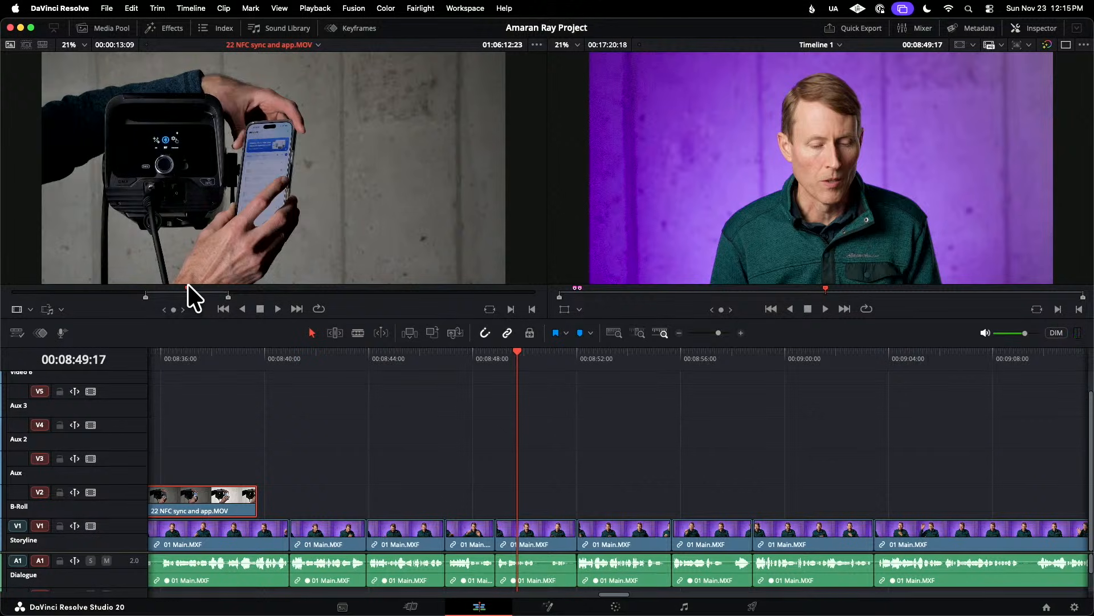
{"action": "mouse_move", "coordinate": [212, 274]}
{"action": "left_click_drag", "start_coordinate": [187, 287], "coordinate": [313, 287]}
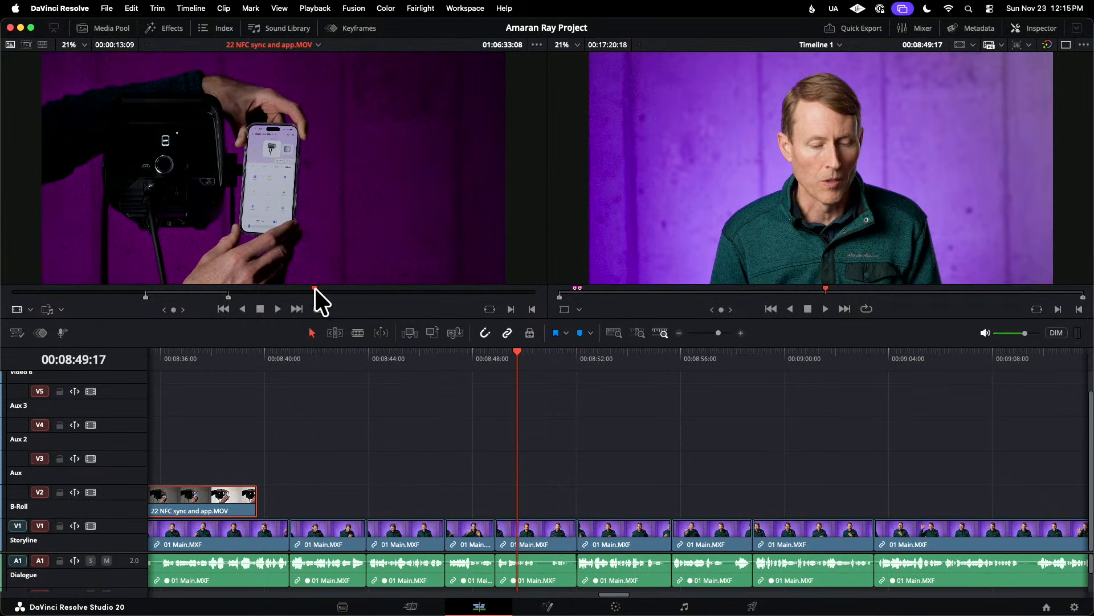
{"action": "mouse_move", "coordinate": [315, 287]}
{"action": "left_mouse_down"}
{"action": "mouse_move", "coordinate": [333, 289]}
{"action": "mouse_move", "coordinate": [317, 287]}
{"action": "left_mouse_up"}
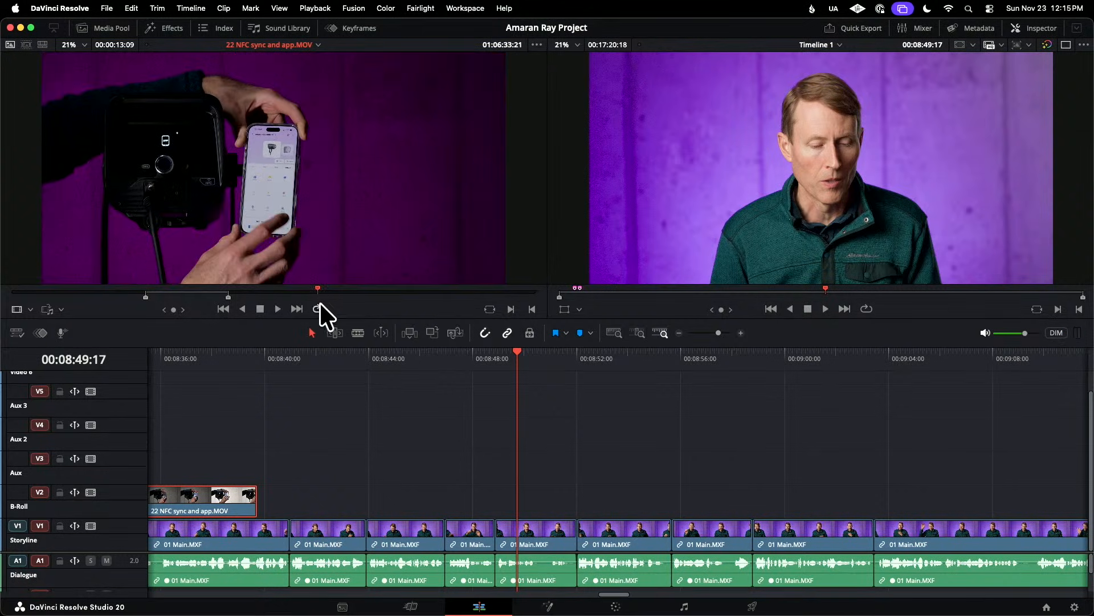
{"action": "left_click_drag", "start_coordinate": [317, 286], "coordinate": [310, 285]}
{"action": "key", "text": "alt+x"}
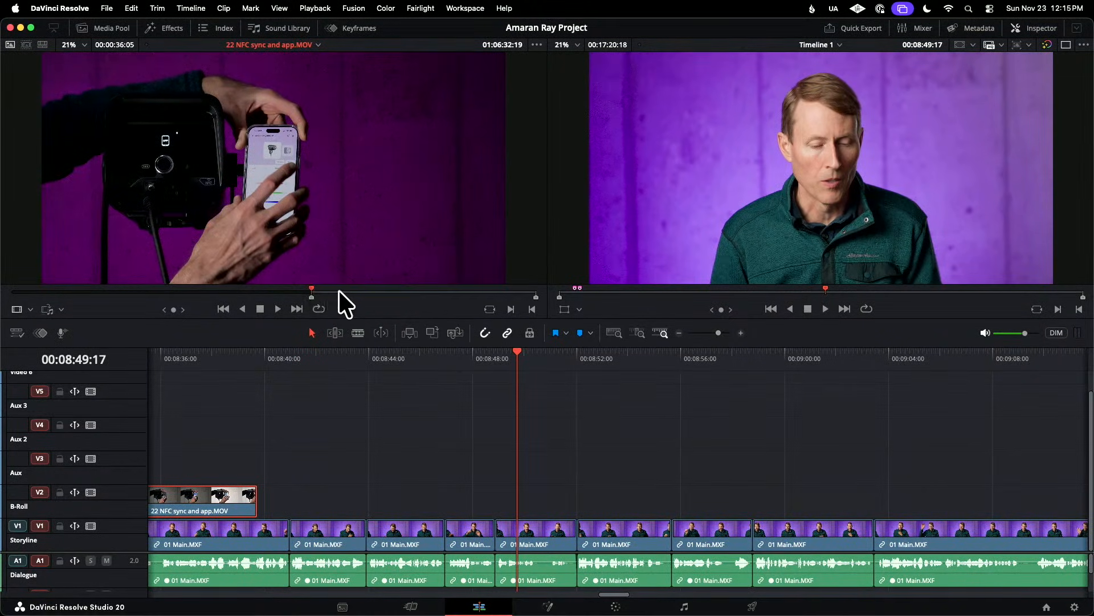
{"action": "key", "text": "i"}
{"action": "left_click_drag", "start_coordinate": [313, 285], "coordinate": [491, 292]}
{"action": "key", "text": "o"}
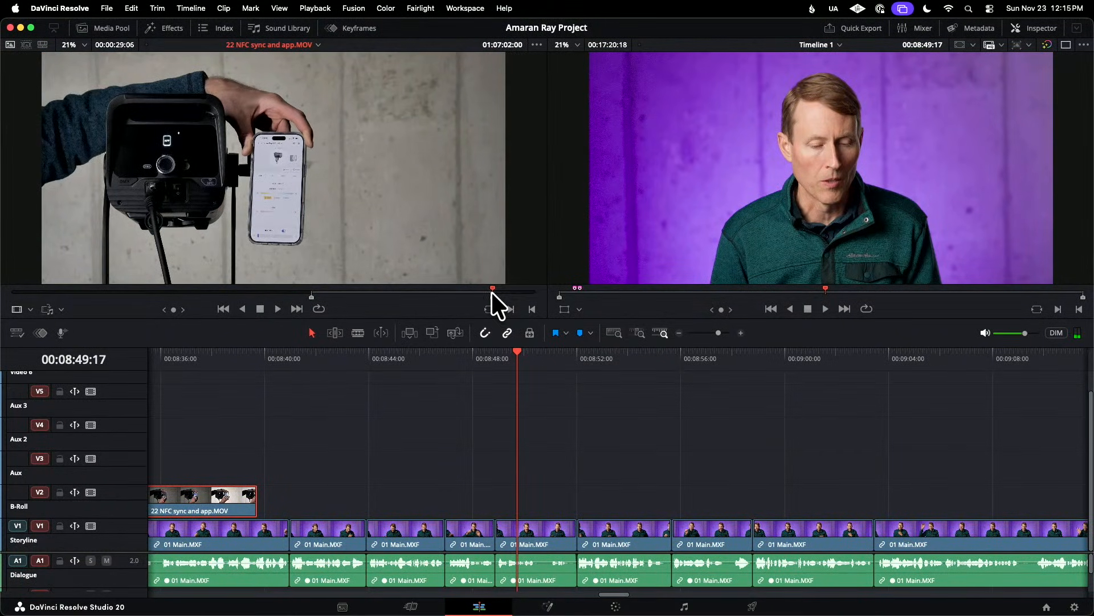
- Add the marked NFC sync range to the B-Roll track at the storyline cut near 00:08:41 and play into it from the preceding clip
{"action": "left_click_drag", "start_coordinate": [253, 268], "coordinate": [282, 501]}
{"action": "left_click", "coordinate": [236, 359]}
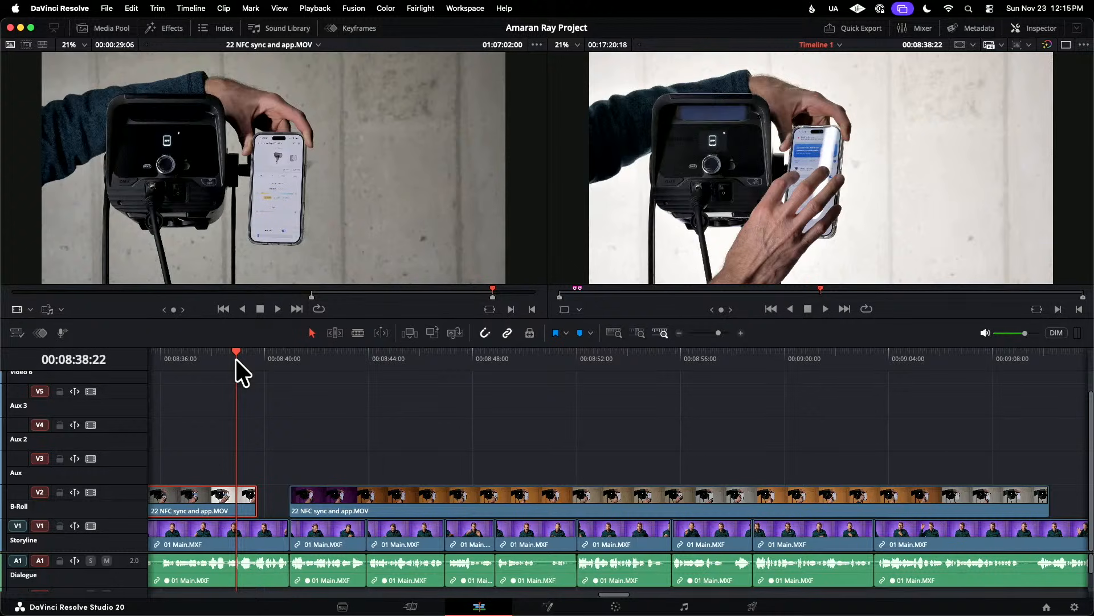
{"action": "key", "text": "space"}
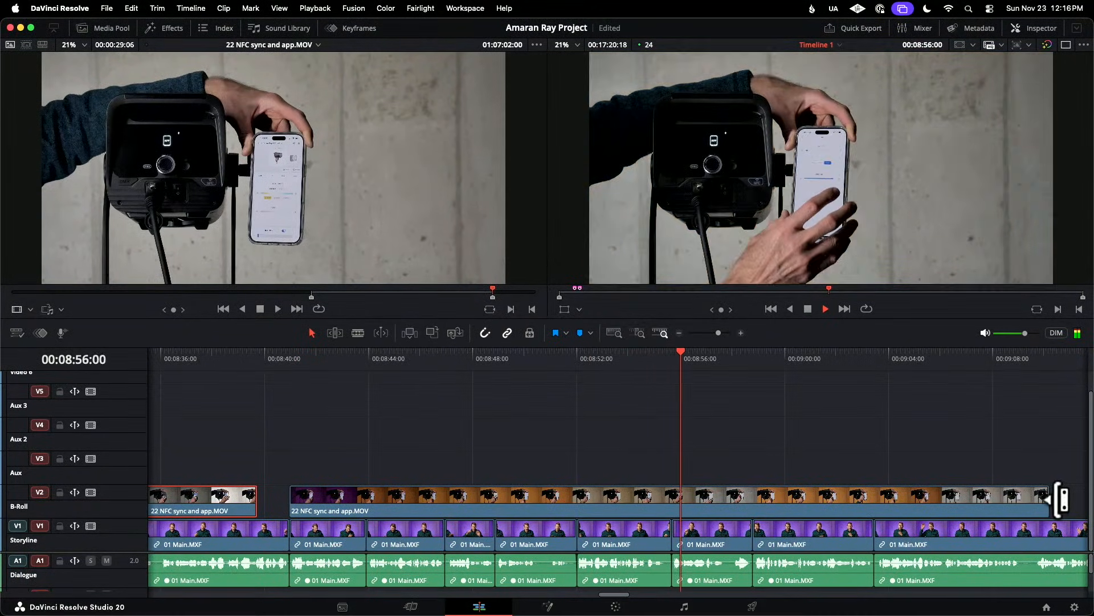
- Shorten the third NFC sync clip so it ends just before 00:09:04 on the timeline
{"action": "left_click_drag", "start_coordinate": [1061, 499], "coordinate": [1041, 499]}
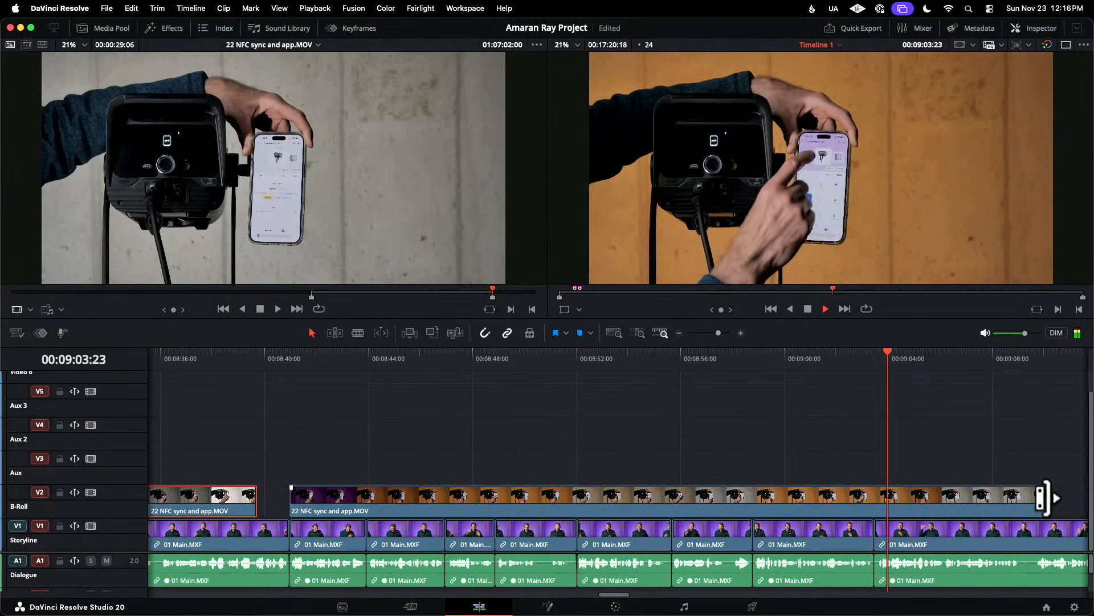
{"action": "key", "text": "space"}
{"action": "left_click_drag", "start_coordinate": [1043, 498], "coordinate": [890, 495]}
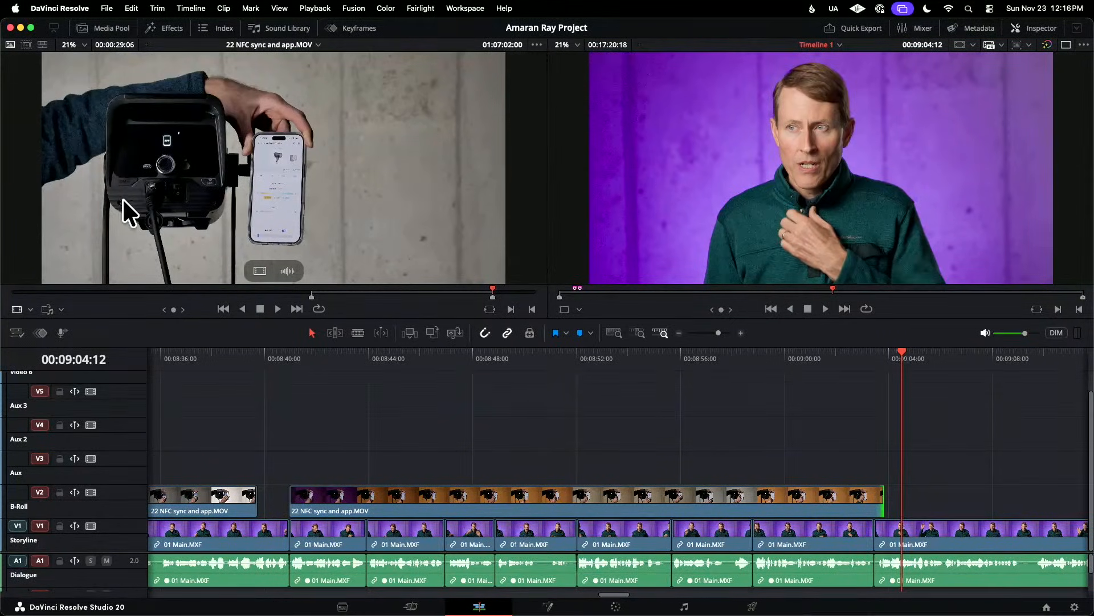
- Show the Media Pool and compare the two DMX adapter images, 50 DMX Adapter 1 and 51 DMX Adapter 2, in the source viewer
{"action": "left_click", "coordinate": [95, 26]}
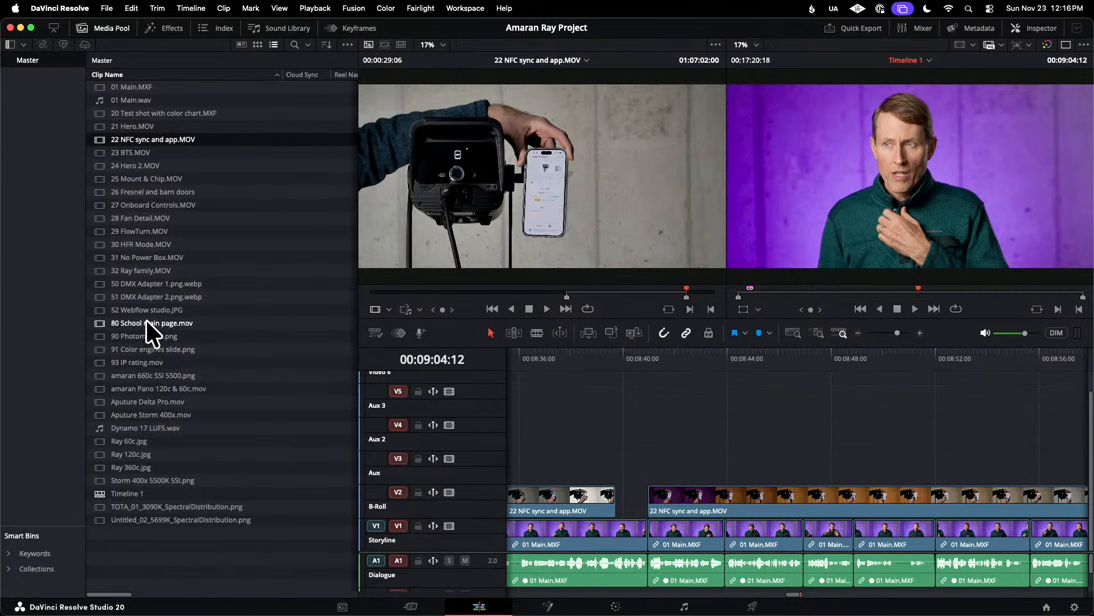
{"action": "left_click", "coordinate": [145, 283]}
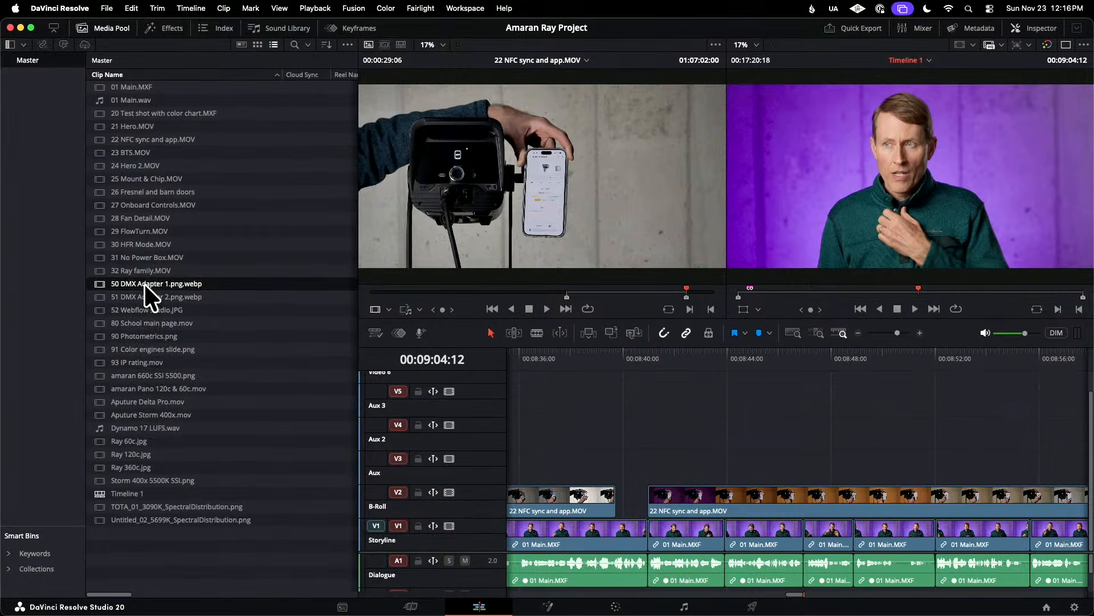
{"action": "left_click", "coordinate": [145, 283]}
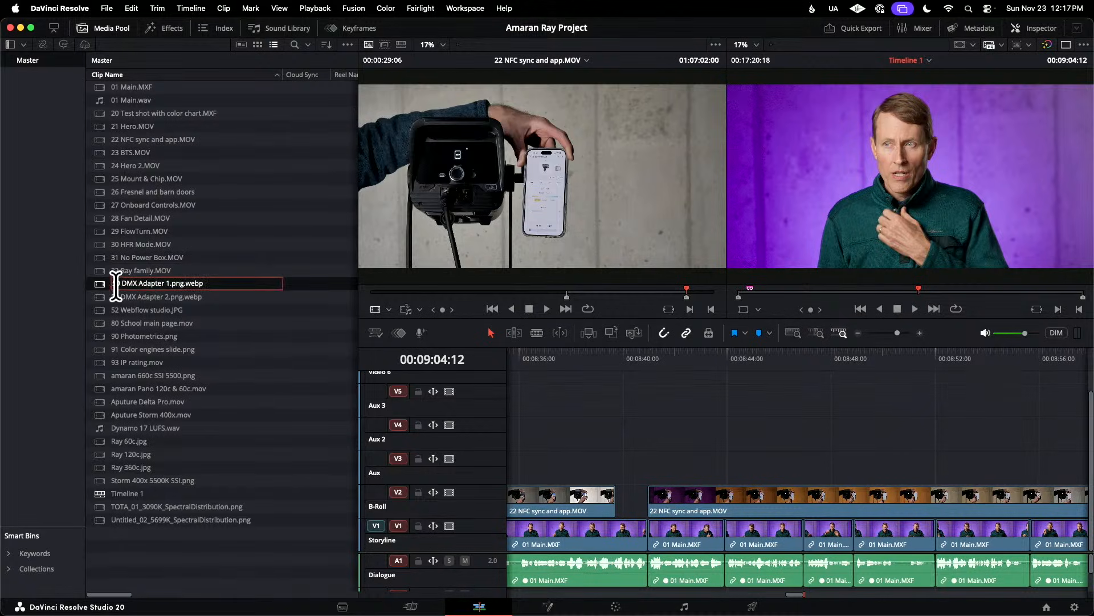
{"action": "left_click", "coordinate": [97, 283]}
{"action": "double_click", "coordinate": [97, 282]}
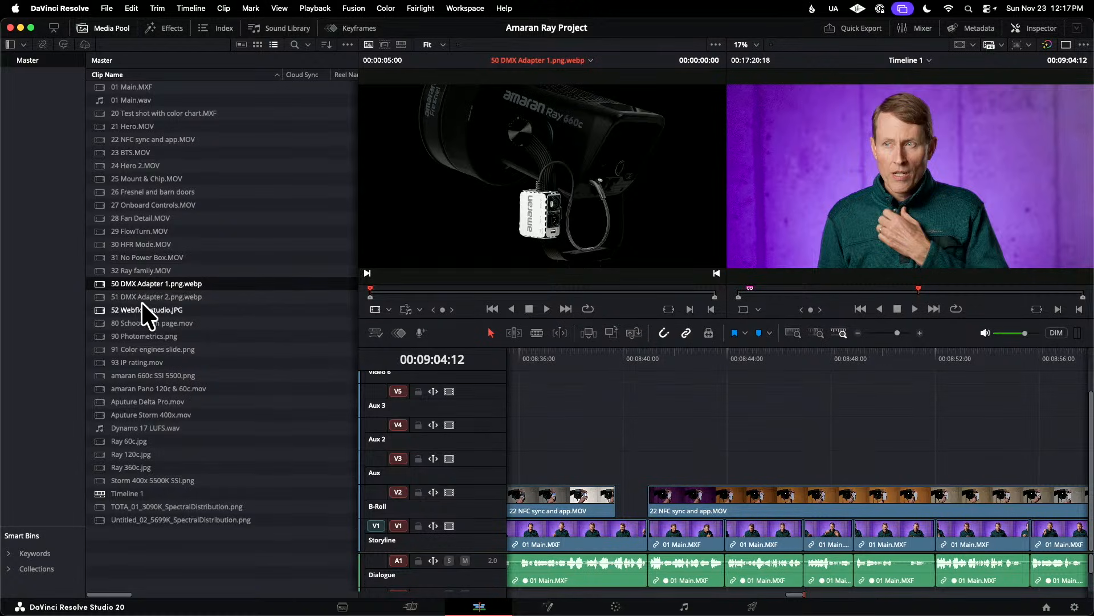
{"action": "left_click", "coordinate": [100, 297]}
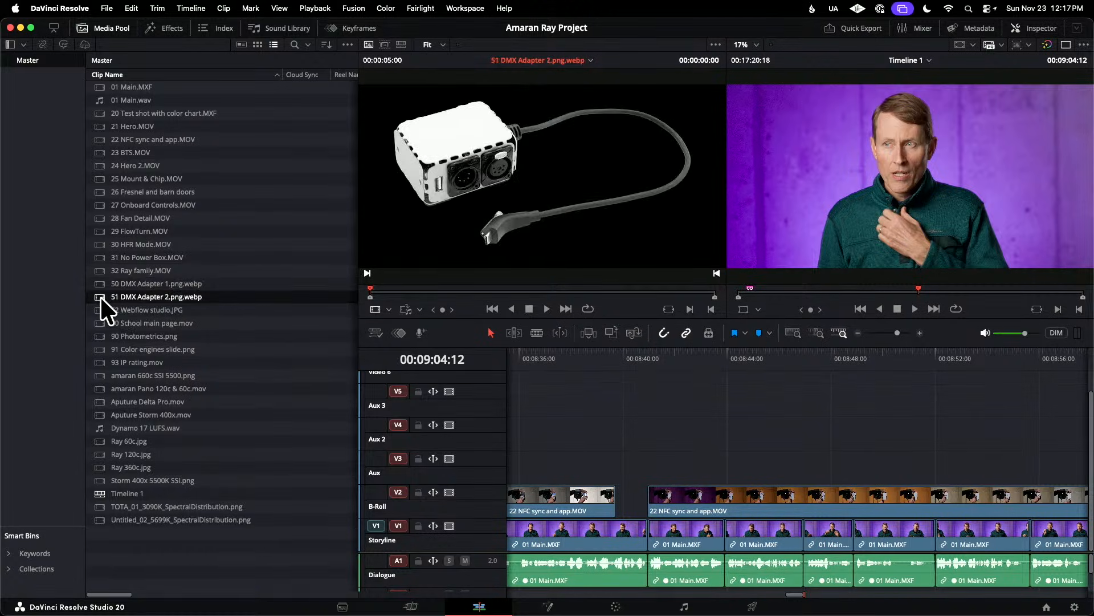
{"action": "left_click", "coordinate": [98, 289]}
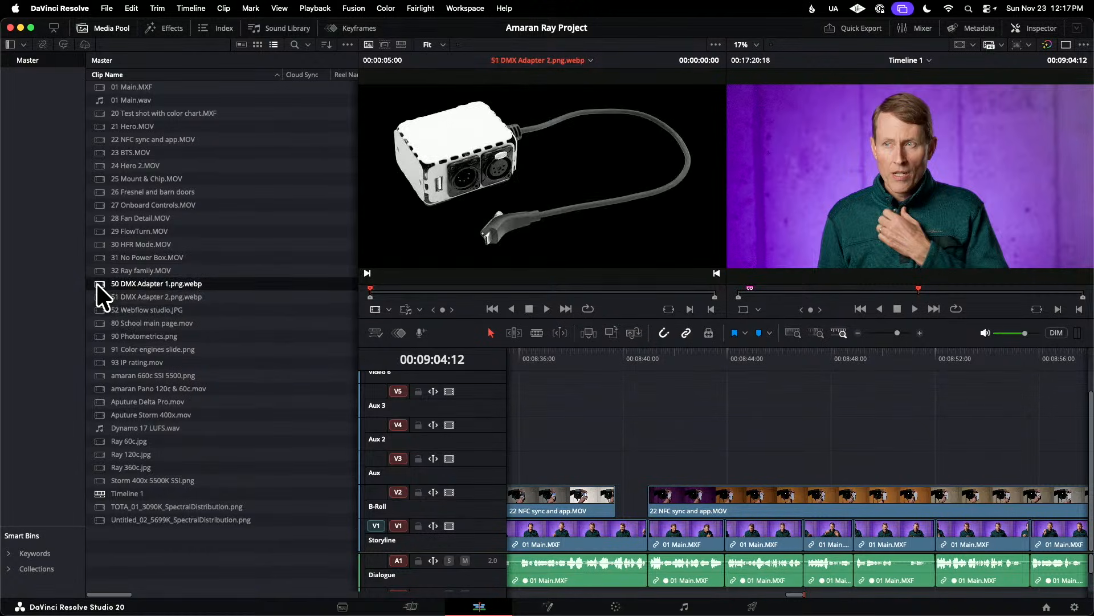
{"action": "left_click", "coordinate": [100, 297]}
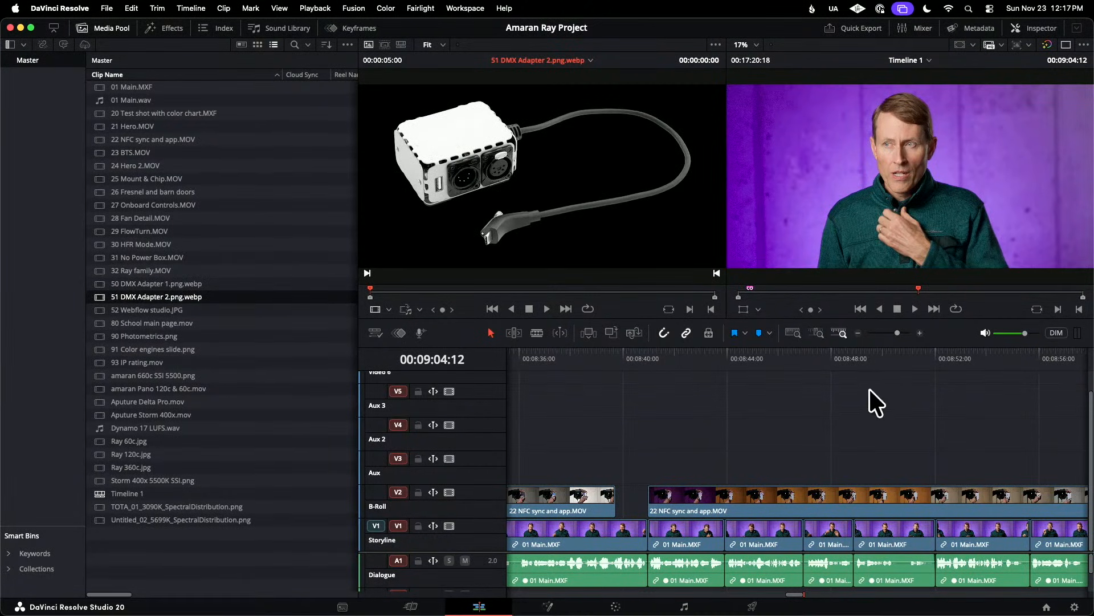
- Play through the third NFC sync clip, split it at about 00:08:52 on the B-Roll track, and delete the part after the cut
{"action": "left_click", "coordinate": [634, 355]}
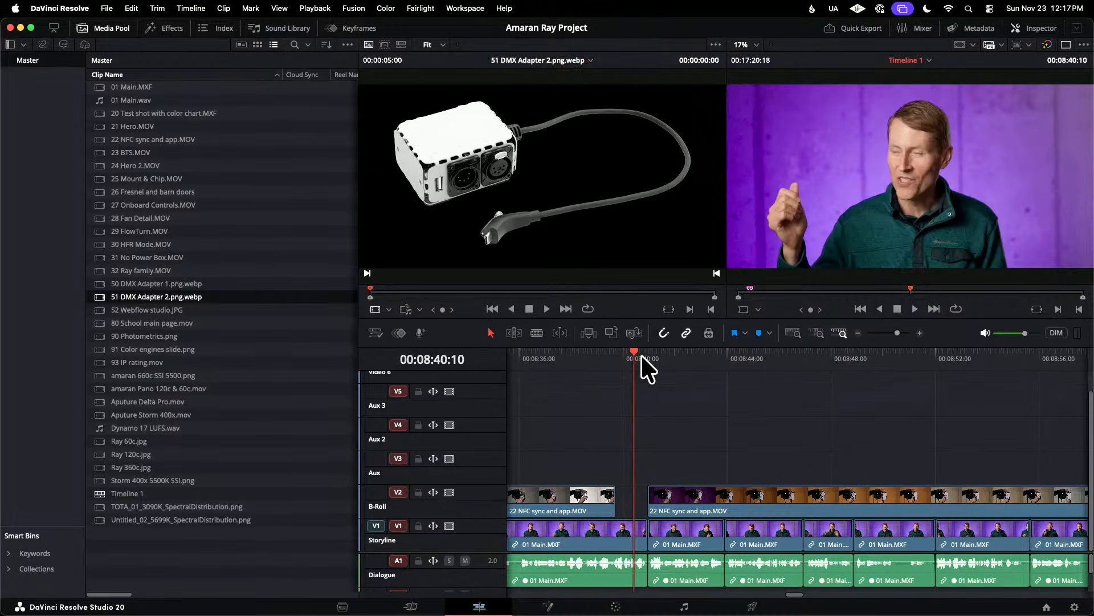
{"action": "key", "text": "space"}
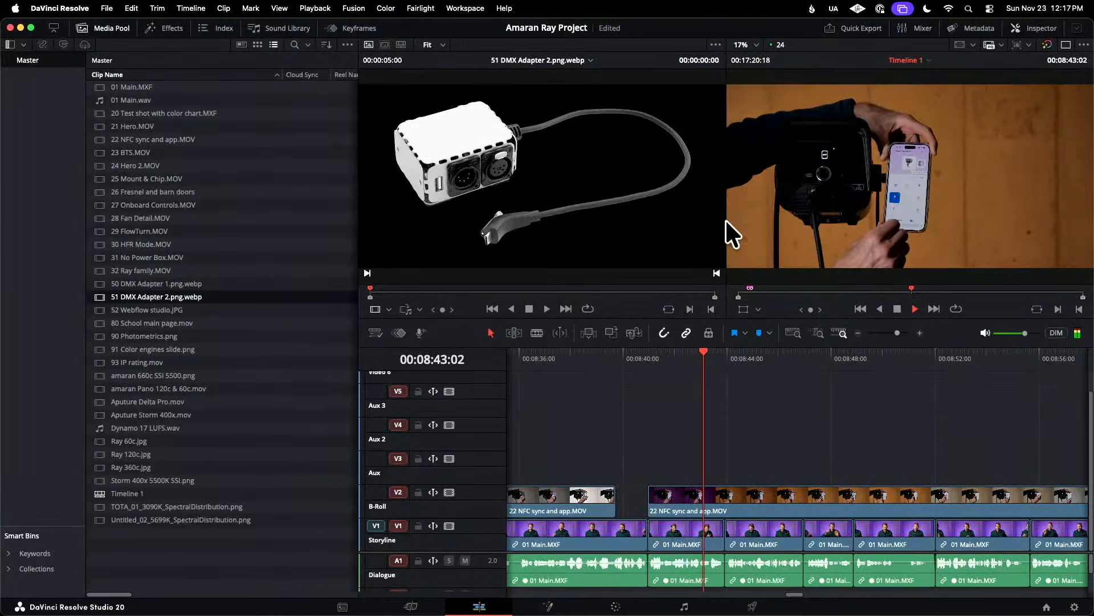
{"action": "left_click", "coordinate": [815, 357]}
{"action": "key", "text": "space"}
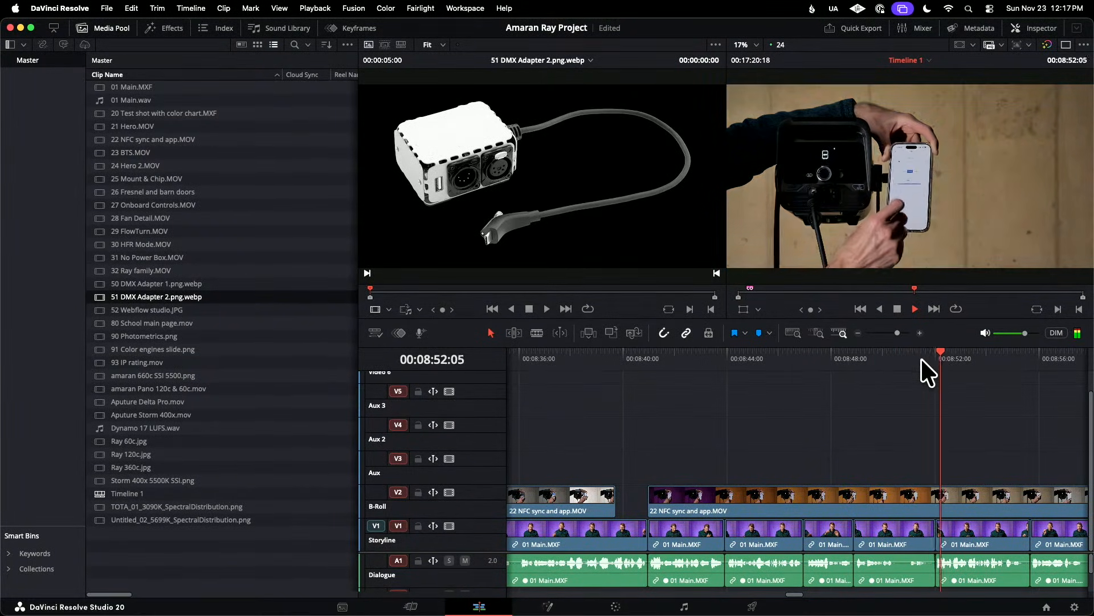
{"action": "key", "text": "space"}
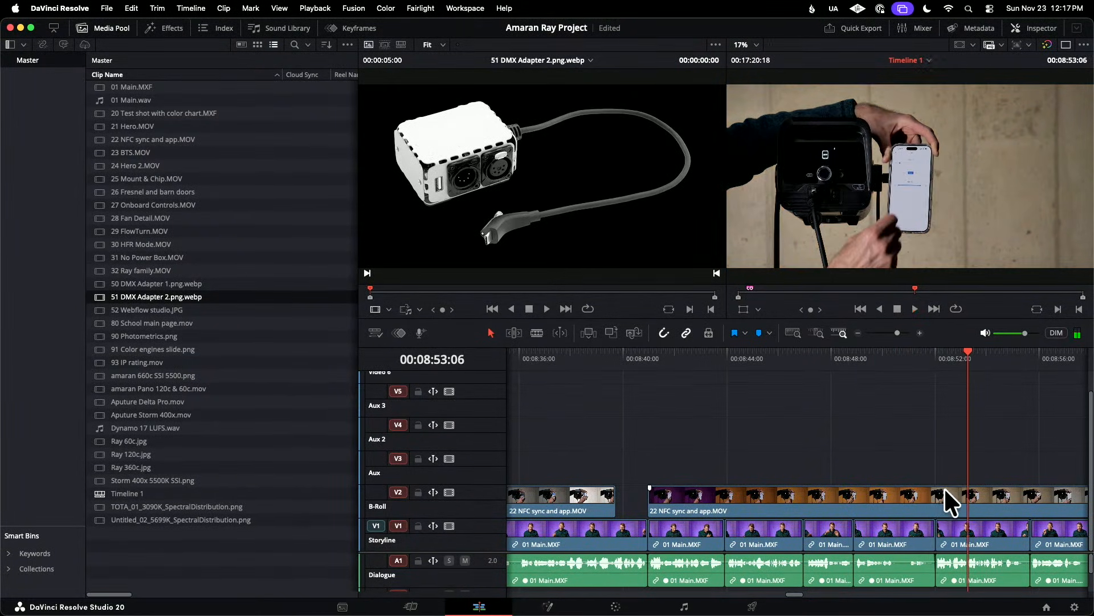
{"action": "key", "text": "b"}
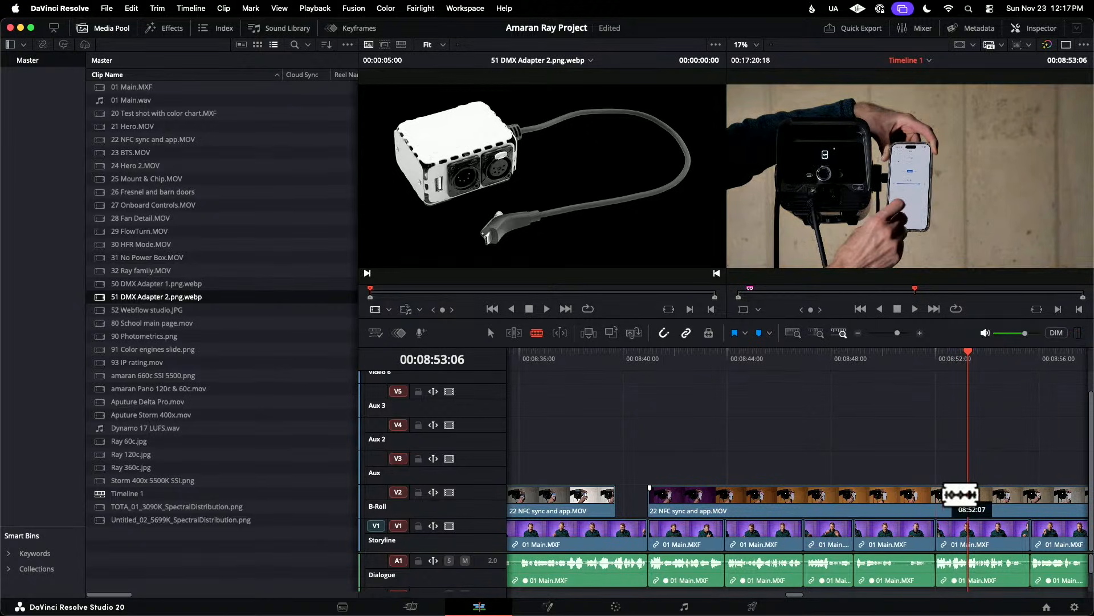
{"action": "left_click", "coordinate": [944, 495]}
{"action": "key", "text": "a"}
{"action": "left_click", "coordinate": [1003, 495]}
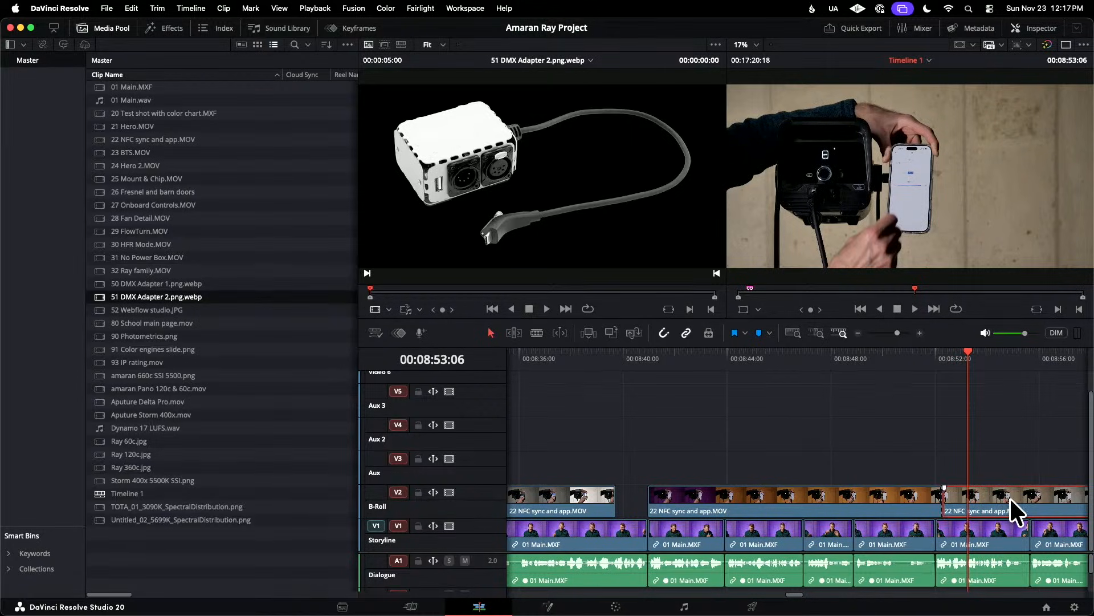
{"action": "key", "text": "BackSpace"}
- Play on from the trimmed NFC sync clip and place the DMX Adapter 2 image on the Aux track at the storyline cut just before 00:08:56
{"action": "left_click", "coordinate": [915, 354]}
{"action": "key", "text": "space"}
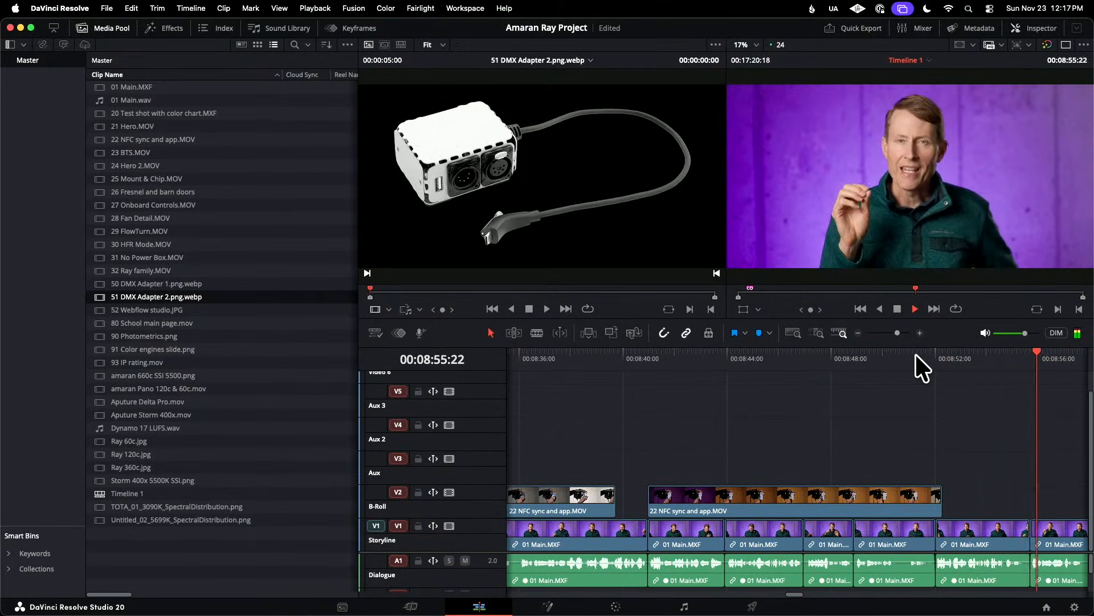
{"action": "key", "text": "space"}
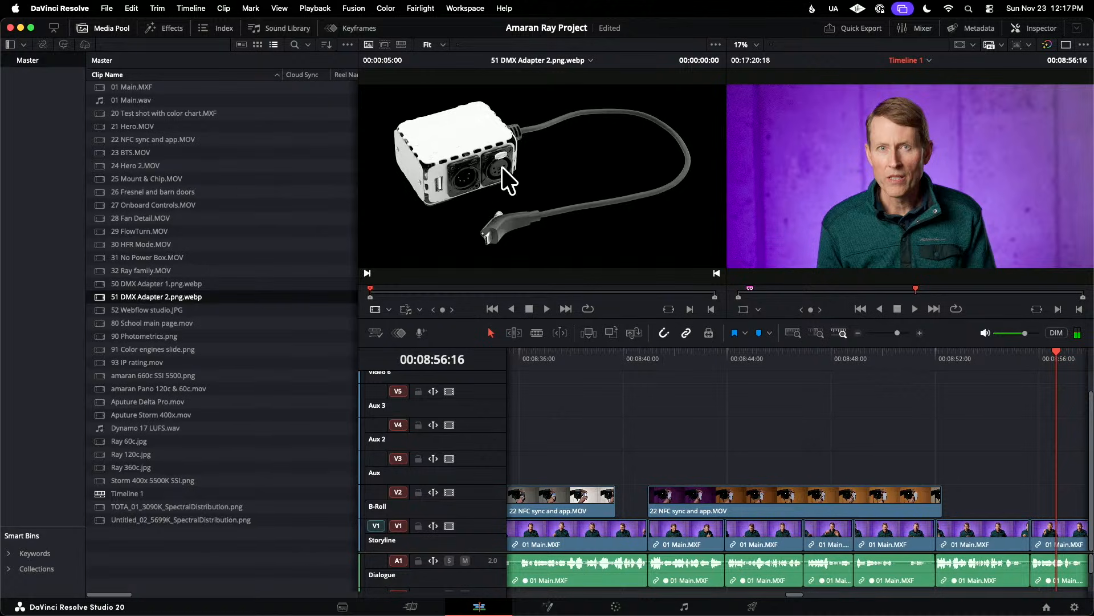
{"action": "left_click_drag", "start_coordinate": [484, 173], "coordinate": [1024, 458]}
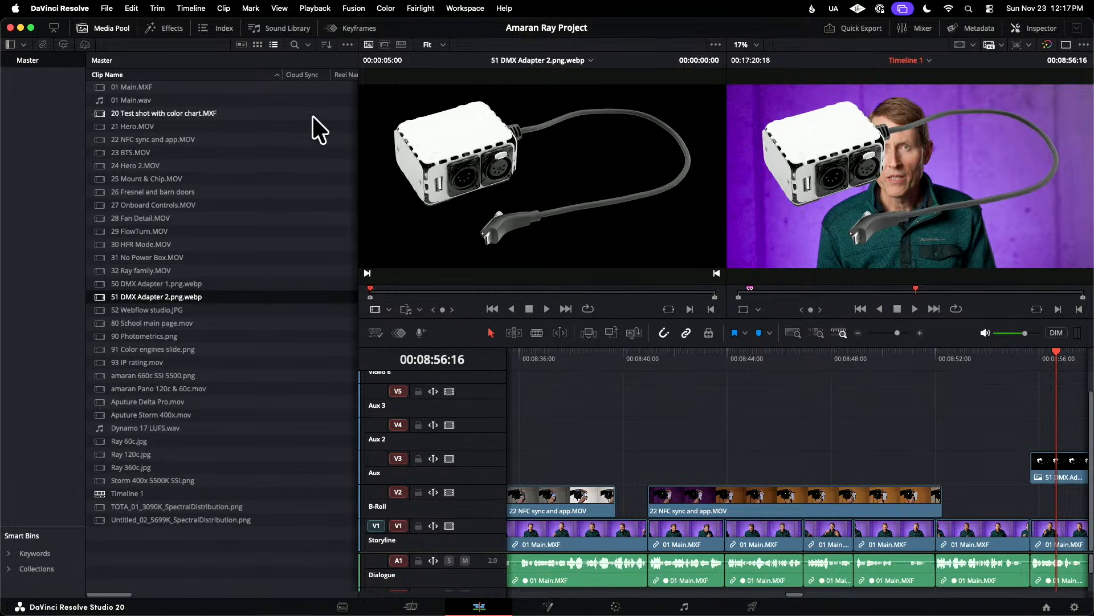
- Place a Solid Color generator on the B-Roll track directly beneath the DMX adapter image and play back the section
{"action": "left_click", "coordinate": [114, 28]}
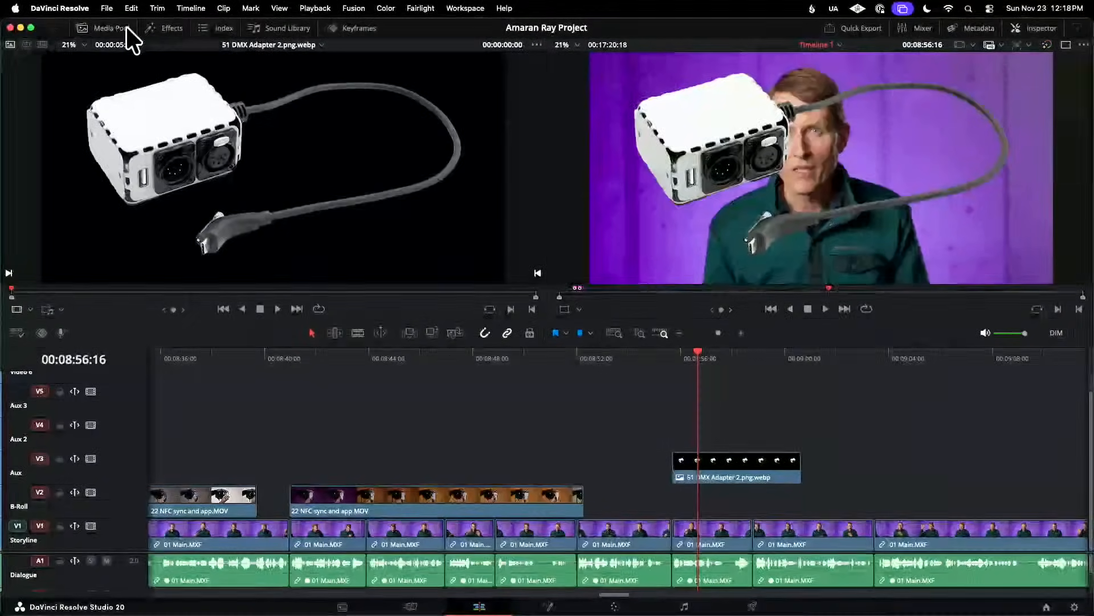
{"action": "left_click", "coordinate": [159, 27]}
{"action": "left_click", "coordinate": [50, 123]}
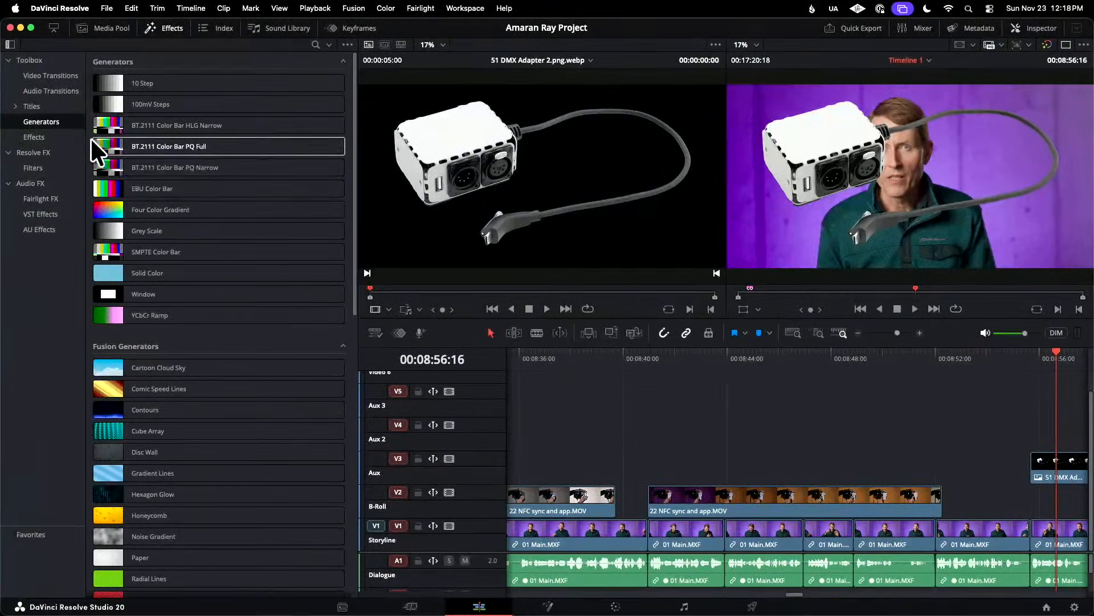
{"action": "left_click", "coordinate": [154, 274]}
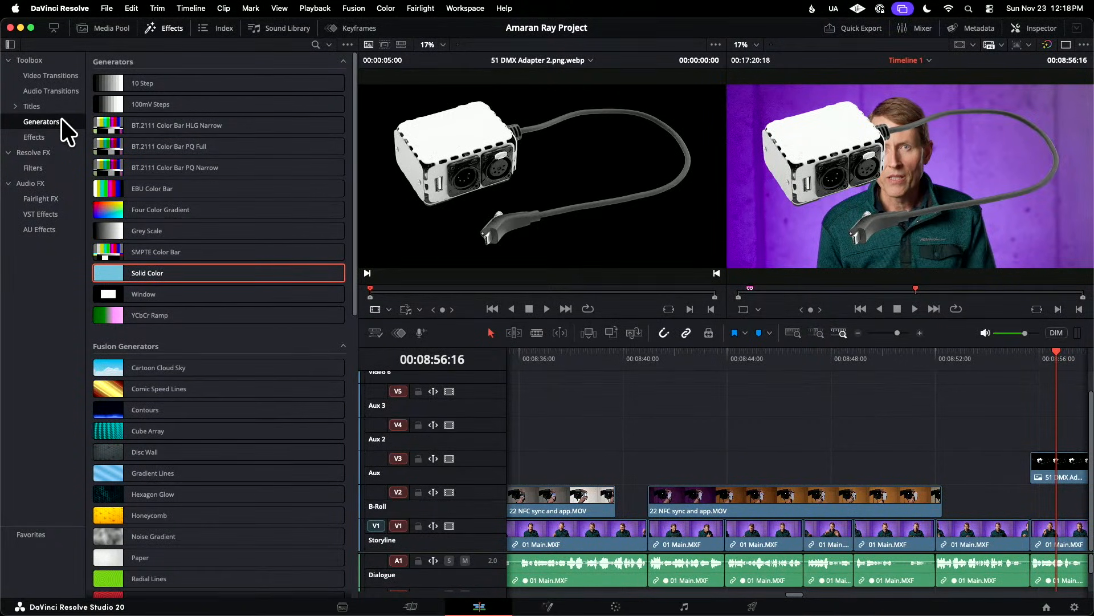
{"action": "left_click_drag", "start_coordinate": [131, 270], "coordinate": [1030, 498]}
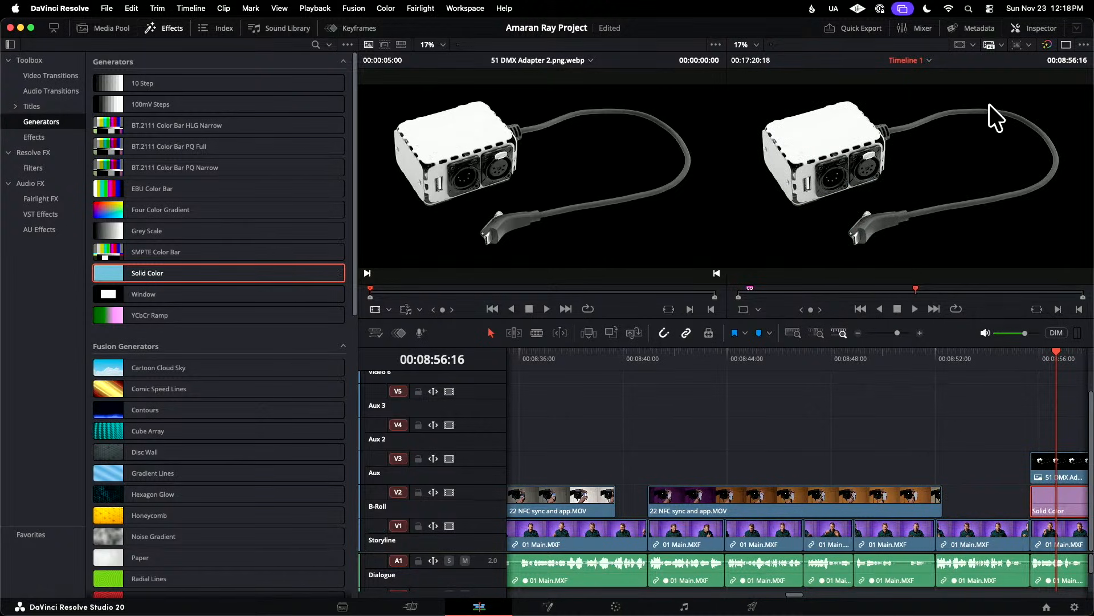
{"action": "left_click", "coordinate": [1036, 26]}
{"action": "left_click", "coordinate": [1036, 26]}
{"action": "left_click", "coordinate": [162, 26]}
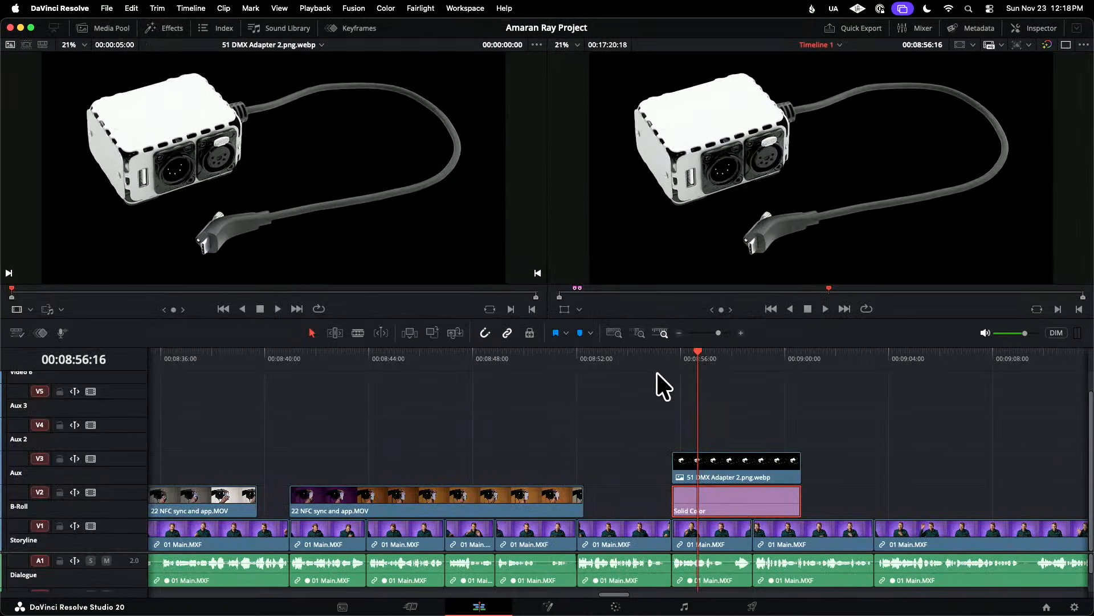
{"action": "left_click", "coordinate": [671, 359]}
{"action": "left_click", "coordinate": [642, 357]}
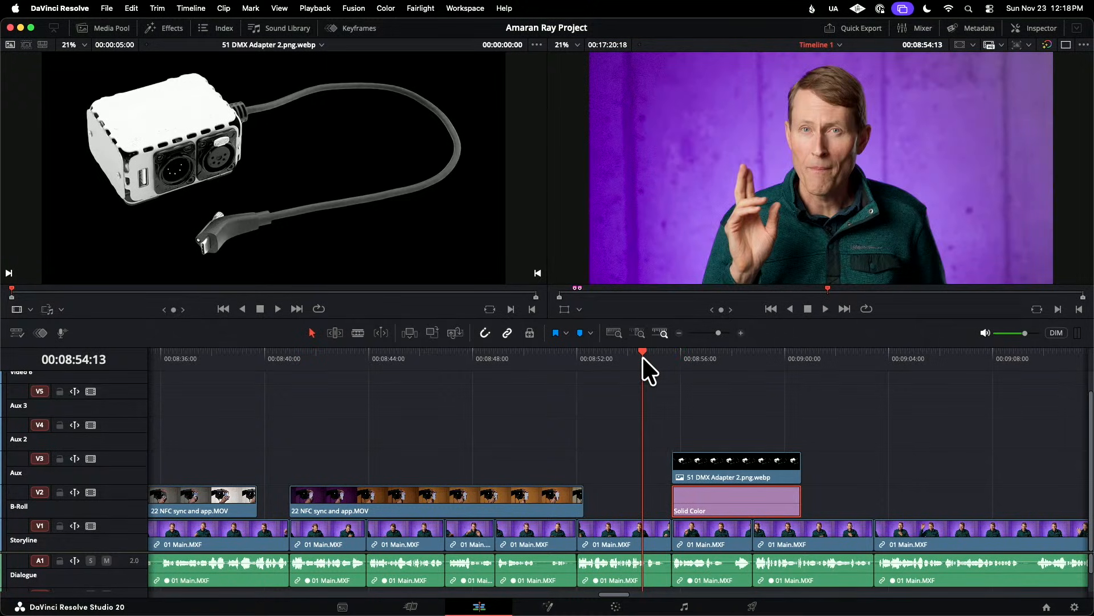
{"action": "key", "text": "space"}
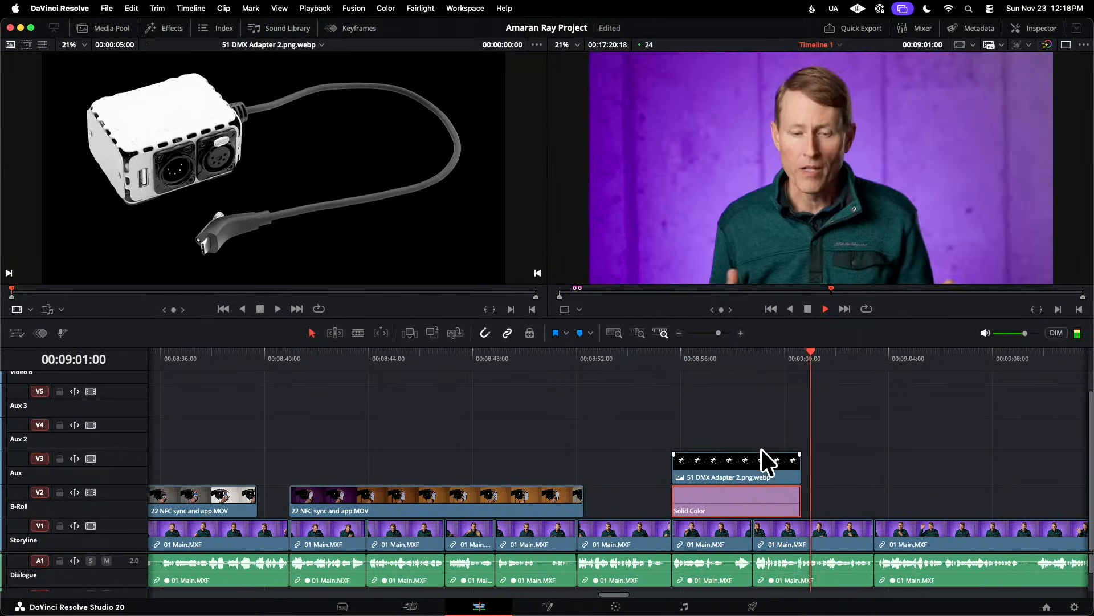
{"action": "key", "text": "space"}
- Scale the DMX adapter image to a zoom of 0.730 and set its Y position to -136
{"action": "left_click", "coordinate": [723, 354]}
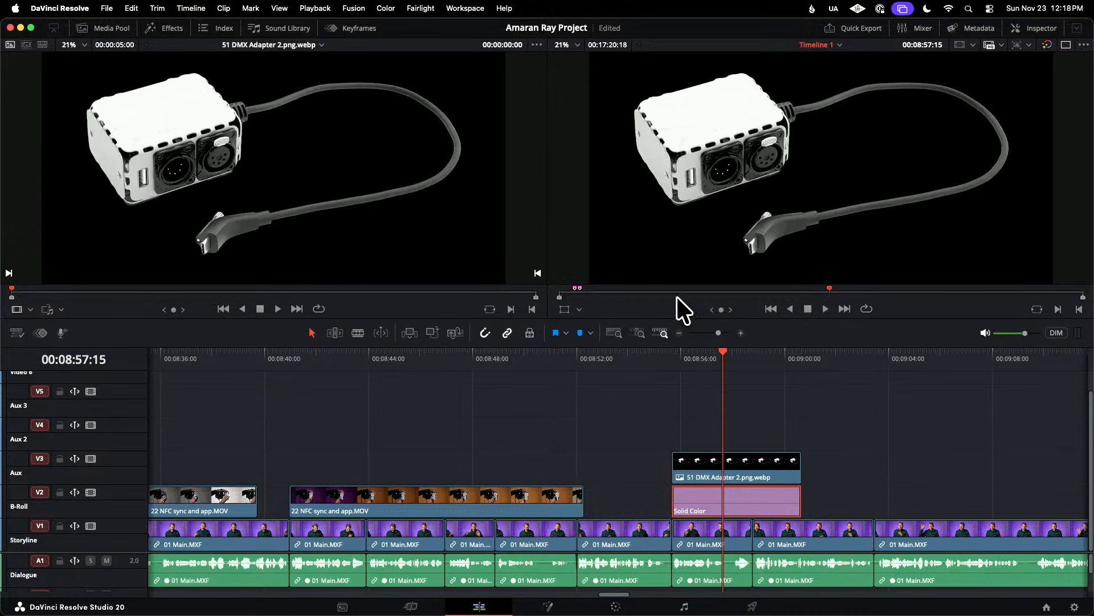
{"action": "left_click", "coordinate": [723, 460]}
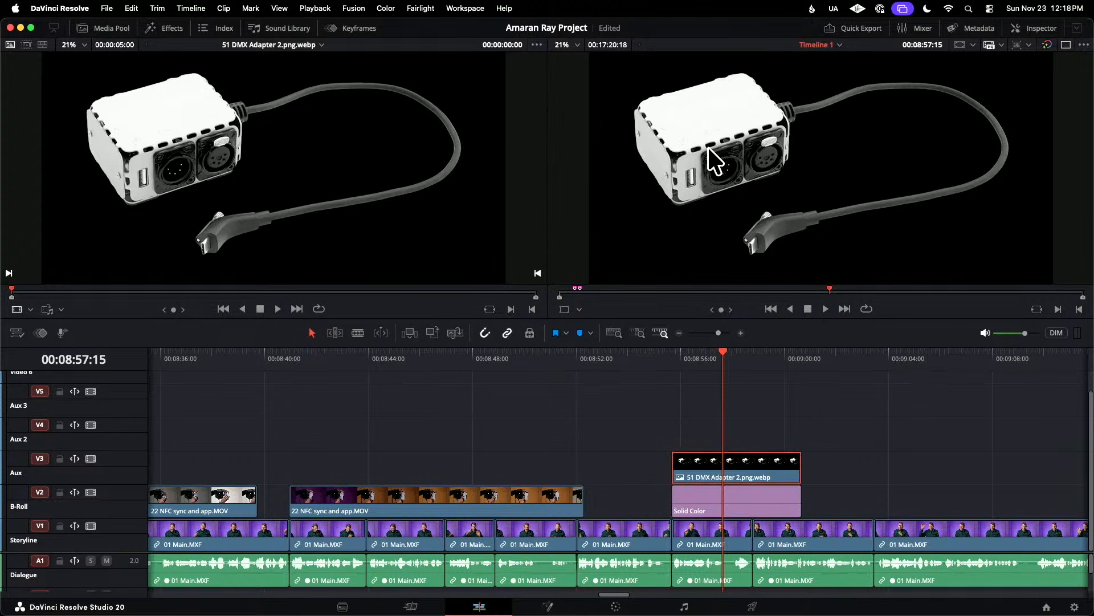
{"action": "left_click", "coordinate": [1038, 28]}
{"action": "scroll", "coordinate": [991, 183], "scroll_direction": "up", "scroll_amount": 5}
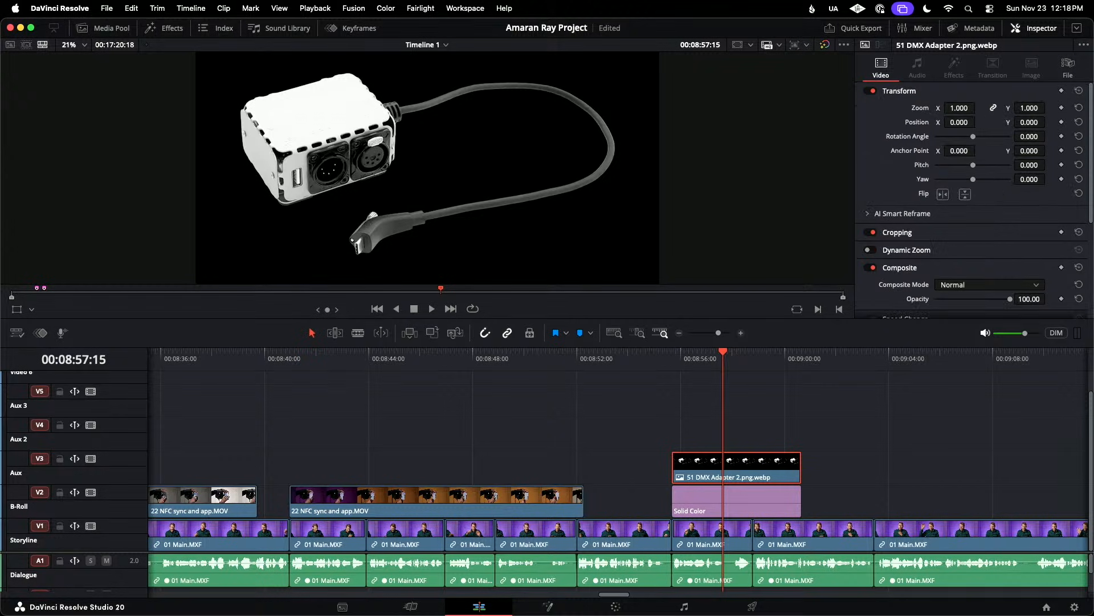
{"action": "left_click_drag", "start_coordinate": [959, 107], "coordinate": [901, 108]}
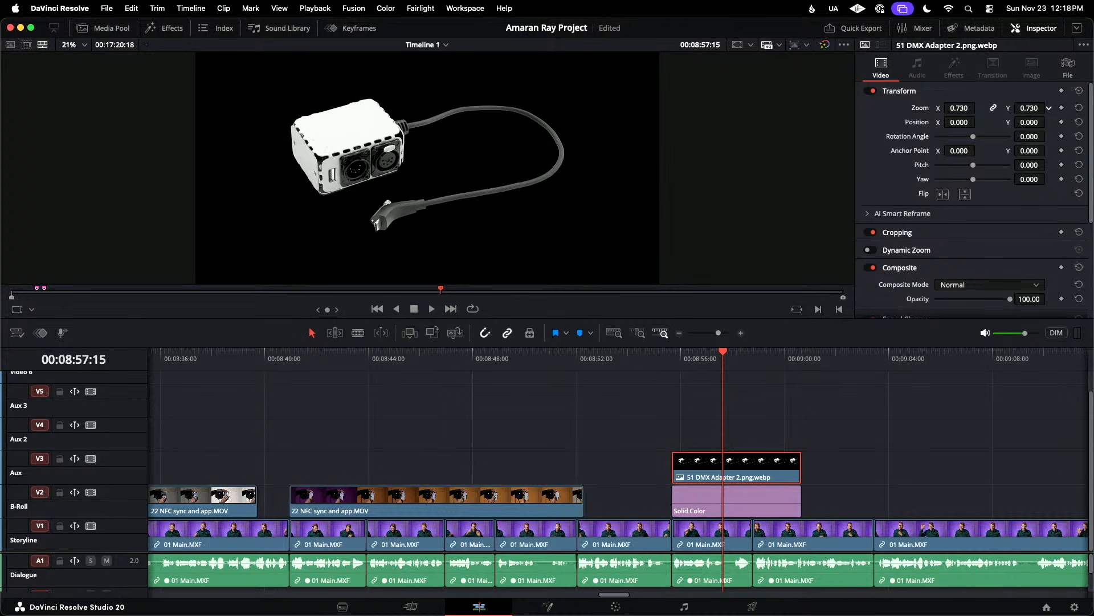
{"action": "left_click_drag", "start_coordinate": [1029, 122], "coordinate": [952, 122]}
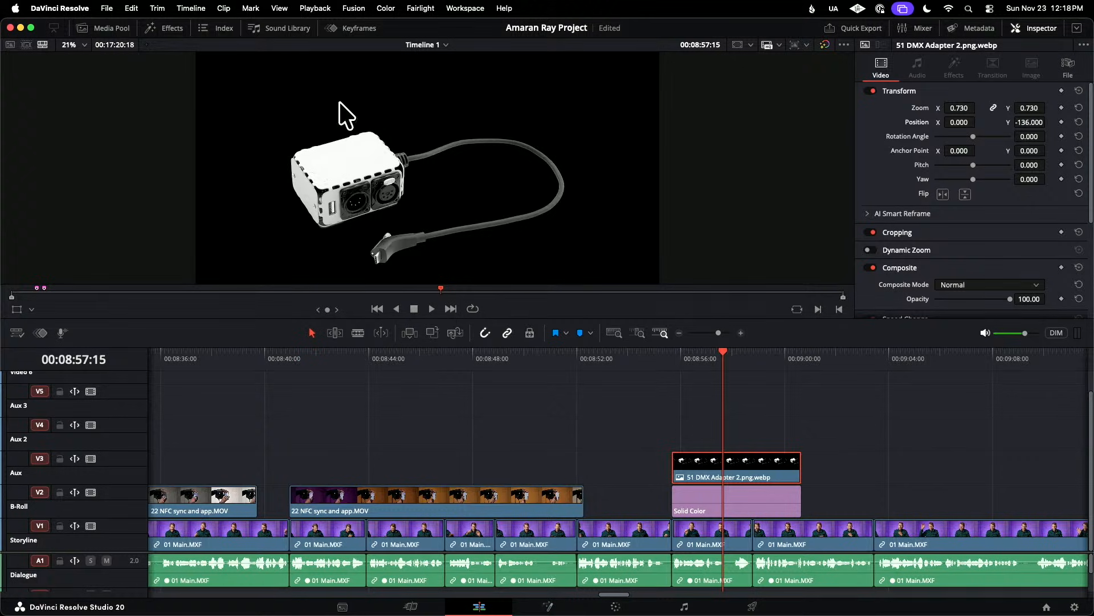
- Add a basic Text title on the Aux 2 track directly above the DMX adapter image
{"action": "left_click", "coordinate": [147, 25]}
{"action": "left_click", "coordinate": [47, 106]}
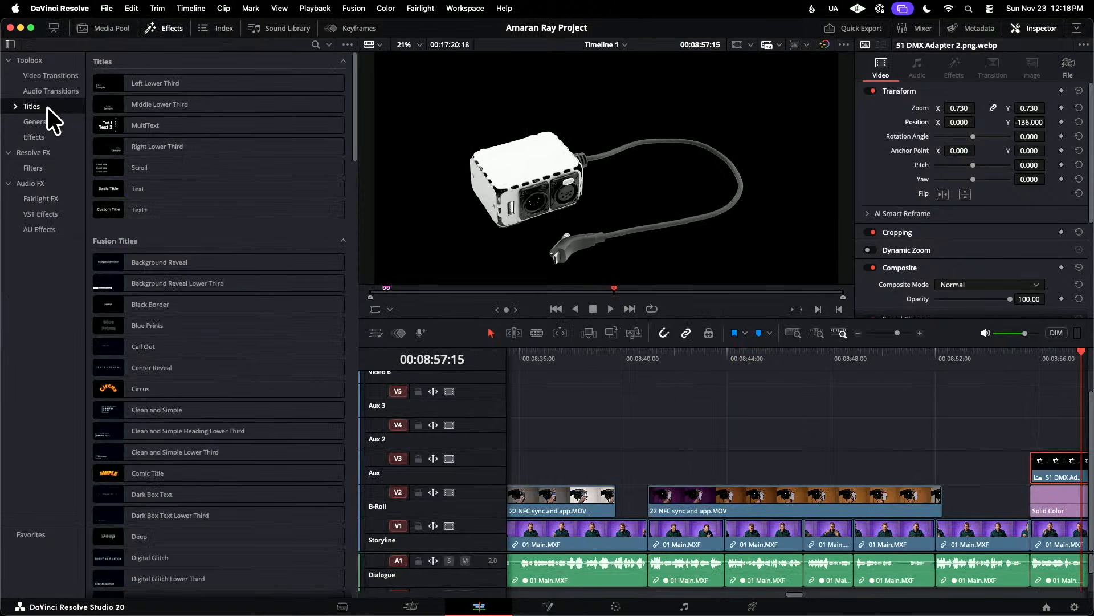
{"action": "left_click_drag", "start_coordinate": [151, 196], "coordinate": [1028, 443]}
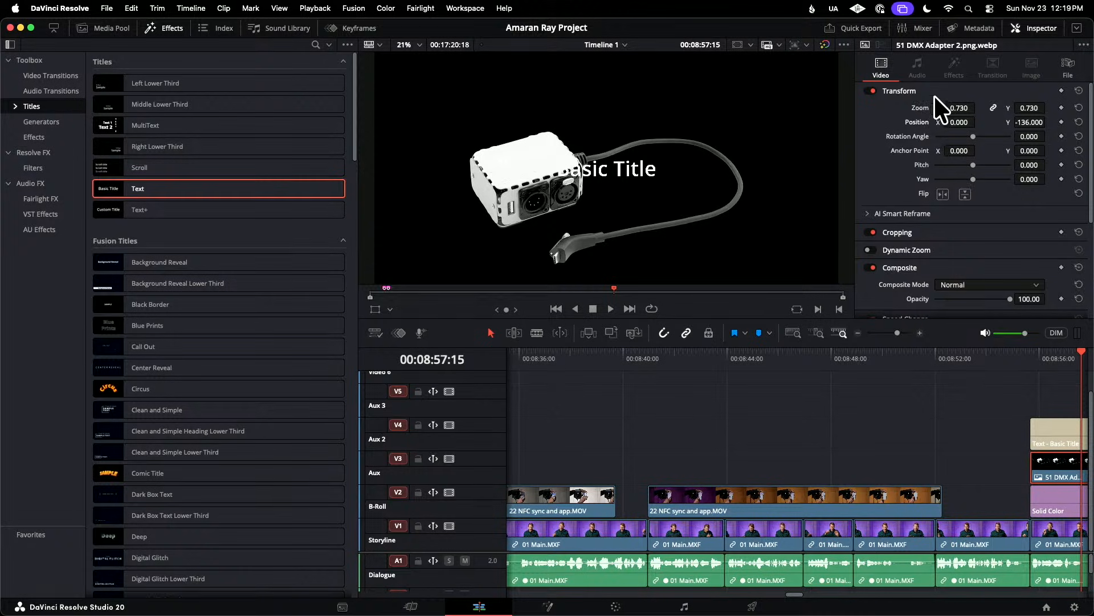
- Replace the title's placeholder text with "Add-on USB-C to DMX adapter"
{"action": "left_click", "coordinate": [1072, 436]}
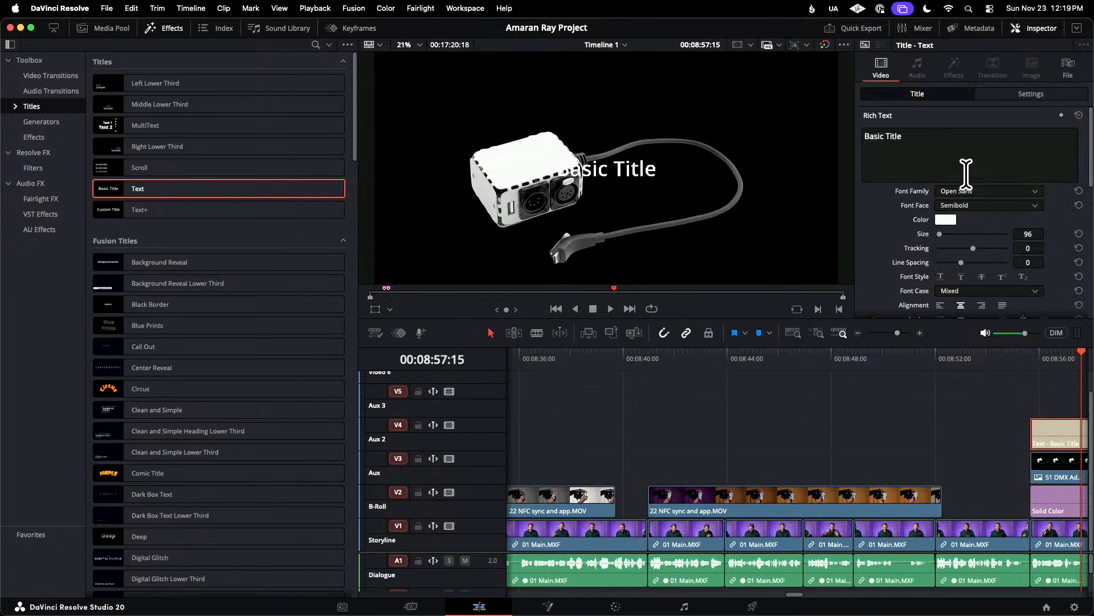
{"action": "left_click", "coordinate": [951, 140]}
{"action": "left_click_drag", "start_coordinate": [952, 140], "coordinate": [825, 129]}
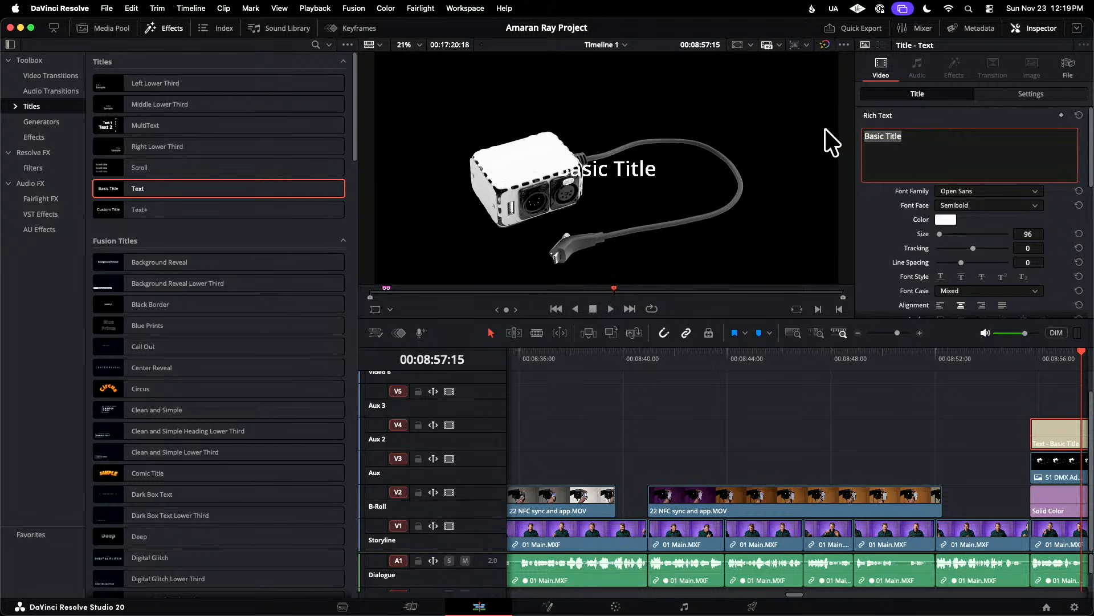
{"action": "type", "text": "Adp\\\\"}
{"action": "key", "text": "BackSpace"}
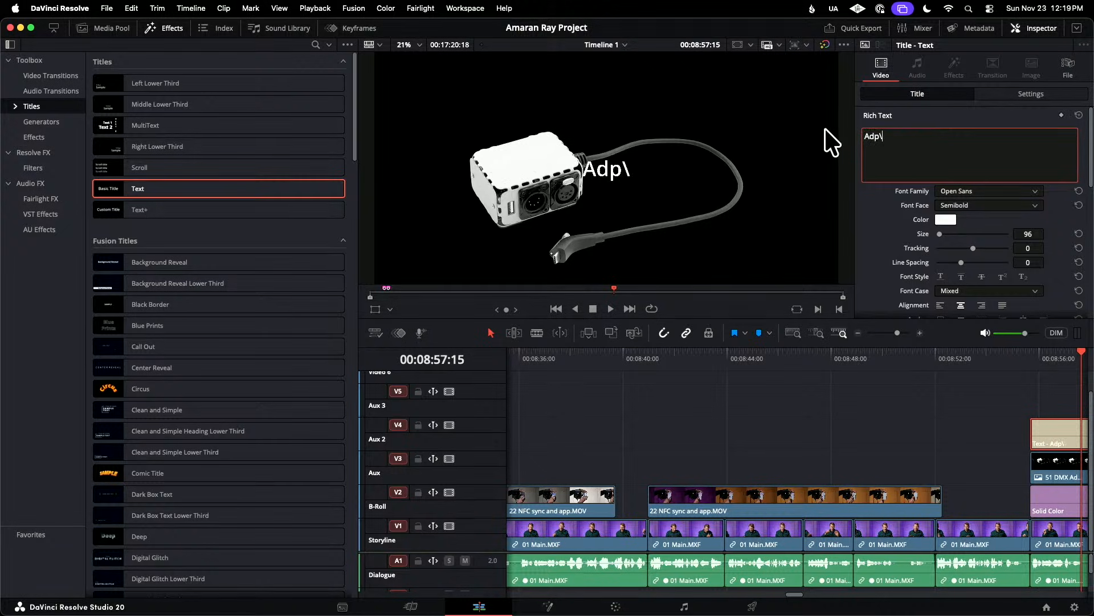
{"action": "key", "text": "BackSpace"}
{"action": "key", "text": "BackSpace"}
{"action": "type", "text": "d-on DMX"}
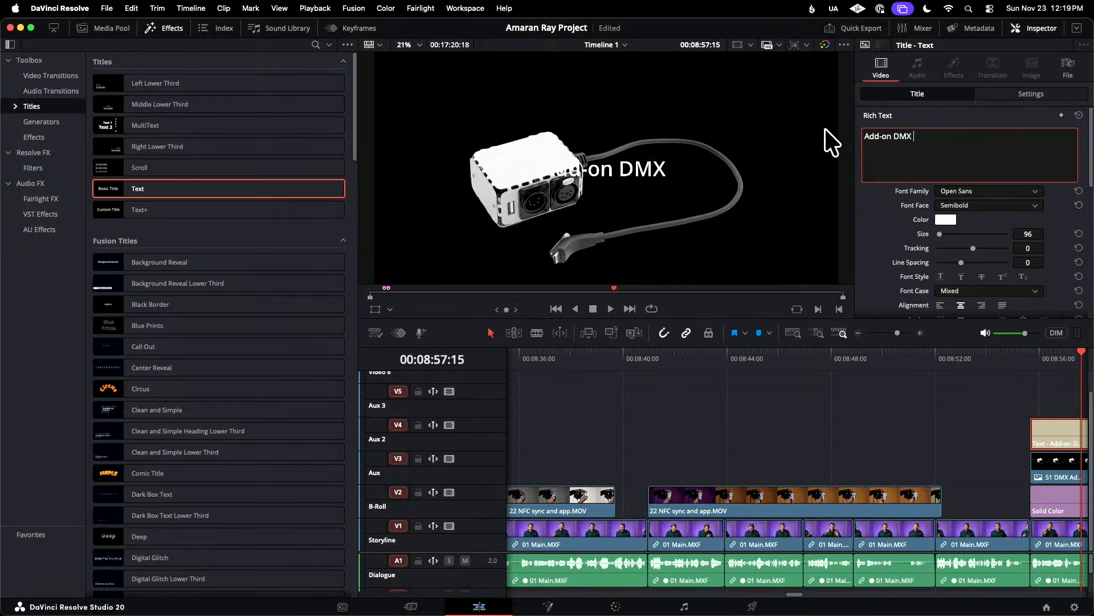
{"action": "key", "text": "BackSpace"}
{"action": "key", "text": "BackSpace"}
{"action": "key", "text": "BackSpace"}
{"action": "key", "text": "BackSpace"}
{"action": "type", "text": "USV"}
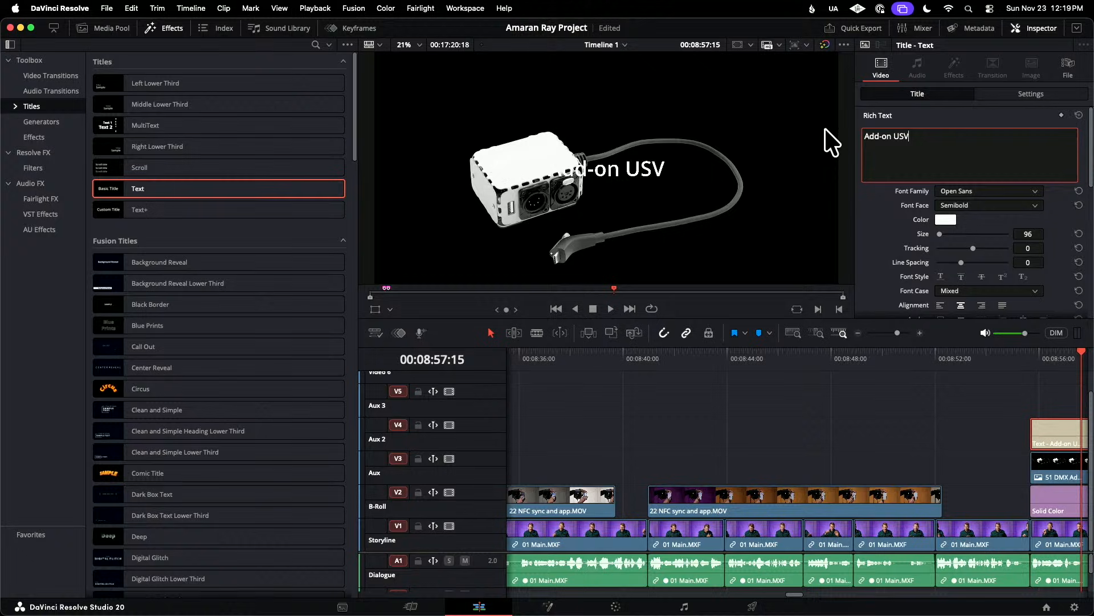
{"action": "key", "text": "BackSpace"}
{"action": "type", "text": "B-C"}
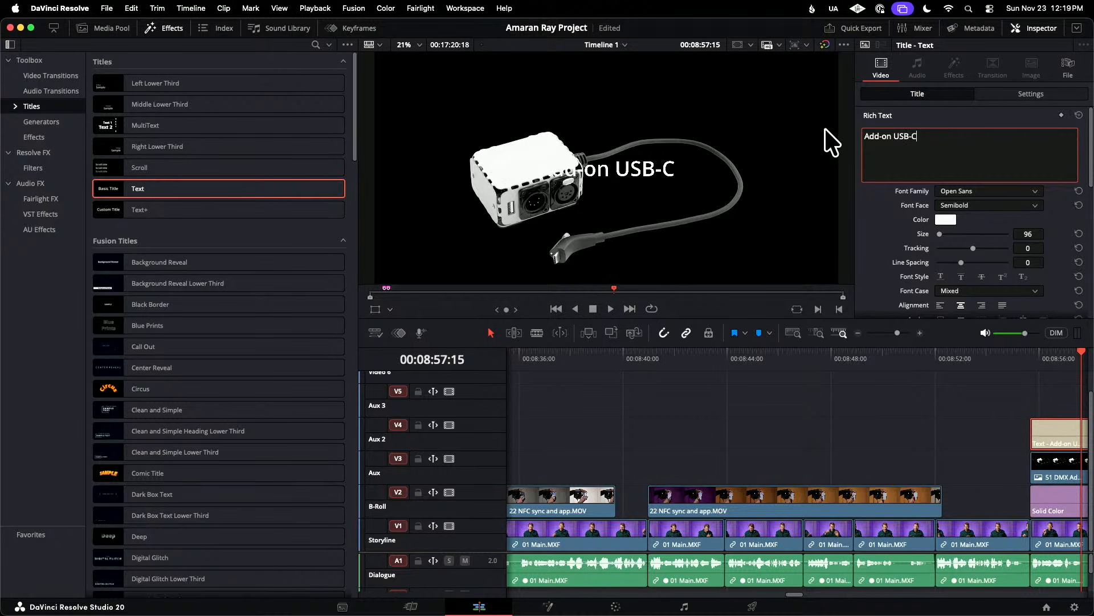
{"action": "type", "text": " to DMX A"}
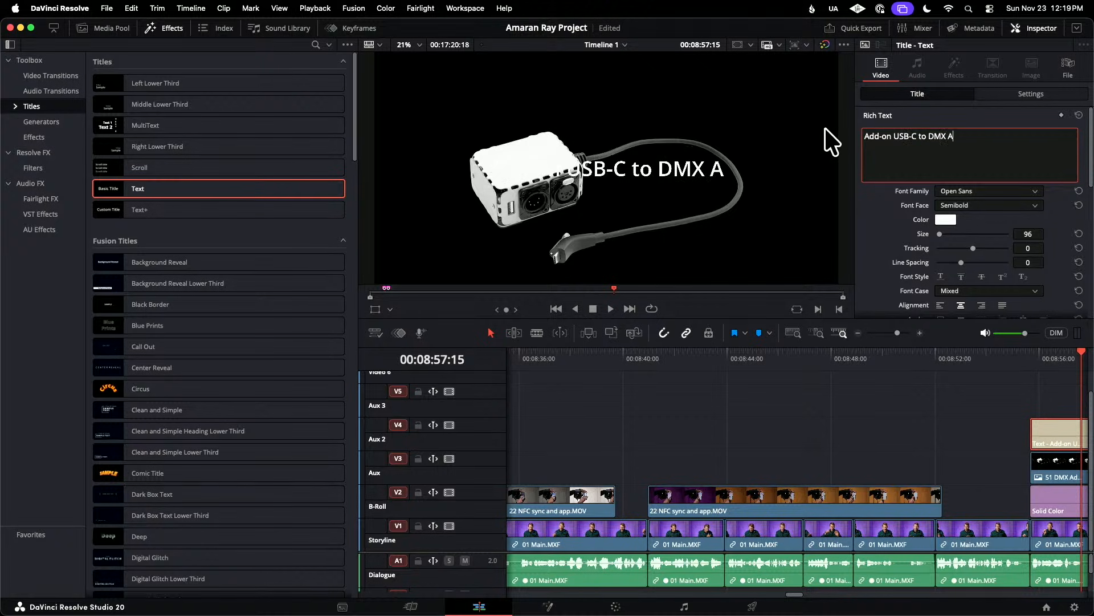
{"action": "key", "text": "BackSpace"}
{"action": "type", "text": "adap"}
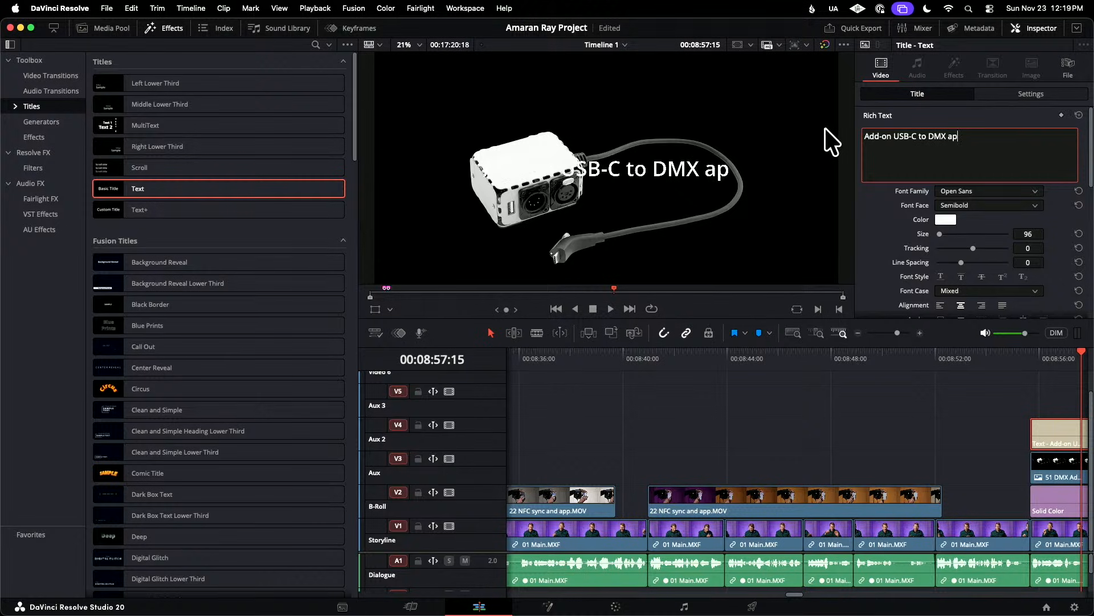
{"action": "type", "text": "ter"}
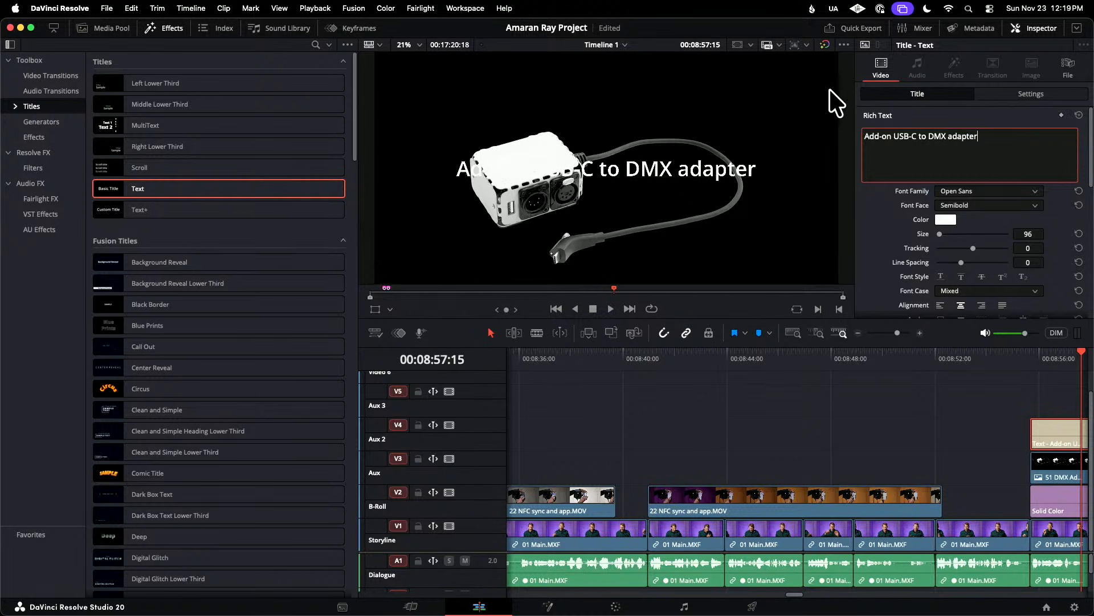
- Change the font family of the whole "Add-on USB-C to DMX adapter" title to Harabara Mais Demo
{"action": "key", "text": "super+a"}
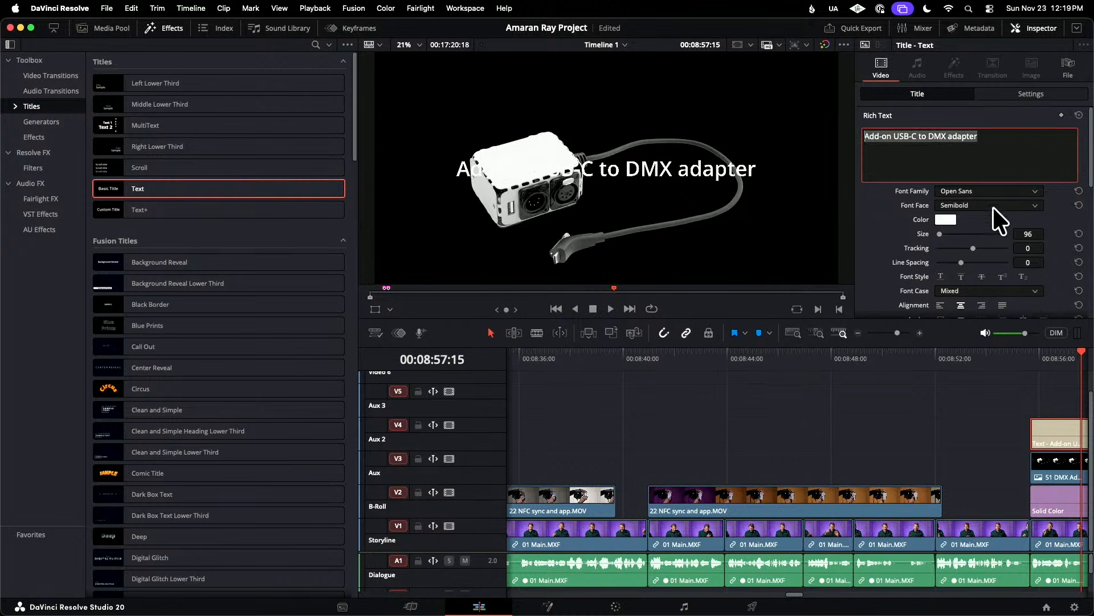
{"action": "left_click", "coordinate": [985, 191]}
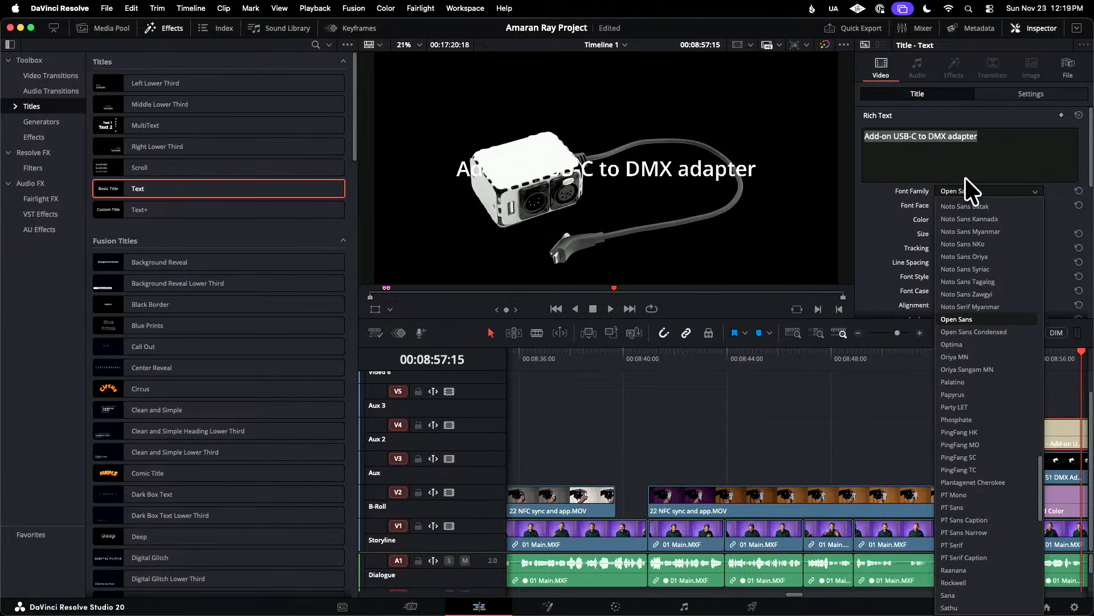
{"action": "scroll", "coordinate": [1001, 200], "scroll_direction": "up", "scroll_amount": 4}
{"action": "scroll", "coordinate": [1000, 189], "scroll_direction": "up", "scroll_amount": 15}
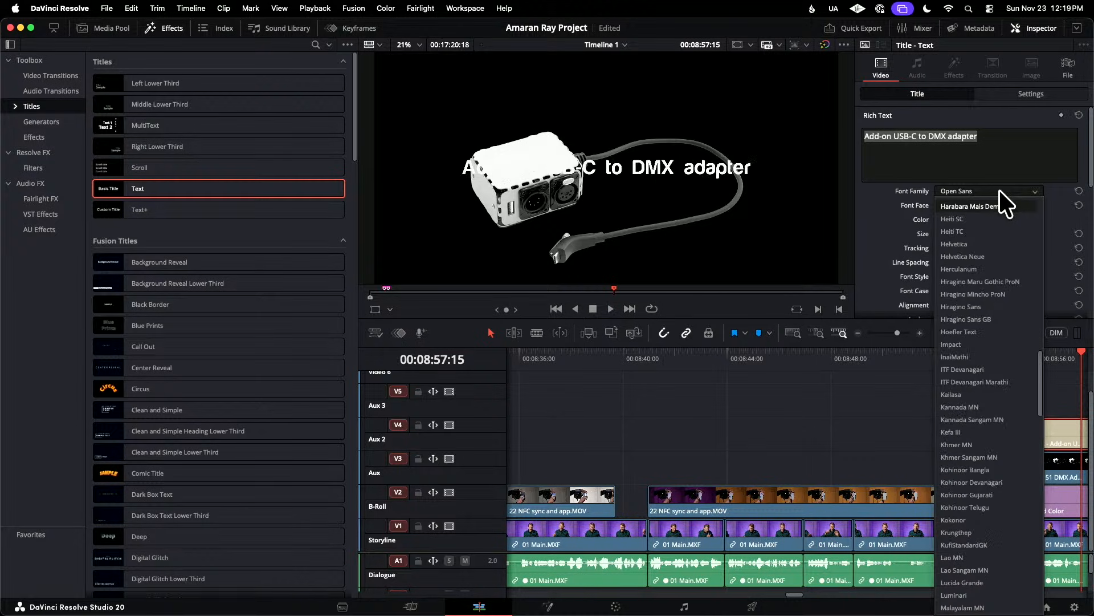
{"action": "key", "text": "h"}
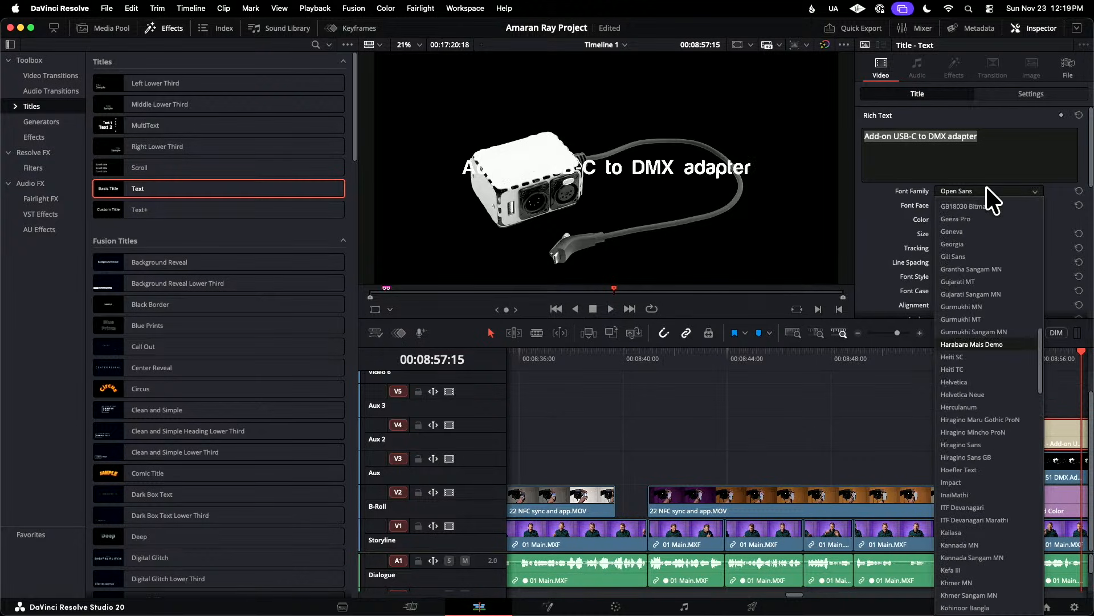
{"action": "scroll", "coordinate": [989, 208], "scroll_direction": "up", "scroll_amount": 1}
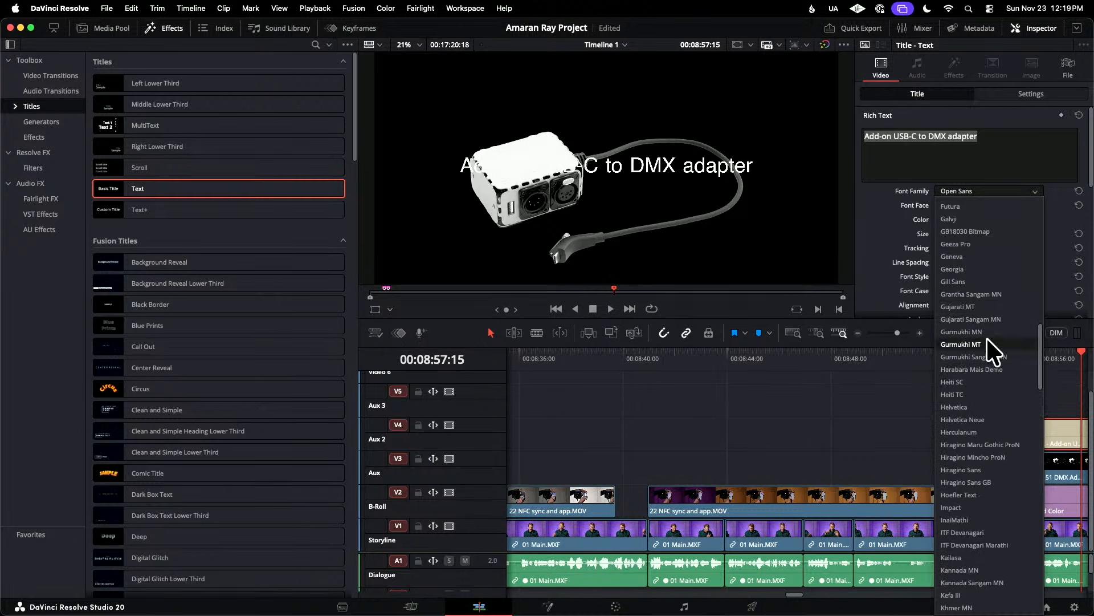
{"action": "left_click", "coordinate": [979, 369]}
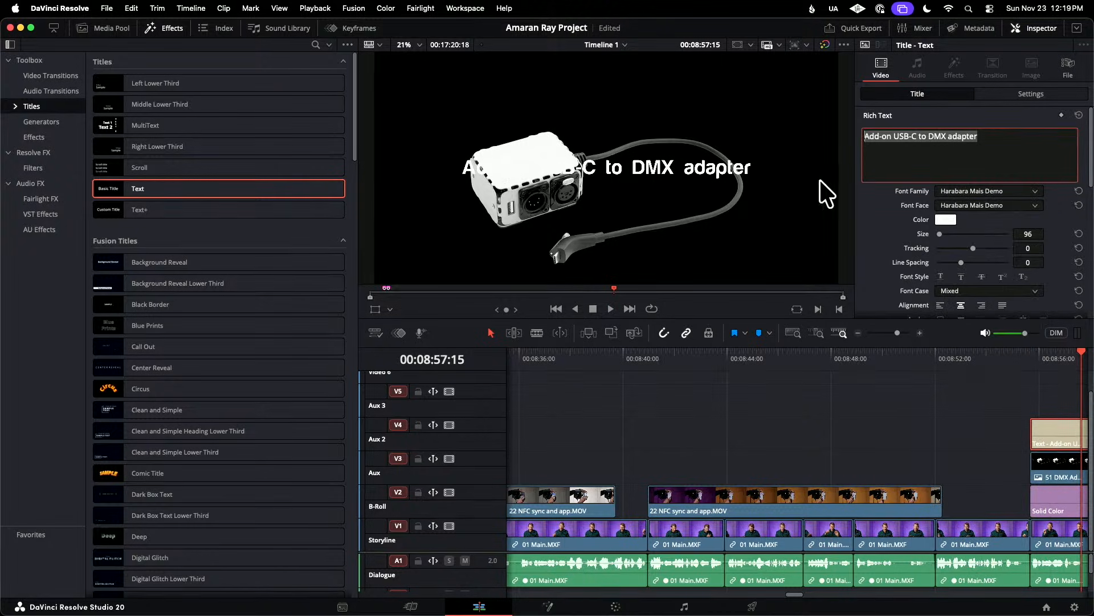
- Raise the title above the DMX adapter image by setting its Y position to 551 and play back the section
{"action": "left_click", "coordinate": [1030, 95]}
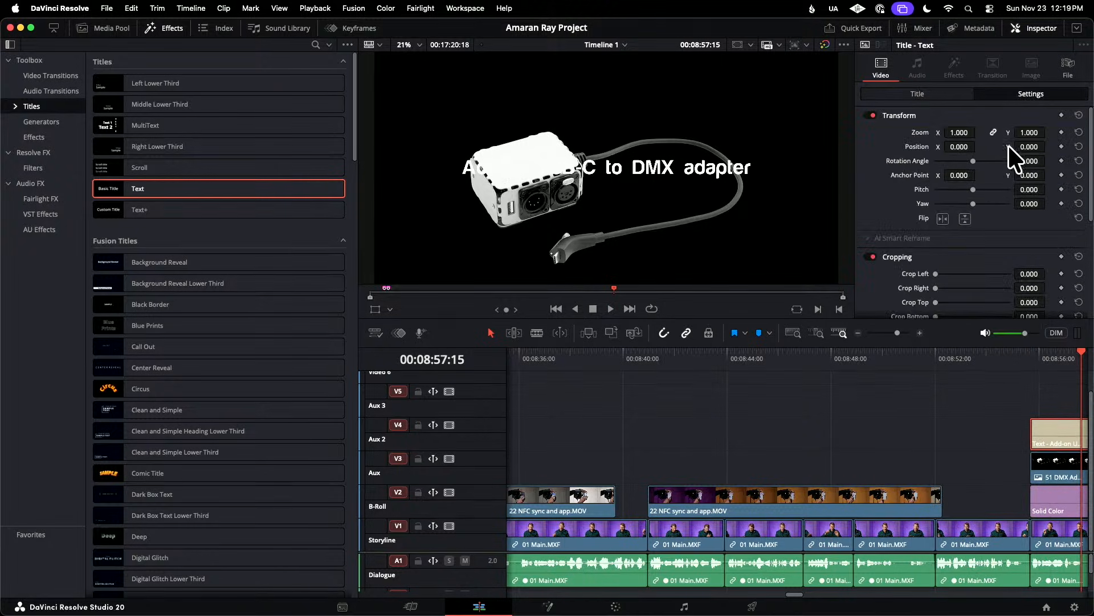
{"action": "left_click_drag", "start_coordinate": [1029, 149], "coordinate": [1075, 147]}
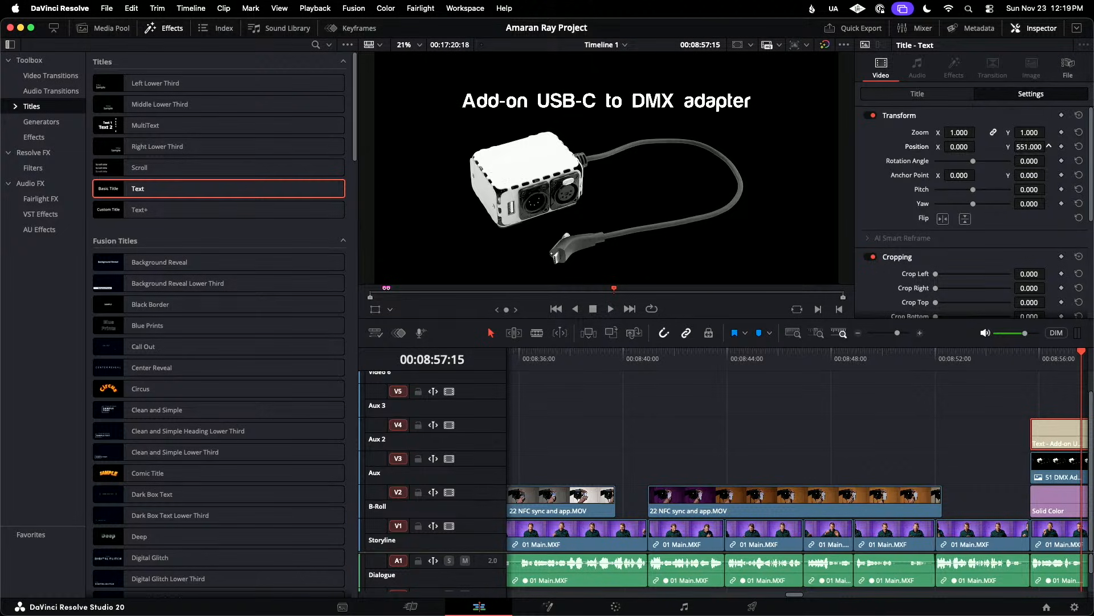
{"action": "left_click", "coordinate": [1003, 357]}
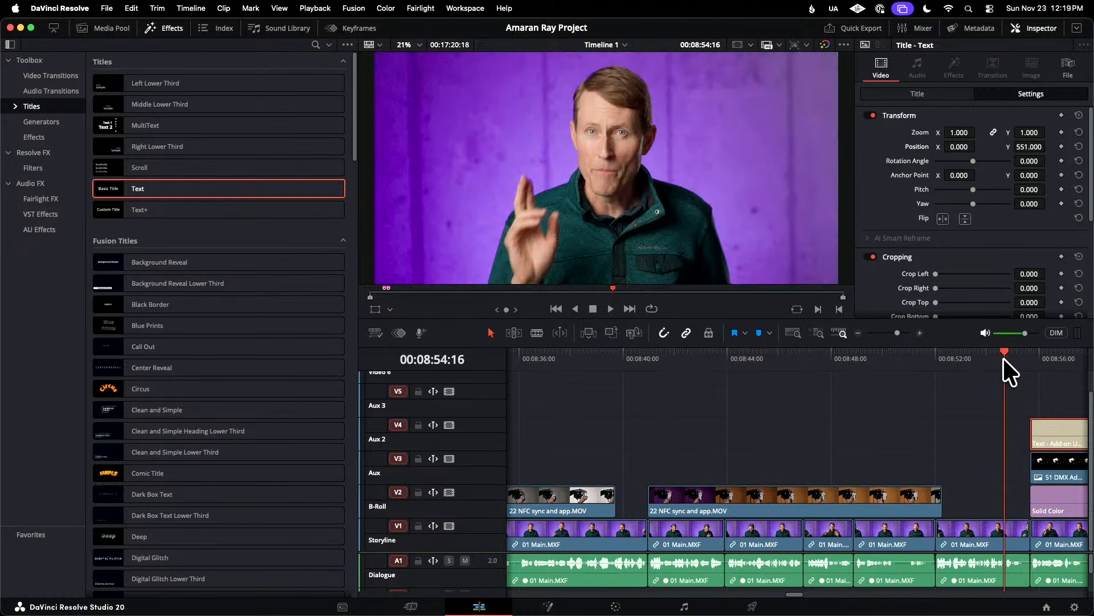
{"action": "key", "text": "space"}
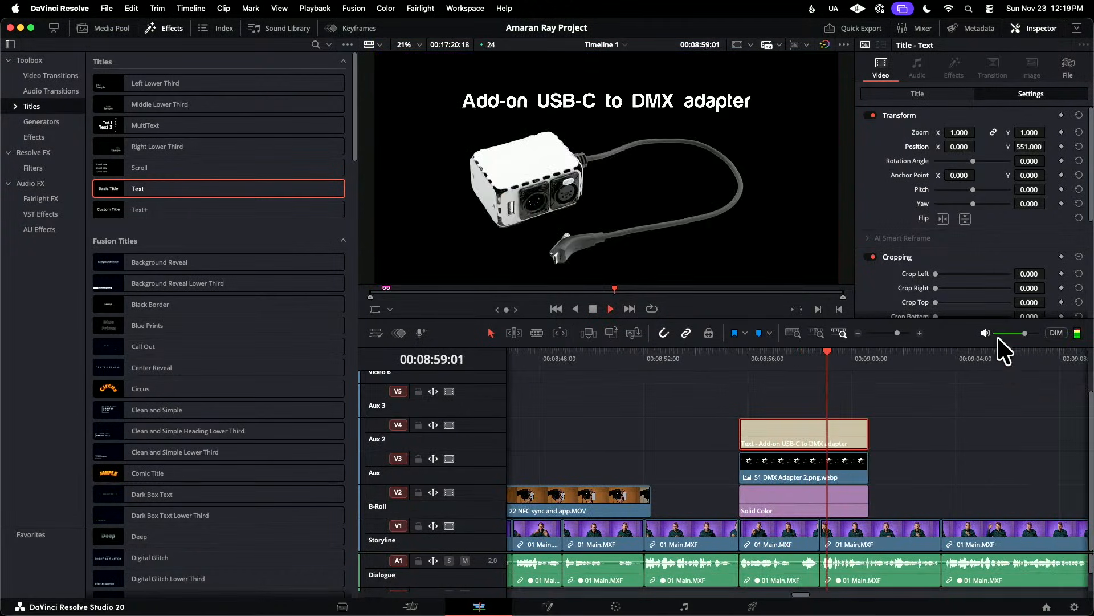
- Hide the effects library and the inspector, and listen to the narration following the DMX adapter image up to about 00:09:11
{"action": "left_click", "coordinate": [172, 27]}
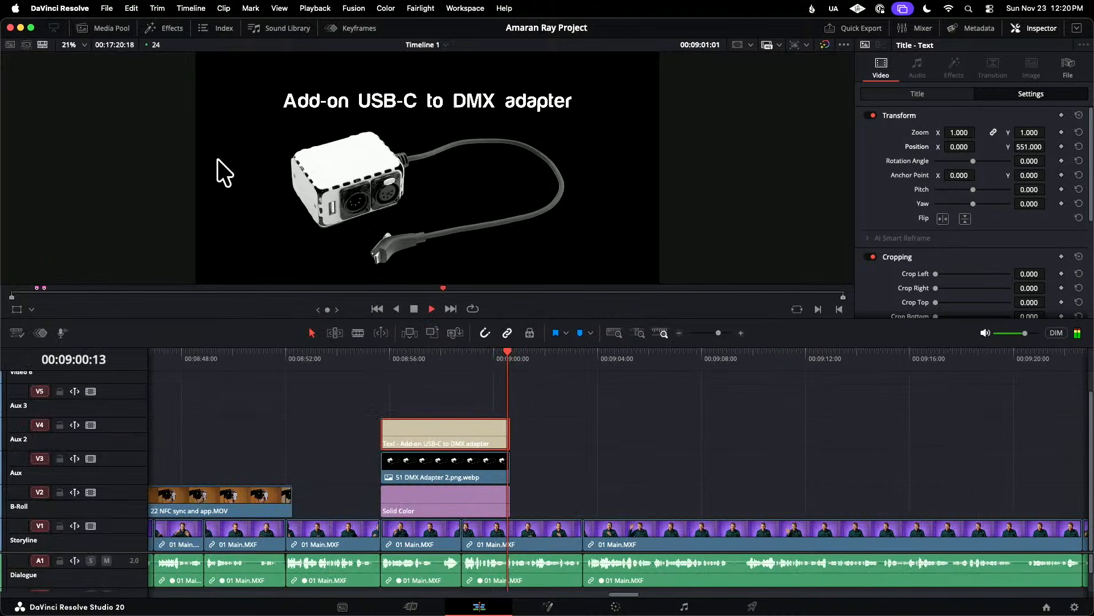
{"action": "left_click", "coordinate": [1035, 26]}
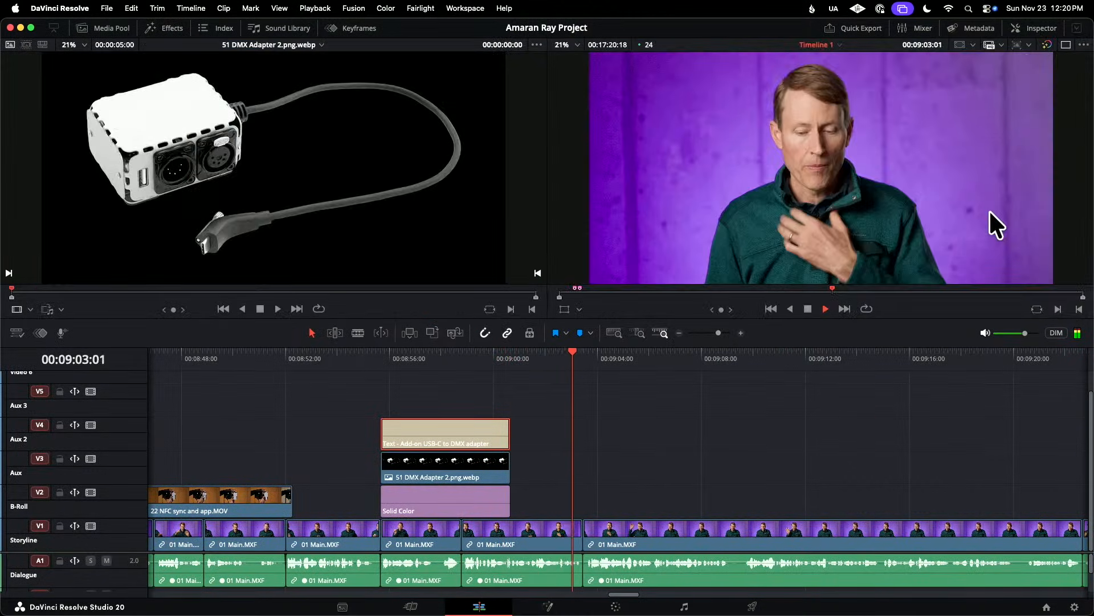
{"action": "key", "text": "space"}
{"action": "key", "text": "space"}
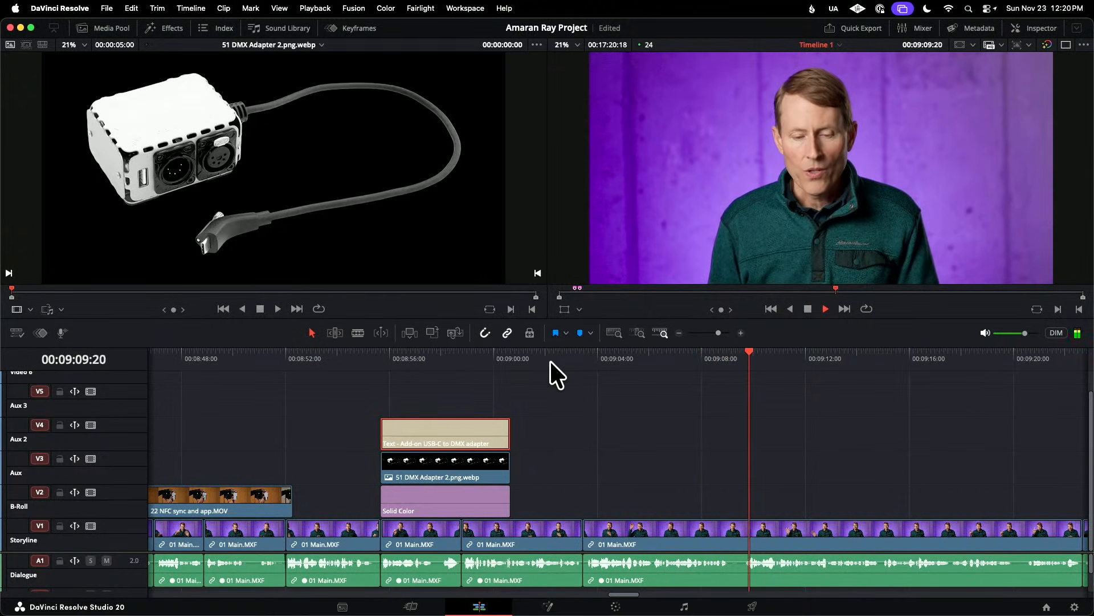
{"action": "key", "text": "space"}
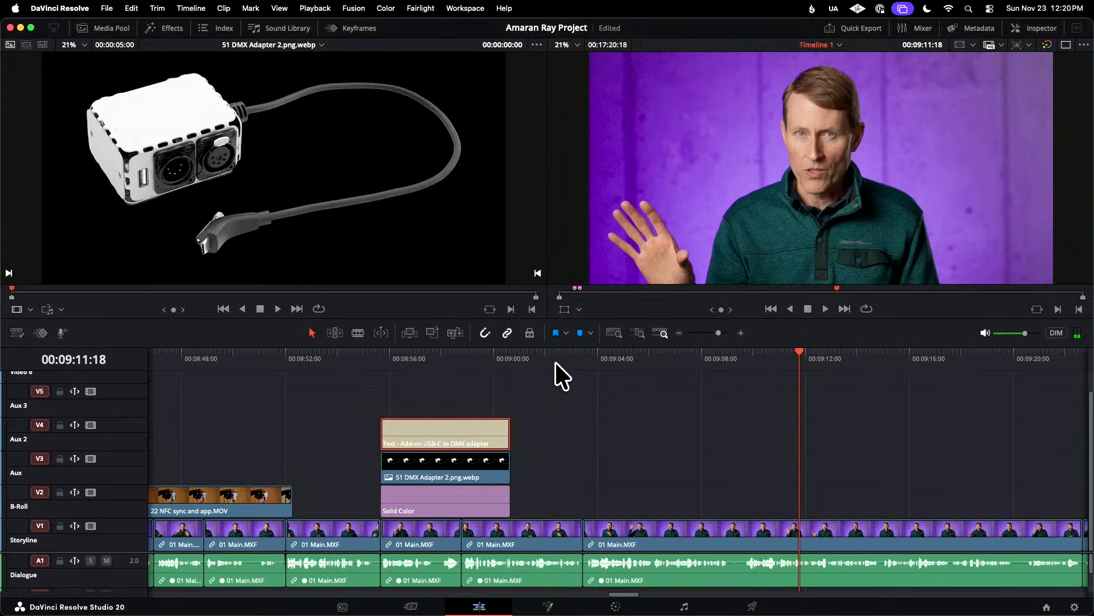
- Extend the end of the Solid Color generator on the B-Roll track to about 00:09:10
{"action": "left_click", "coordinate": [502, 432]}
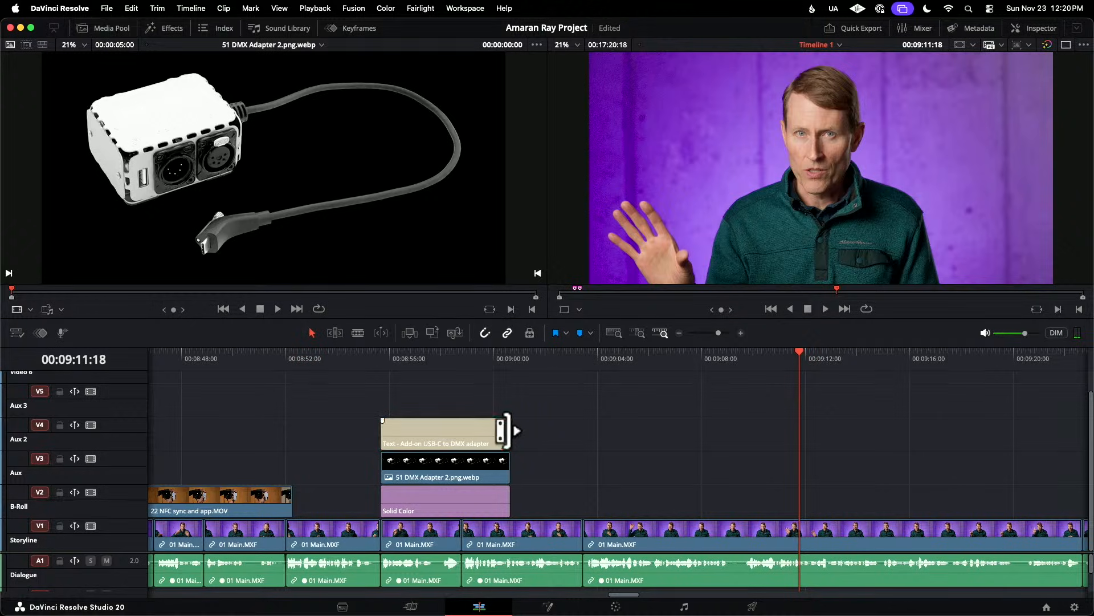
{"action": "left_click", "coordinate": [502, 431]}
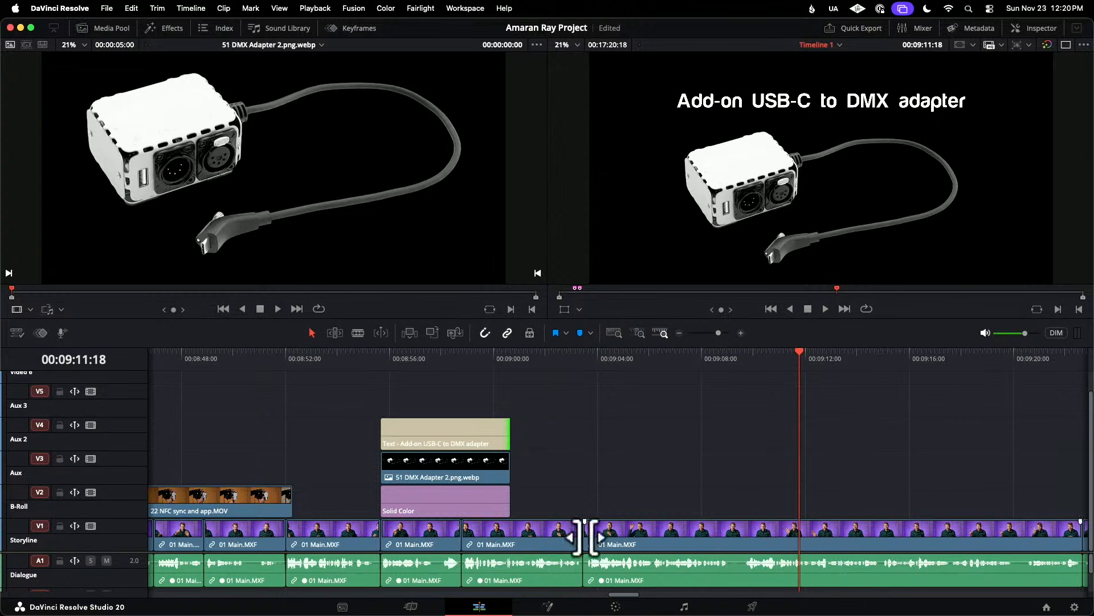
{"action": "left_click_drag", "start_coordinate": [505, 499], "coordinate": [771, 507]}
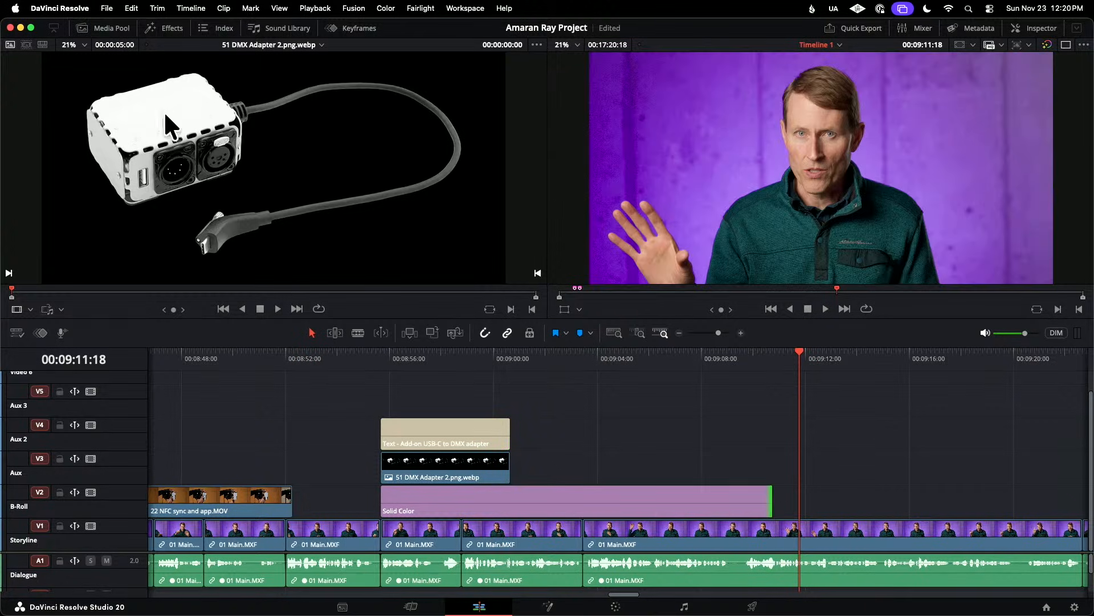
- Place 50 DMX Adapter 1.png.webp on the Aux track directly after the first adapter image, and extend it and the title to the Solid Color's end
{"action": "left_click", "coordinate": [94, 27]}
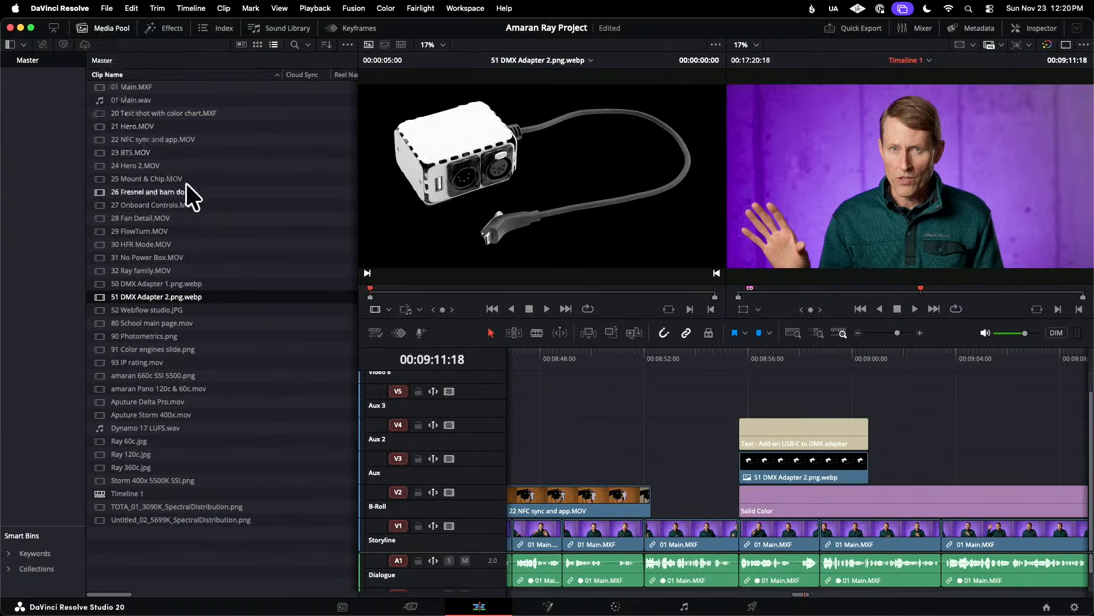
{"action": "left_click", "coordinate": [101, 282]}
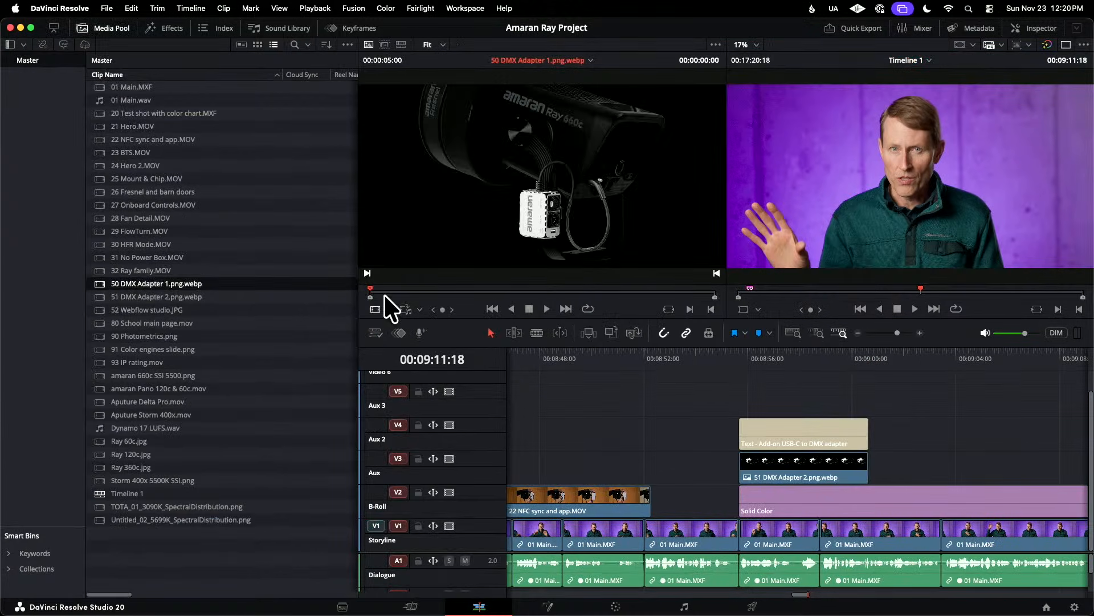
{"action": "left_click_drag", "start_coordinate": [488, 239], "coordinate": [871, 459]}
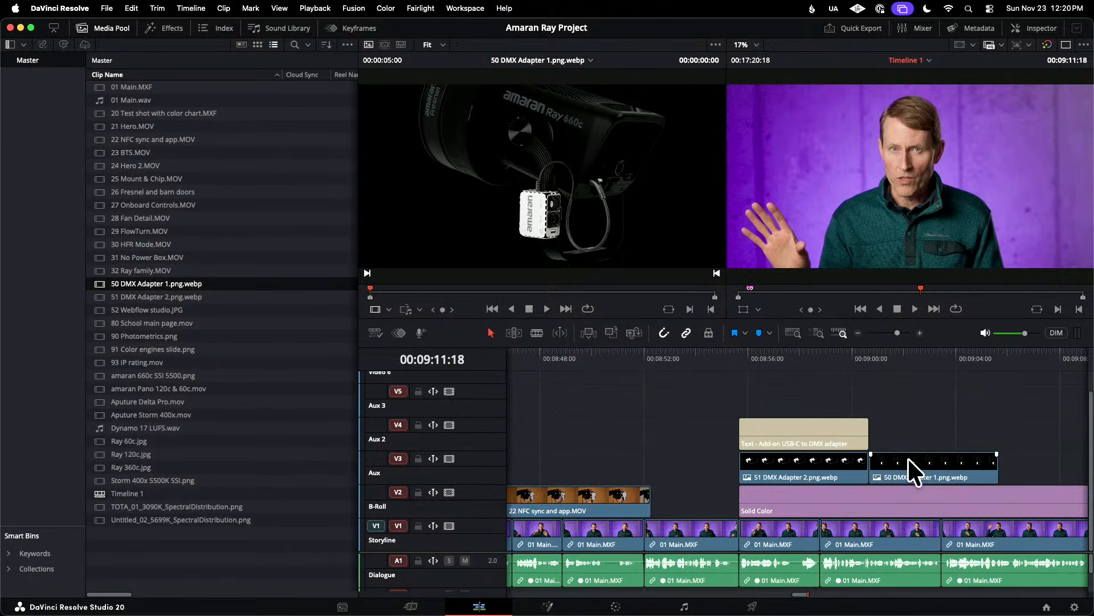
{"action": "left_click_drag", "start_coordinate": [992, 465], "coordinate": [811, 461]}
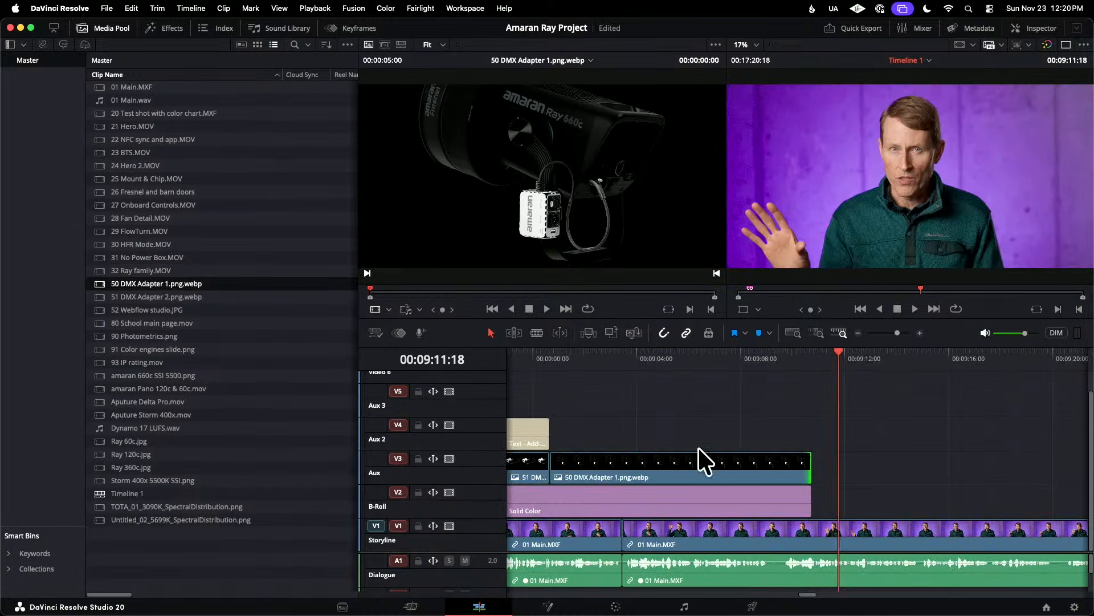
{"action": "left_click_drag", "start_coordinate": [544, 431], "coordinate": [802, 420]}
- Scale the second DMX adapter image to a zoom of 0.750 and set its Y position to -90
{"action": "left_click", "coordinate": [683, 352]}
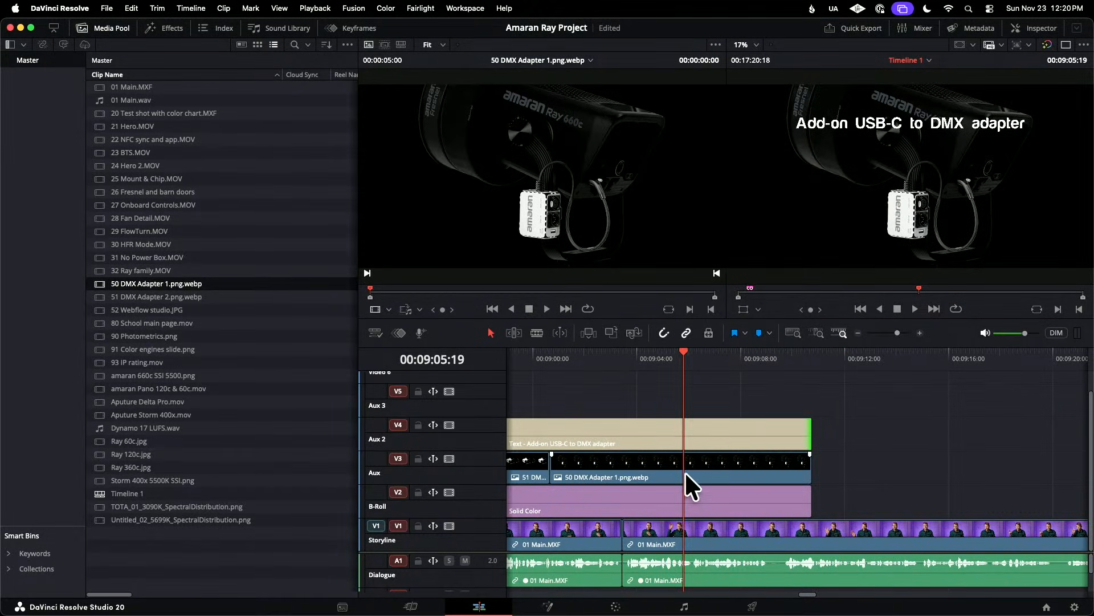
{"action": "left_click", "coordinate": [678, 466]}
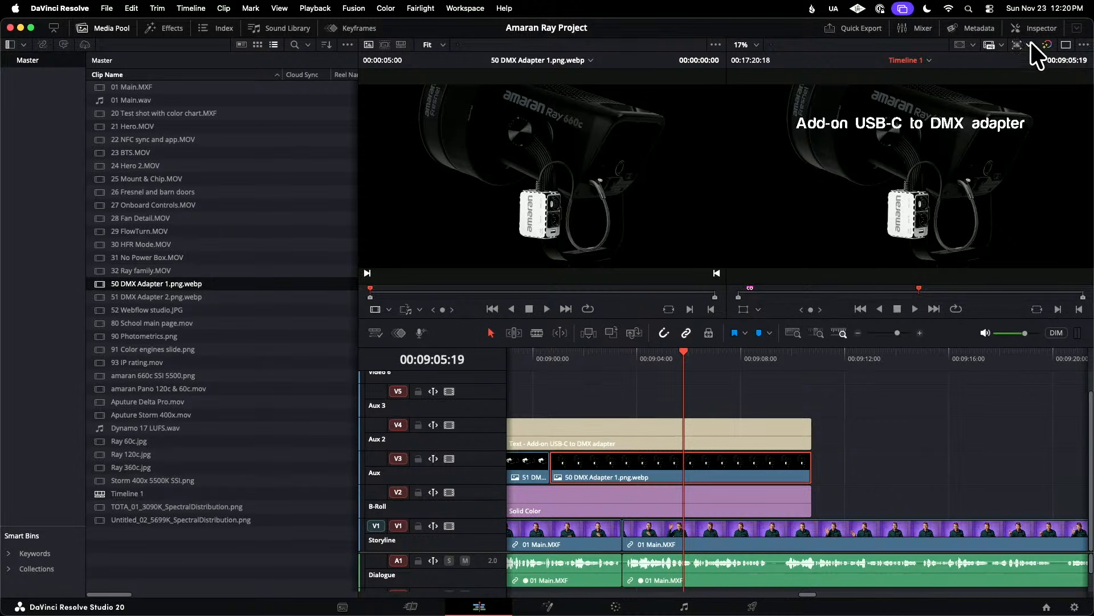
{"action": "left_click", "coordinate": [1036, 27]}
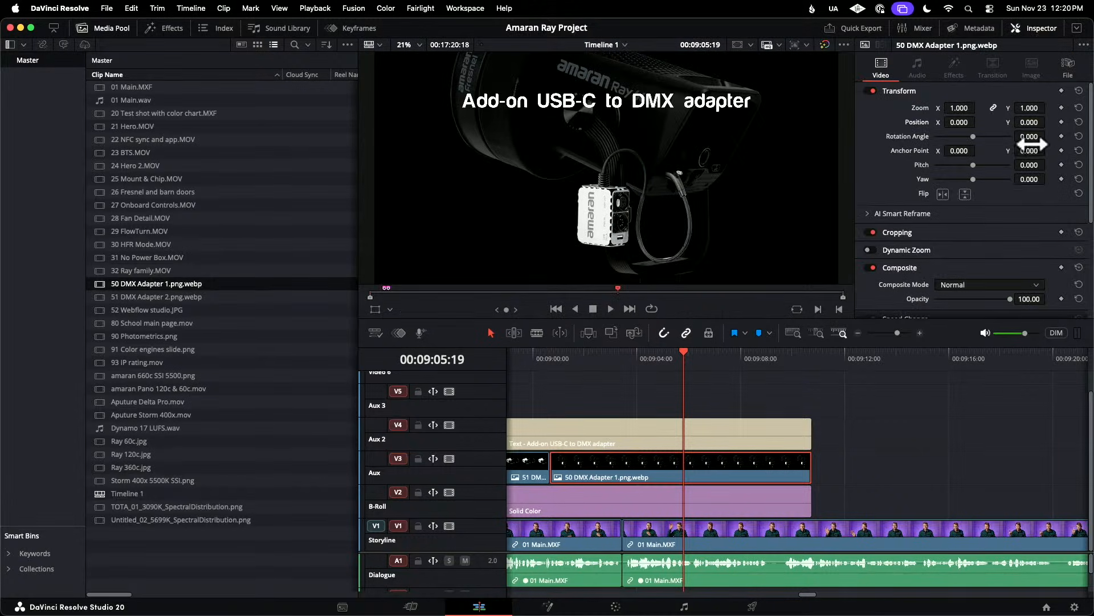
{"action": "left_click_drag", "start_coordinate": [1031, 108], "coordinate": [989, 109]}
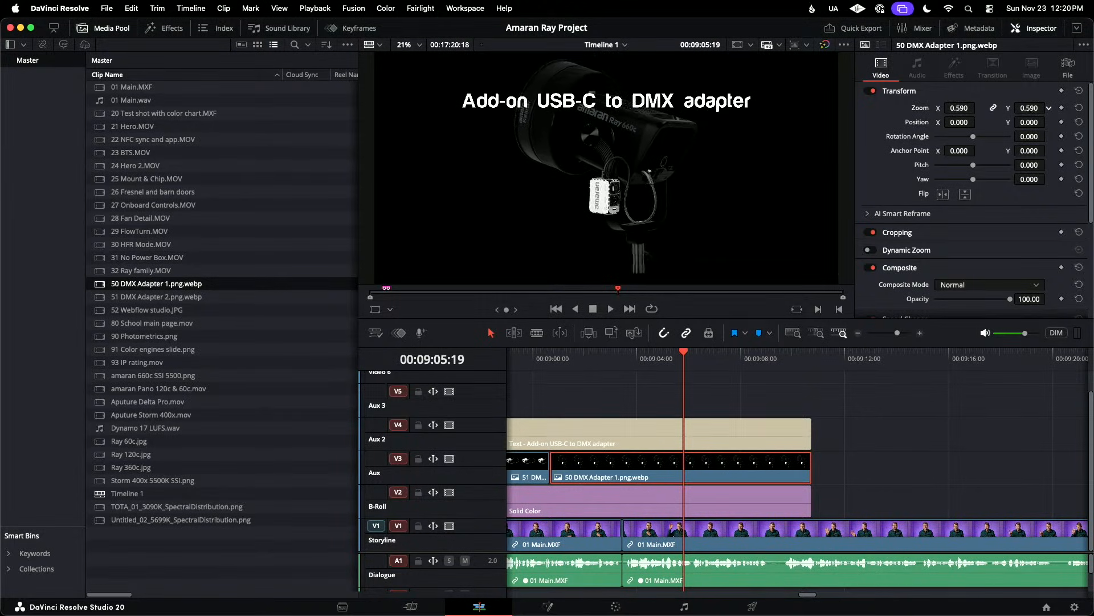
{"action": "left_click_drag", "start_coordinate": [1031, 109], "coordinate": [1004, 122]}
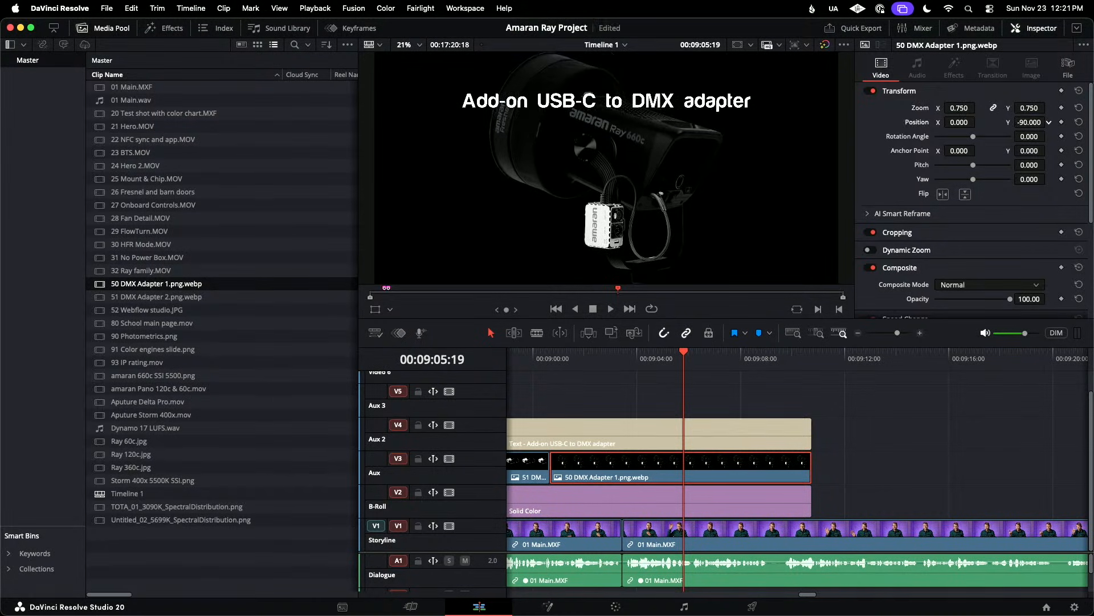
- Play back the titled section with both DMX adapter images and continue through the narration to about 00:09:24
{"action": "left_click_drag", "start_coordinate": [690, 353], "coordinate": [628, 357]}
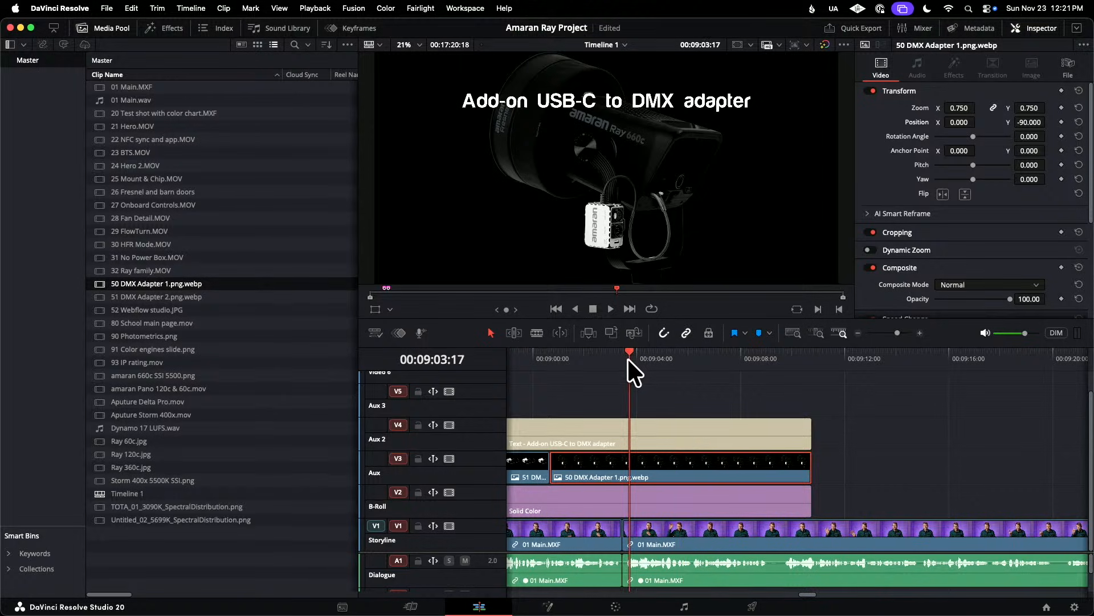
{"action": "key", "text": "Up"}
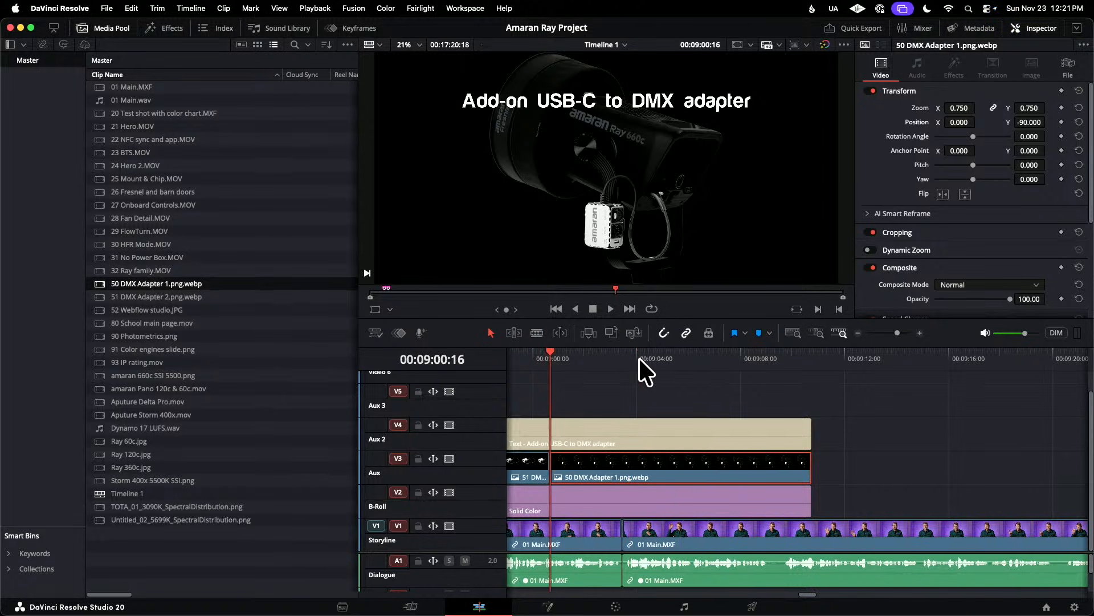
{"action": "key", "text": "Up"}
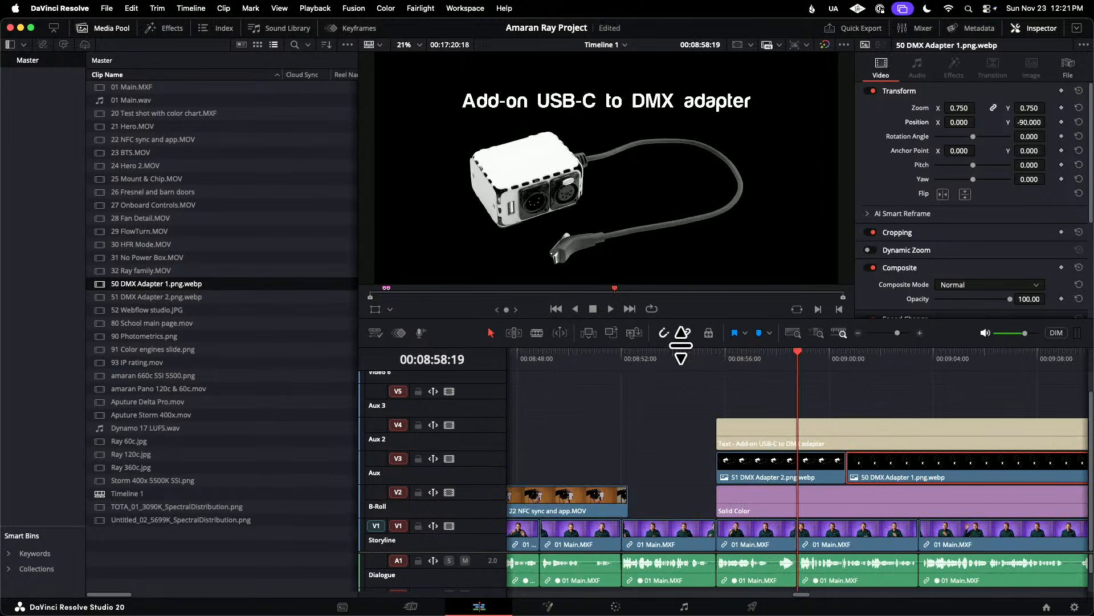
{"action": "left_click", "coordinate": [771, 354]}
{"action": "key", "text": "space"}
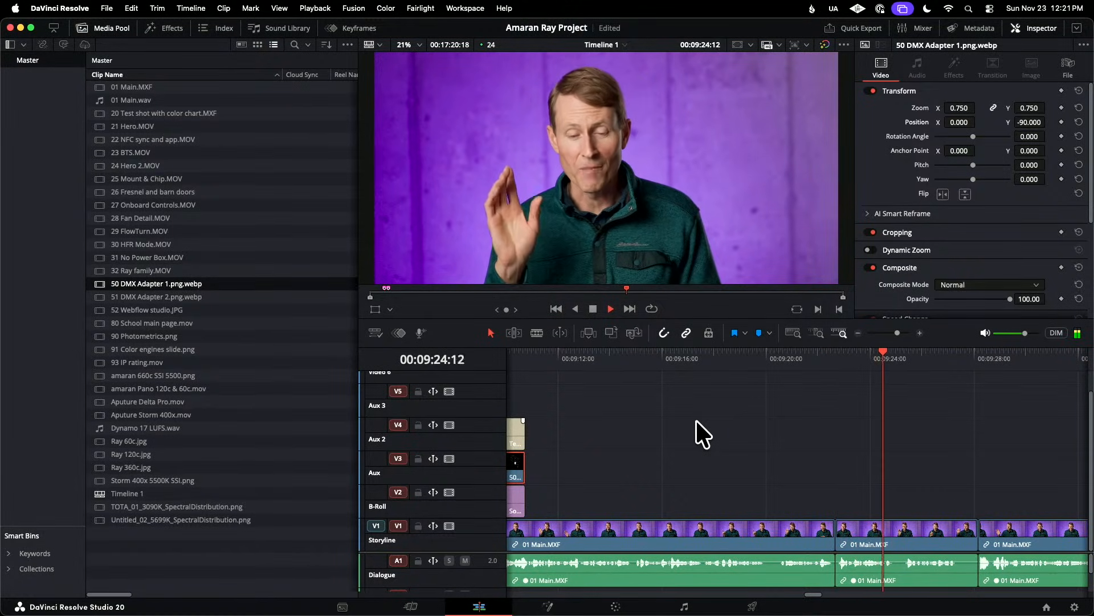
{"action": "key", "text": "space"}
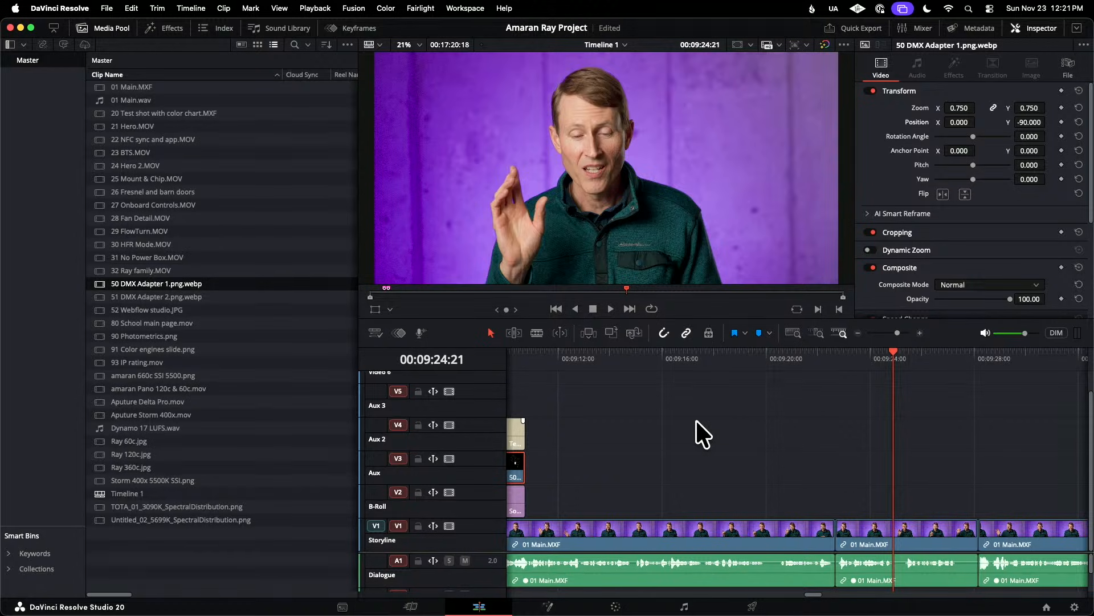
- Replay the narration from about 00:09:21 to 00:09:29
{"action": "left_click", "coordinate": [802, 358]}
{"action": "key", "text": "space"}
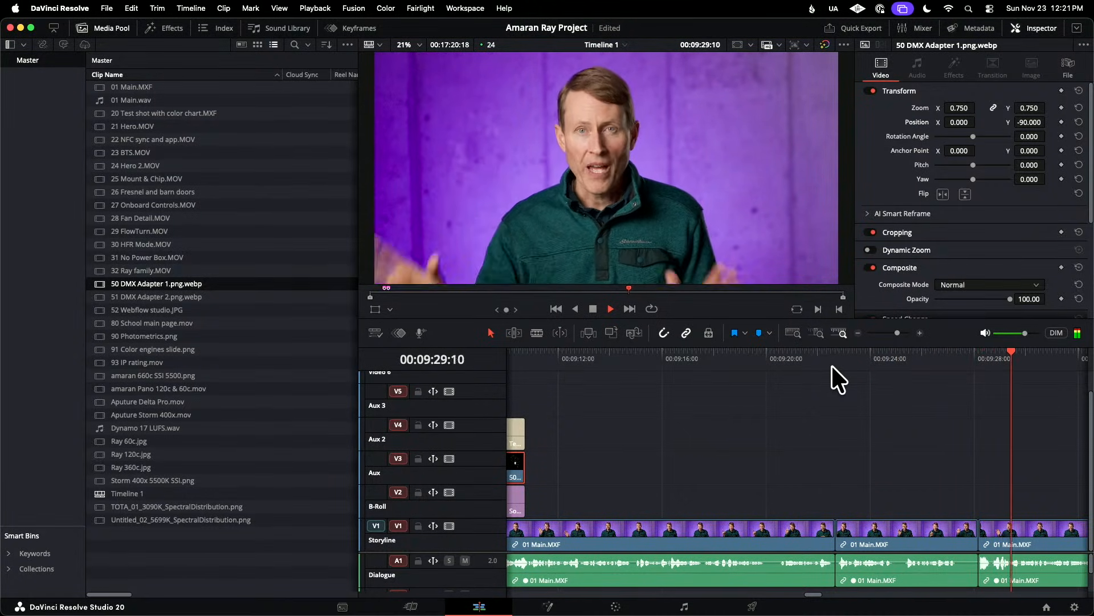
{"action": "key", "text": "space"}
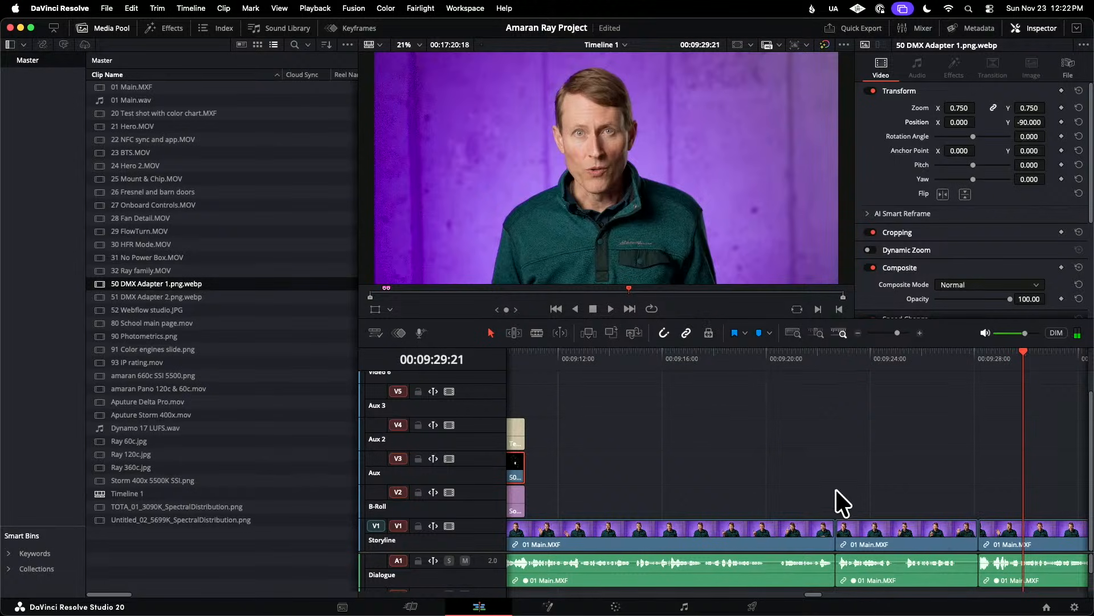
- Park the playhead at 00:09:22:04, filter the media pool by "fami", and open 32 Ray family.MOV alongside the timeline viewer
{"action": "left_click", "coordinate": [822, 352]}
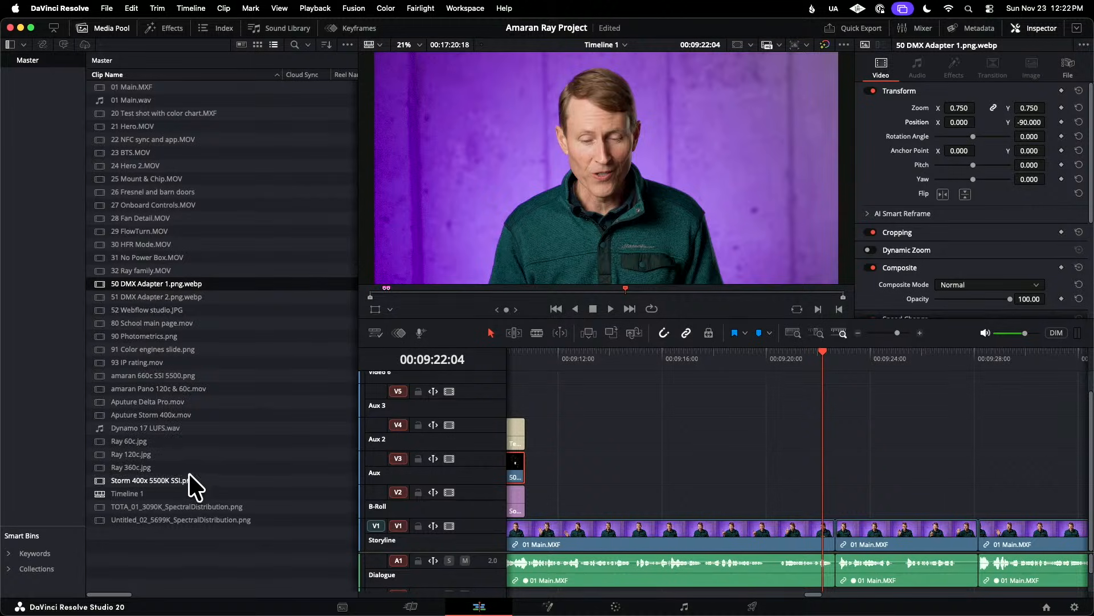
{"action": "left_click", "coordinate": [294, 45]}
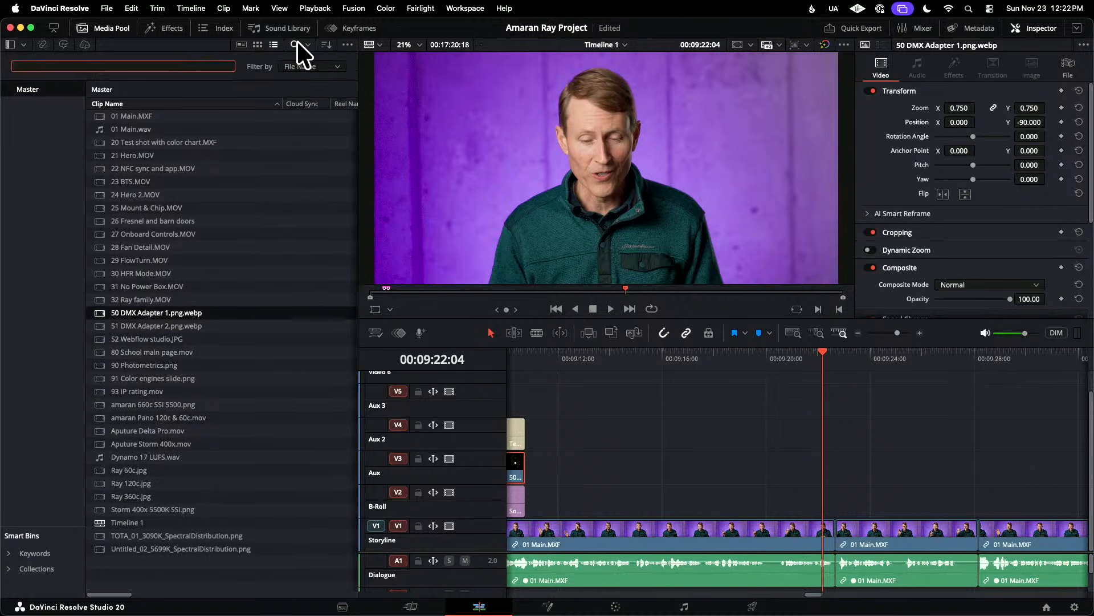
{"action": "type", "text": "fami"}
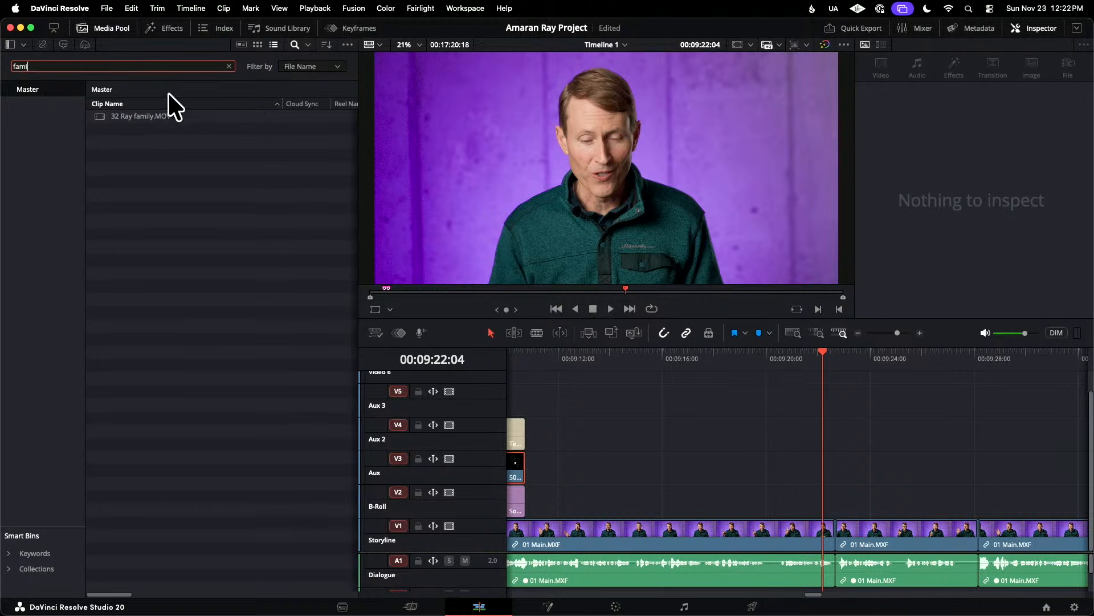
{"action": "left_click", "coordinate": [101, 116]}
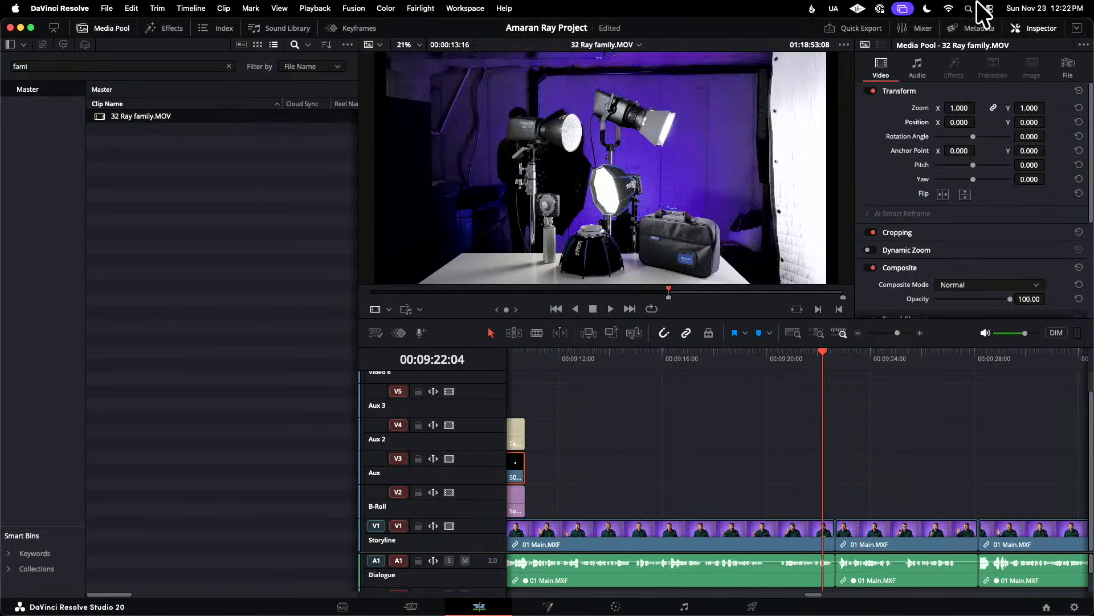
{"action": "left_click", "coordinate": [104, 28]}
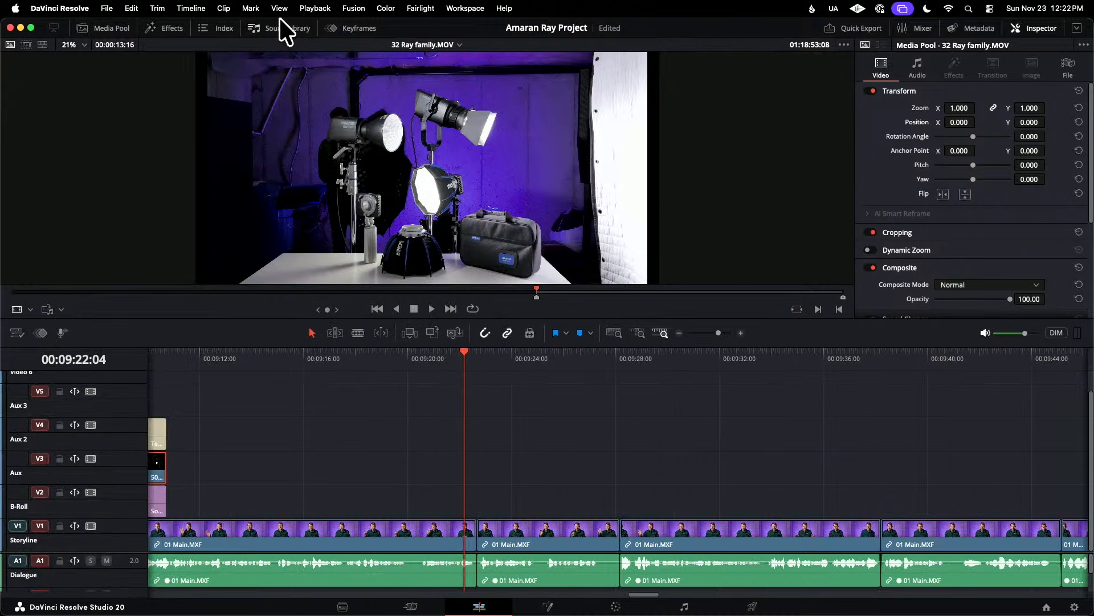
{"action": "left_click", "coordinate": [1038, 26]}
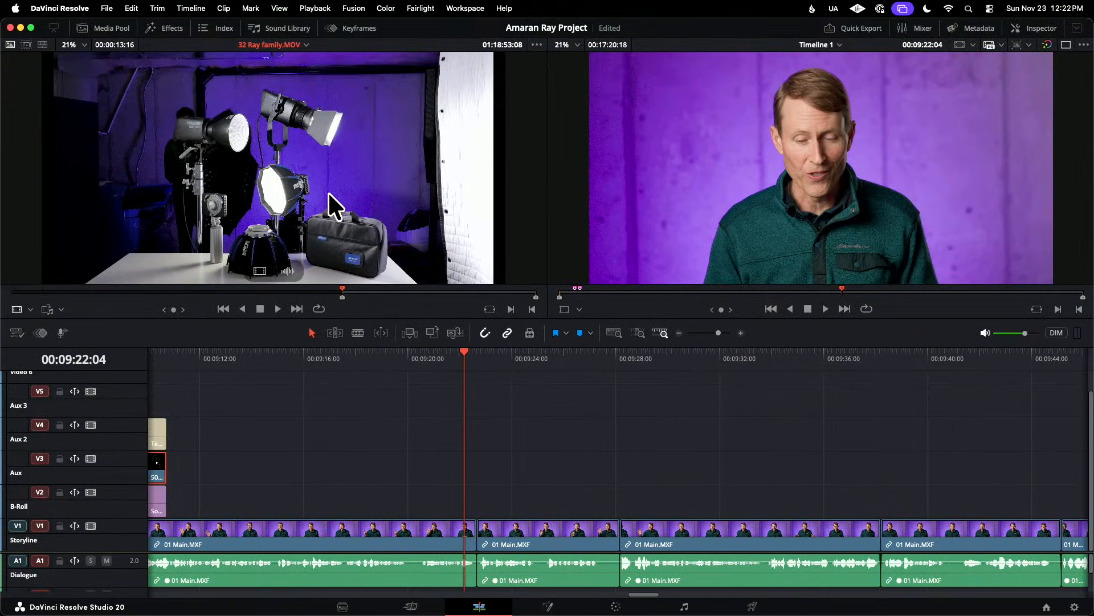
- Mark 01:18:30:19 to 01:18:38:11 in 32 Ray family.MOV and place that range on the B-Roll track at 00:09:22:04
{"action": "left_click_drag", "start_coordinate": [337, 291], "coordinate": [123, 281]}
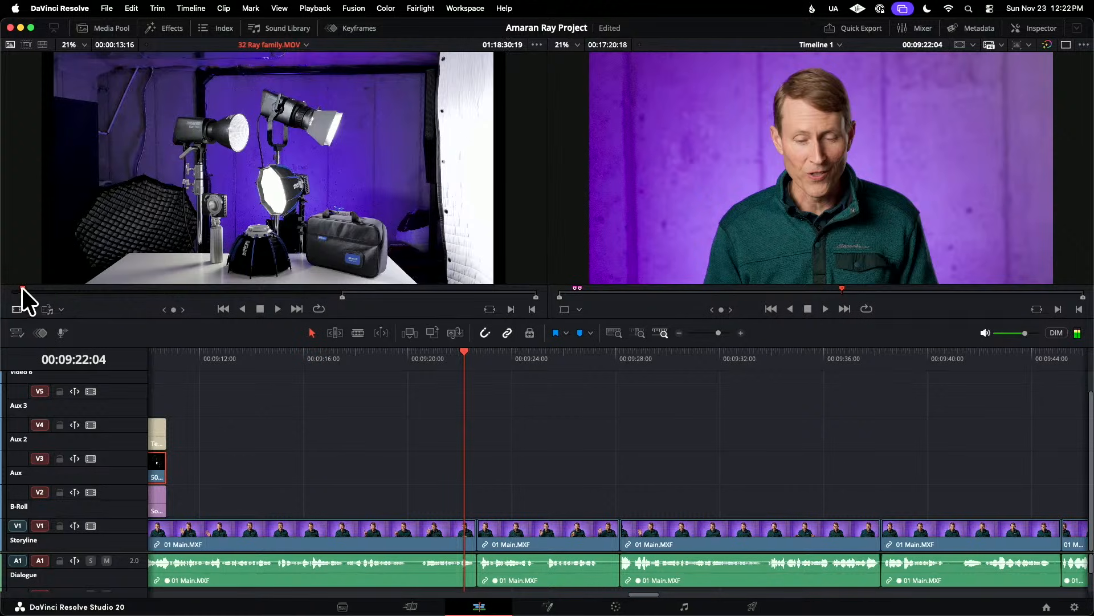
{"action": "key", "text": "i"}
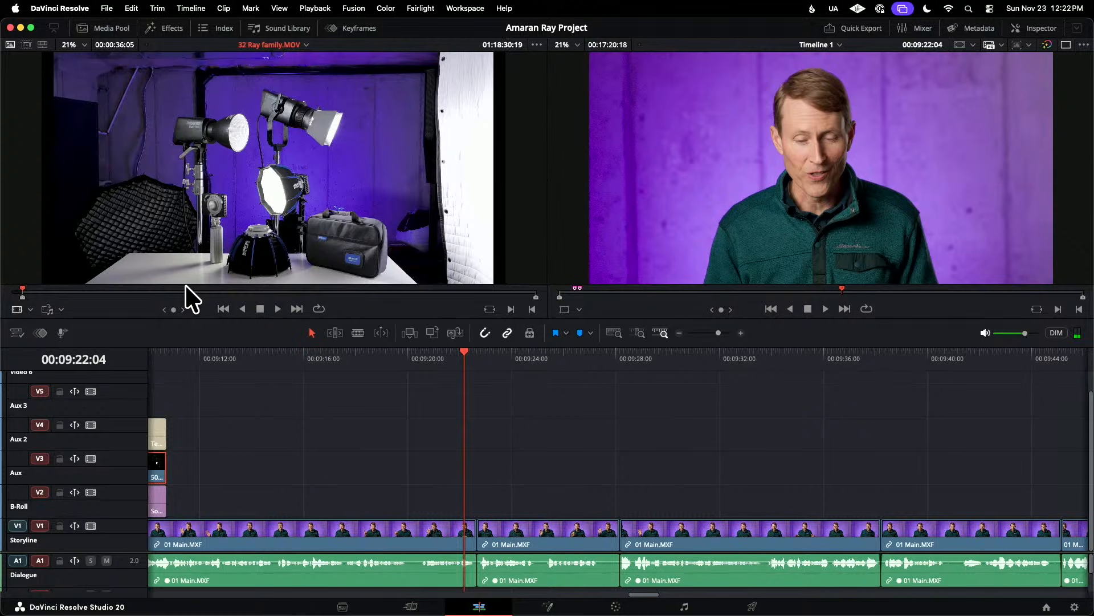
{"action": "left_click_drag", "start_coordinate": [186, 285], "coordinate": [137, 281]}
{"action": "key", "text": "o"}
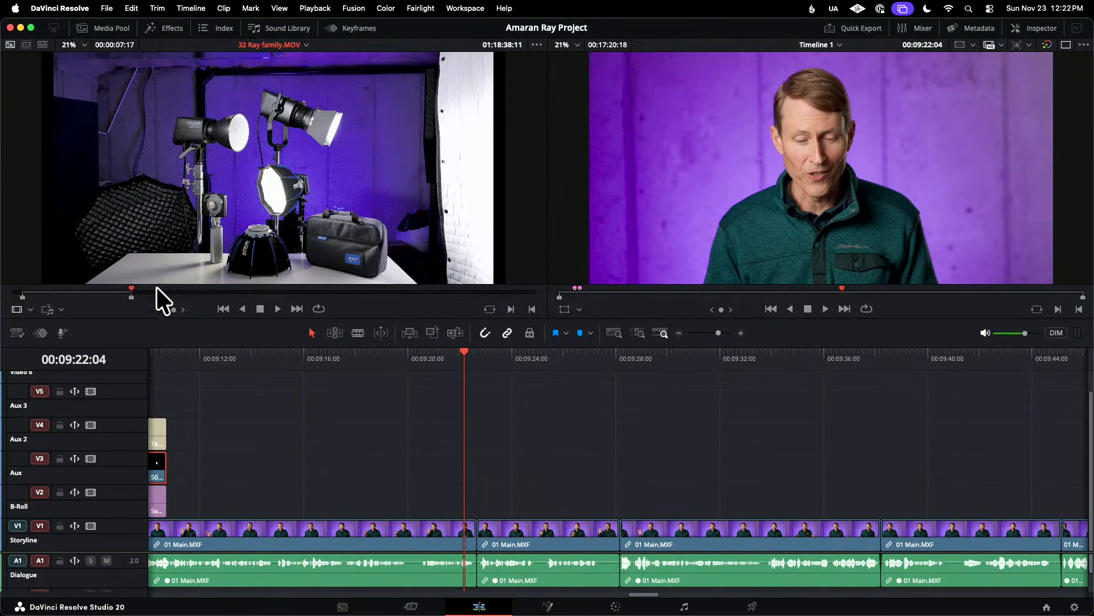
{"action": "left_click_drag", "start_coordinate": [254, 268], "coordinate": [460, 501]}
{"action": "left_click", "coordinate": [428, 350]}
{"action": "key", "text": "space"}
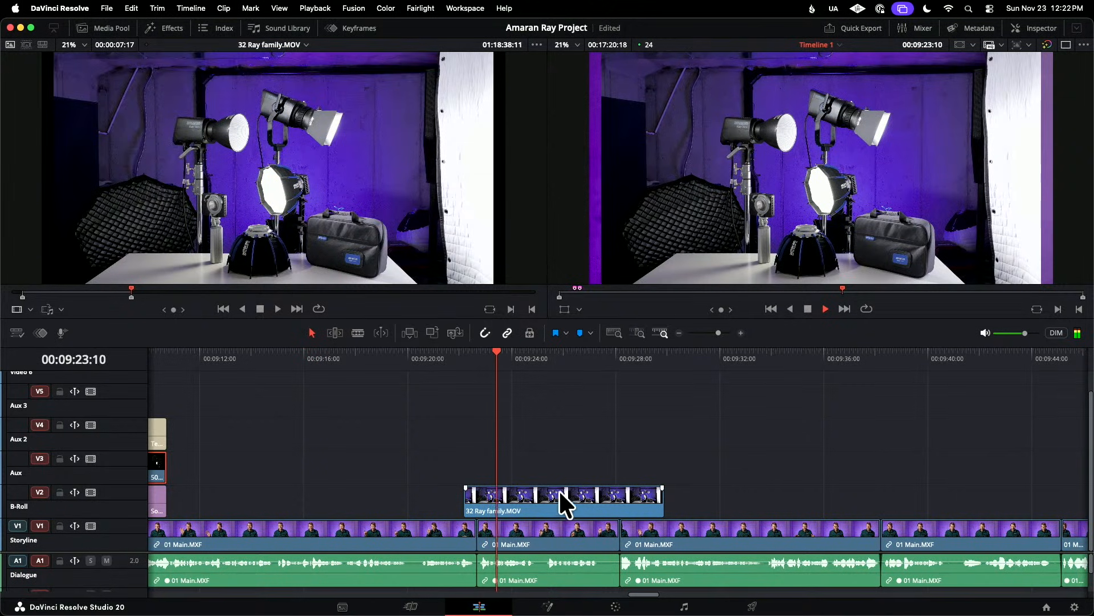
{"action": "key", "text": "space"}
- Set the Ray family clip's scaling to Fill and play it back against the narration
{"action": "left_click", "coordinate": [573, 493]}
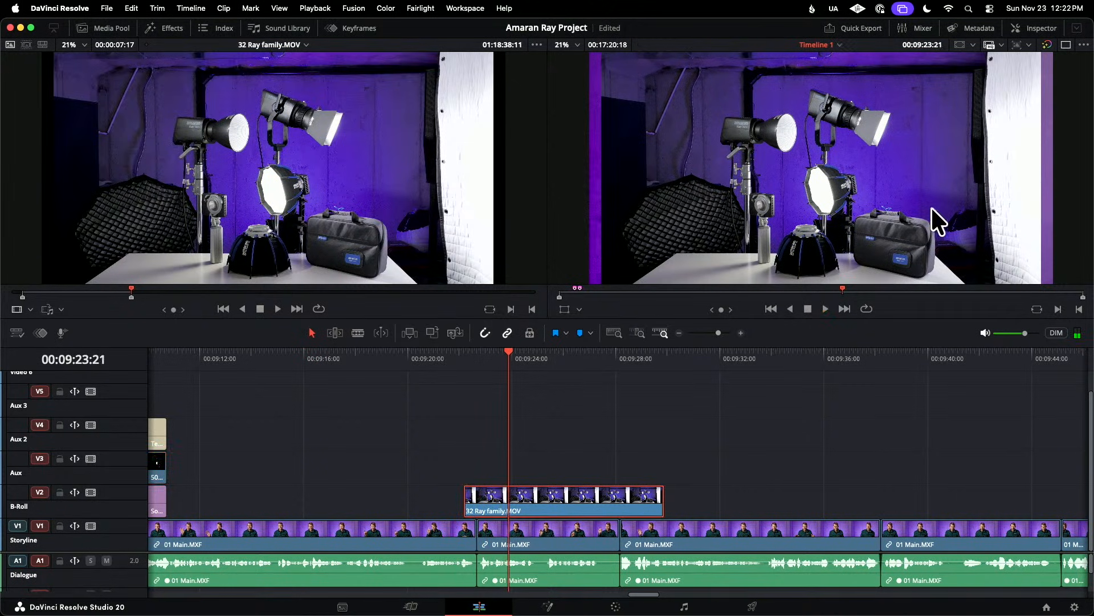
{"action": "left_click", "coordinate": [1035, 28]}
{"action": "scroll", "coordinate": [1001, 268], "scroll_direction": "down", "scroll_amount": 5}
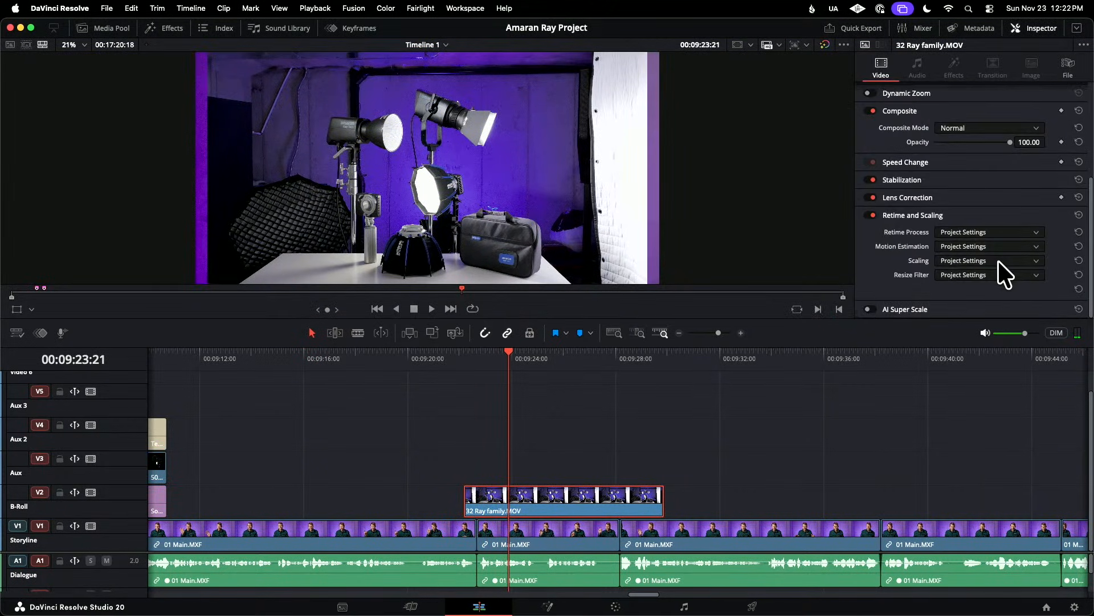
{"action": "left_click", "coordinate": [979, 260]}
{"action": "left_click", "coordinate": [979, 316]}
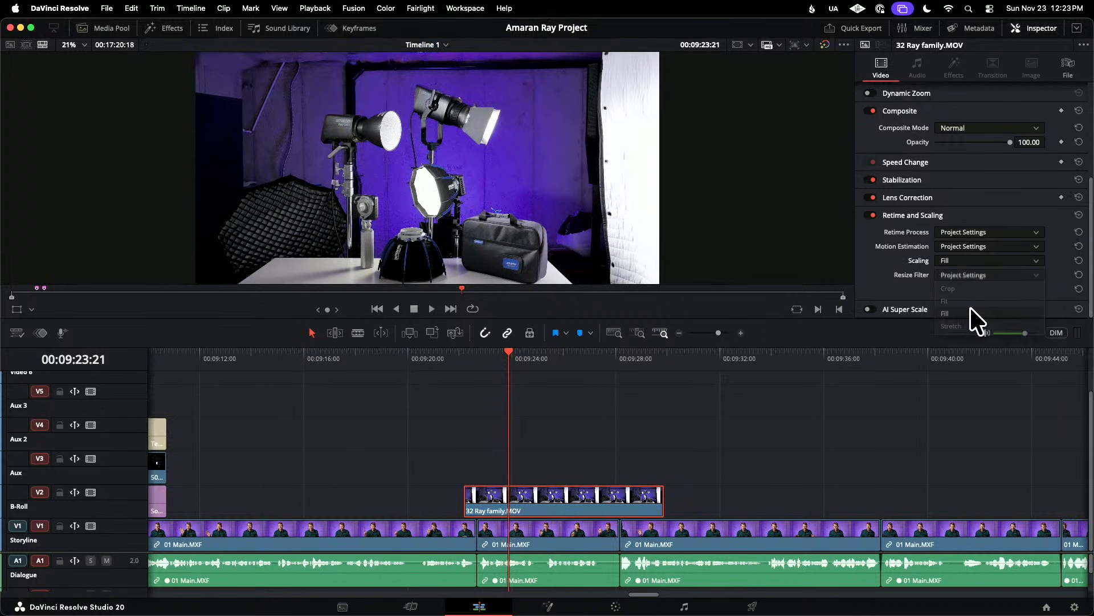
{"action": "left_click", "coordinate": [426, 358]}
{"action": "key", "text": "space"}
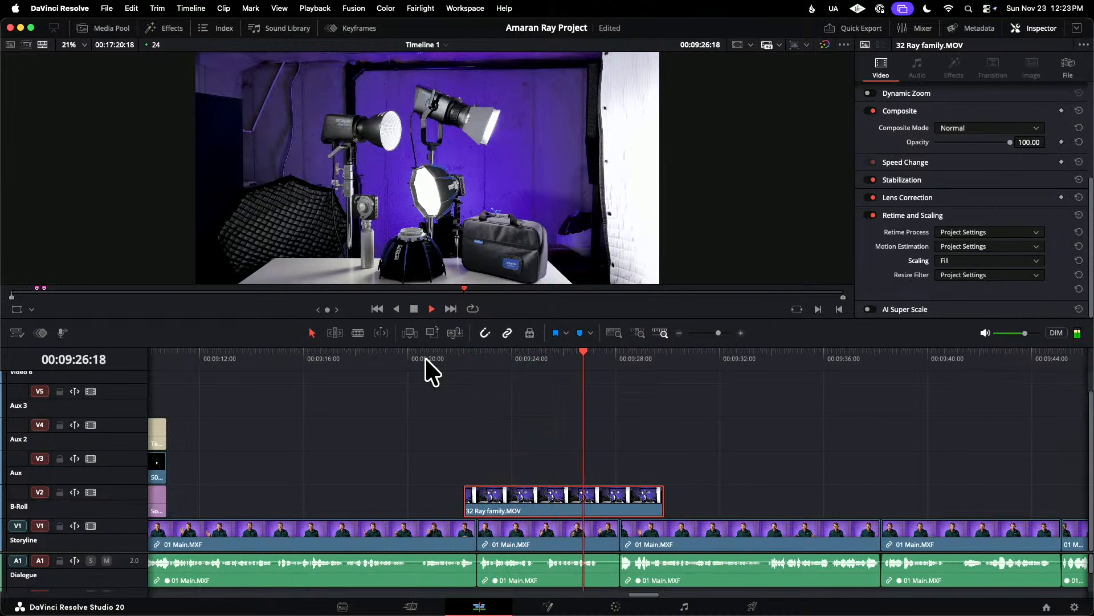
{"action": "key", "text": "space"}
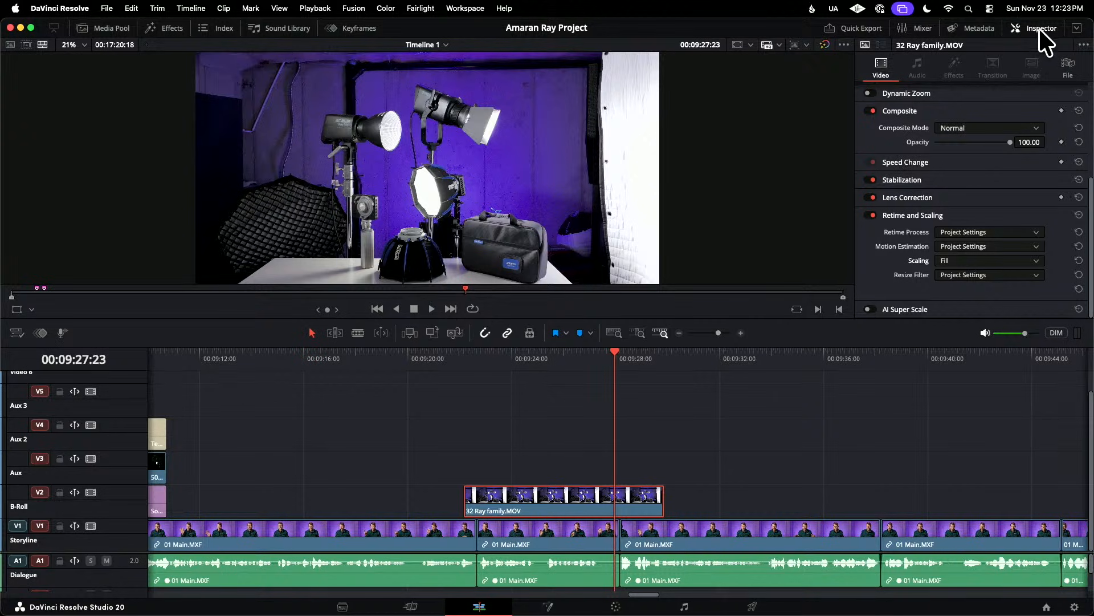
- Set the Ray family clip's Y position to 50
{"action": "scroll", "coordinate": [982, 205], "scroll_direction": "up", "scroll_amount": 5}
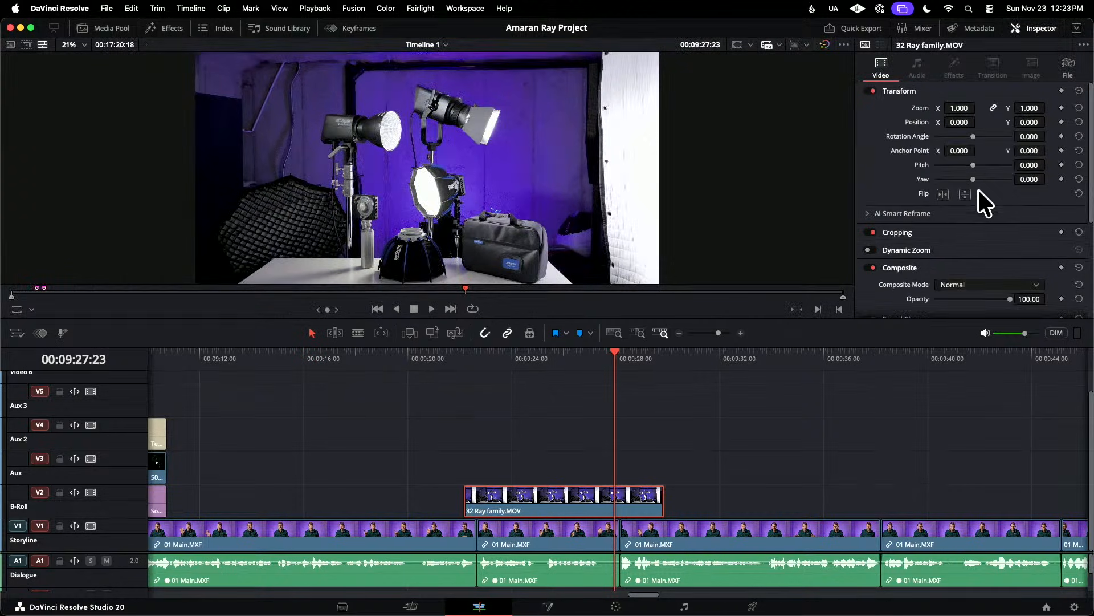
{"action": "mouse_move", "coordinate": [1031, 123]}
{"action": "left_mouse_down"}
{"action": "mouse_move", "coordinate": [1064, 125]}
{"action": "mouse_move", "coordinate": [1028, 118]}
{"action": "left_mouse_up"}
{"action": "right_click", "coordinate": [1063, 125]}
{"action": "left_click", "coordinate": [1030, 119]}
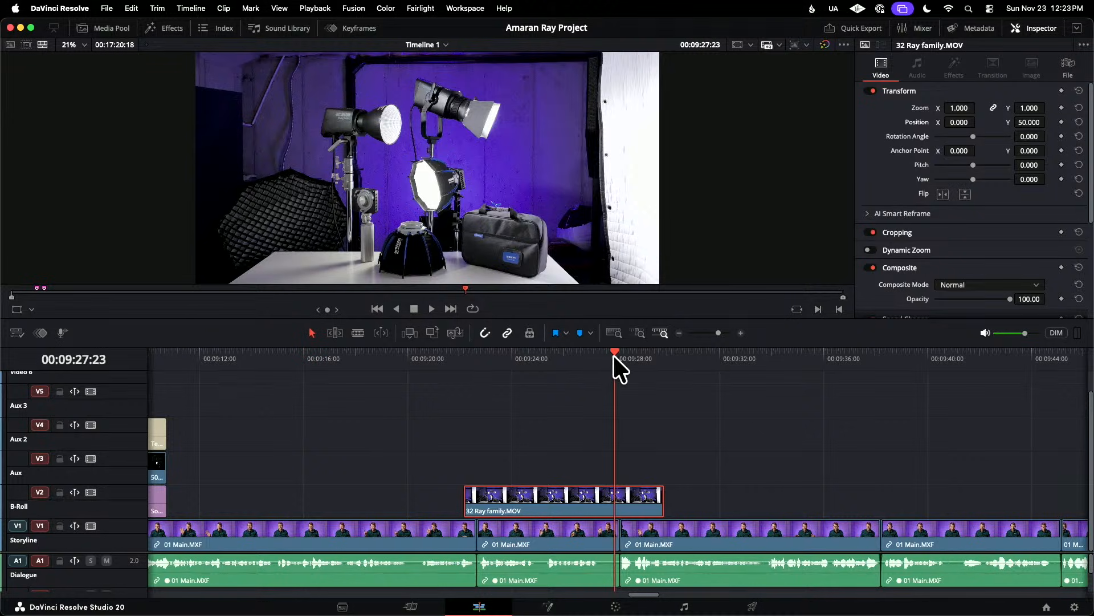
- Play the narration from 00:09:27 to about 00:09:52, and again from about 00:09:59 to 00:10:04
{"action": "key", "text": "space"}
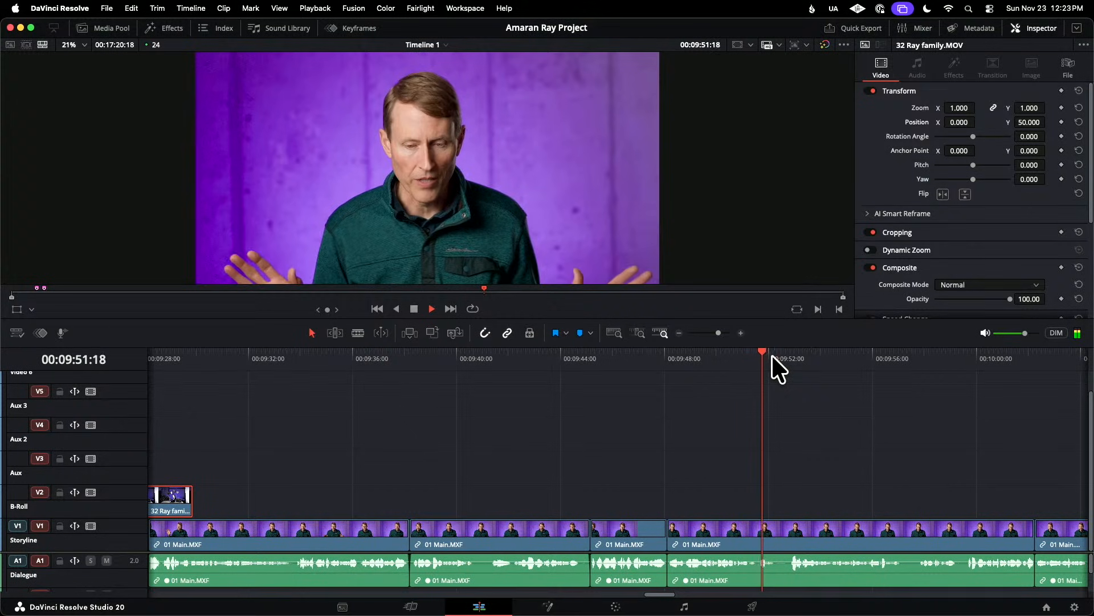
{"action": "key", "text": "space"}
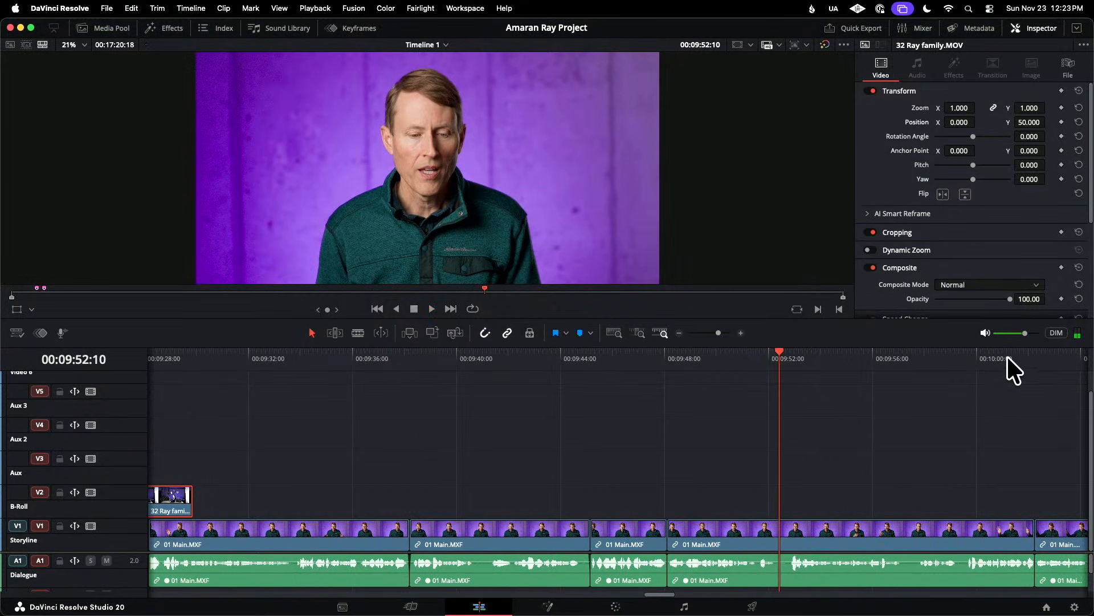
{"action": "left_click", "coordinate": [971, 355]}
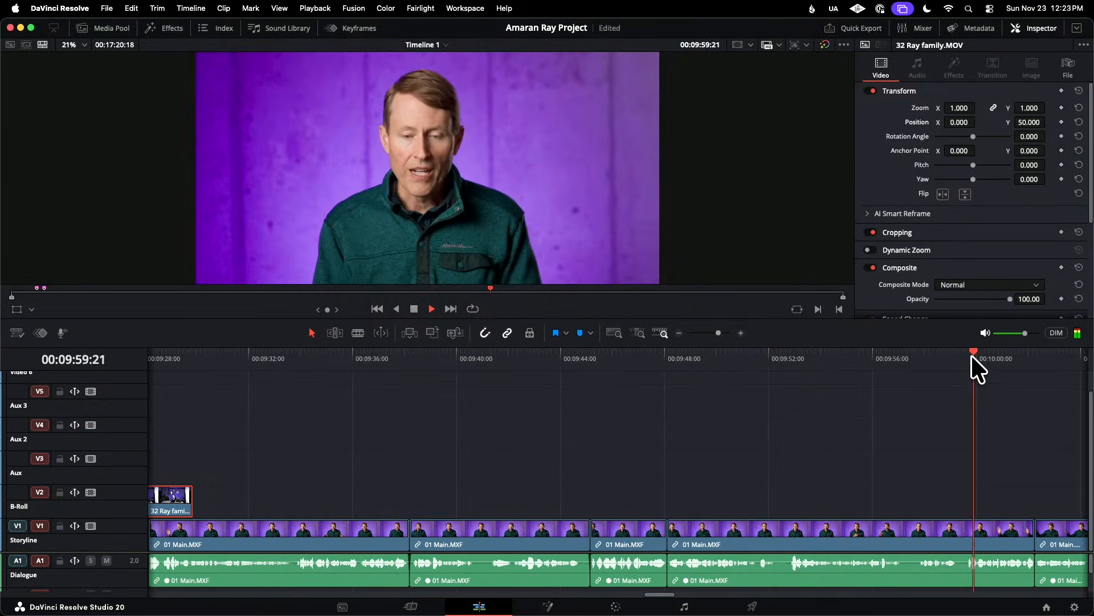
{"action": "key", "text": "space"}
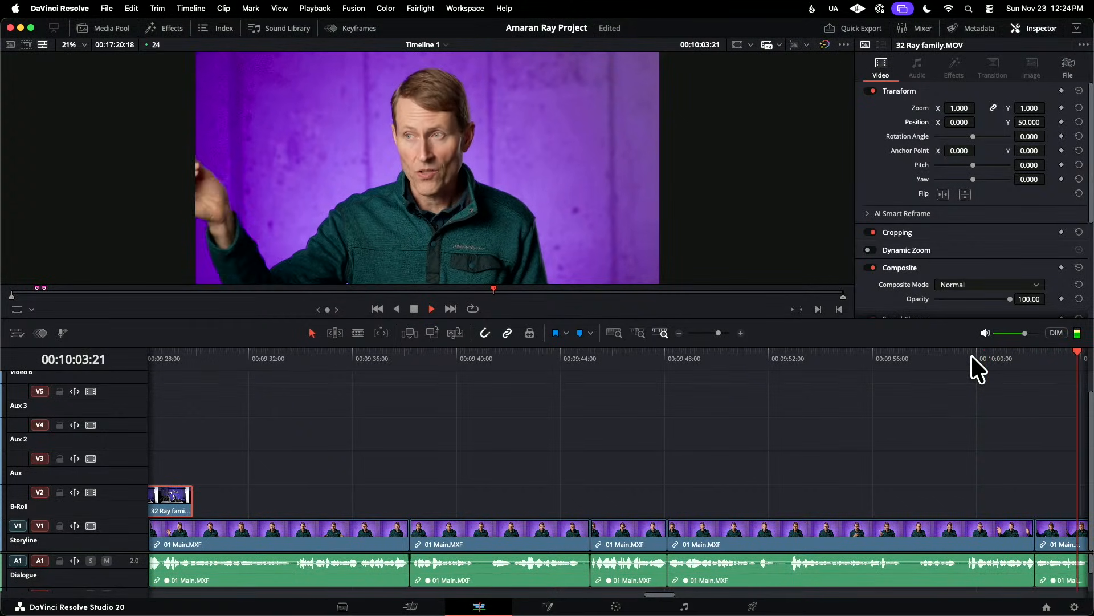
{"action": "key", "text": "space"}
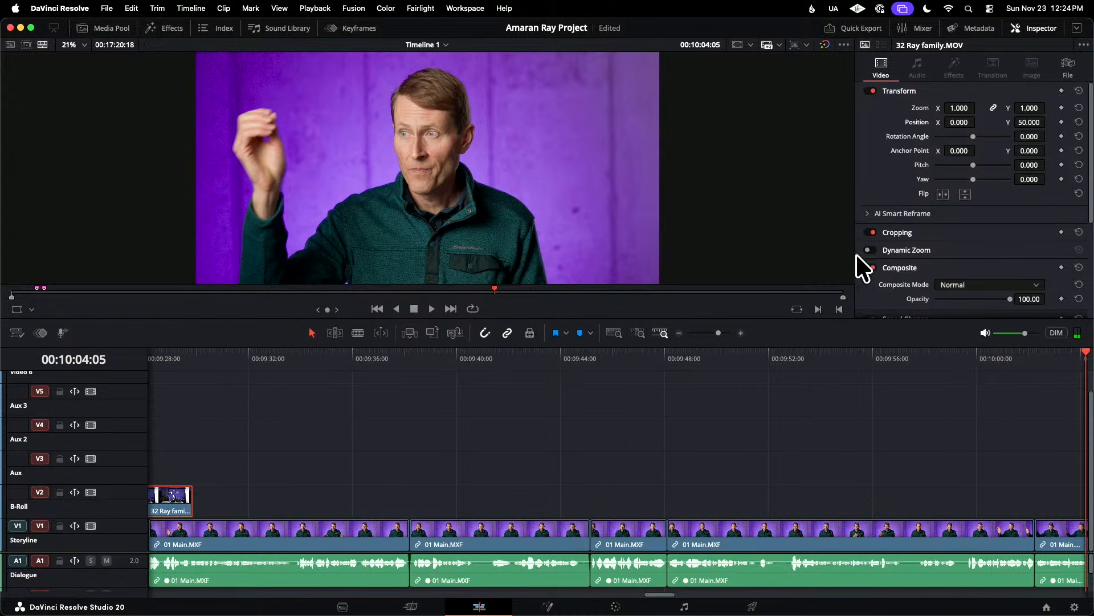
- Add a marker named "DMX board" to the storyline clip at 00:09:37:20
{"action": "left_click", "coordinate": [399, 354]}
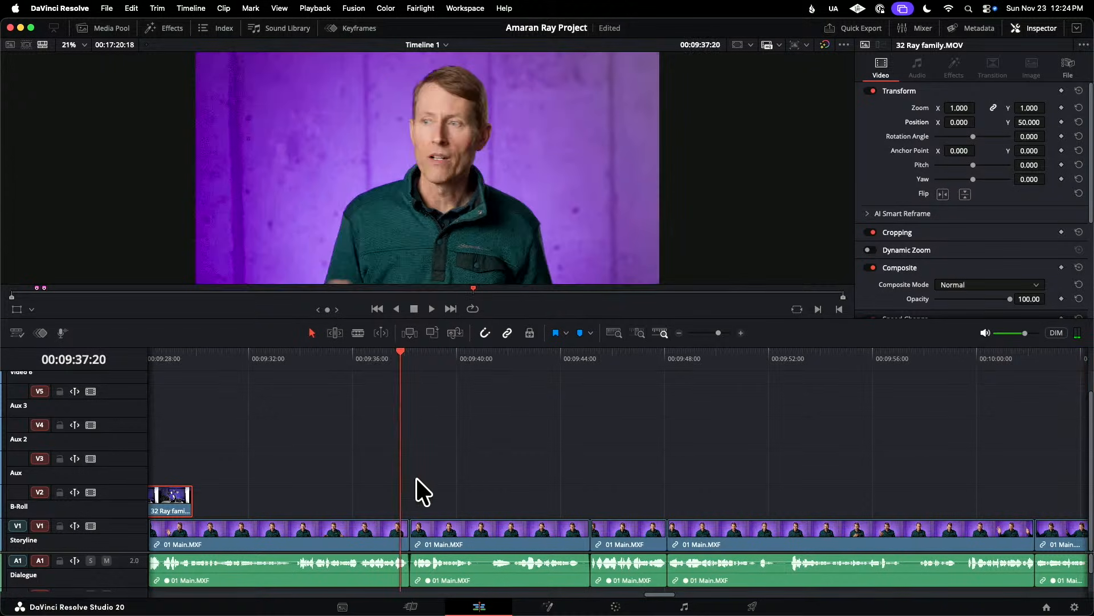
{"action": "left_click", "coordinate": [395, 527]}
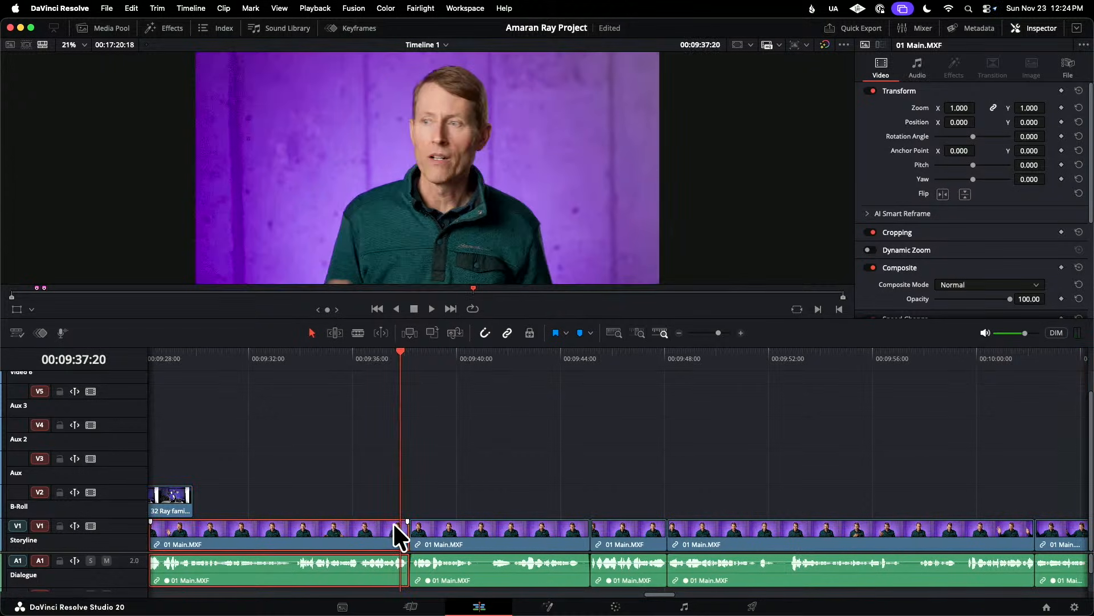
{"action": "key", "text": "m"}
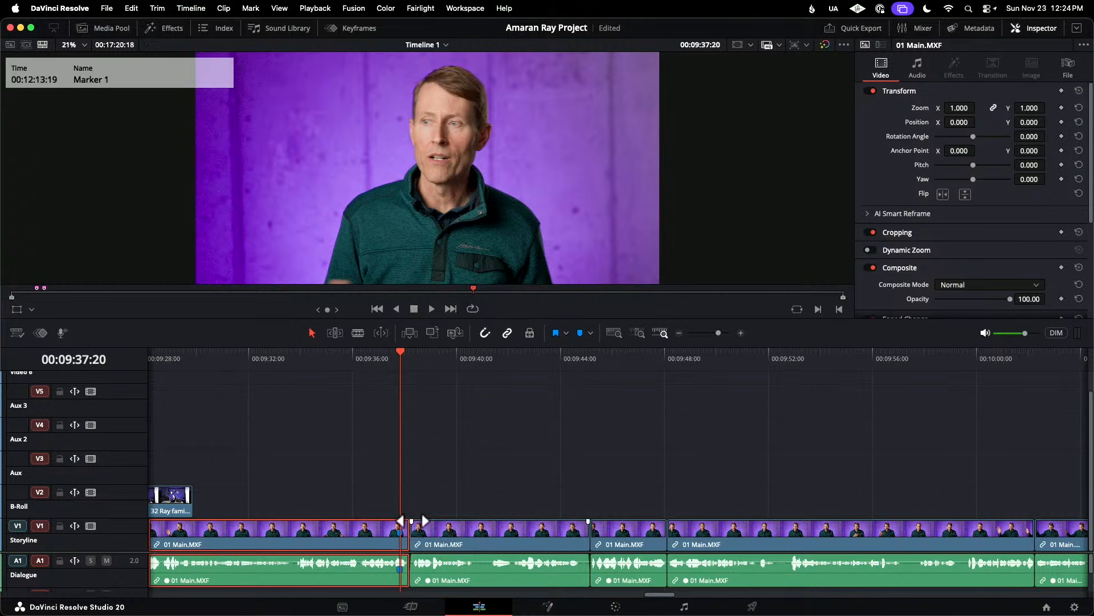
{"action": "double_click", "coordinate": [398, 531]}
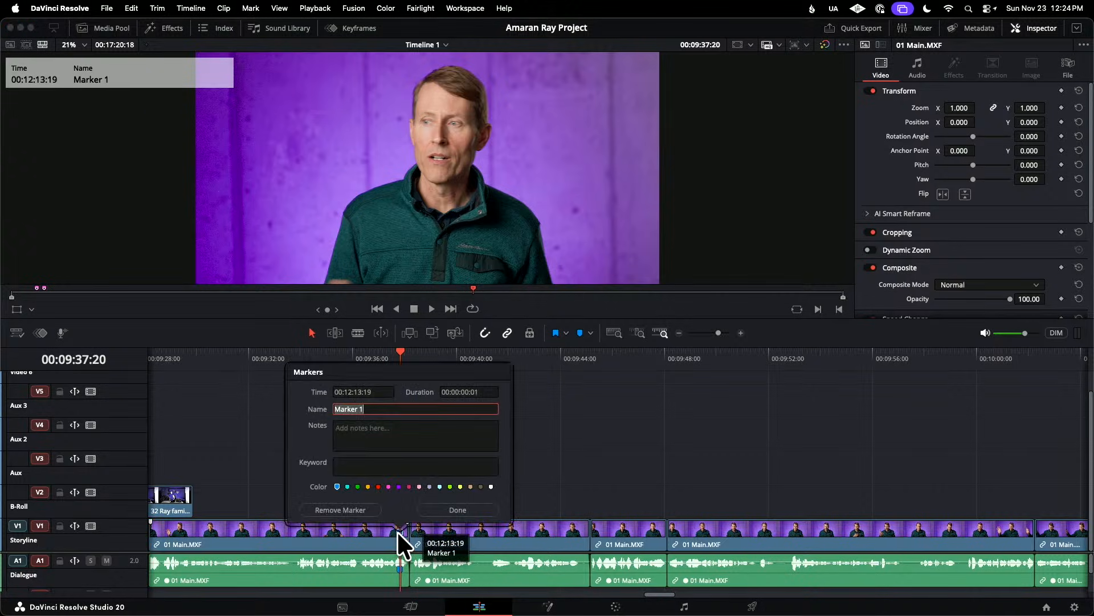
{"action": "type", "text": "DM"}
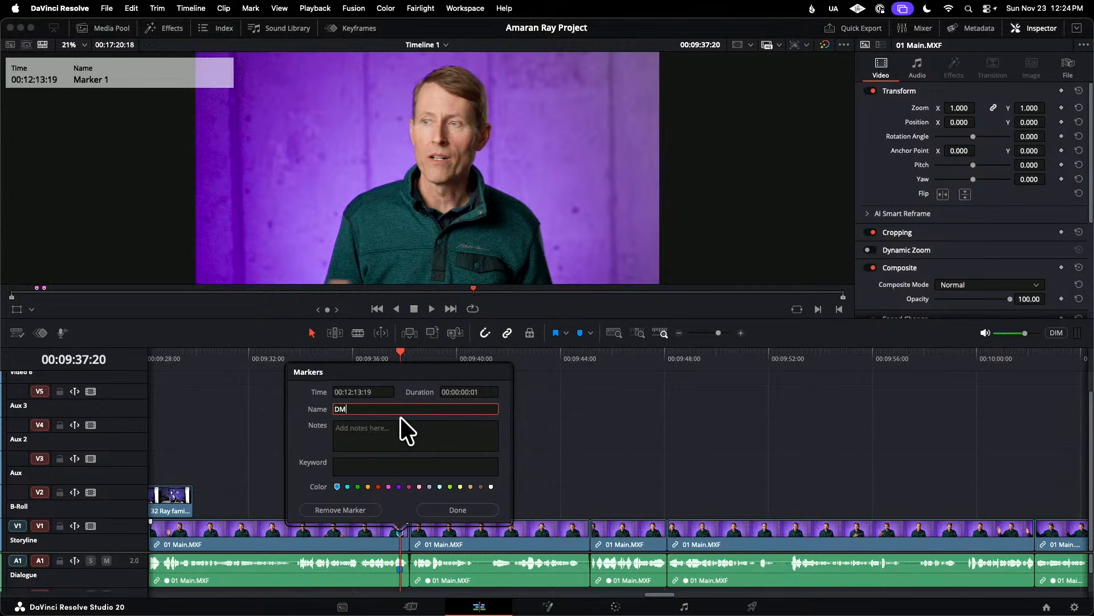
{"action": "type", "text": "X board"}
{"action": "key", "text": "Return"}
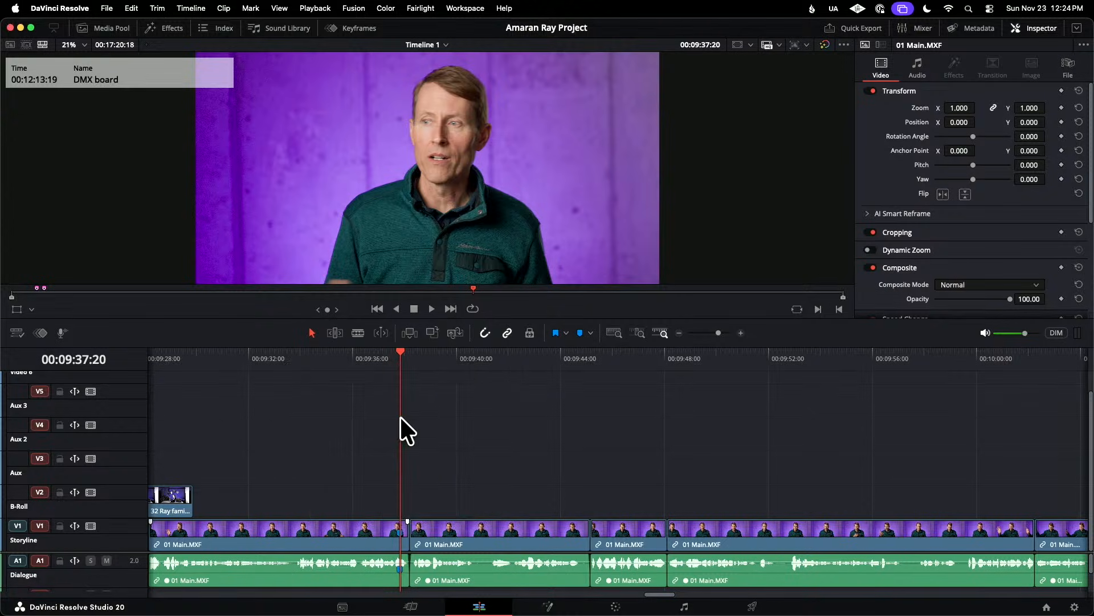
- Play the narration from 00:10:02 to about 00:10:17 and return the playhead to 00:10:07:11
{"action": "left_click", "coordinate": [1029, 358]}
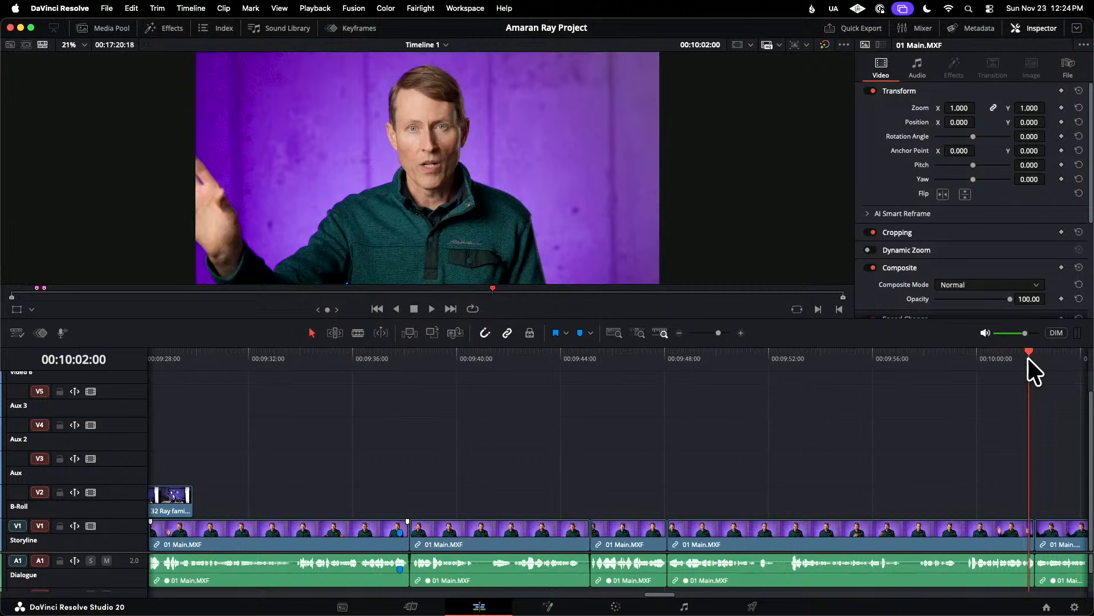
{"action": "key", "text": "space"}
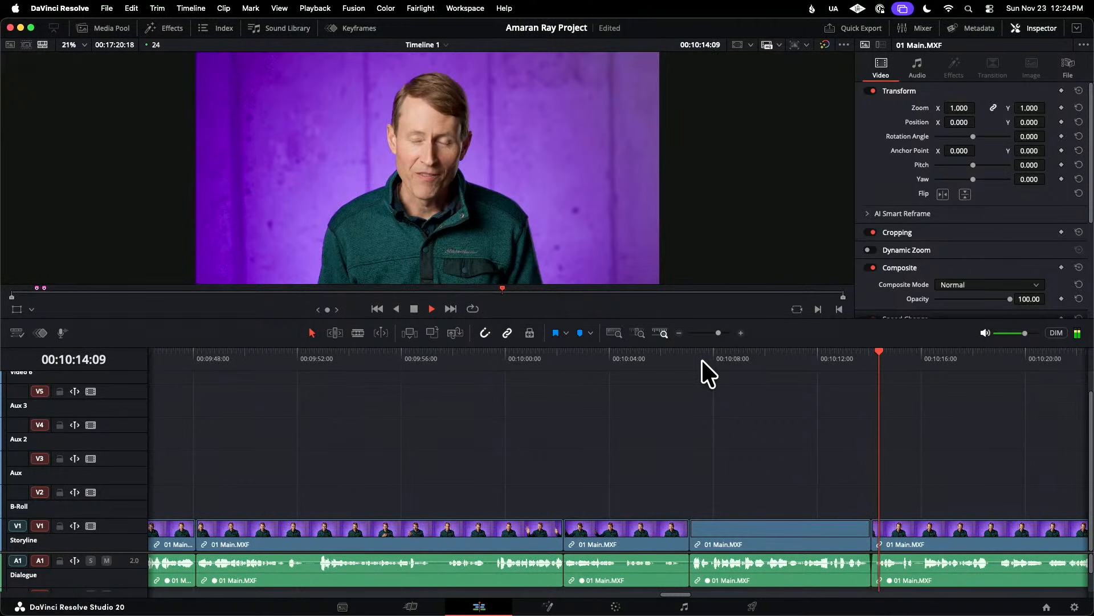
{"action": "key", "text": "space"}
{"action": "key", "text": "space"}
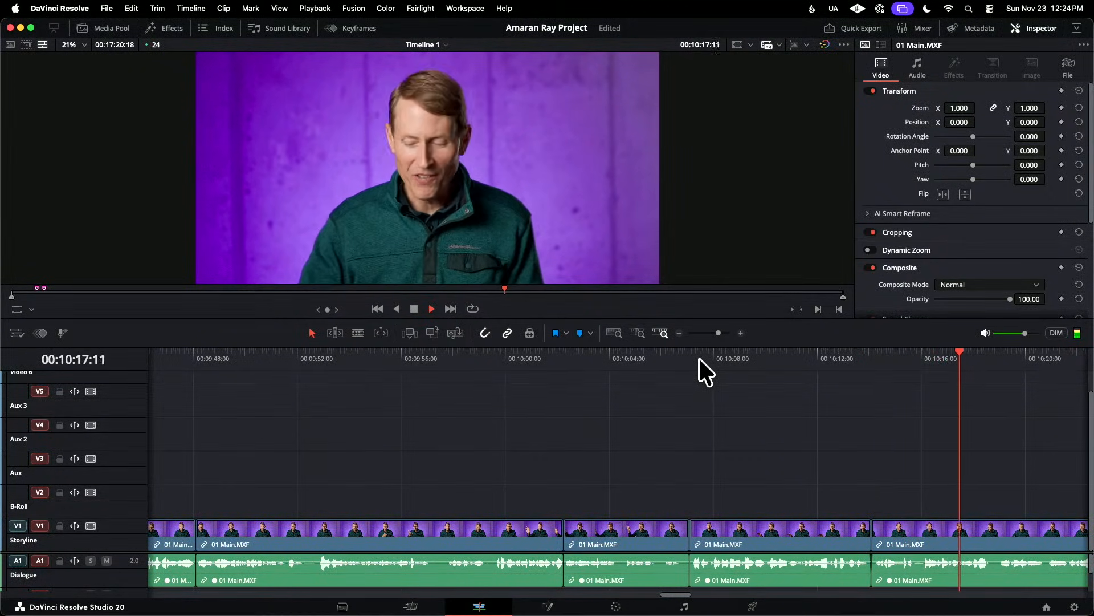
{"action": "left_click", "coordinate": [699, 357]}
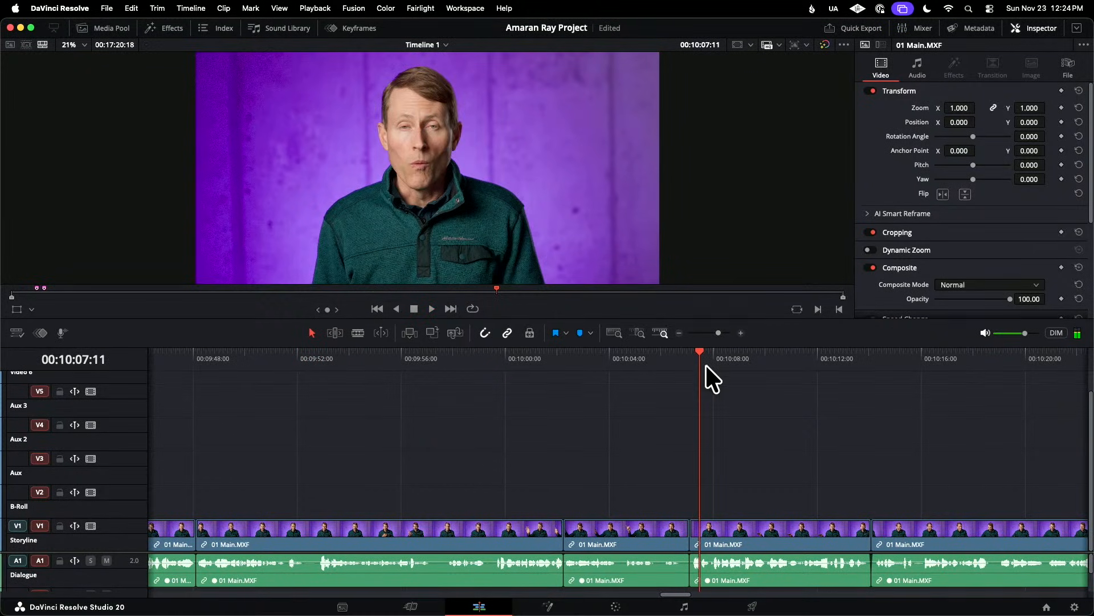
- Mark a new in point near the beginning of 21 Hero.MOV, place it on the B-Roll track at about 00:10:02, and save the project
{"action": "left_click", "coordinate": [107, 27]}
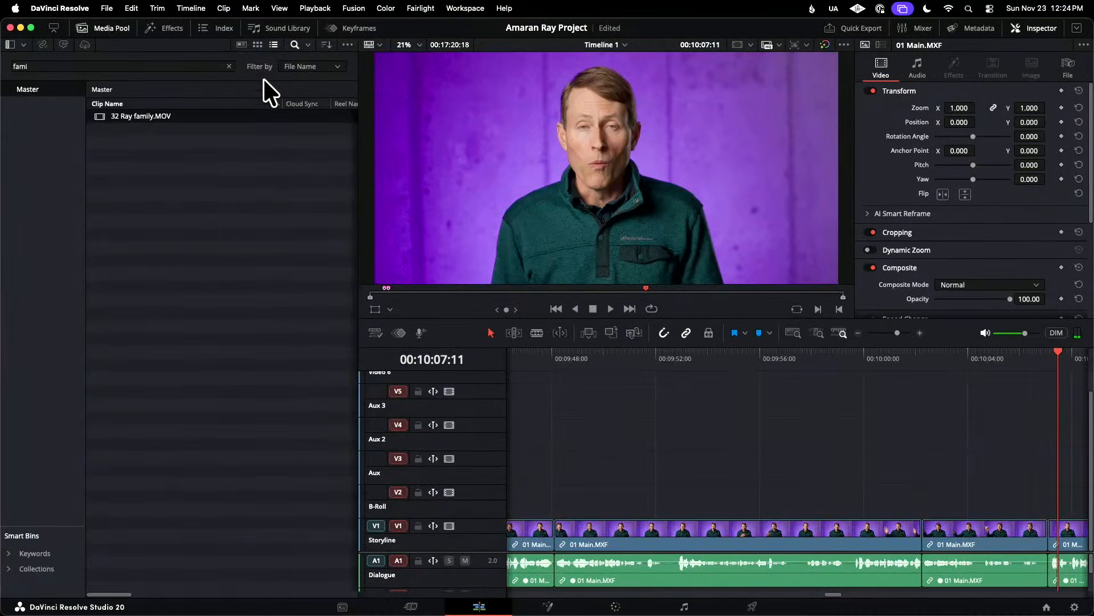
{"action": "left_click", "coordinate": [229, 66]}
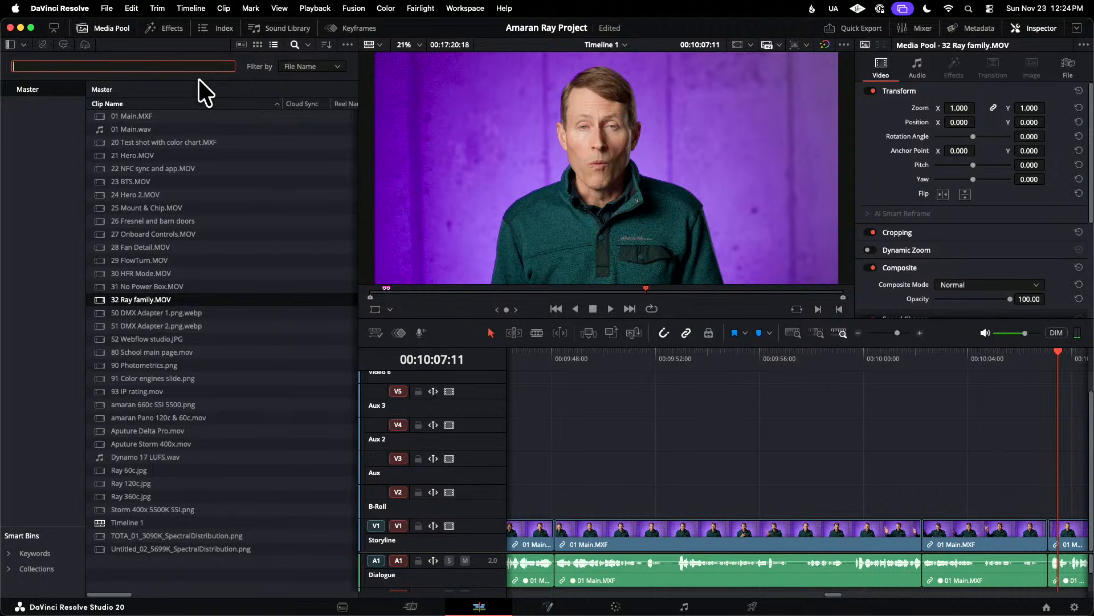
{"action": "left_click", "coordinate": [95, 156]}
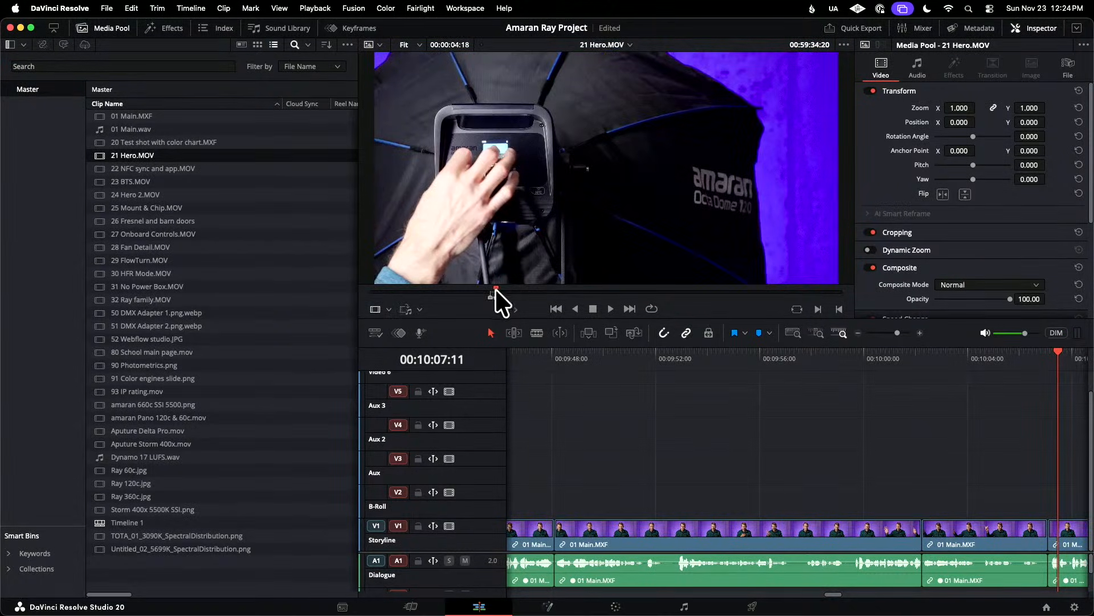
{"action": "left_click_drag", "start_coordinate": [495, 289], "coordinate": [407, 280]}
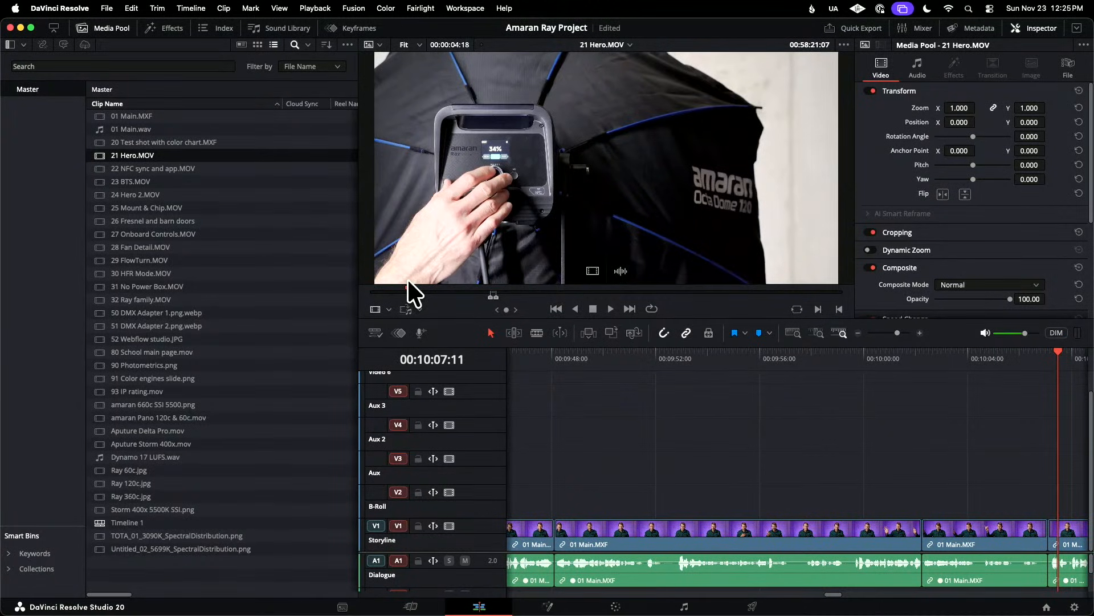
{"action": "key", "text": "i"}
{"action": "left_click_drag", "start_coordinate": [593, 267], "coordinate": [942, 491]}
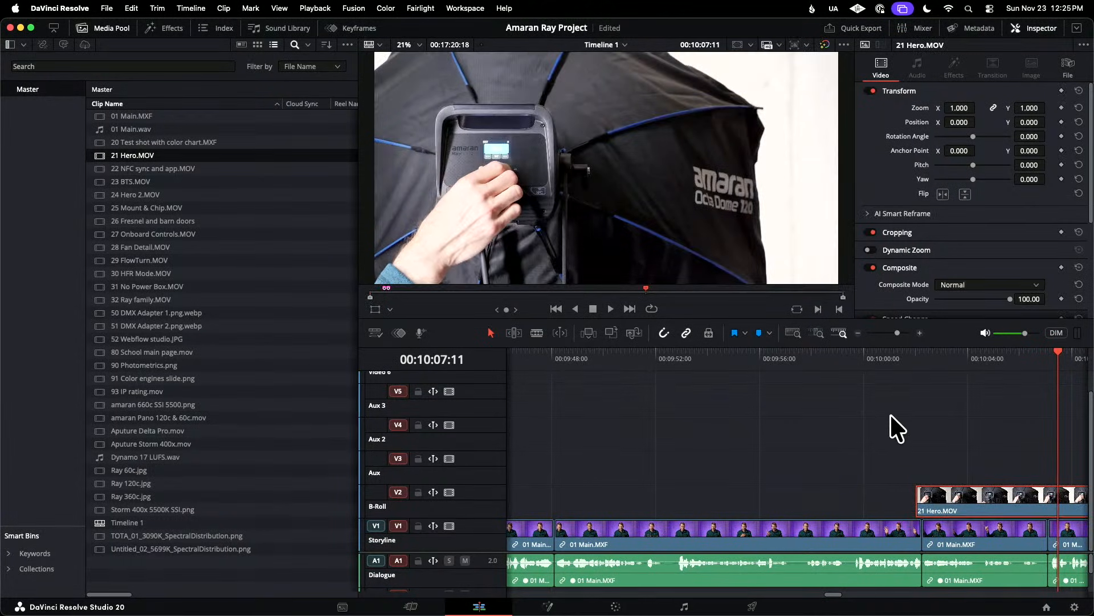
{"action": "key", "text": "super+s"}
- Play back the Hero clip with the narration and shift it along the B-Roll track to start at about 00:10:11
{"action": "left_click", "coordinate": [875, 355]}
{"action": "key", "text": "space"}
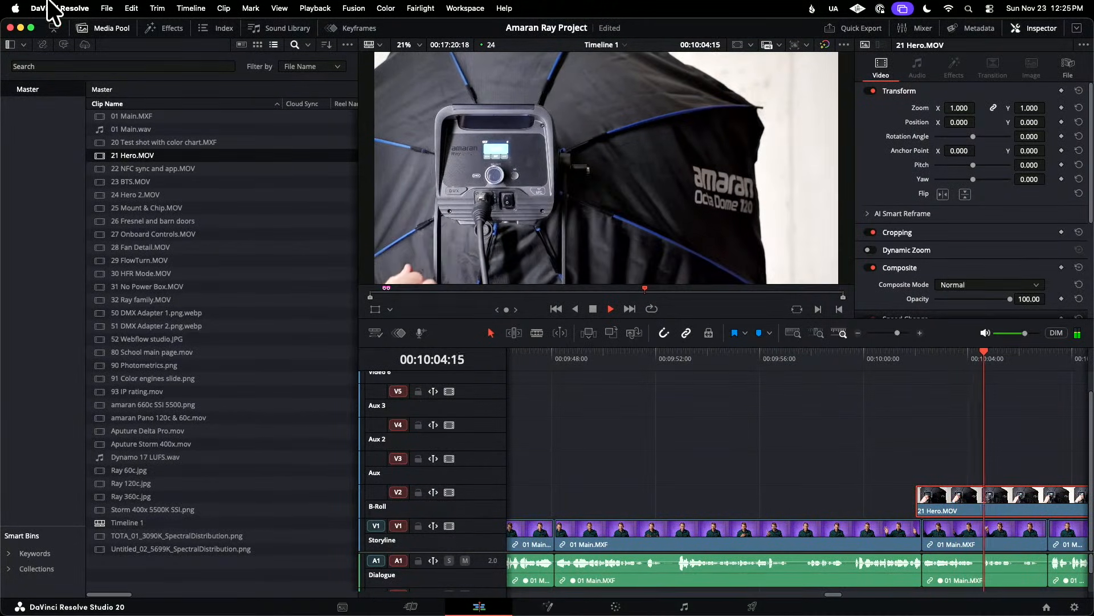
{"action": "left_click", "coordinate": [122, 27]}
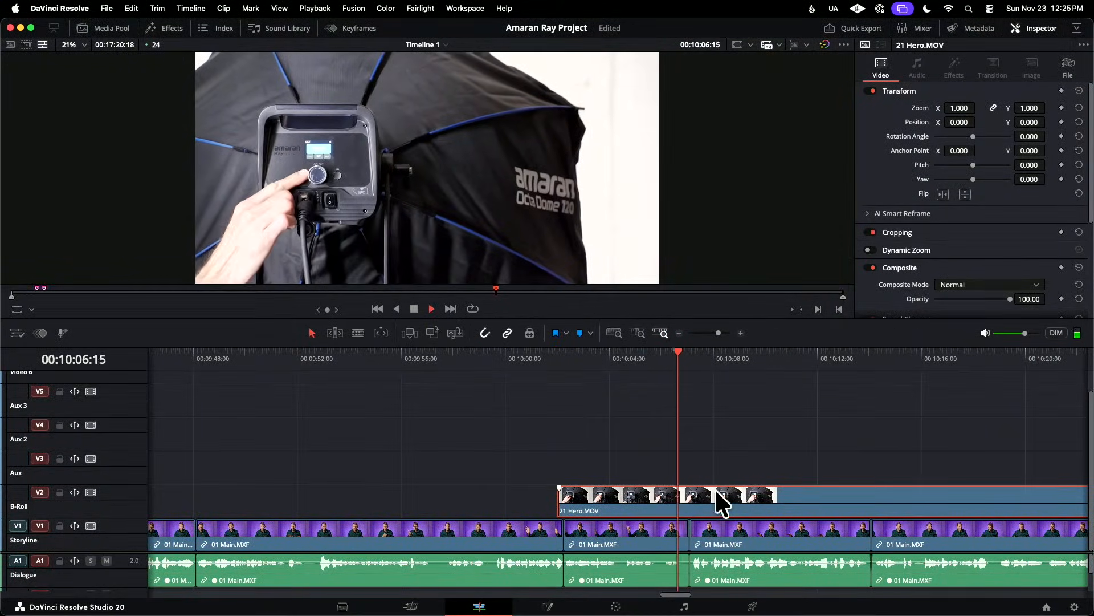
{"action": "left_click_drag", "start_coordinate": [654, 494], "coordinate": [887, 504]}
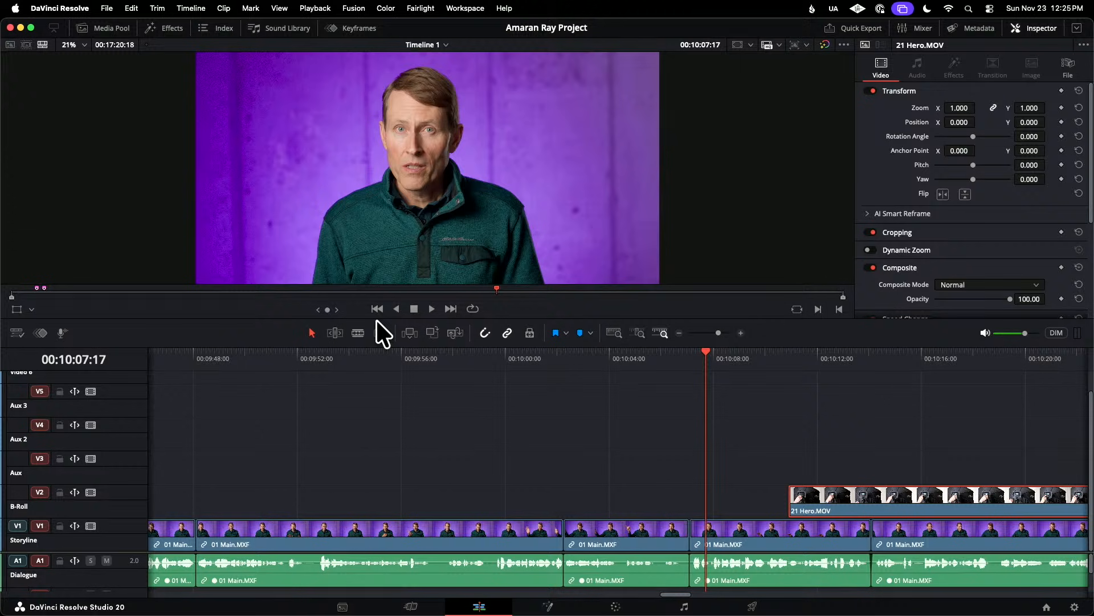
- Duplicate the DMX adapter title, images and solid color stack, placing the copy directly before the 21 Hero.MOV clip
{"action": "key", "text": "super+minus"}
{"action": "key", "text": "super+minus"}
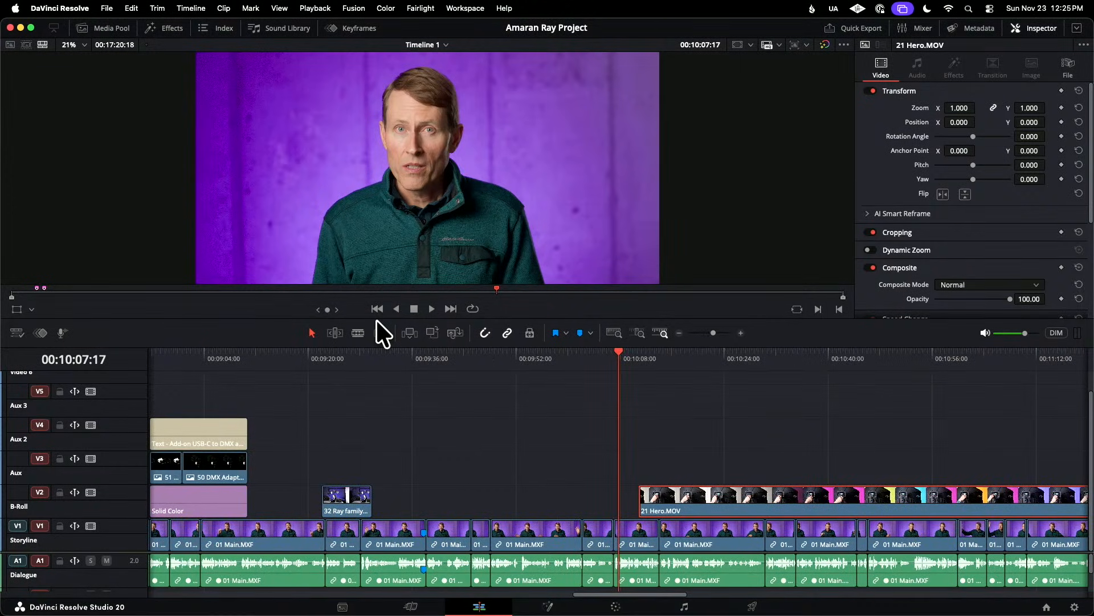
{"action": "left_click_drag", "start_coordinate": [177, 382], "coordinate": [229, 501]}
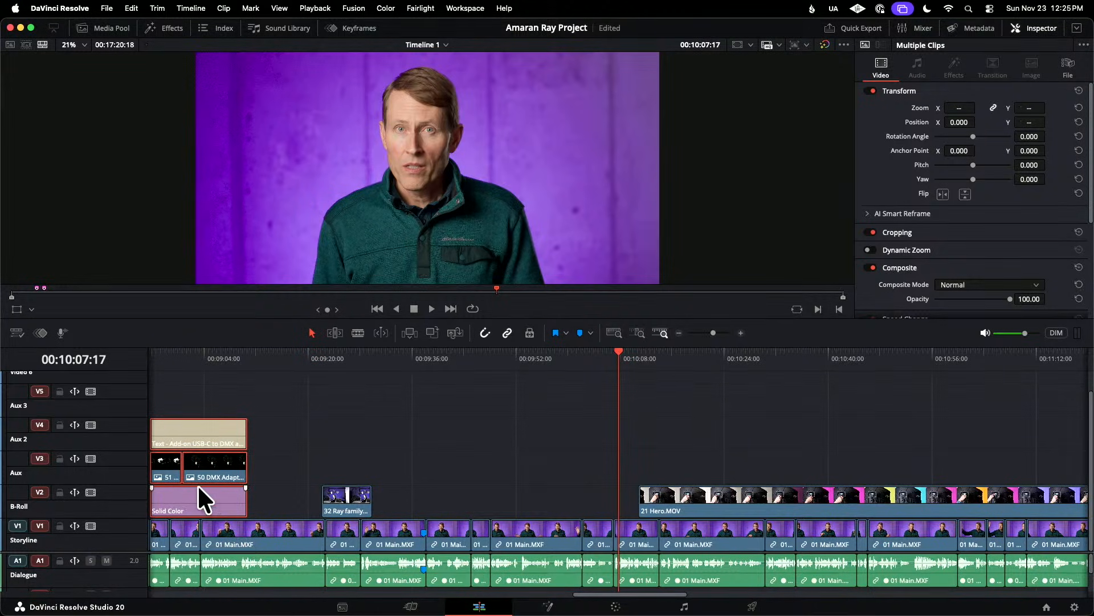
{"action": "left_click_drag", "start_coordinate": [187, 493], "coordinate": [574, 502]}
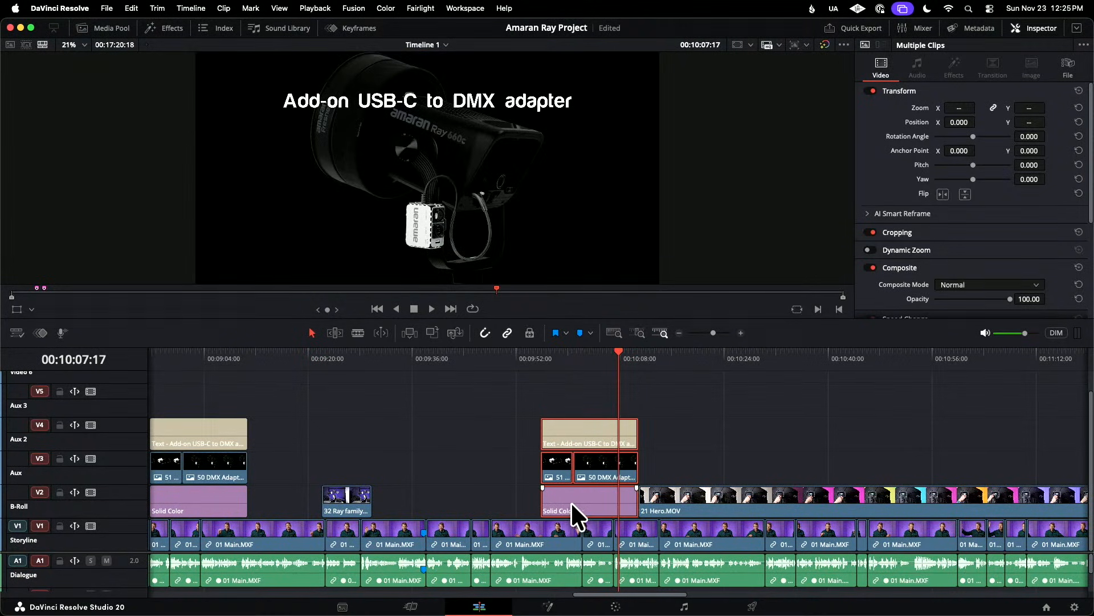
- Delete the 51 DMX Adapter 2 image from the copied stack and trim the title and solid color starts to match the remaining image
{"action": "left_click", "coordinate": [550, 444]}
{"action": "left_click", "coordinate": [554, 467]}
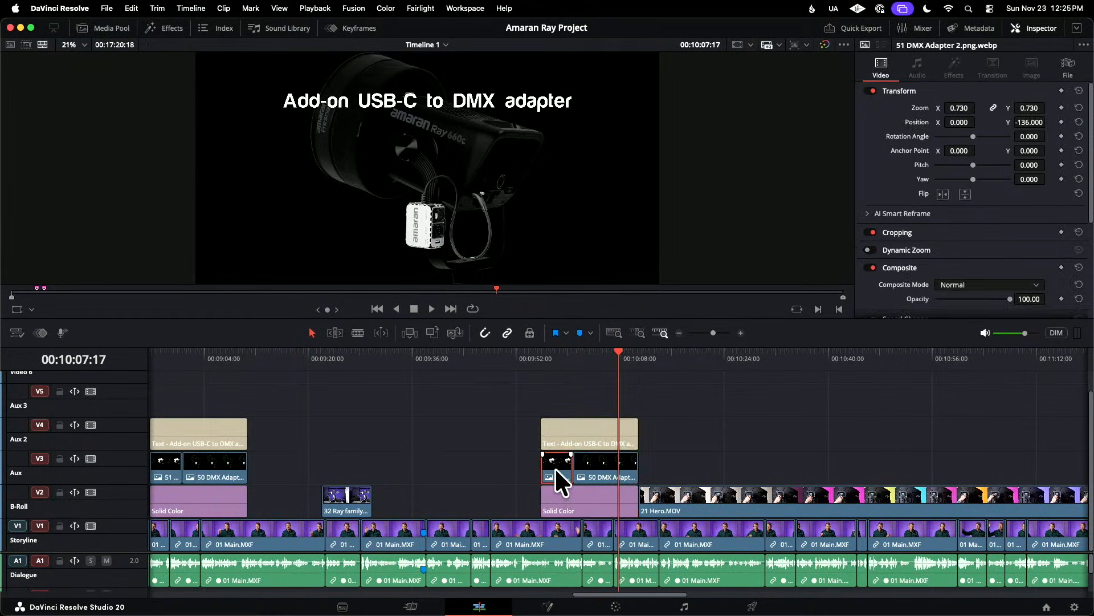
{"action": "left_click", "coordinate": [546, 445]}
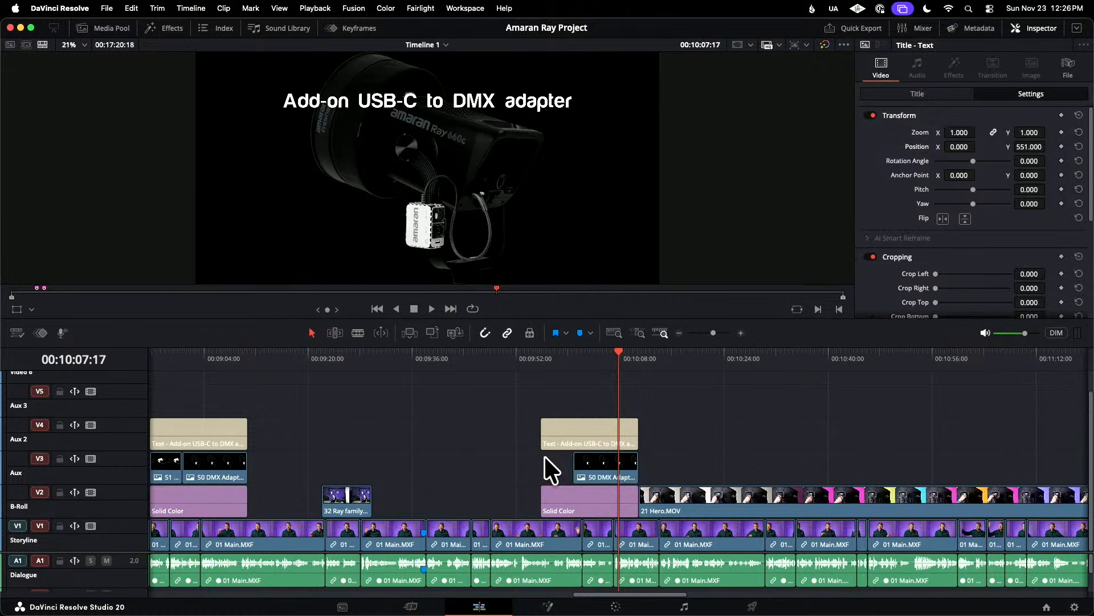
{"action": "left_click_drag", "start_coordinate": [542, 438], "coordinate": [578, 439]}
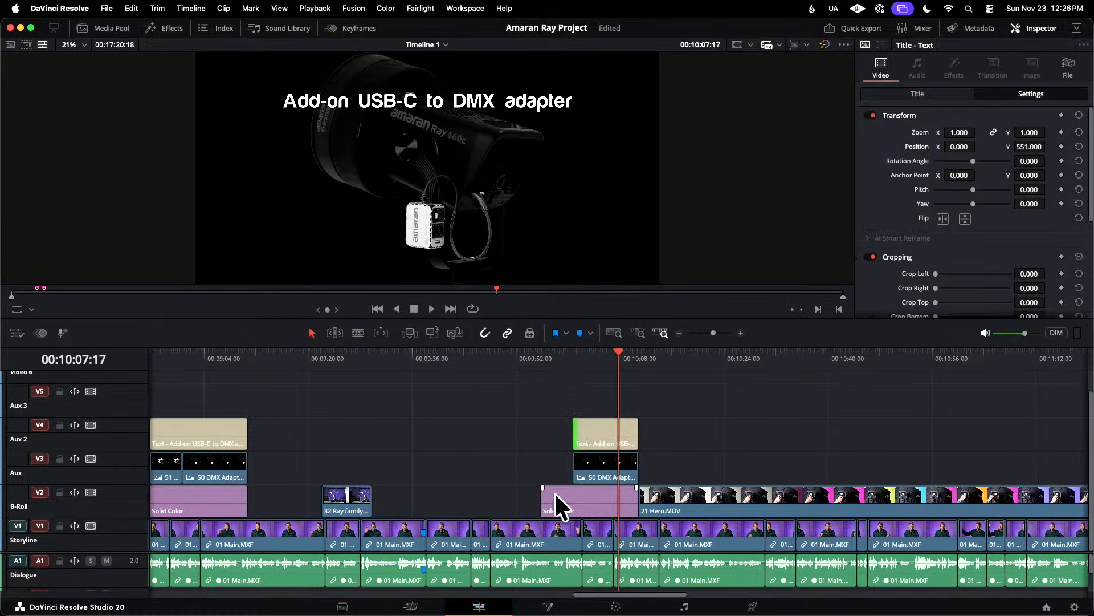
{"action": "left_click_drag", "start_coordinate": [548, 501], "coordinate": [575, 499]}
- Play back the copied stack and trim the ends of its solid color, adapter image and title to 00:10:07:23
{"action": "left_click", "coordinate": [559, 361]}
{"action": "key", "text": "space"}
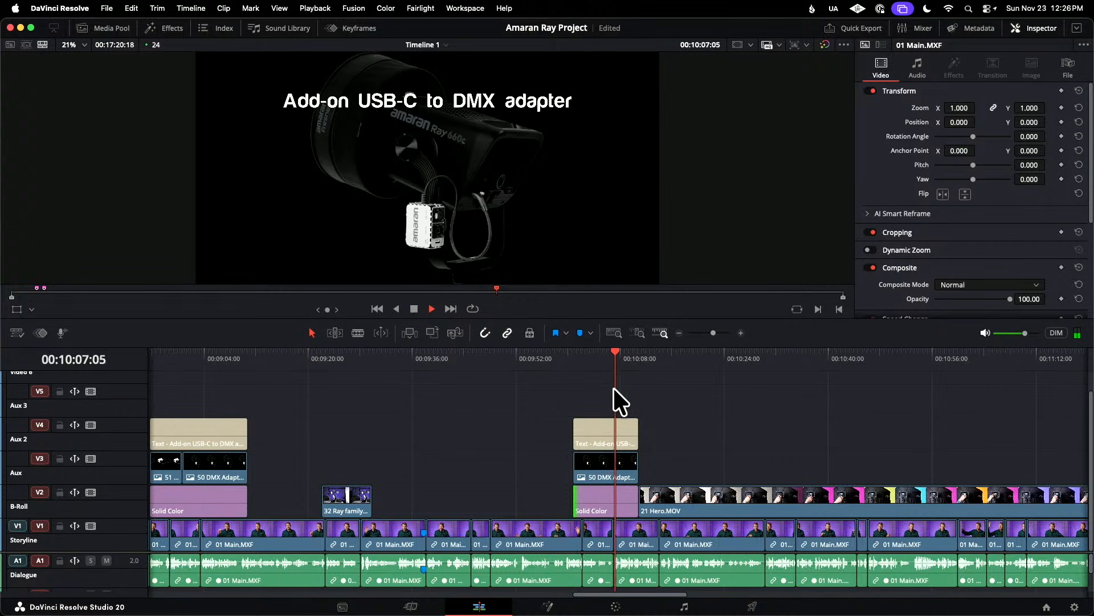
{"action": "left_click_drag", "start_coordinate": [634, 510], "coordinate": [620, 468]}
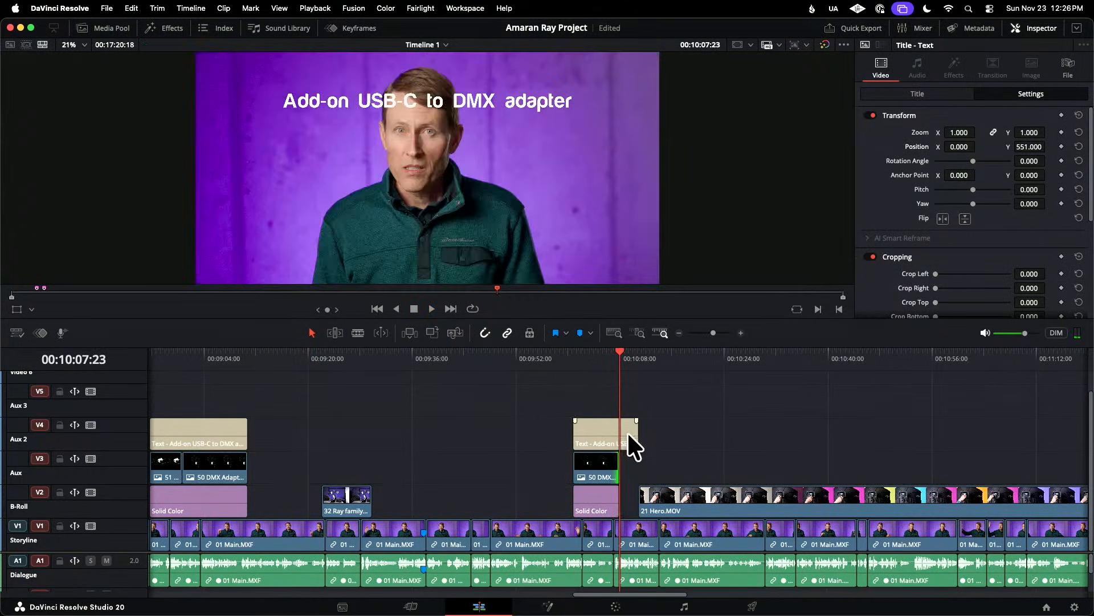
{"action": "left_click_drag", "start_coordinate": [630, 426], "coordinate": [619, 427]}
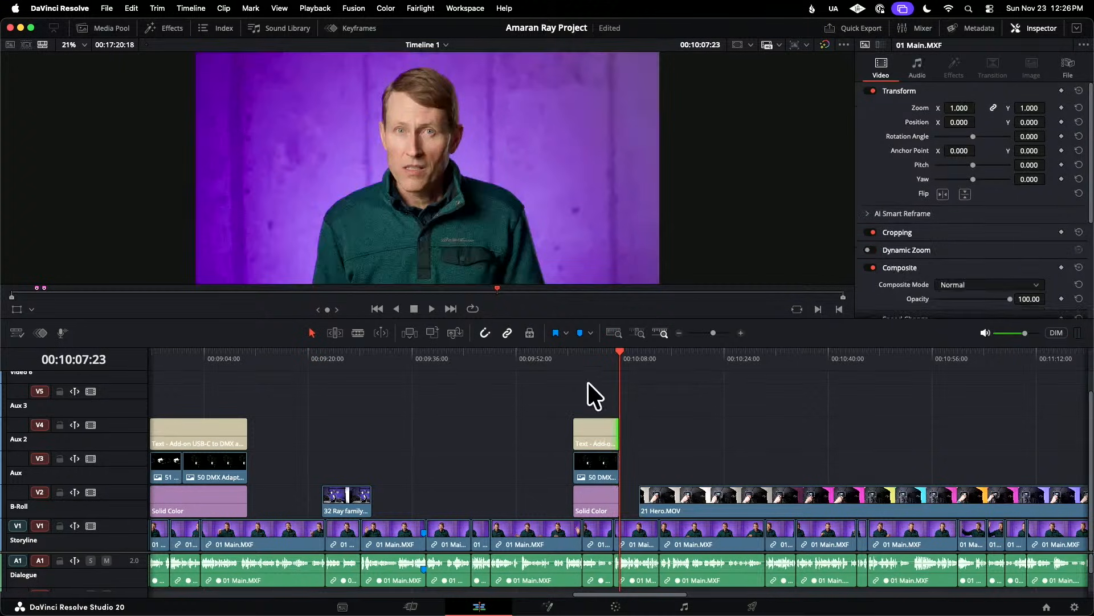
- Review the graphic's timing and trim the ends of all three stacked clips together to about 00:10:07:10
{"action": "left_click", "coordinate": [593, 352]}
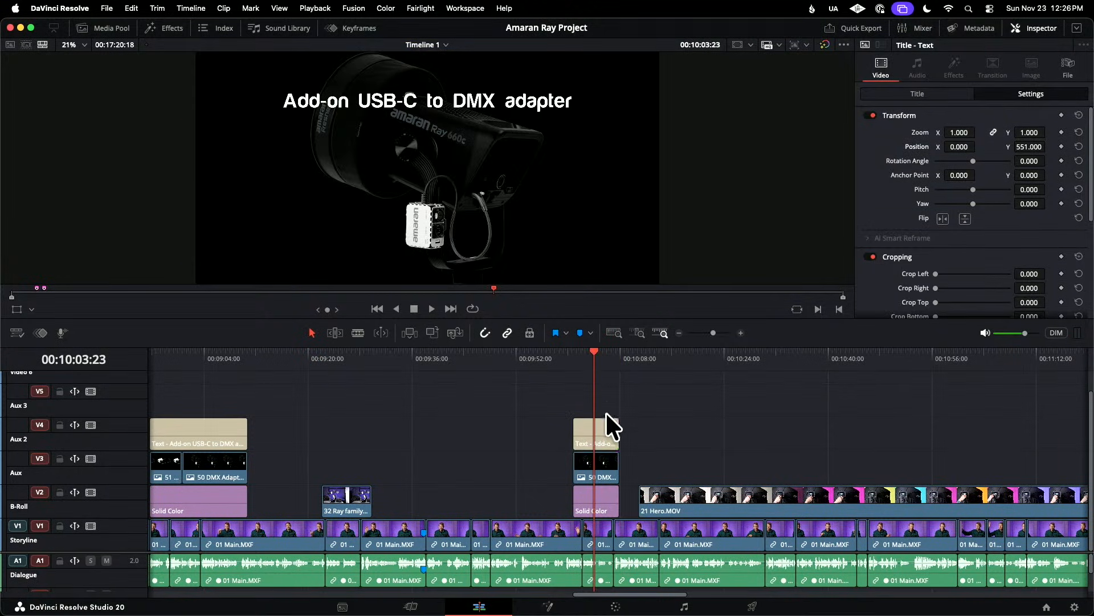
{"action": "left_click_drag", "start_coordinate": [619, 467], "coordinate": [610, 463]}
{"action": "key", "text": "space"}
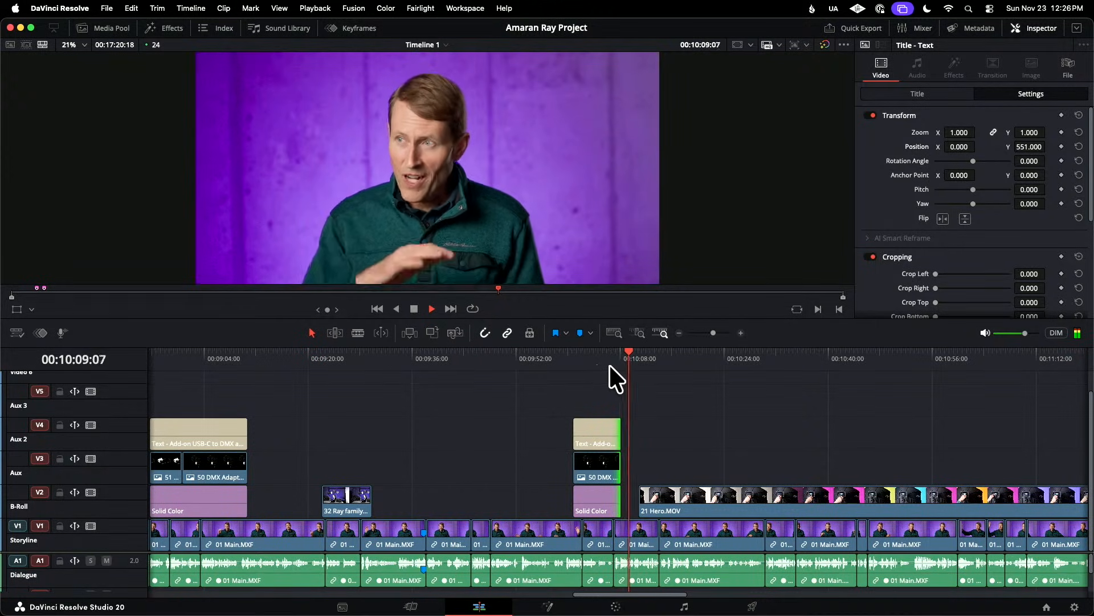
{"action": "key", "text": "space"}
{"action": "left_click", "coordinate": [622, 361]}
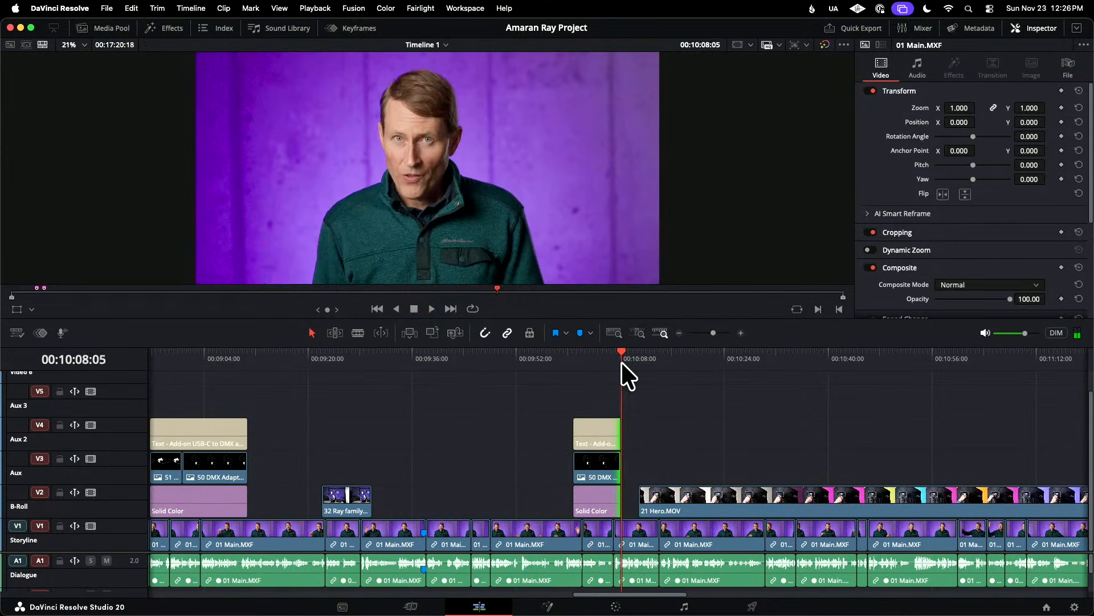
{"action": "key", "text": "super+equal"}
{"action": "key", "text": "super+equal"}
{"action": "key", "text": "super+equal"}
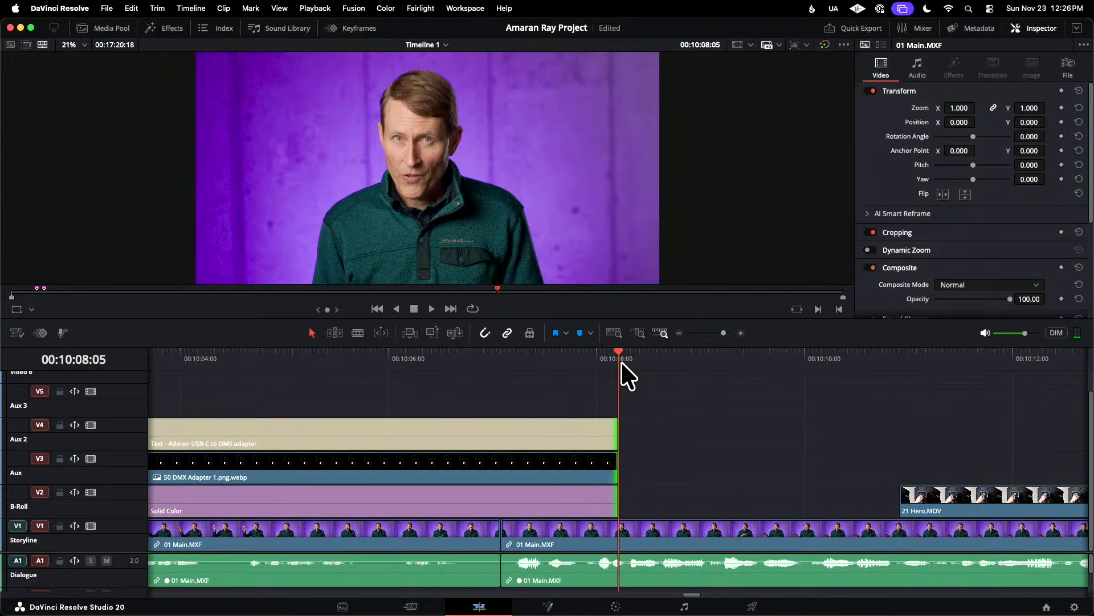
{"action": "left_click_drag", "start_coordinate": [603, 374], "coordinate": [528, 503]}
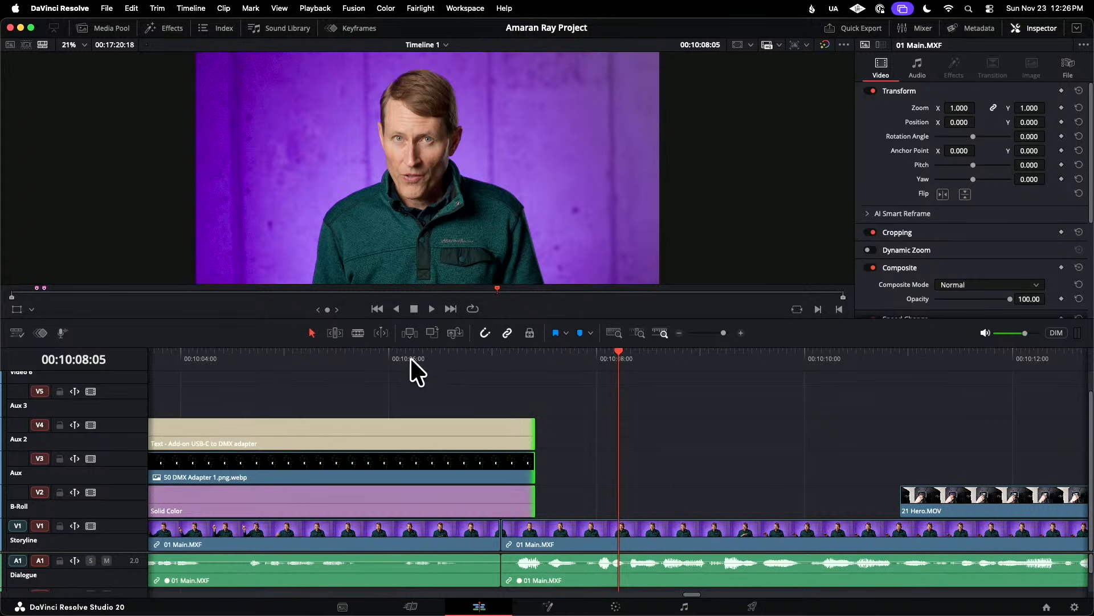
- Play back the graphic's ending and extend the ends of all three stacked clips together to about 00:10:07:18
{"action": "left_click", "coordinate": [332, 352]}
{"action": "key", "text": "space"}
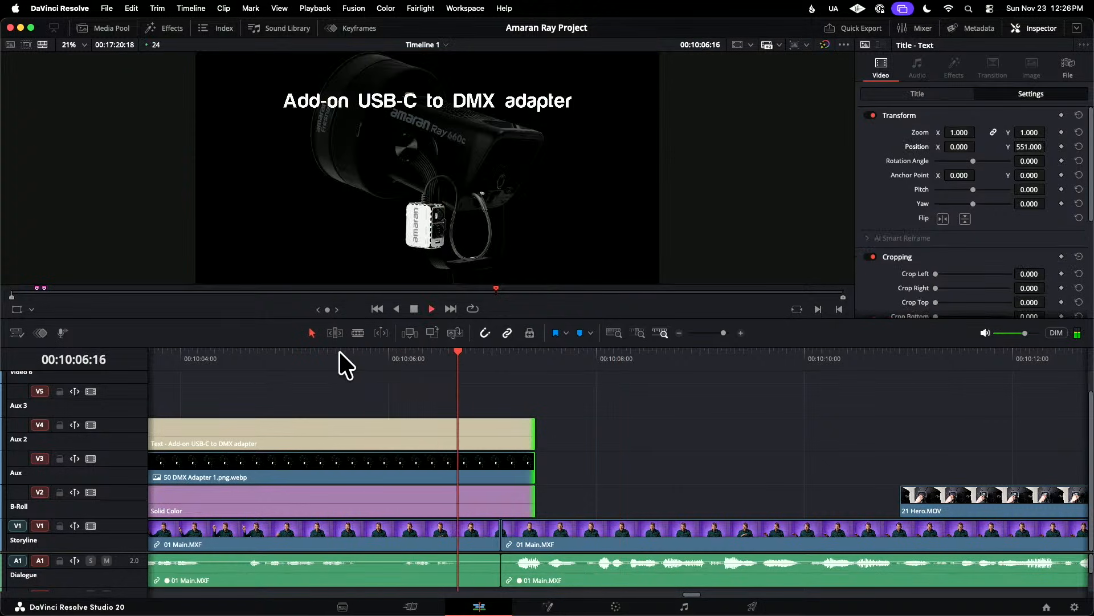
{"action": "key", "text": "space"}
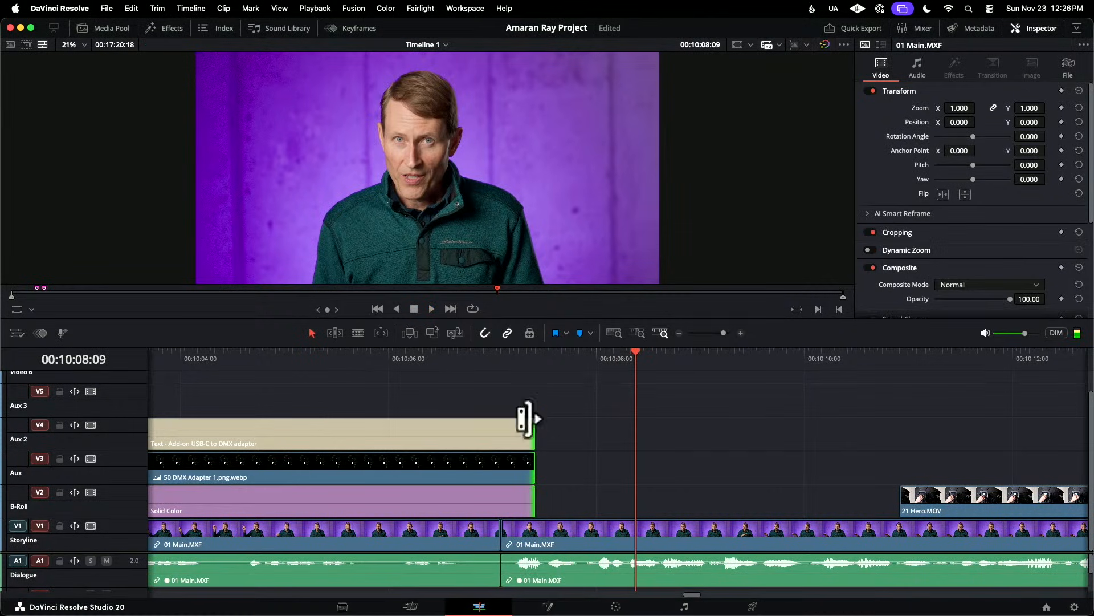
{"action": "left_click_drag", "start_coordinate": [534, 496], "coordinate": [558, 478]}
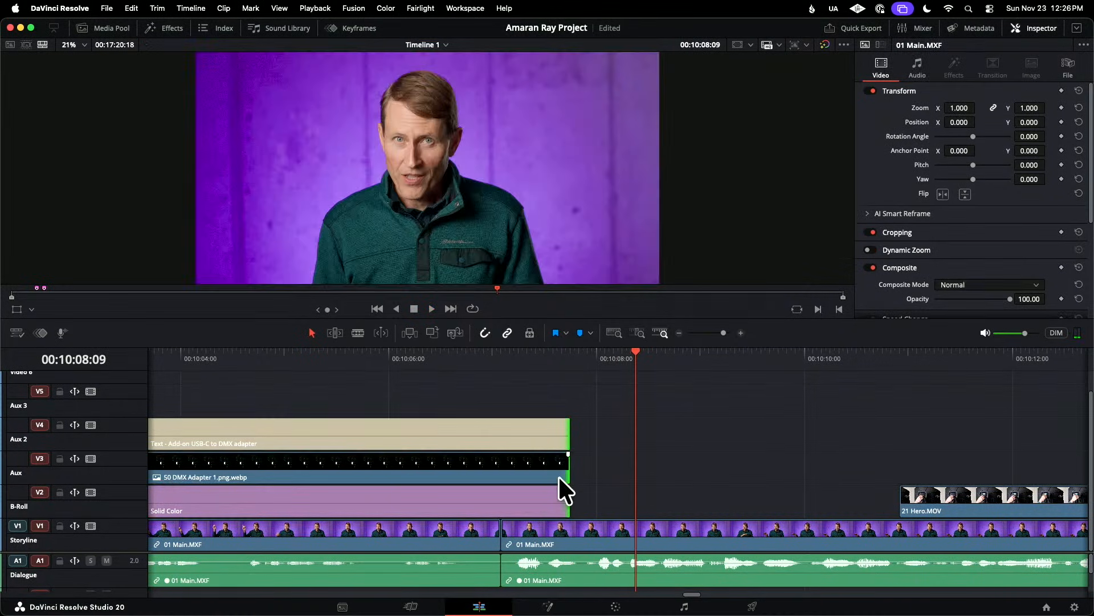
{"action": "left_click", "coordinate": [410, 360]}
{"action": "key", "text": "space"}
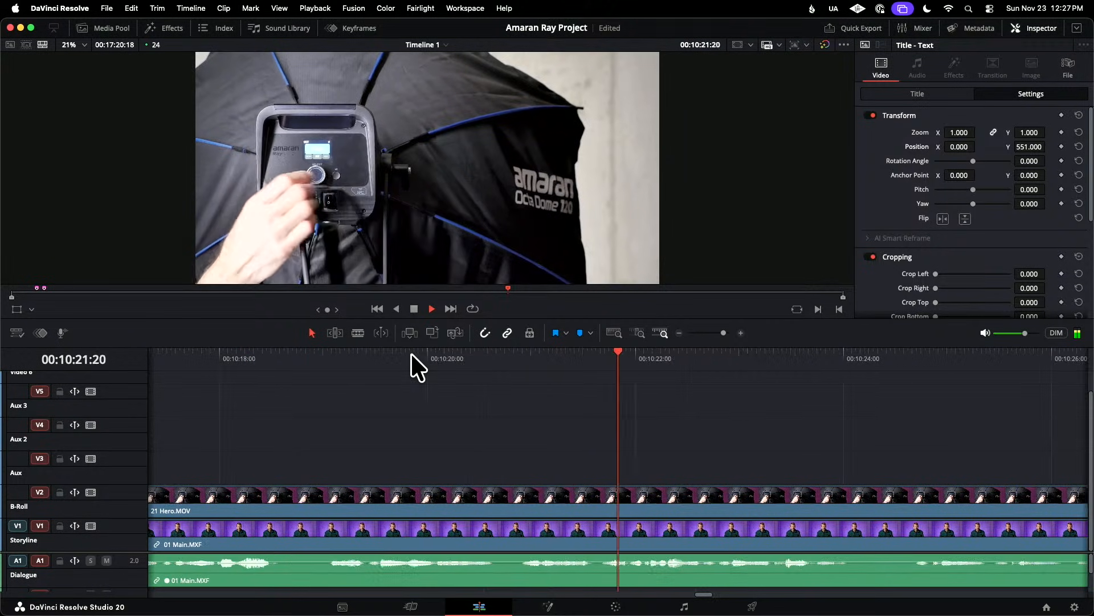
- Lower the gain of the 21 Hero.MOV clip to 0.84 on the Color page and return to the Edit page
{"action": "key", "text": "space"}
{"action": "left_click", "coordinate": [532, 493]}
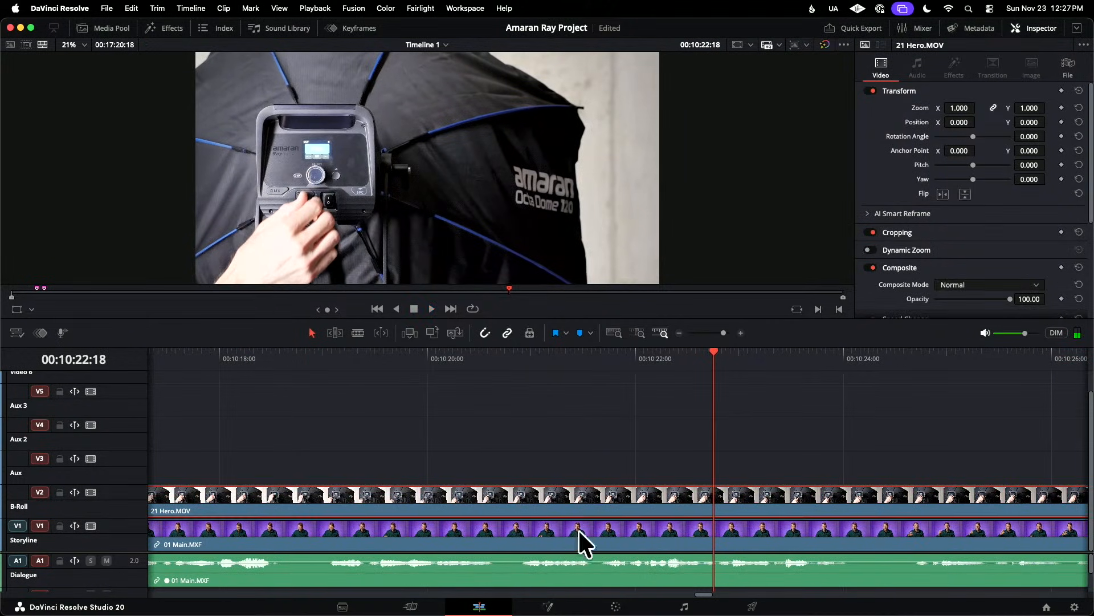
{"action": "left_click", "coordinate": [616, 606]}
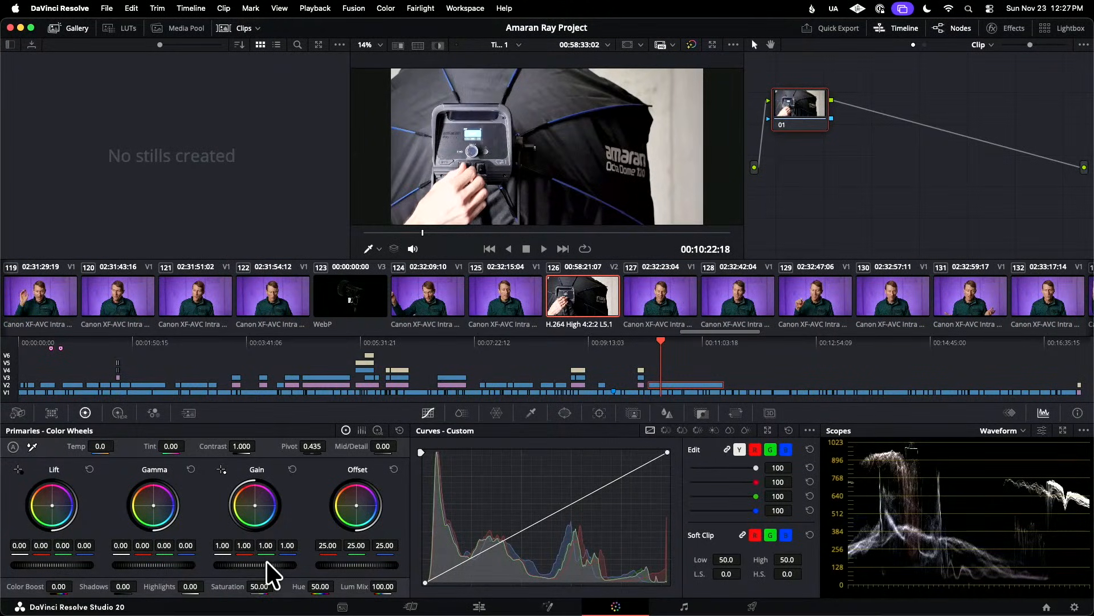
{"action": "mouse_move", "coordinate": [255, 564]}
{"action": "left_mouse_down"}
{"action": "mouse_move", "coordinate": [222, 564]}
{"action": "mouse_move", "coordinate": [251, 564]}
{"action": "left_mouse_up"}
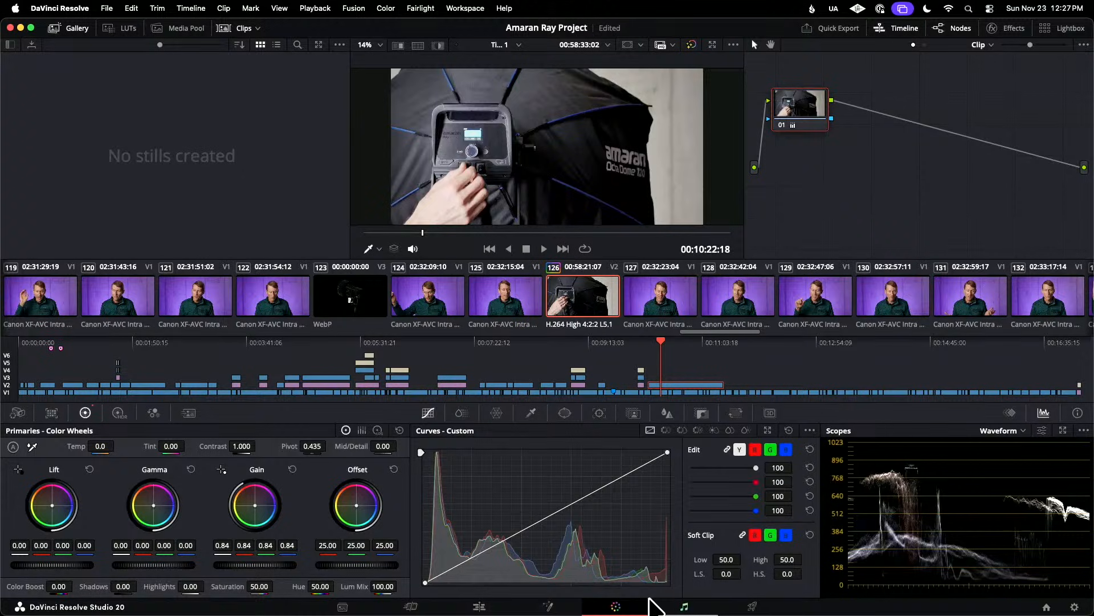
{"action": "left_click", "coordinate": [479, 607]}
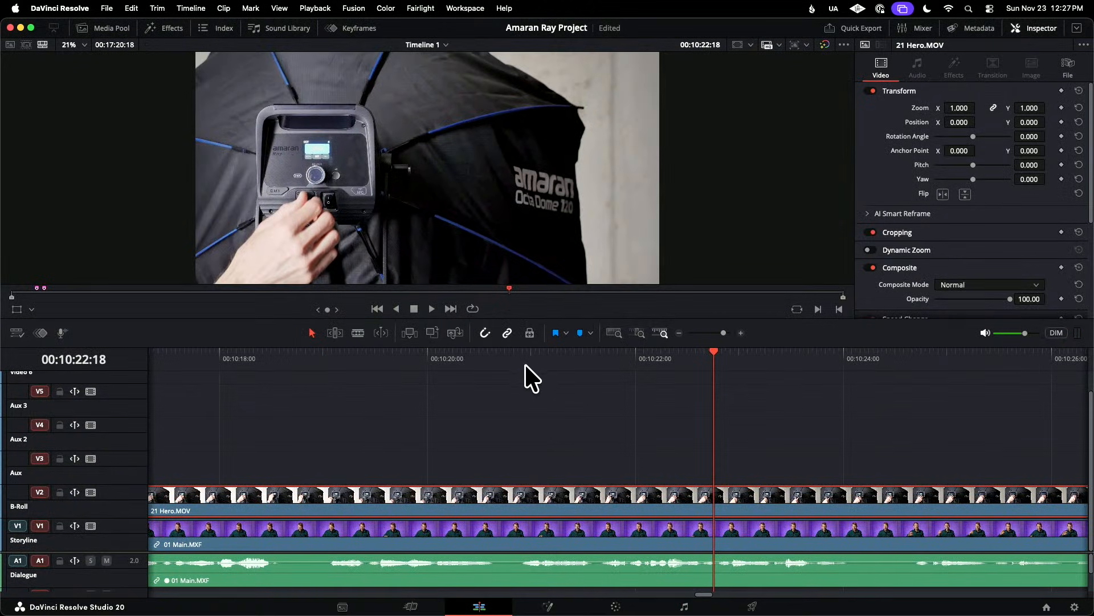
- Play through the 21 Hero.MOV clip, split it at about 00:10:53:12 and delete the part after the cut
{"action": "key", "text": "space"}
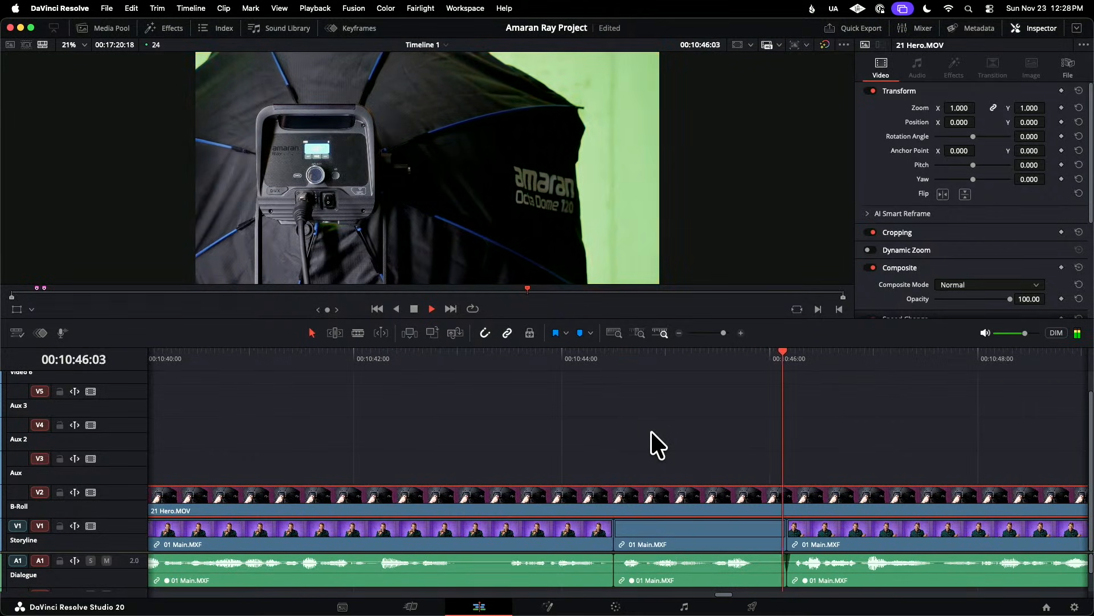
{"action": "key", "text": "space"}
{"action": "key", "text": "space"}
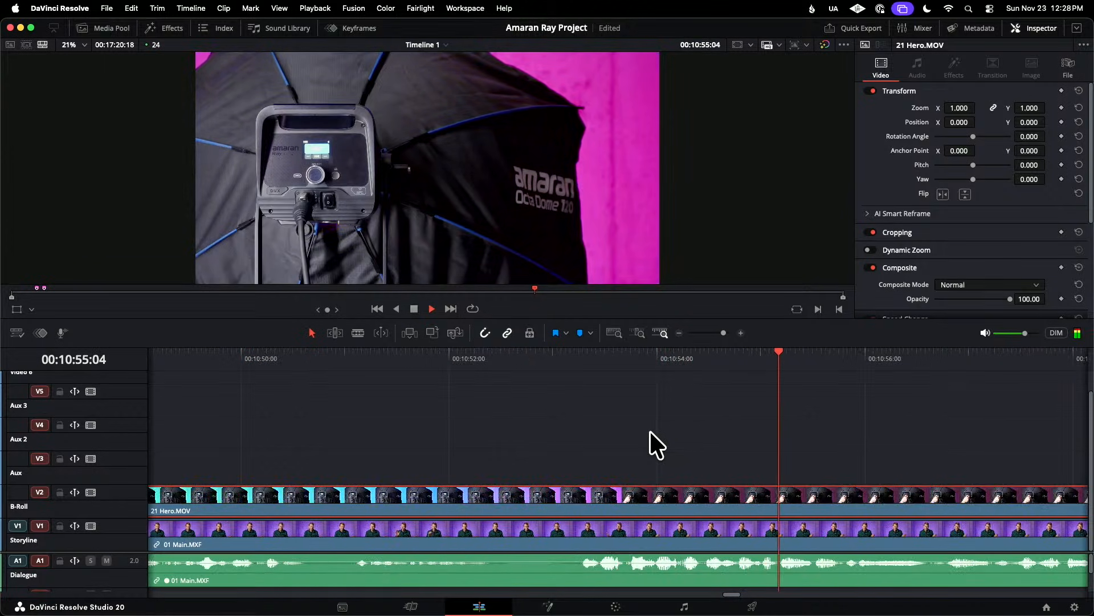
{"action": "key", "text": "space"}
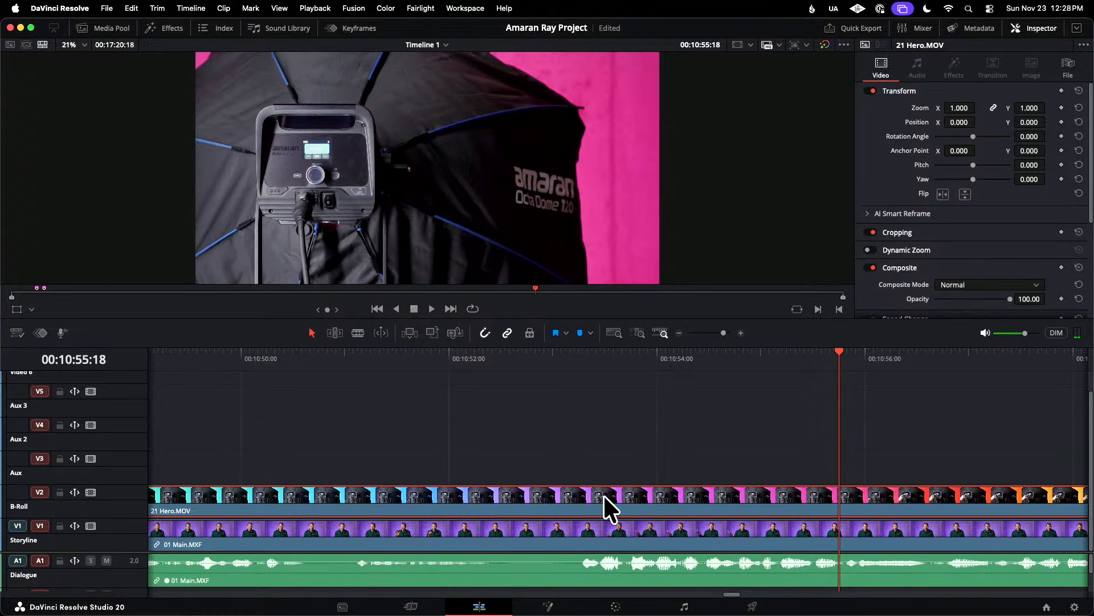
{"action": "key", "text": "b"}
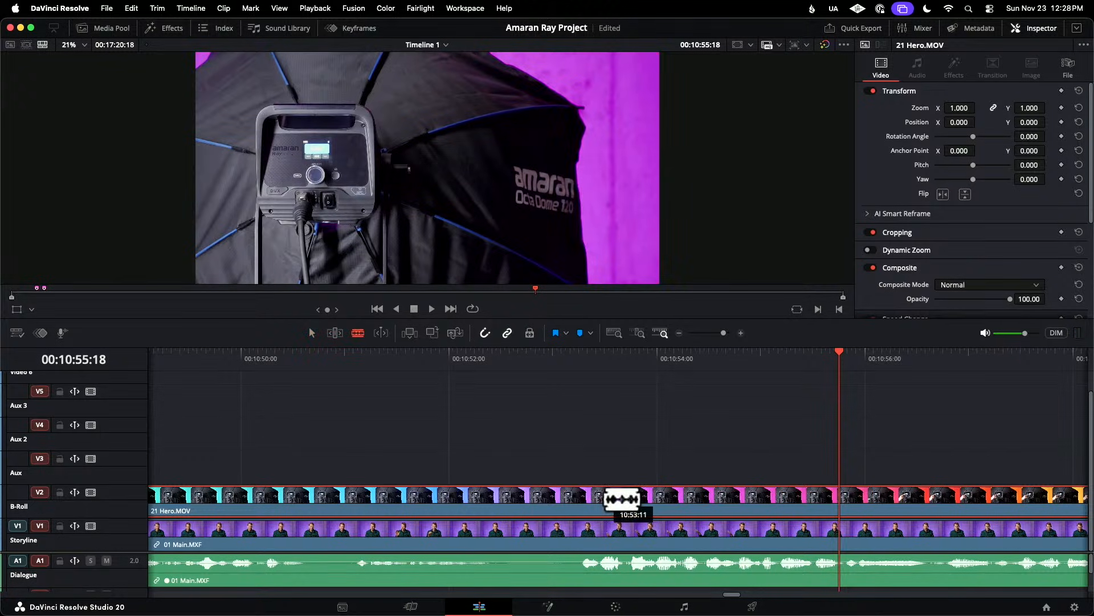
{"action": "left_click", "coordinate": [611, 497]}
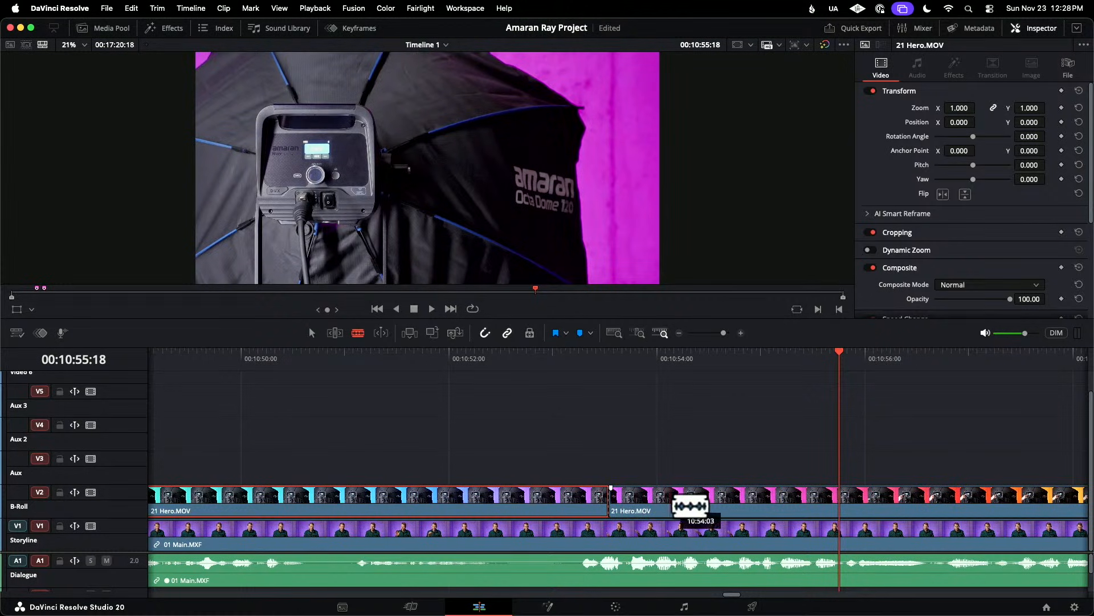
{"action": "key", "text": "a"}
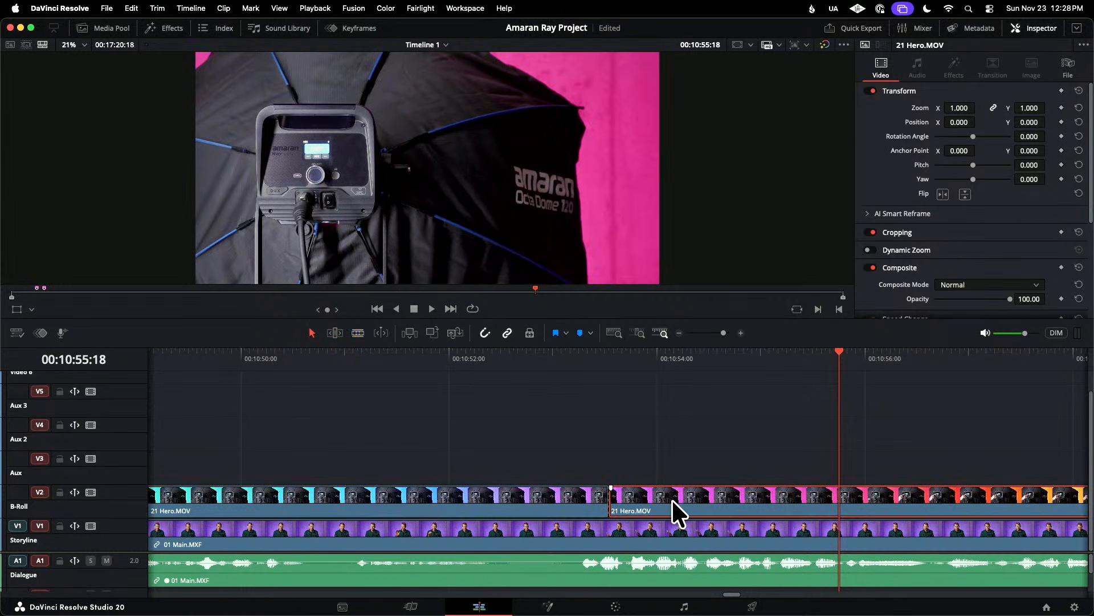
{"action": "key", "text": "BackSpace"}
- Extend the end of the 21 Hero.MOV clip to about 00:10:53:20 and play back past the cut
{"action": "left_click", "coordinate": [564, 356]}
{"action": "key", "text": "space"}
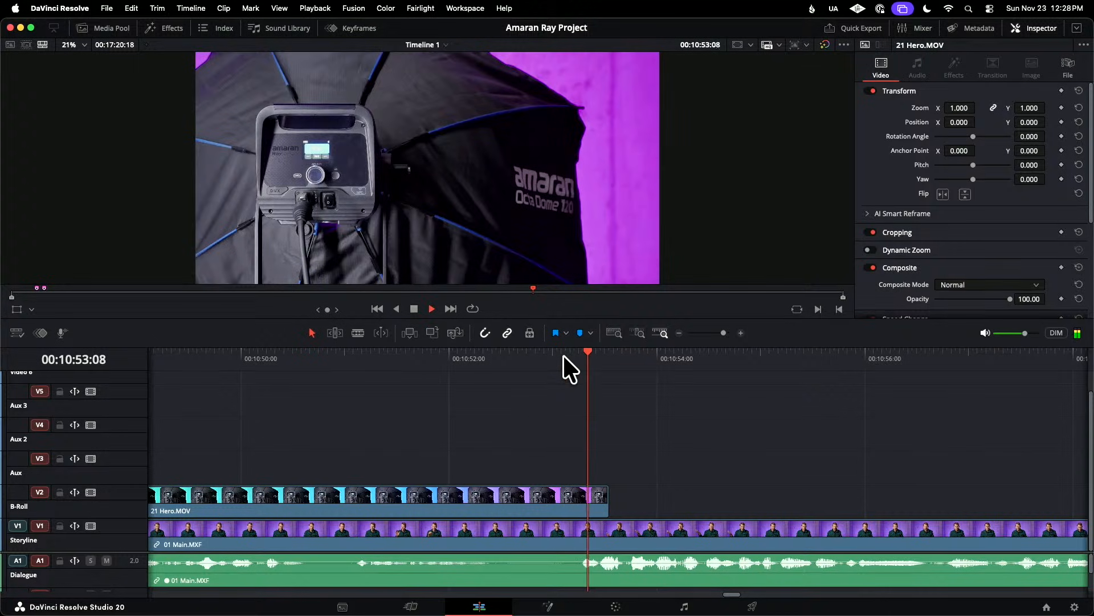
{"action": "key", "text": "space"}
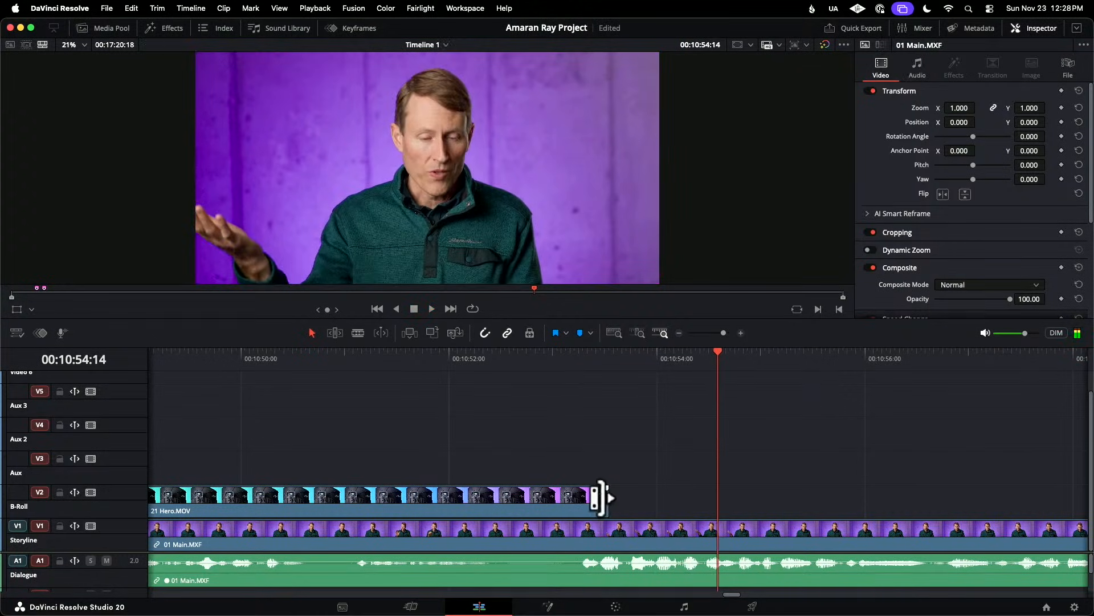
{"action": "left_click_drag", "start_coordinate": [599, 497], "coordinate": [637, 499]}
{"action": "left_click", "coordinate": [500, 359]}
{"action": "key", "text": "space"}
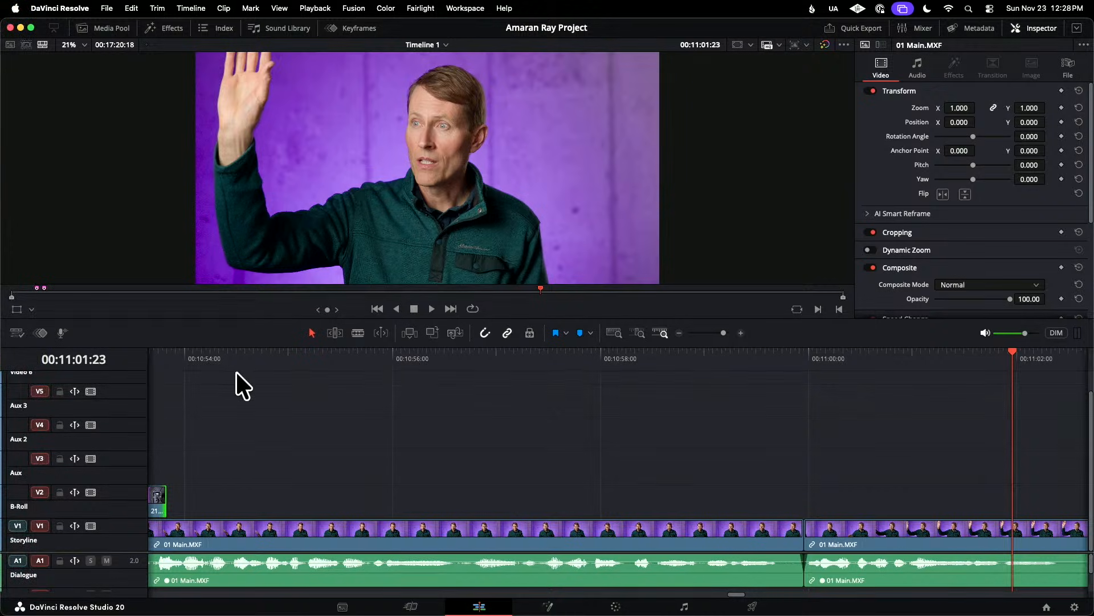
- Load 21 Hero.MOV from the media pool beside the timeline viewer, hide the Inspector and scrub the source to 01:00:30:08
{"action": "left_click", "coordinate": [104, 28]}
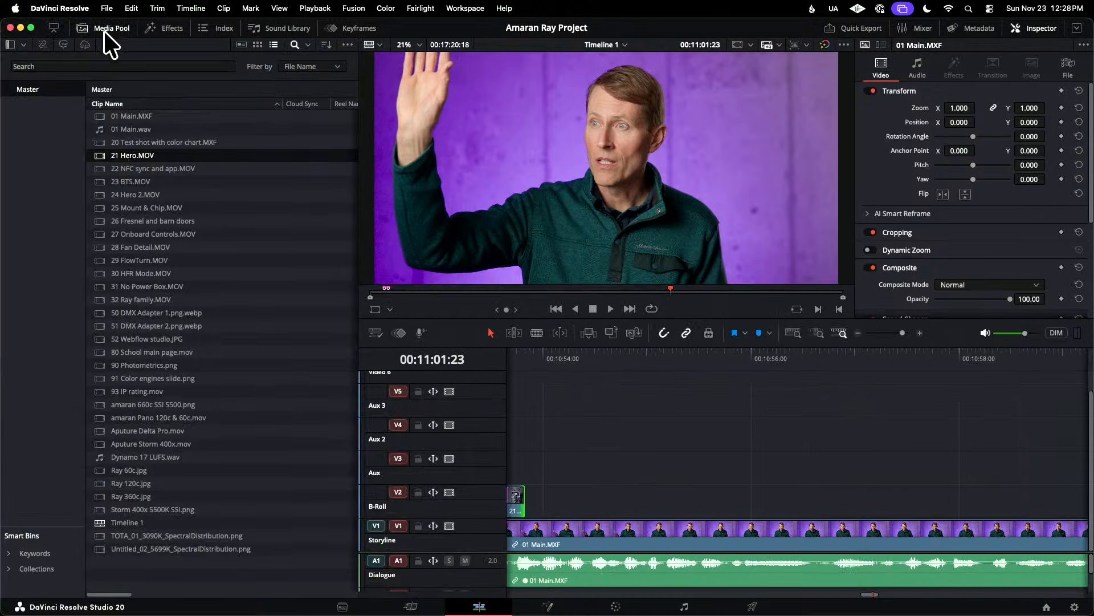
{"action": "double_click", "coordinate": [100, 154]}
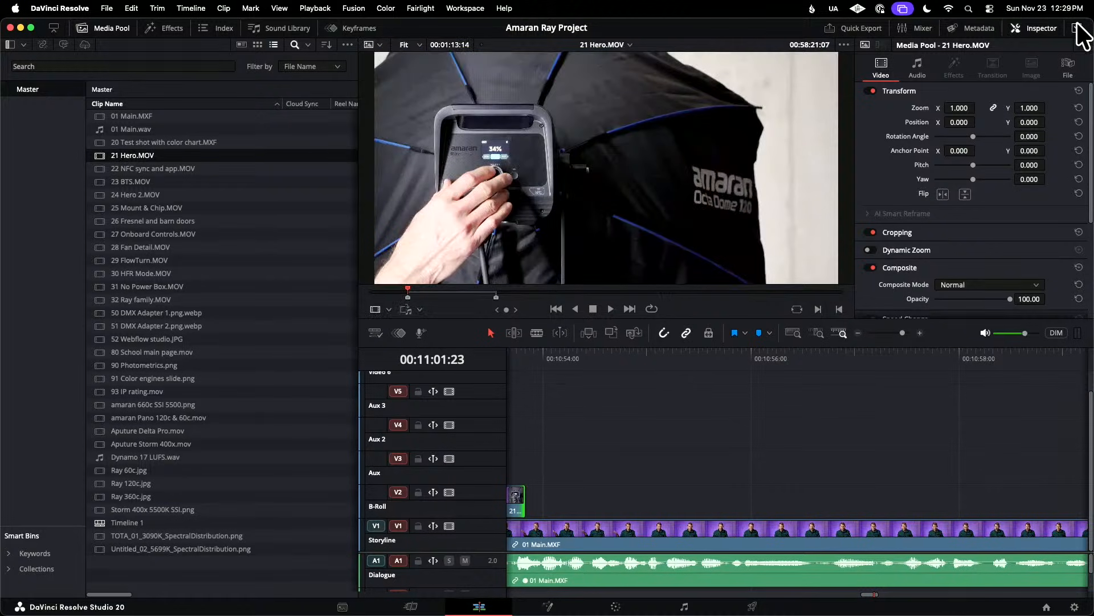
{"action": "left_click", "coordinate": [1046, 27]}
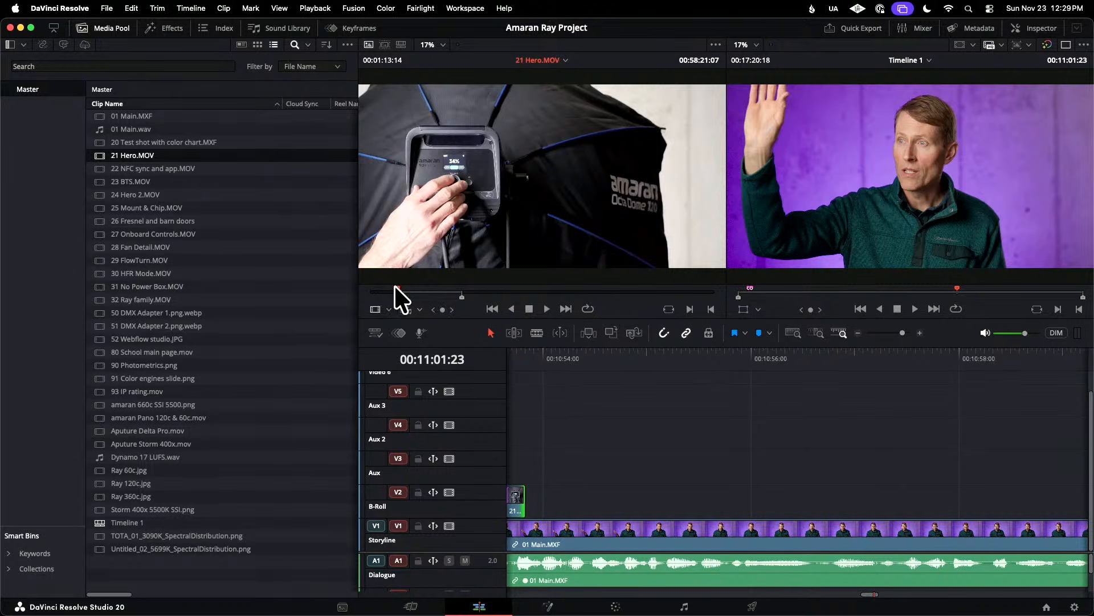
{"action": "left_click_drag", "start_coordinate": [395, 287], "coordinate": [510, 287]}
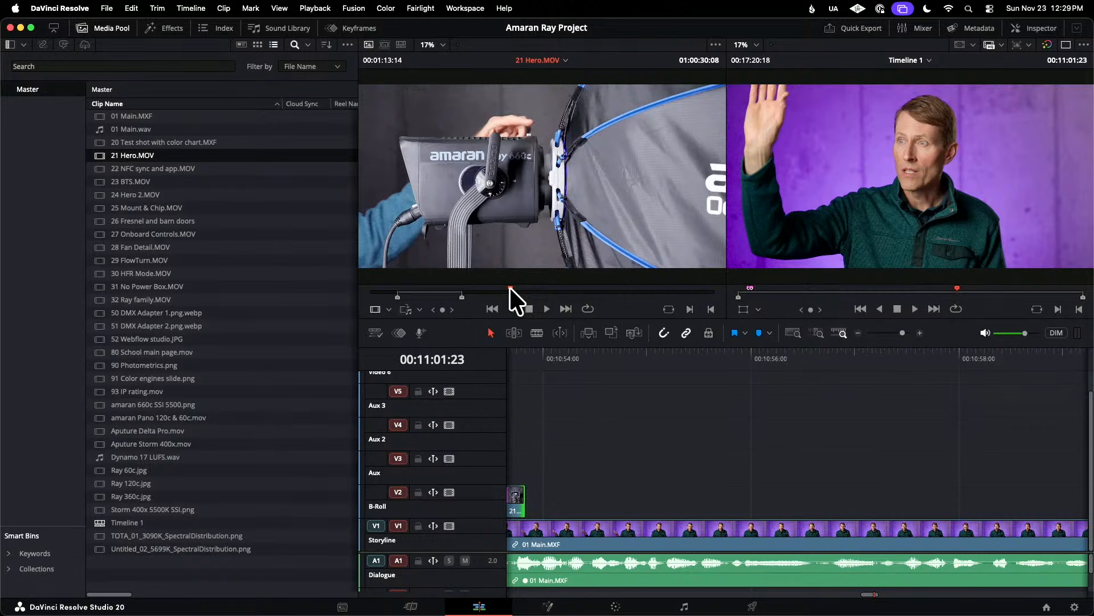
- Mark 21 Hero.MOV from 01:00:30:08 to 01:00:38:19 and place that range on the B-Roll track directly after the existing 21 Hero.MOV clip
{"action": "key", "text": "i"}
{"action": "left_click_drag", "start_coordinate": [515, 288], "coordinate": [518, 286]}
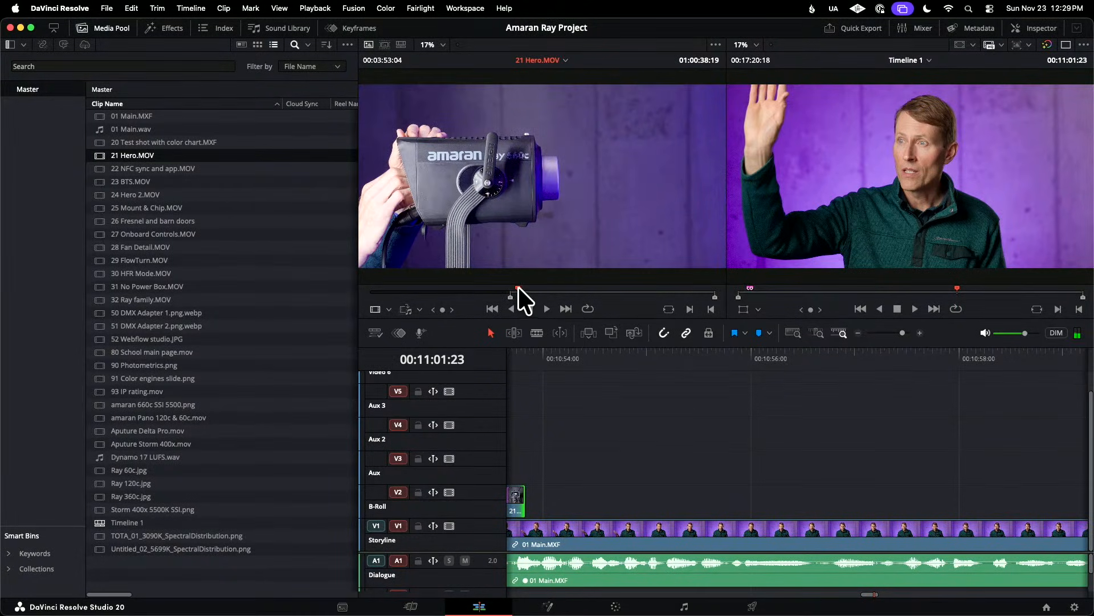
{"action": "key", "text": "o"}
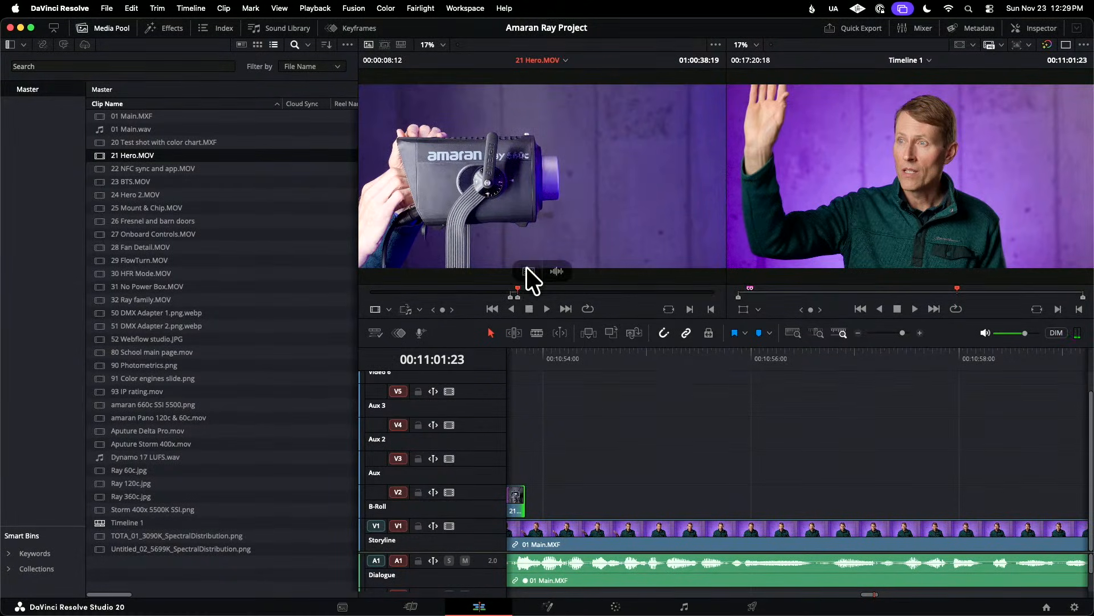
{"action": "left_click_drag", "start_coordinate": [525, 265], "coordinate": [524, 488]}
- Play through the new 21 Hero.MOV clip, split it at about 00:11:00:05 and delete the part after the cut
{"action": "left_click", "coordinate": [511, 351]}
{"action": "key", "text": "space"}
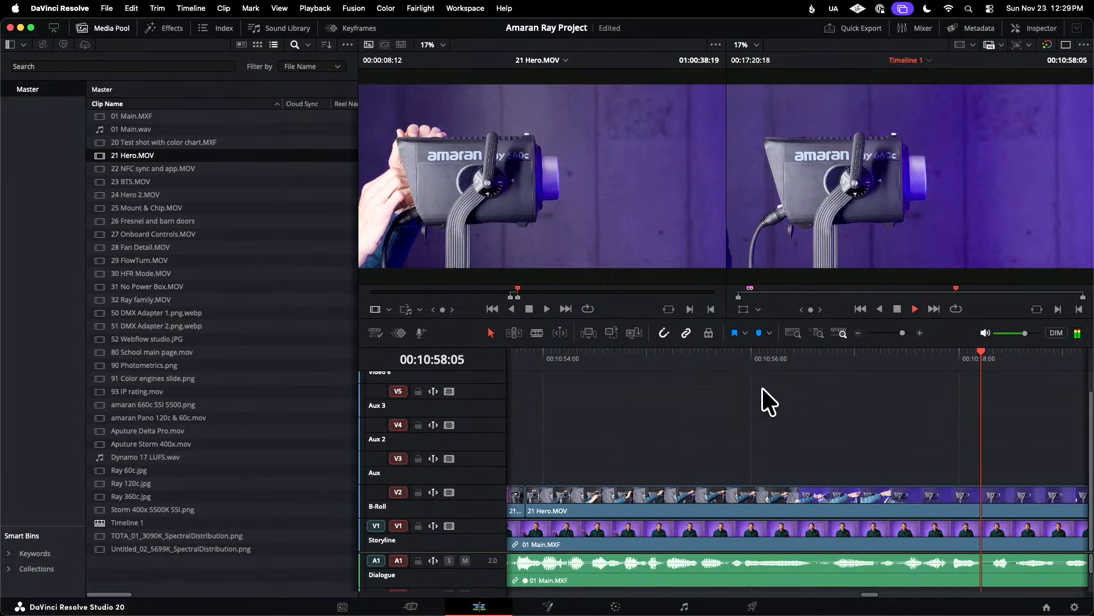
{"action": "key", "text": "space"}
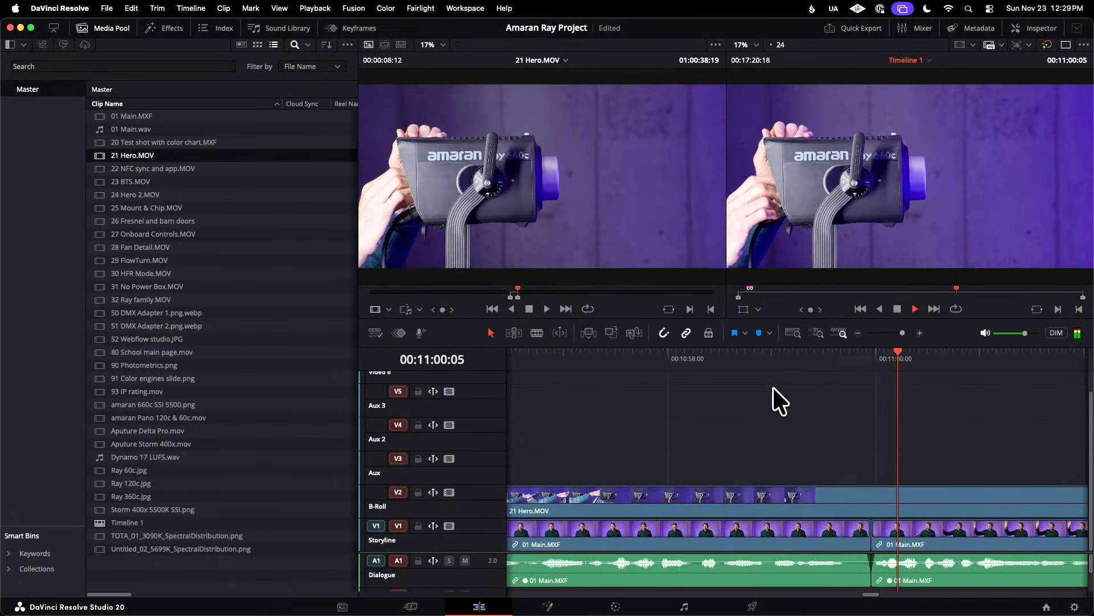
{"action": "key", "text": "space"}
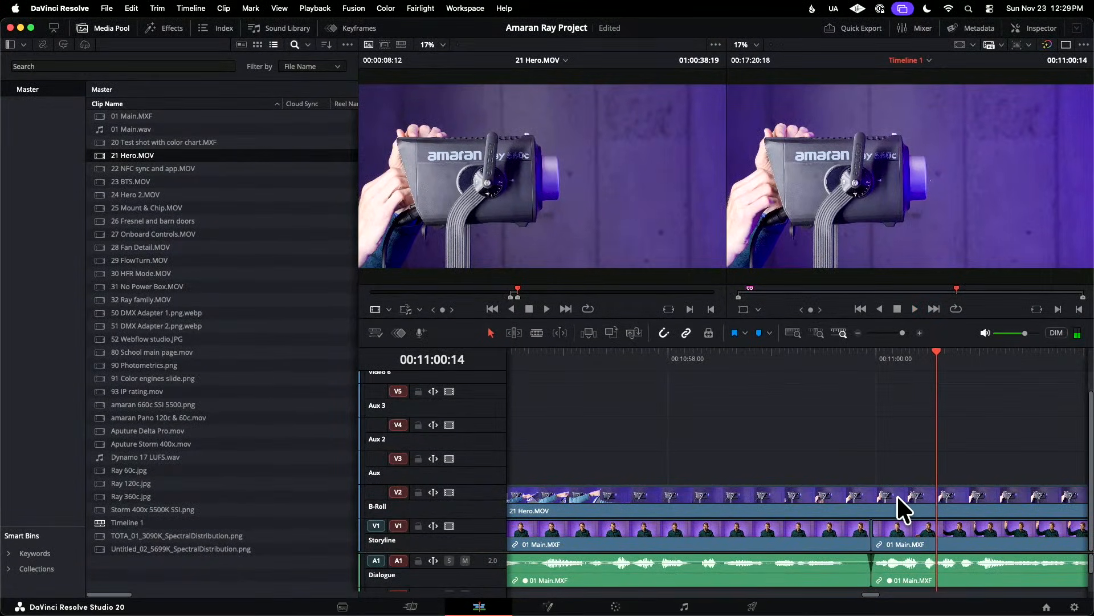
{"action": "left_click_drag", "start_coordinate": [898, 494], "coordinate": [954, 496]}
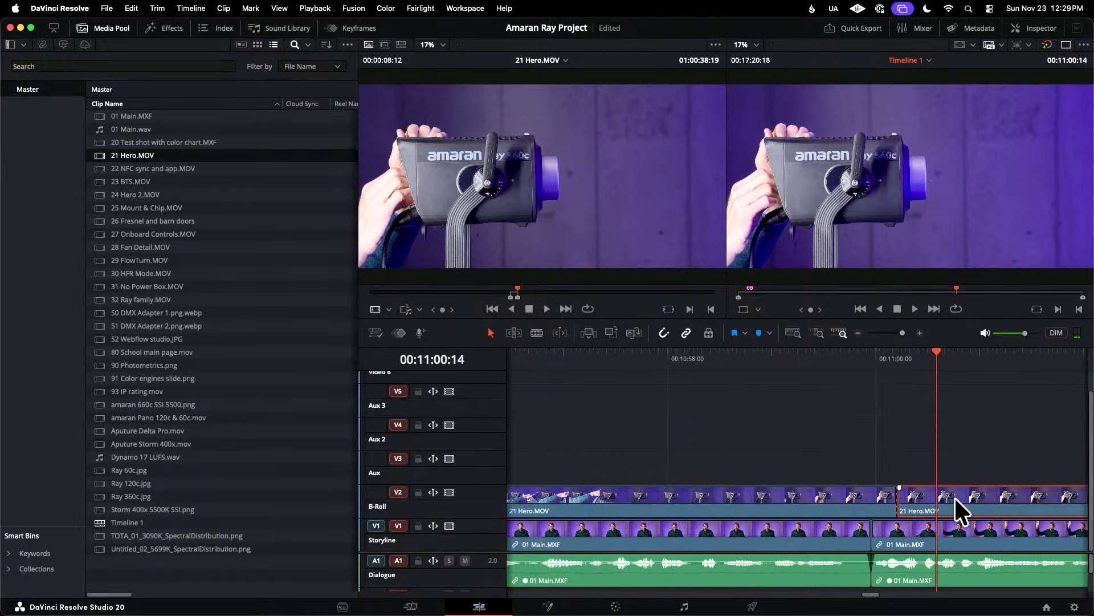
{"action": "key", "text": "BackSpace"}
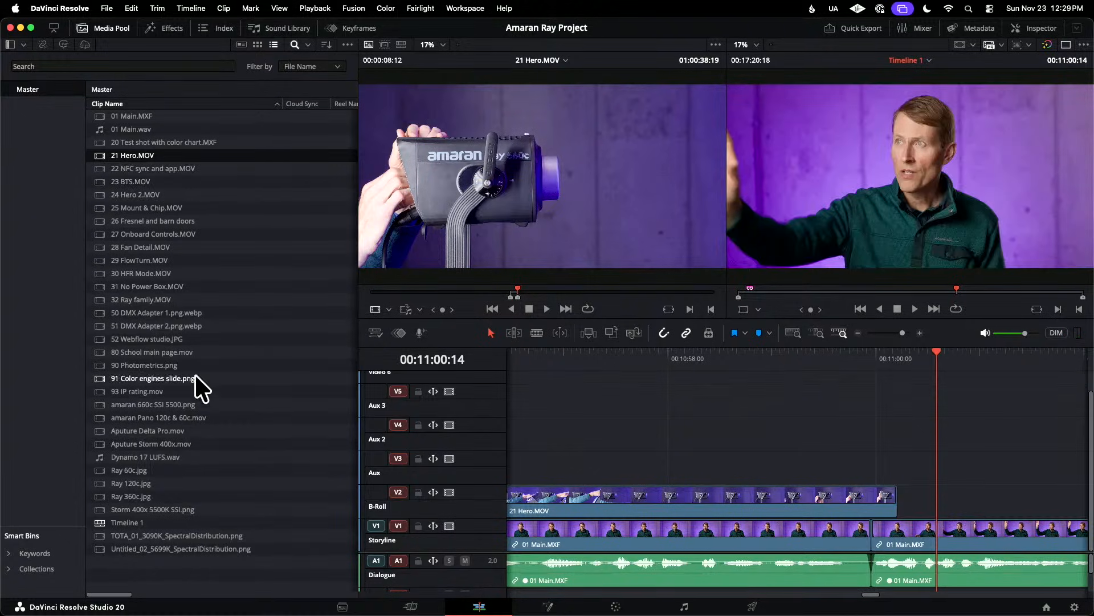
- Load 23 BTS.MOV, mark its out point at 01:07:33:10, place it on the B-Roll track after 21 Hero.MOV and check the cut
{"action": "left_click", "coordinate": [104, 180]}
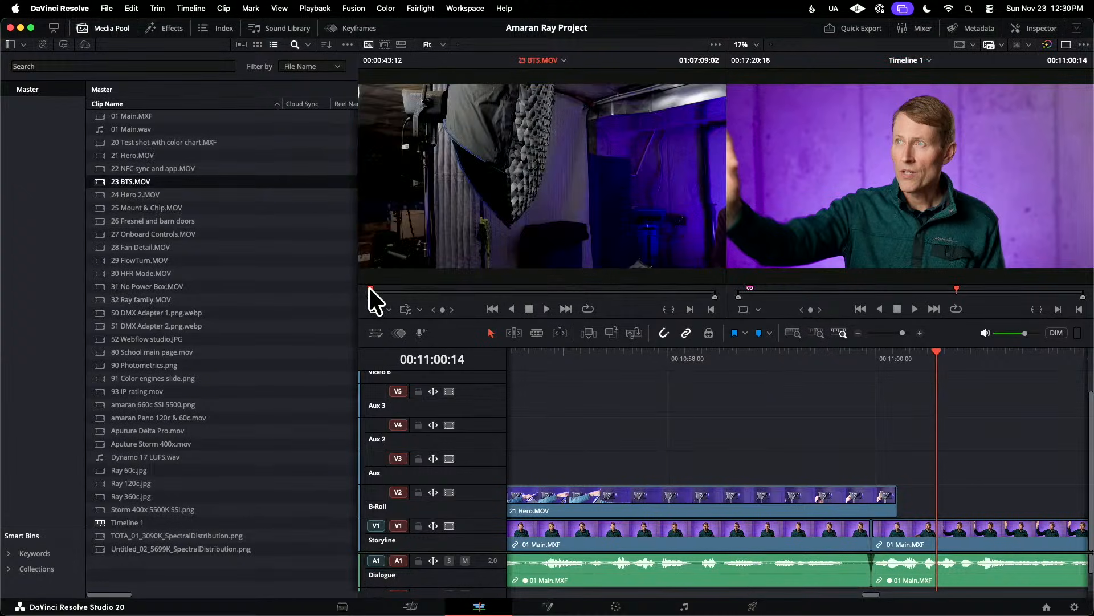
{"action": "left_click_drag", "start_coordinate": [386, 289], "coordinate": [555, 295]}
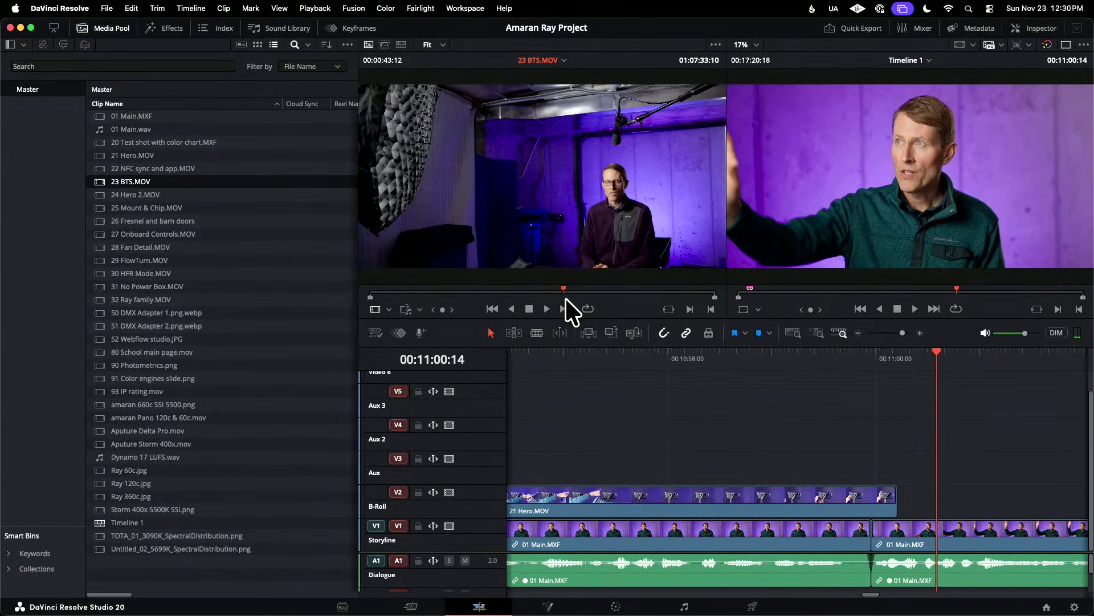
{"action": "key", "text": "o"}
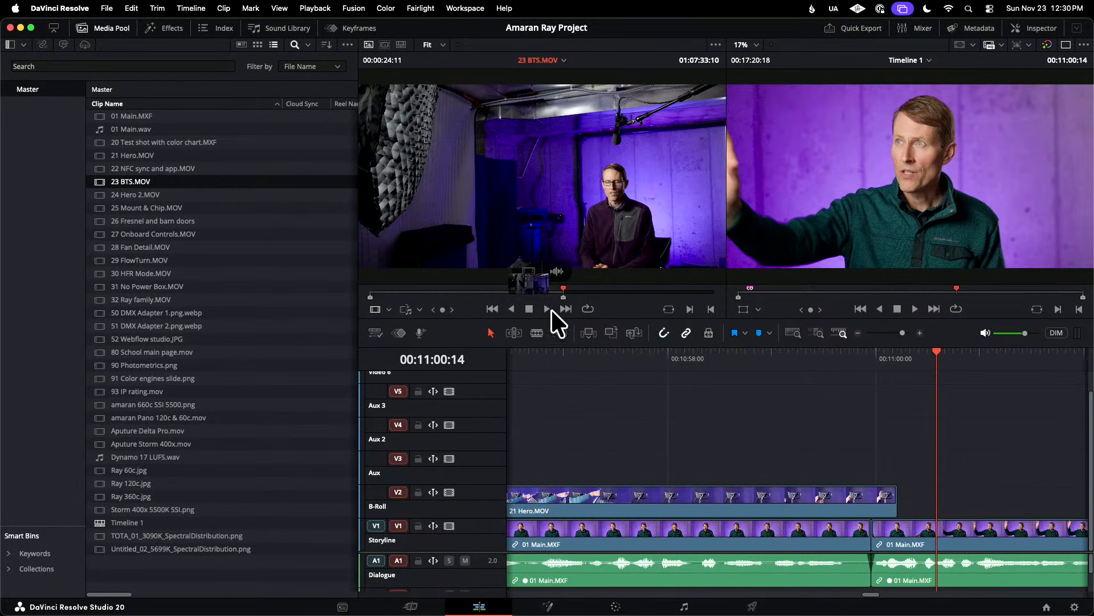
{"action": "left_click_drag", "start_coordinate": [552, 309], "coordinate": [912, 489]}
{"action": "left_click", "coordinate": [855, 353]}
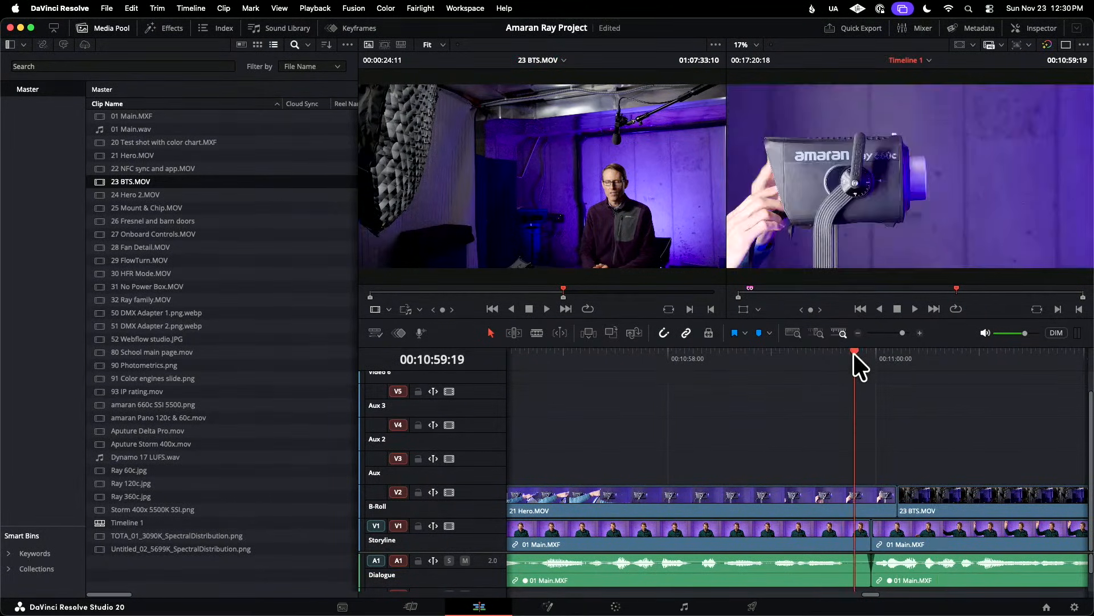
{"action": "left_click", "coordinate": [944, 353]}
{"action": "left_click", "coordinate": [729, 354]}
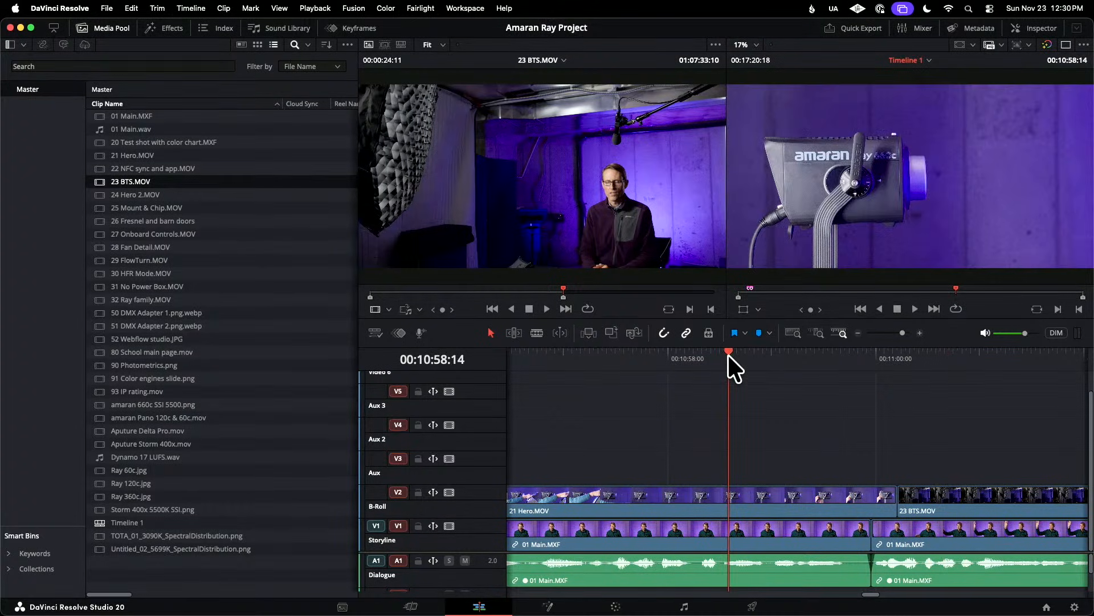
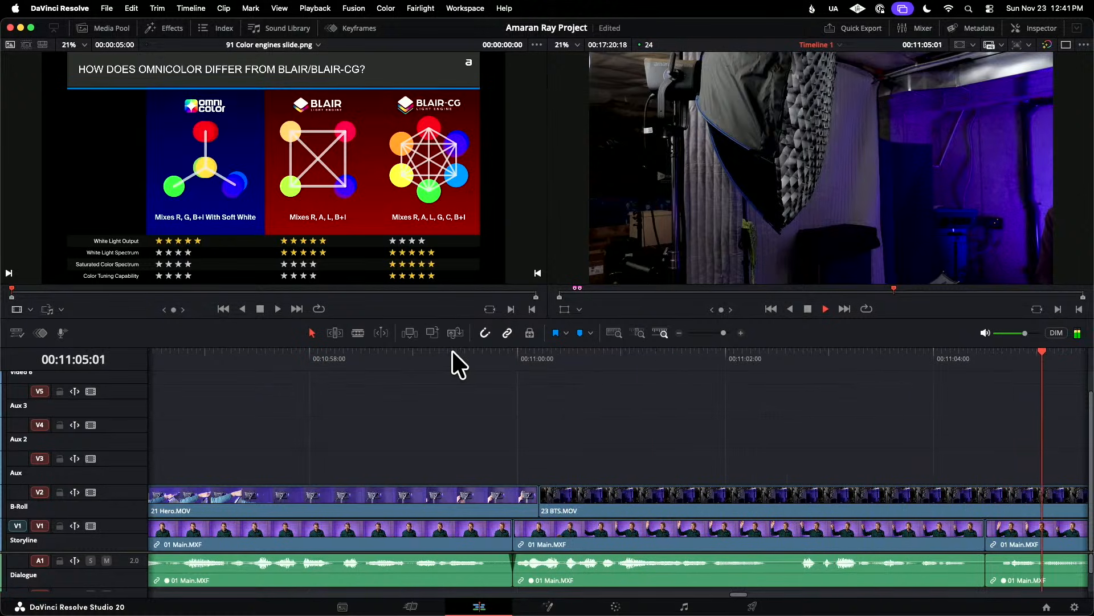
- Play through the 23 BTS.MOV clip, split it at about 00:11:22:02 and delete the part after the cut
{"action": "key", "text": "space"}
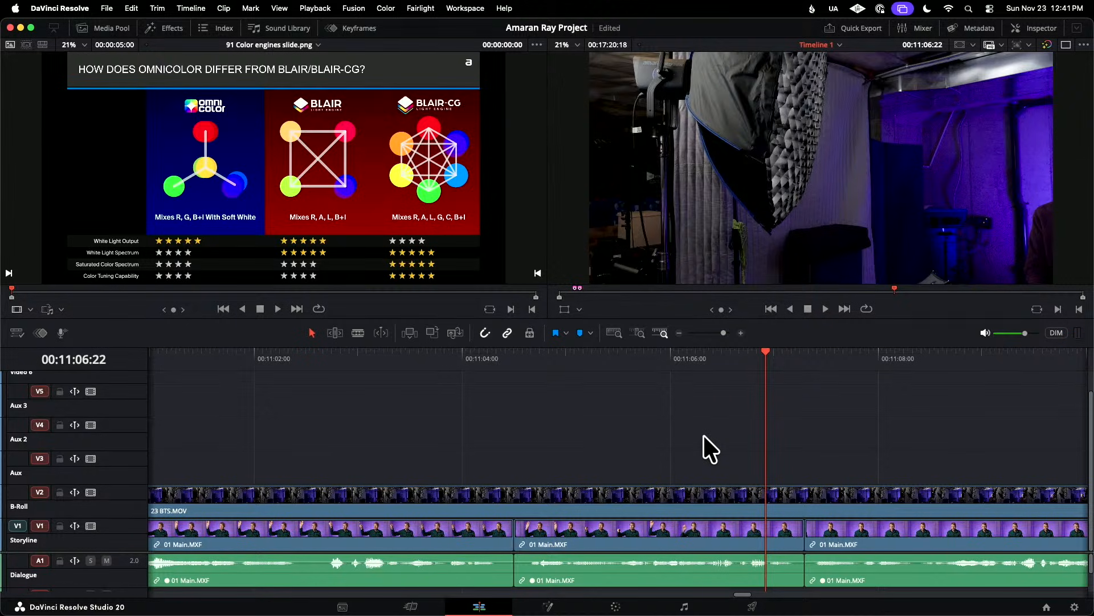
{"action": "key", "text": "space"}
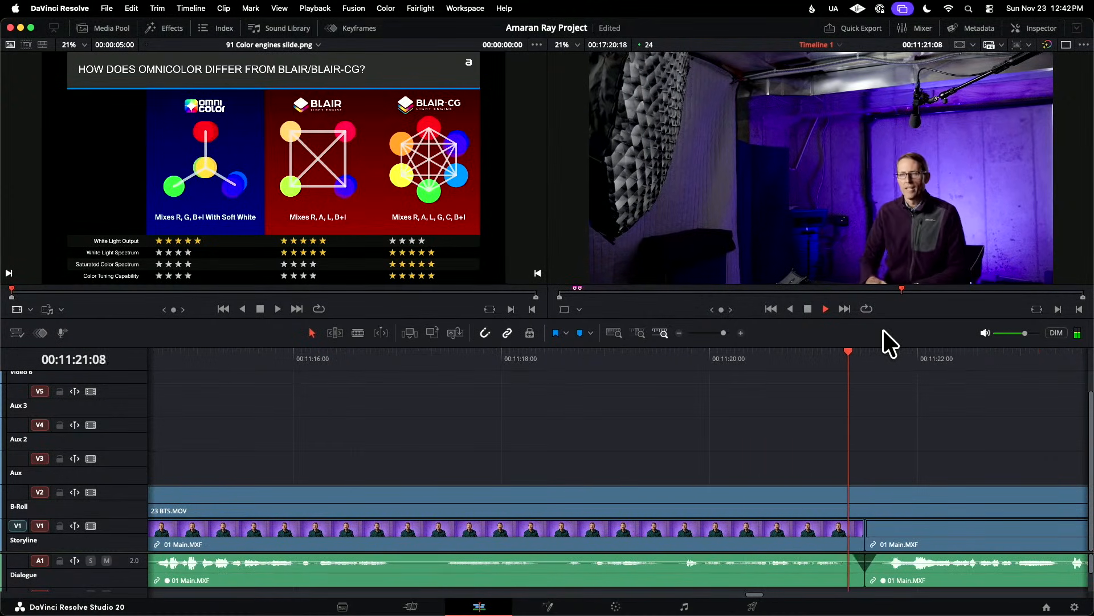
{"action": "key", "text": "space"}
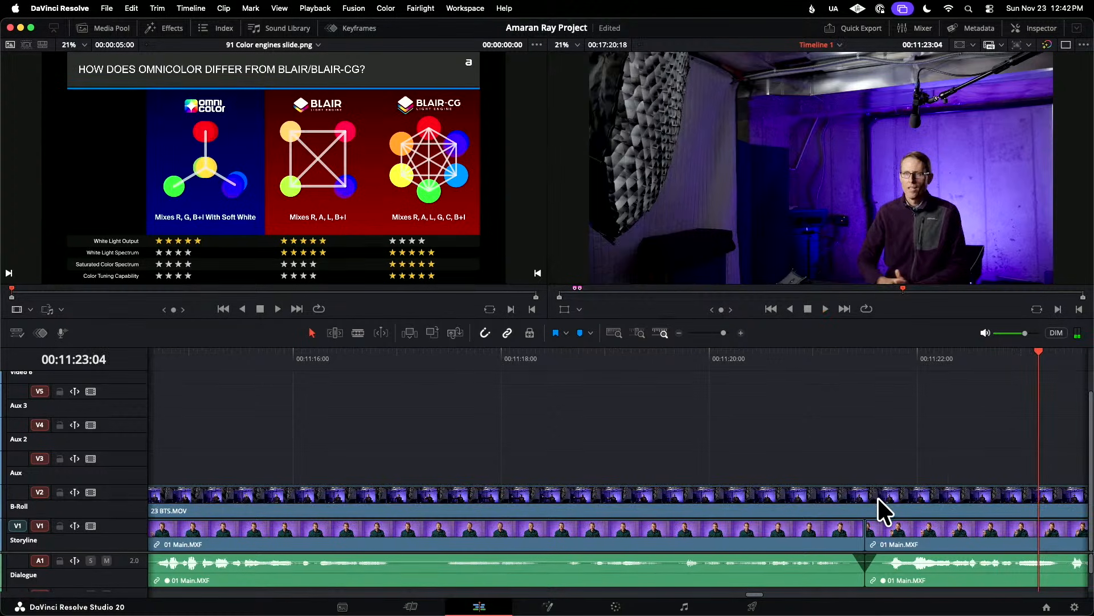
{"action": "key", "text": "b"}
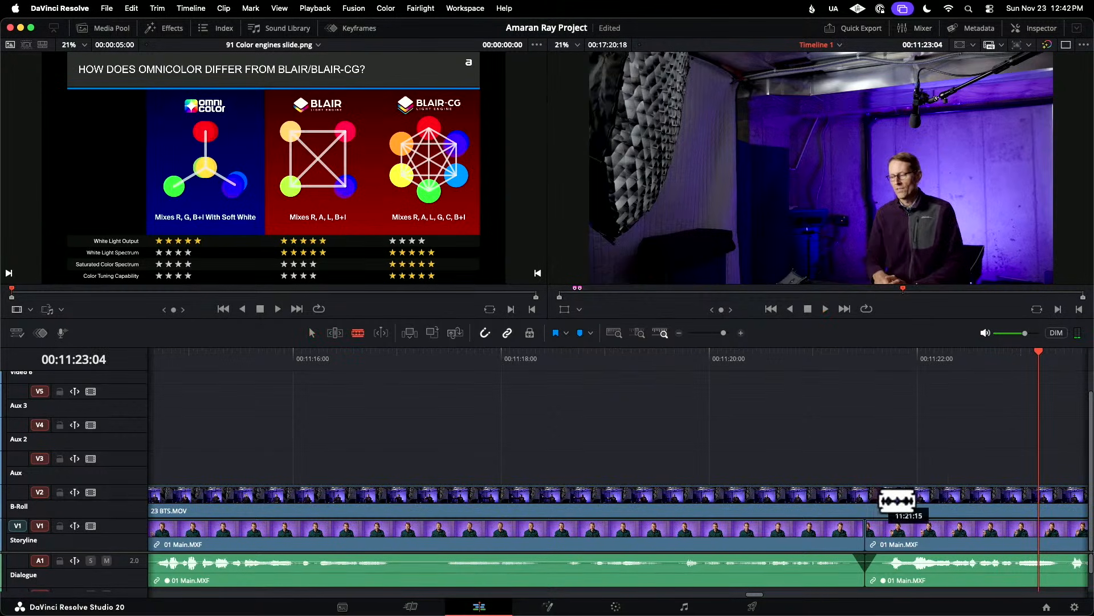
{"action": "left_click", "coordinate": [926, 500]}
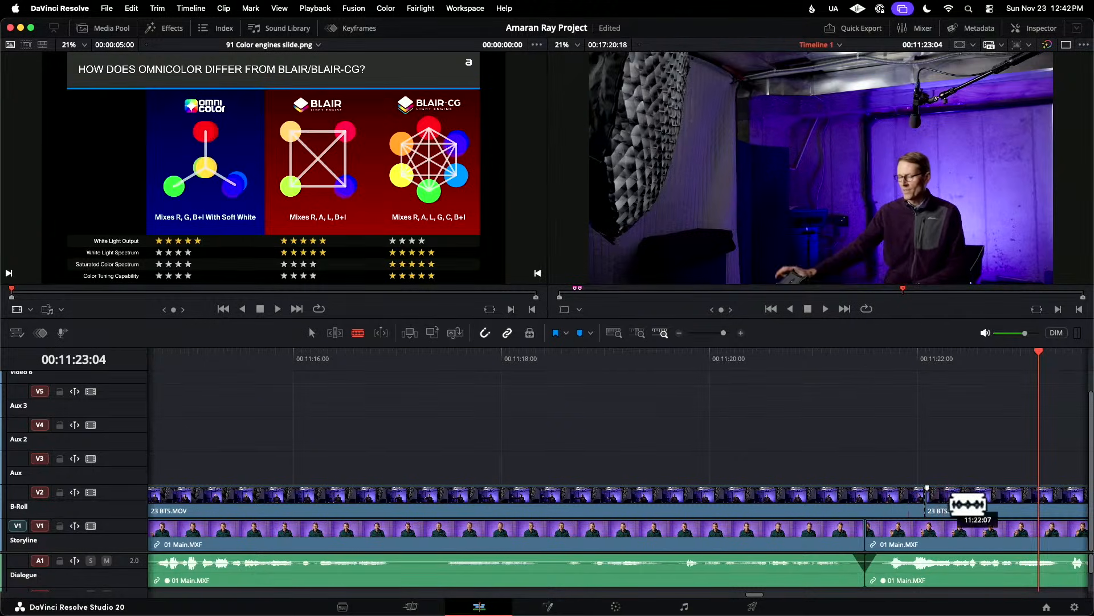
{"action": "key", "text": "a"}
{"action": "left_click", "coordinate": [976, 505]}
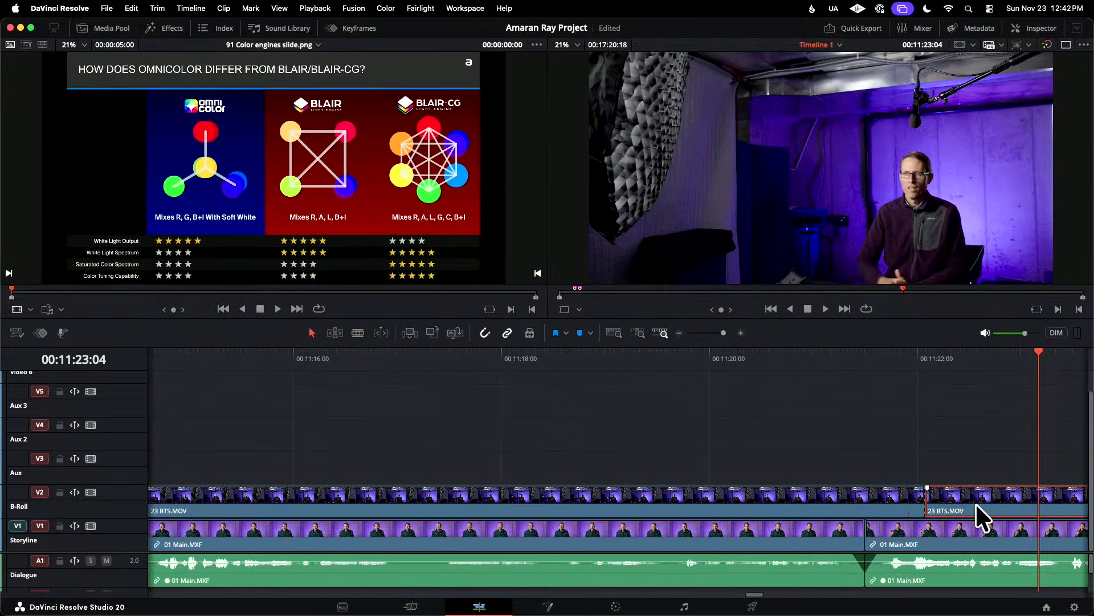
{"action": "key", "text": "Delete"}
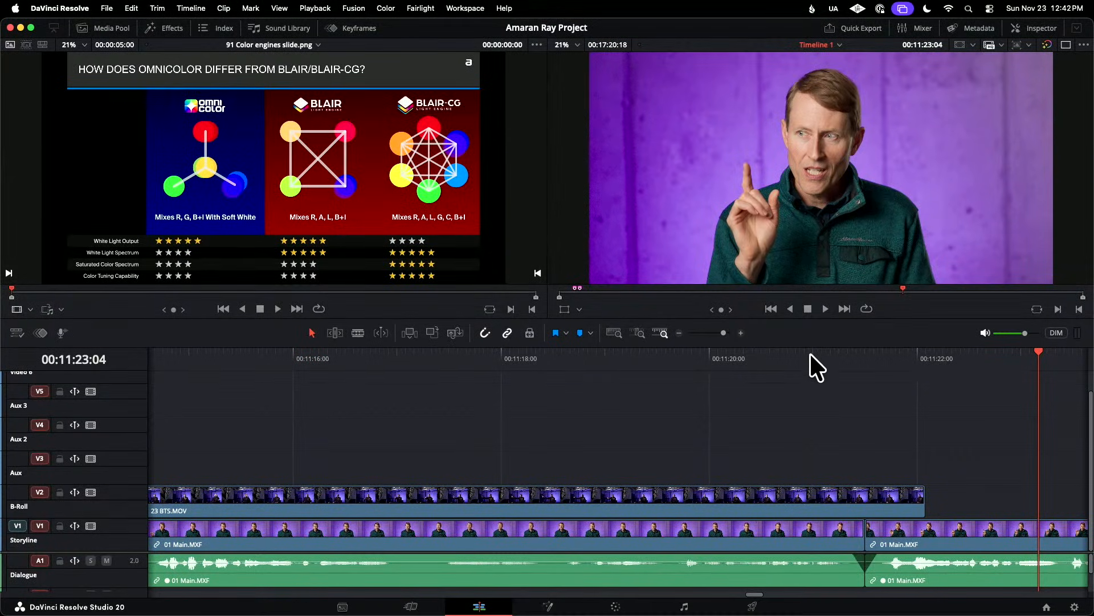
- Play back across the end of the 23 BTS.MOV clip and stop at 00:11:29:23
{"action": "left_click", "coordinate": [809, 354]}
{"action": "key", "text": "space"}
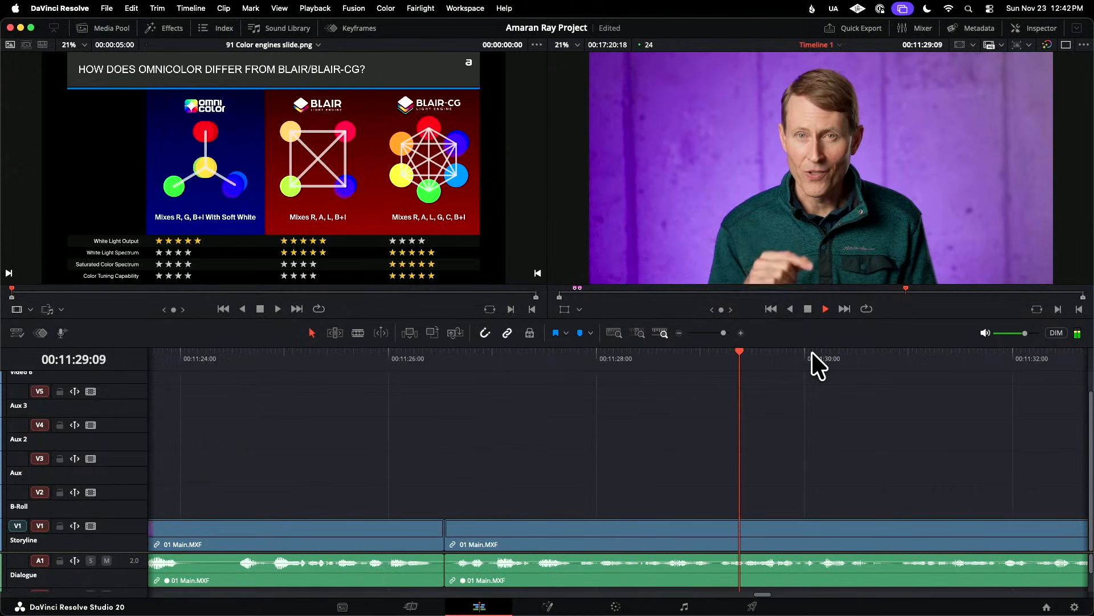
{"action": "key", "text": "space"}
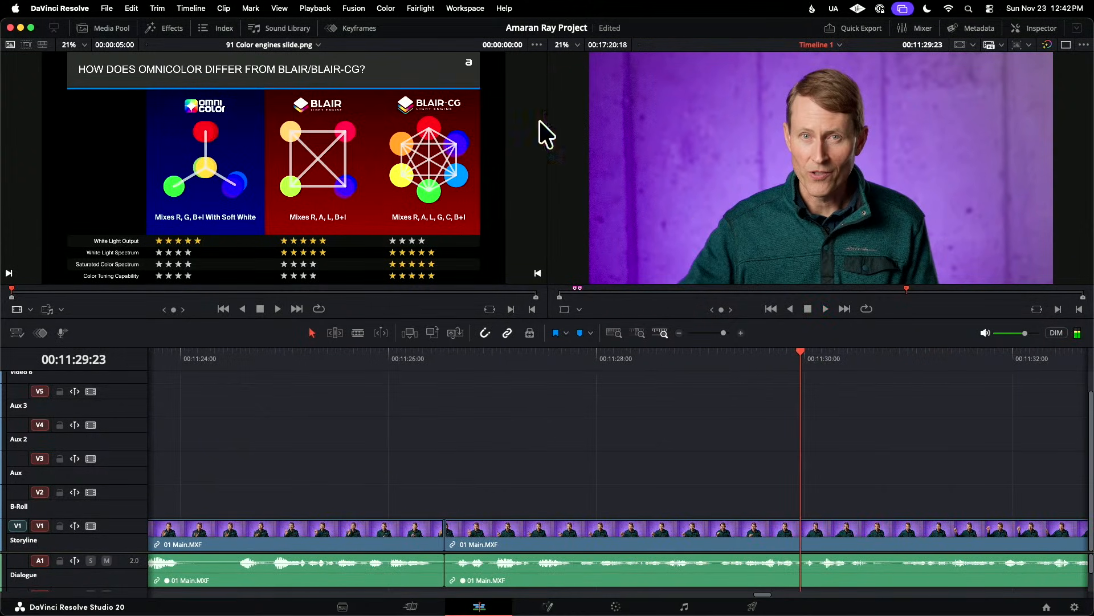
- Show the media pool, load 29 FlowTurn.MOV as the source clip and scrub it to 01:16:22:23
{"action": "left_click", "coordinate": [114, 28]}
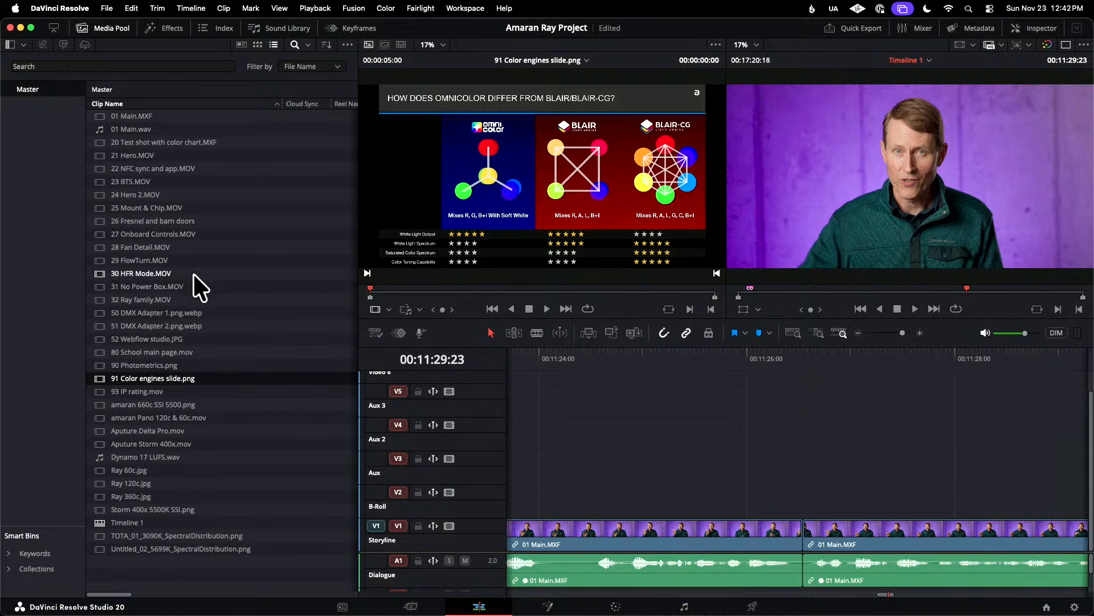
{"action": "left_click", "coordinate": [97, 260]}
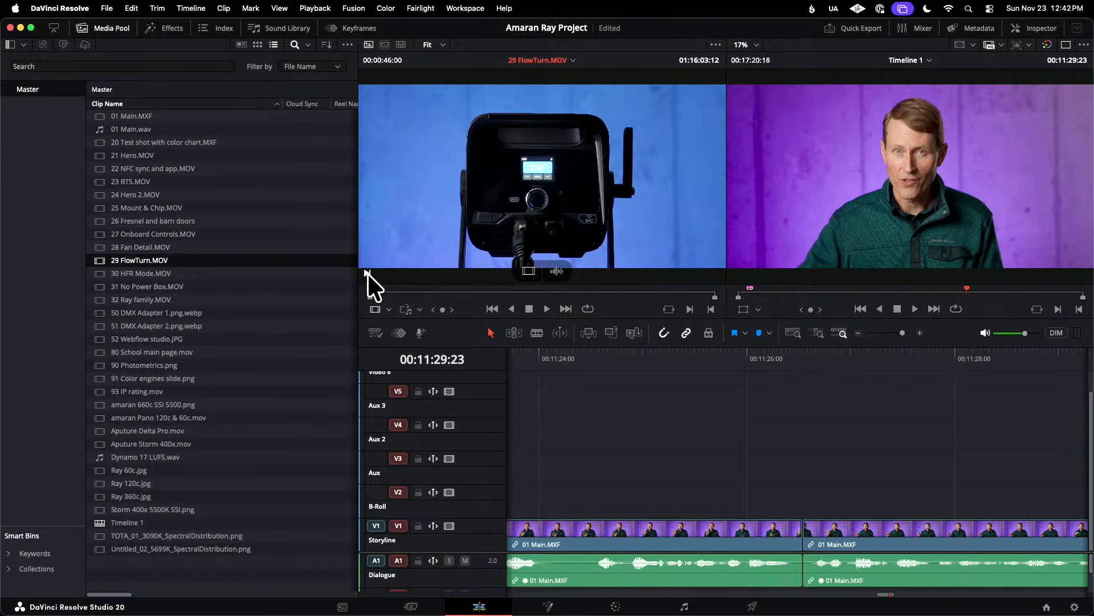
{"action": "left_click_drag", "start_coordinate": [368, 285], "coordinate": [513, 286]}
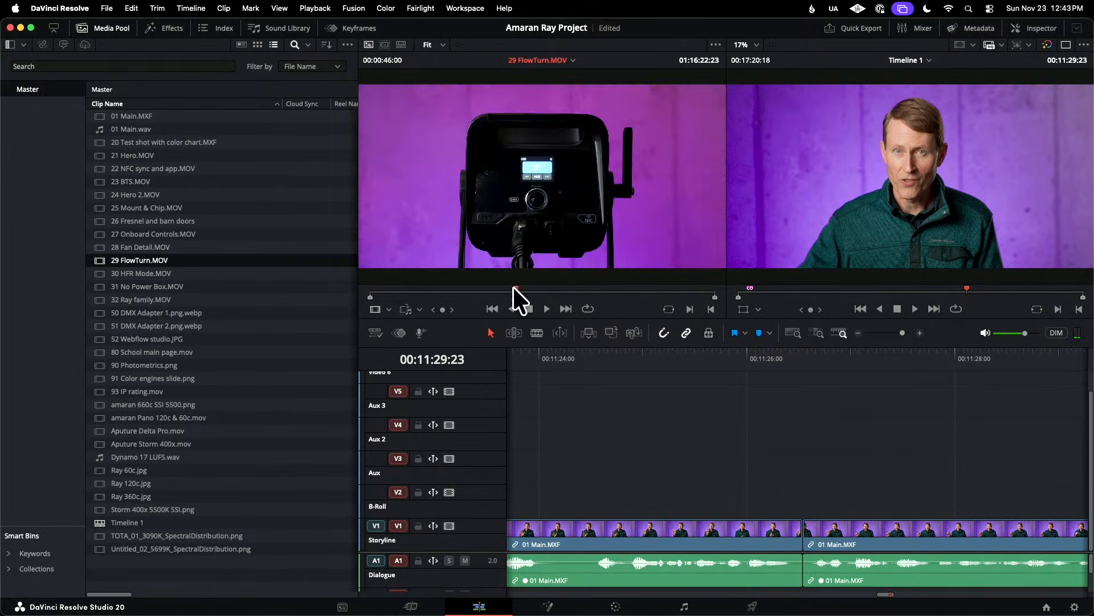
- Return to the start of the 21 Hero.MOV clip at 00:10:10:22 and place 29 FlowTurn.MOV above it on the V3 Aux track
{"action": "left_click", "coordinate": [664, 357]}
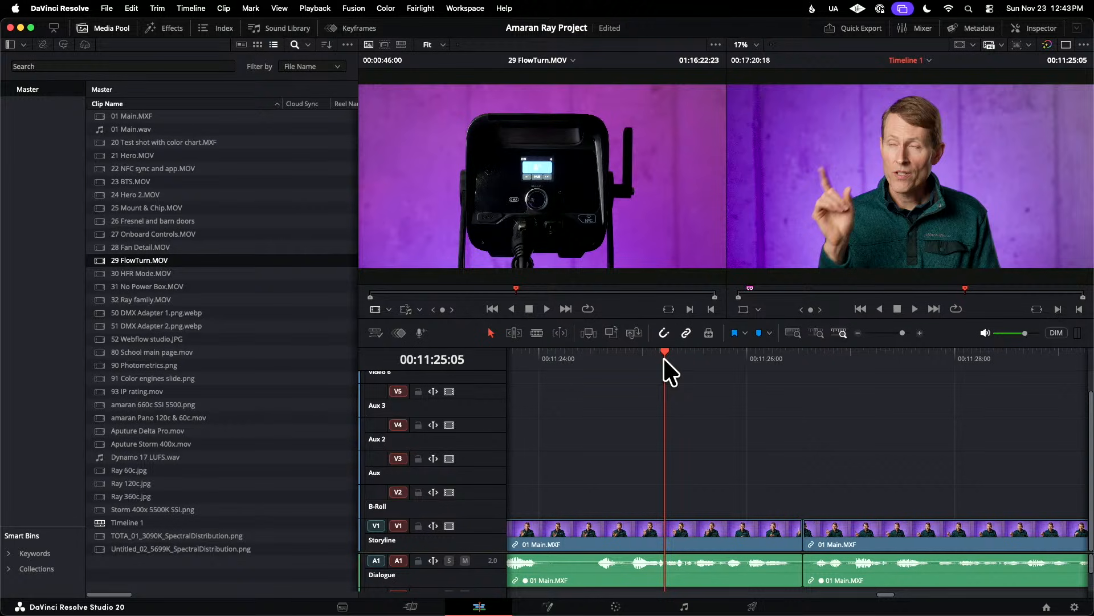
{"action": "key", "text": "Up"}
{"action": "key", "text": "Up"}
{"action": "key", "text": "Up"}
{"action": "key", "text": "Up"}
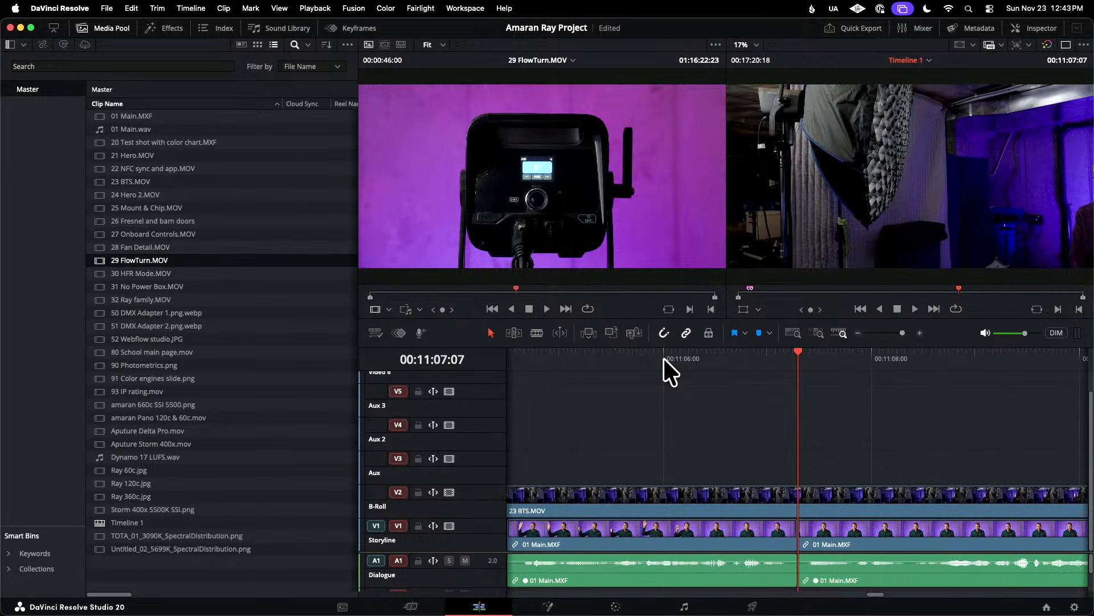
{"action": "key", "text": "Up"}
{"action": "key", "text": "Up"}
{"action": "key", "text": "Up"}
{"action": "key", "text": "Up"}
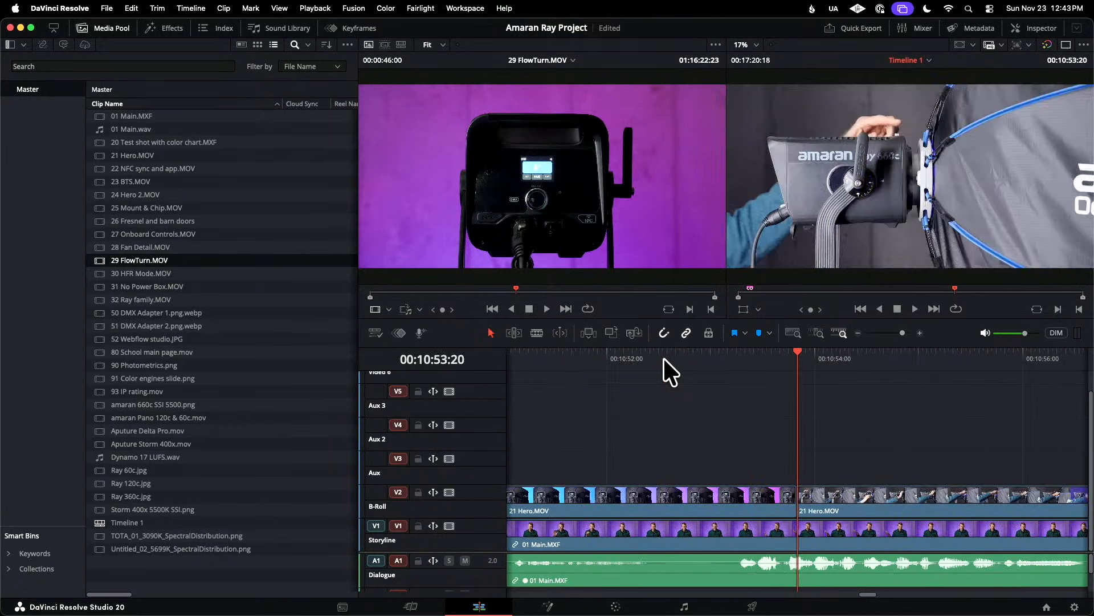
{"action": "key", "text": "Up"}
{"action": "key", "text": "Up"}
{"action": "key", "text": "Up"}
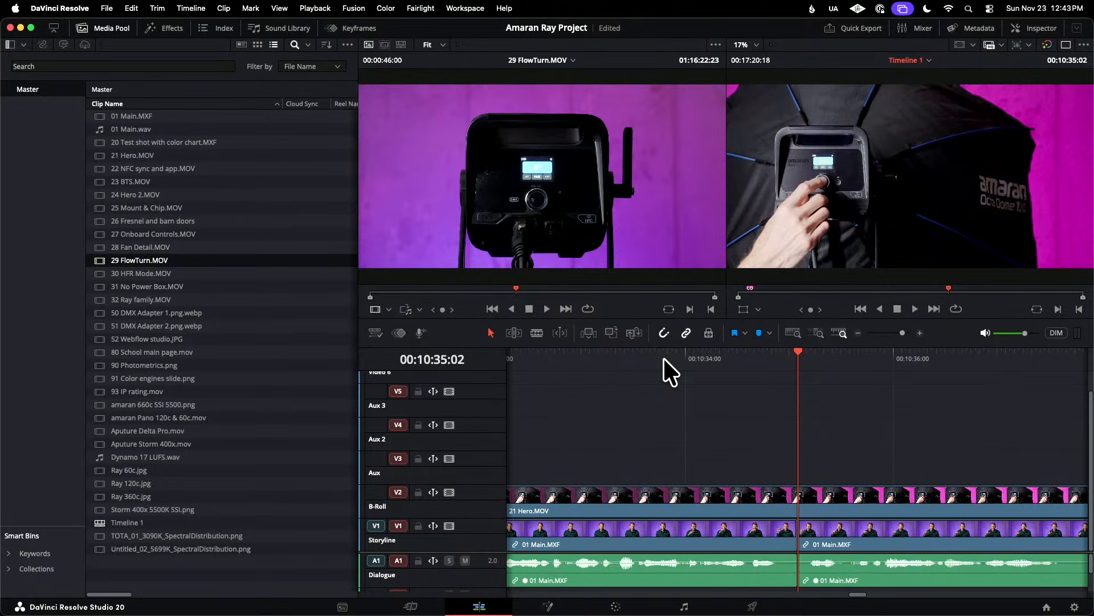
{"action": "key", "text": "Down"}
{"action": "key", "text": "Up"}
{"action": "key", "text": "Up"}
{"action": "key", "text": "Up"}
{"action": "key", "text": "Up"}
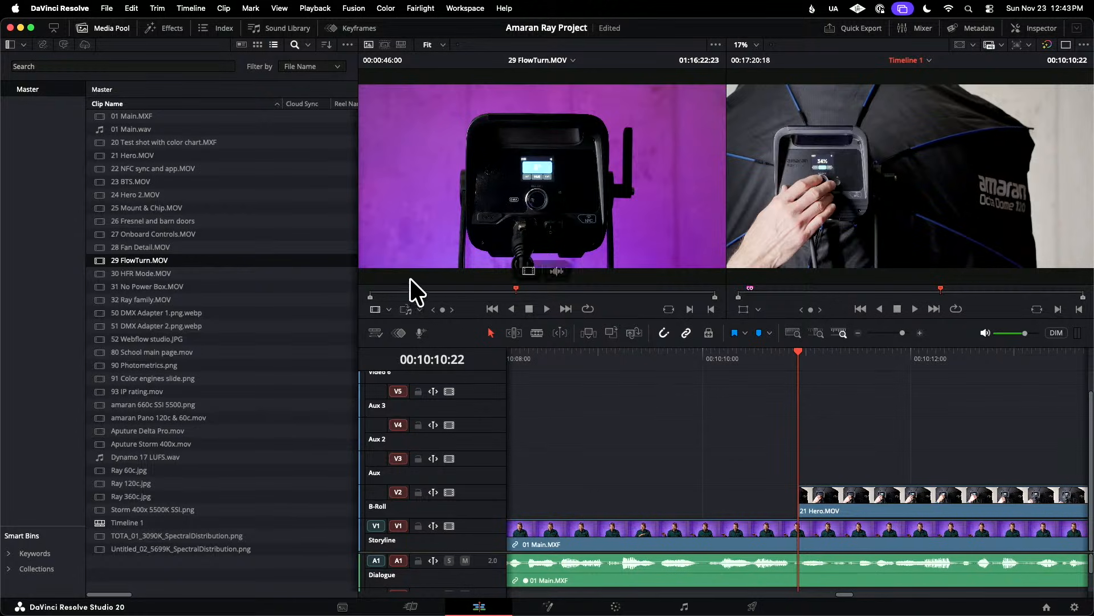
{"action": "left_click_drag", "start_coordinate": [547, 317], "coordinate": [795, 466]}
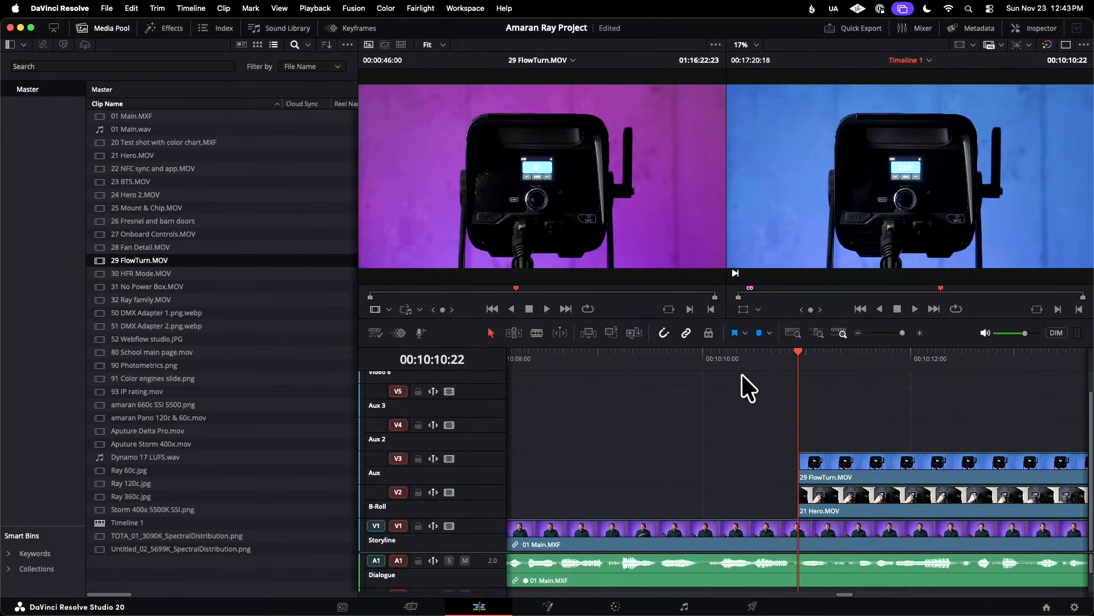
- Hide the media pool, examine the 29 FlowTurn.MOV clip's composite and retime settings in the Inspector, and play it back from before its start
{"action": "left_click", "coordinate": [884, 463]}
{"action": "left_click", "coordinate": [874, 355]}
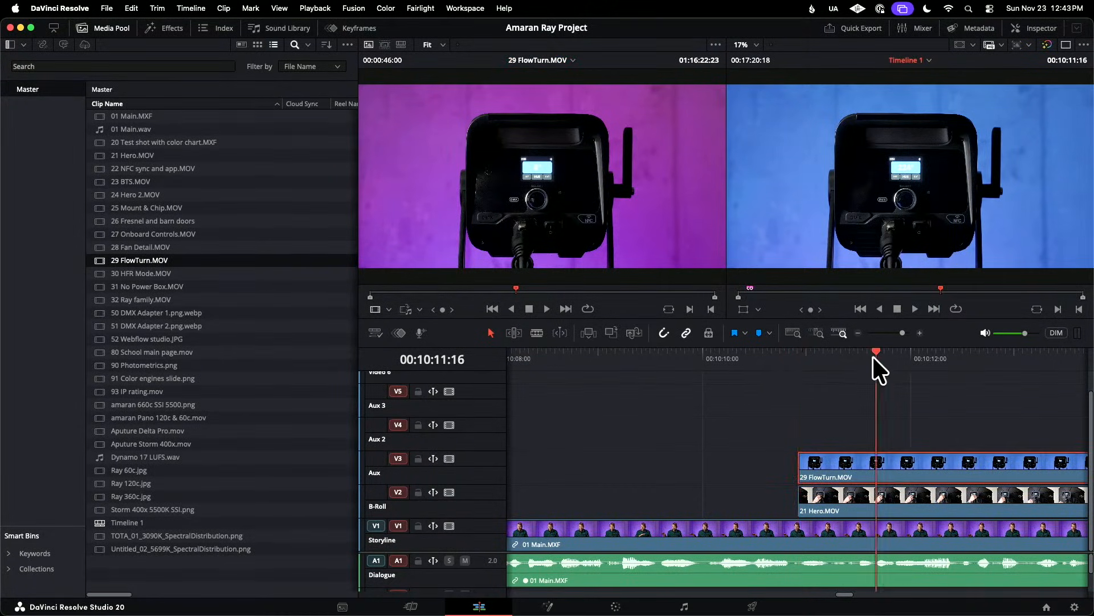
{"action": "left_click", "coordinate": [104, 29]}
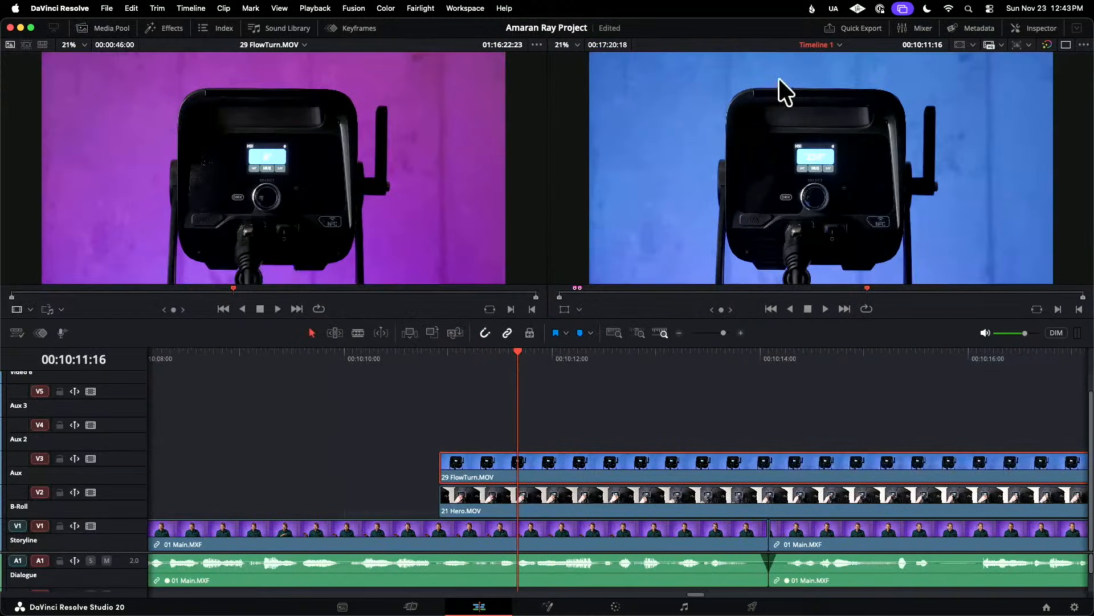
{"action": "left_click", "coordinate": [1039, 27]}
{"action": "scroll", "coordinate": [1010, 205], "scroll_direction": "down", "scroll_amount": 5}
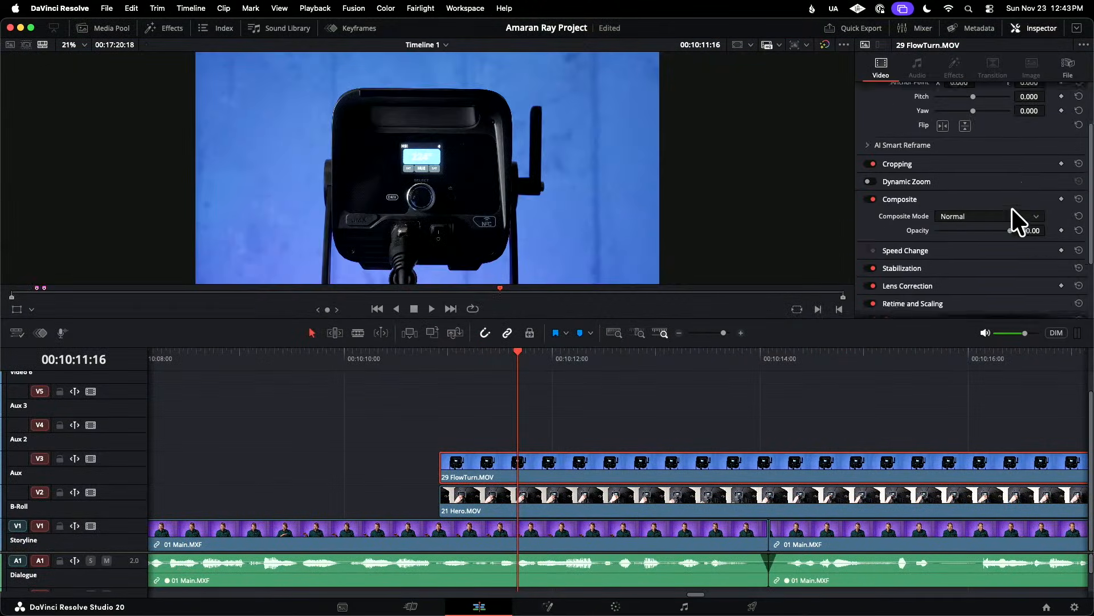
{"action": "left_click", "coordinate": [413, 358]}
{"action": "key", "text": "space"}
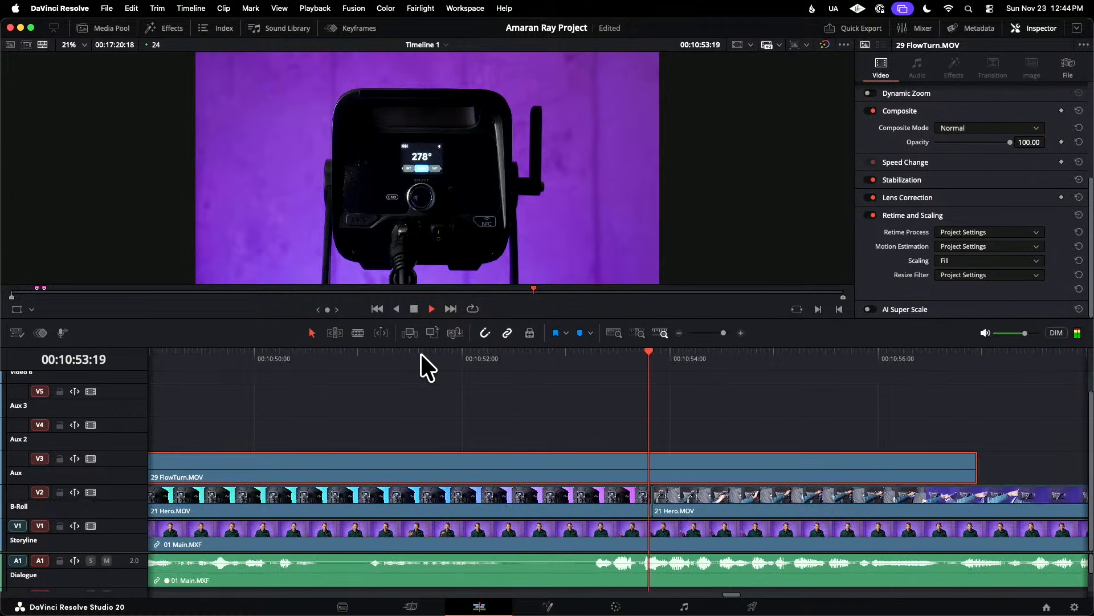
- Trim the ends of 29 FlowTurn.MOV and the 21 Hero.MOV clip beneath it to about 00:10:50:05 and play back the gap
{"action": "key", "text": "space"}
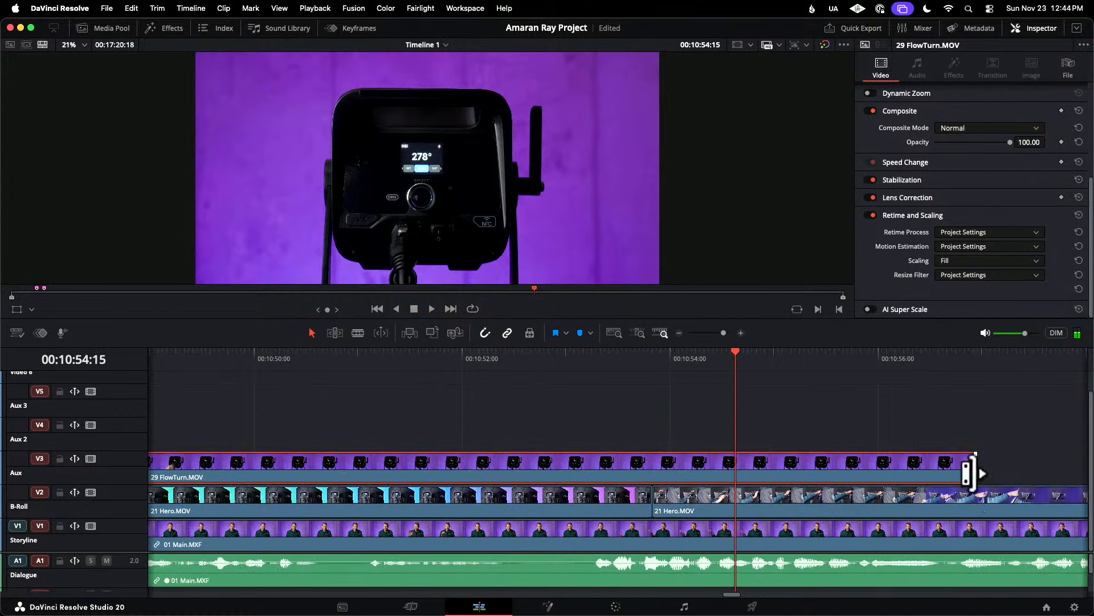
{"action": "left_click_drag", "start_coordinate": [969, 473], "coordinate": [646, 460]}
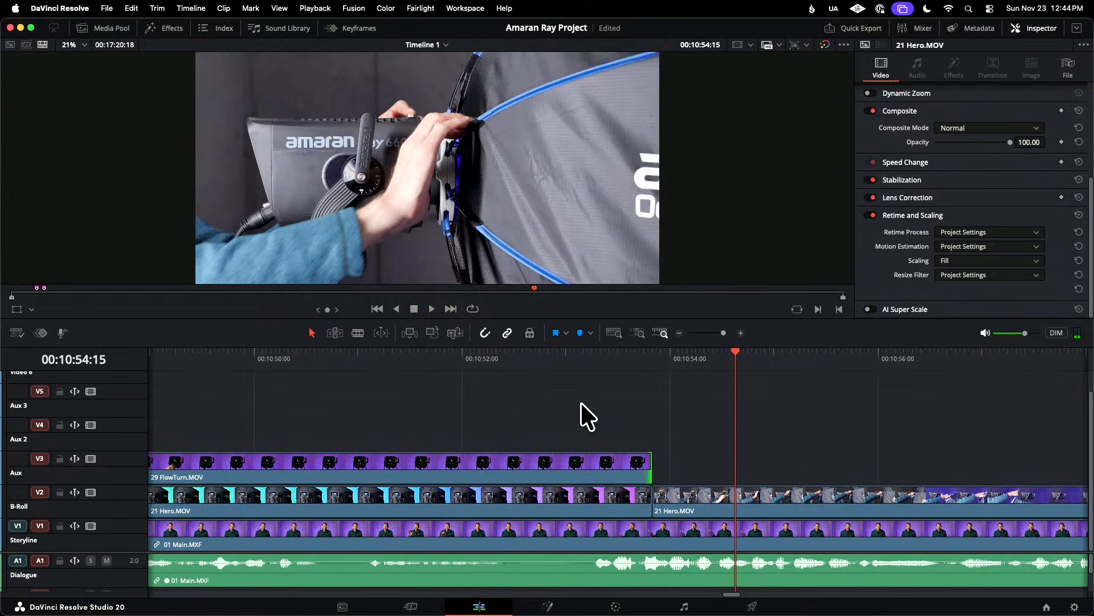
{"action": "left_click_drag", "start_coordinate": [612, 417], "coordinate": [275, 499]}
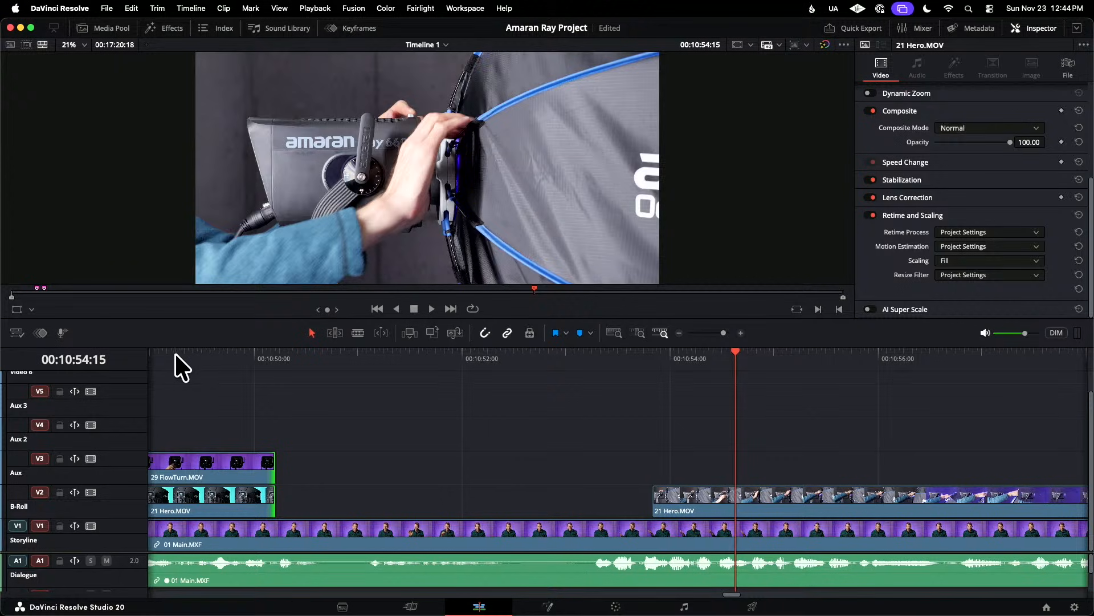
{"action": "left_click", "coordinate": [159, 353]}
{"action": "key", "text": "space"}
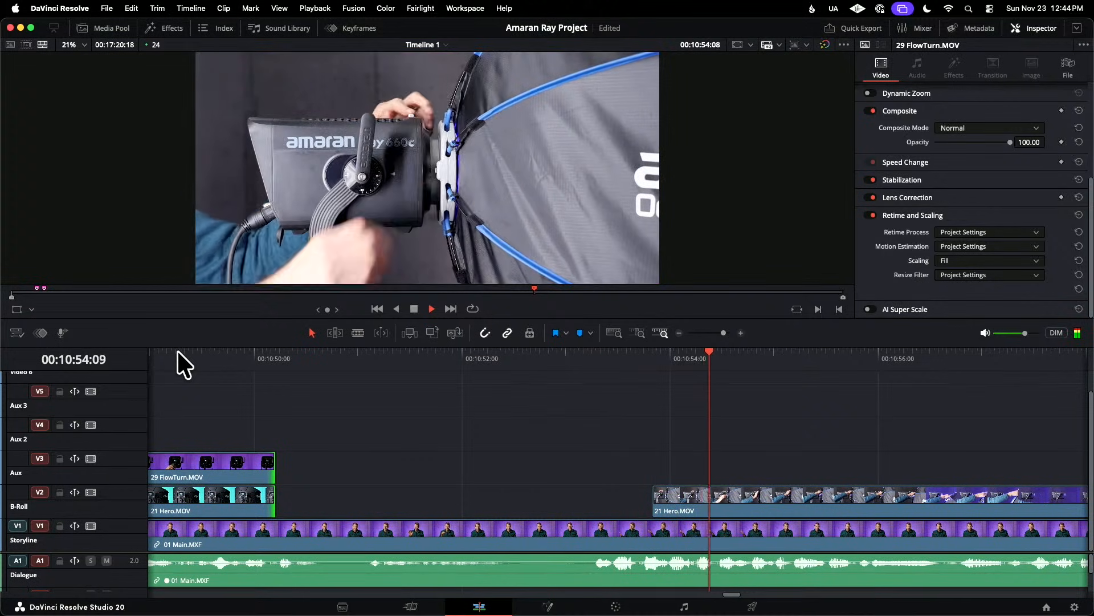
{"action": "key", "text": "space"}
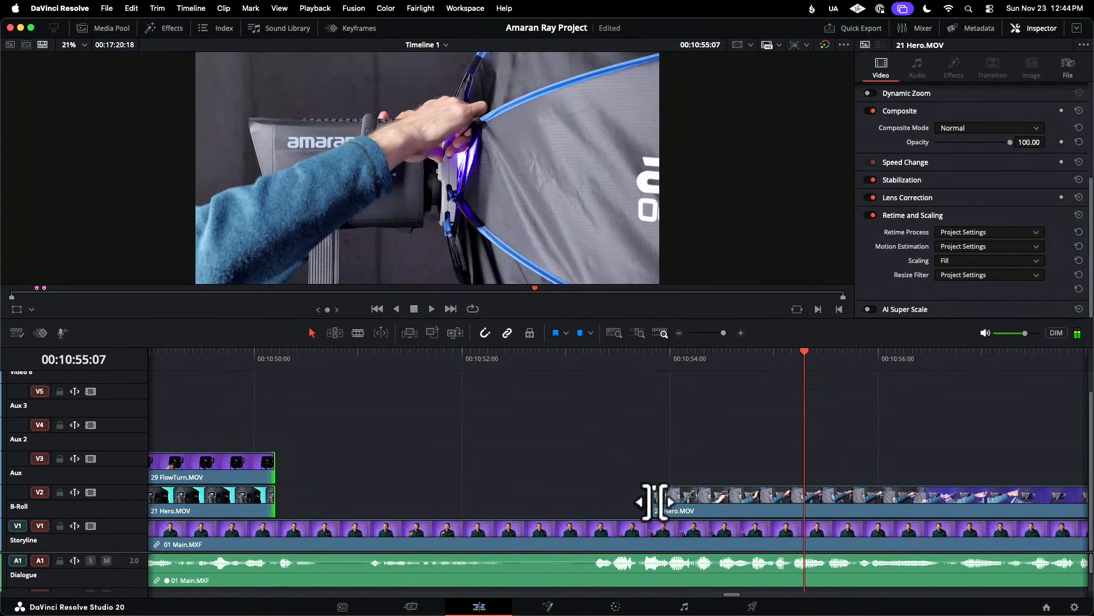
- Extend the start of the second 21 Hero.MOV clip back to about 00:10:53:13 and play across the cut
{"action": "left_click_drag", "start_coordinate": [654, 502], "coordinate": [610, 502]}
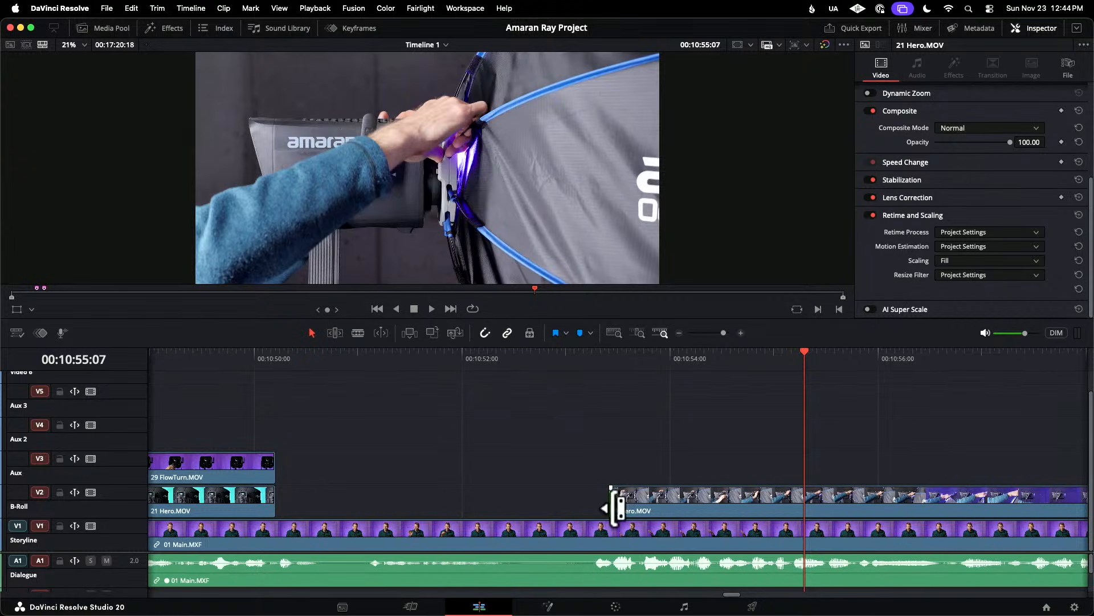
{"action": "left_click", "coordinate": [523, 353]}
{"action": "key", "text": "space"}
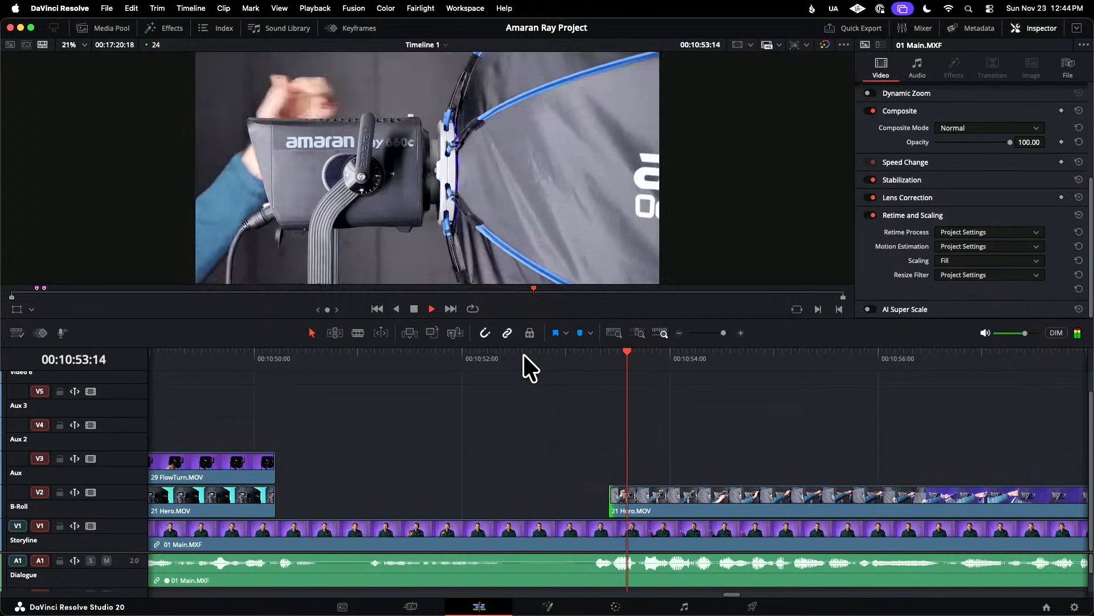
{"action": "left_click_drag", "start_coordinate": [612, 502], "coordinate": [624, 501]}
{"action": "left_click", "coordinate": [482, 355]}
{"action": "key", "text": "space"}
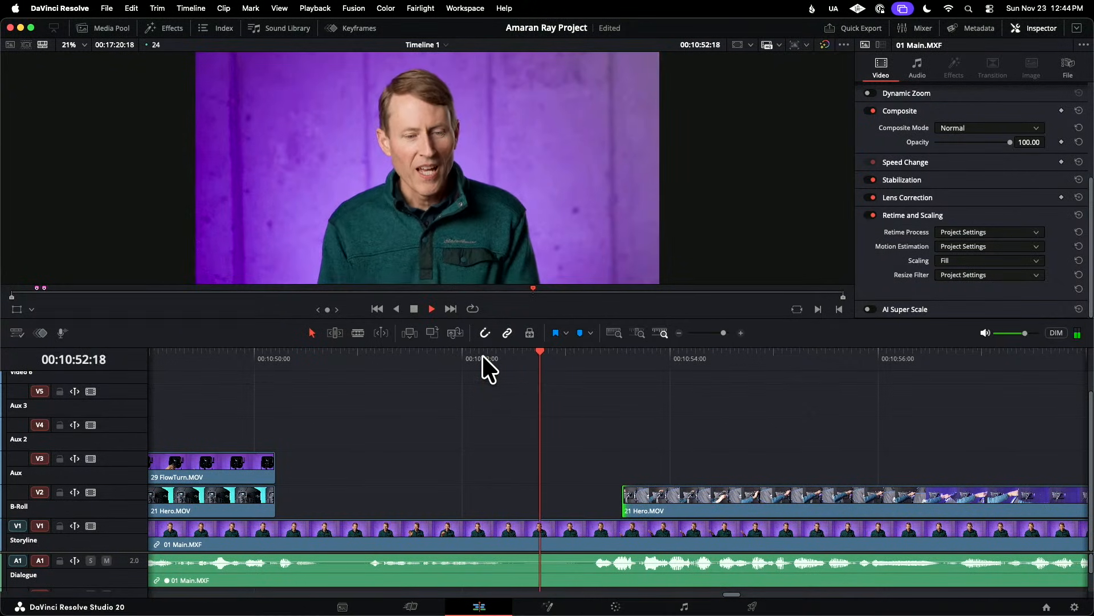
{"action": "key", "text": "space"}
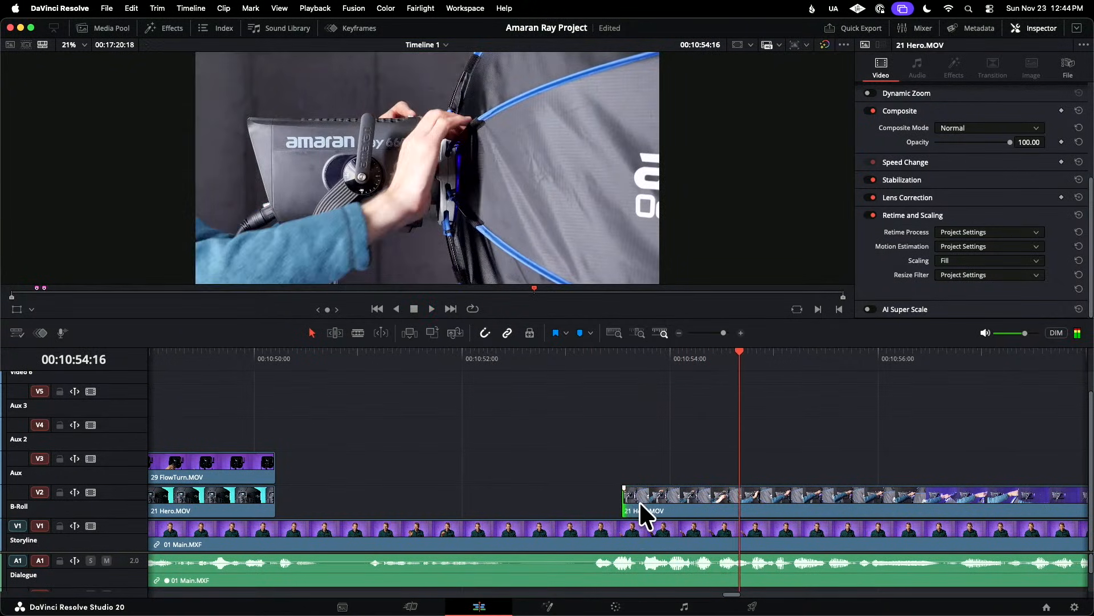
- Try later starts for the second 21 Hero.MOV clip, at about 00:10:53:16 and 00:10:53:15, playing back each one
{"action": "mouse_move", "coordinate": [630, 501]}
{"action": "left_mouse_down"}
{"action": "mouse_move", "coordinate": [650, 501]}
{"action": "mouse_move", "coordinate": [640, 501]}
{"action": "left_mouse_up"}
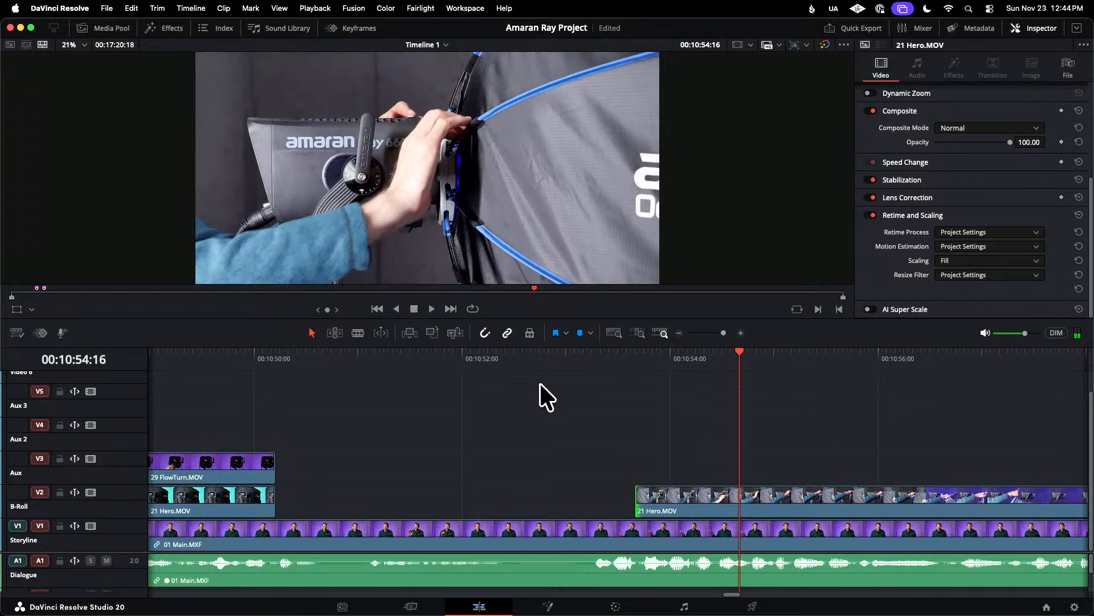
{"action": "left_click", "coordinate": [550, 355]}
{"action": "key", "text": "space"}
{"action": "key", "text": "space"}
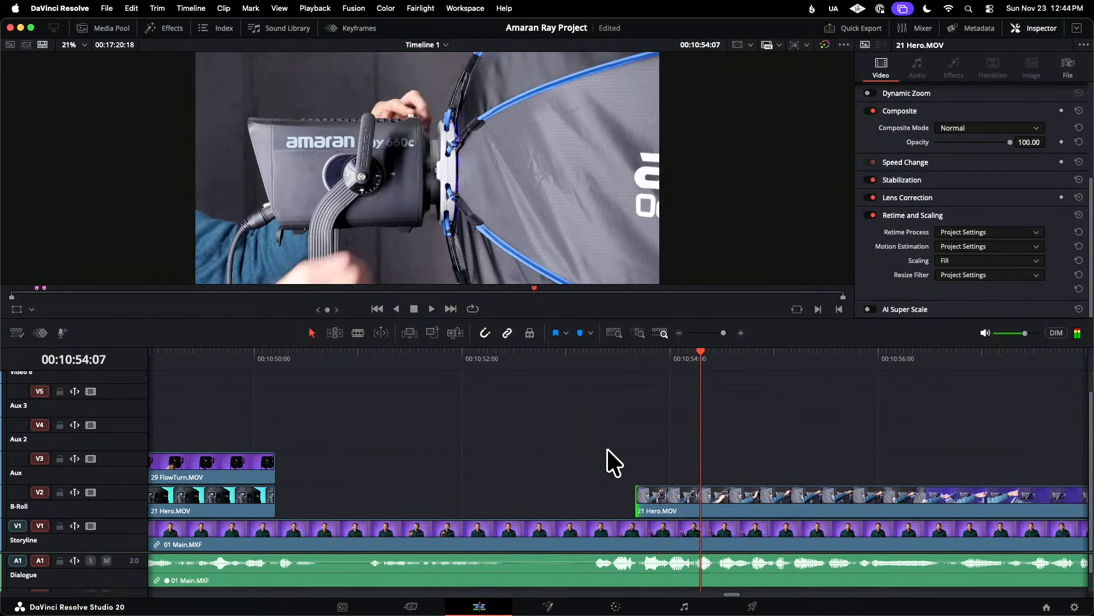
{"action": "left_click_drag", "start_coordinate": [647, 503], "coordinate": [632, 501]}
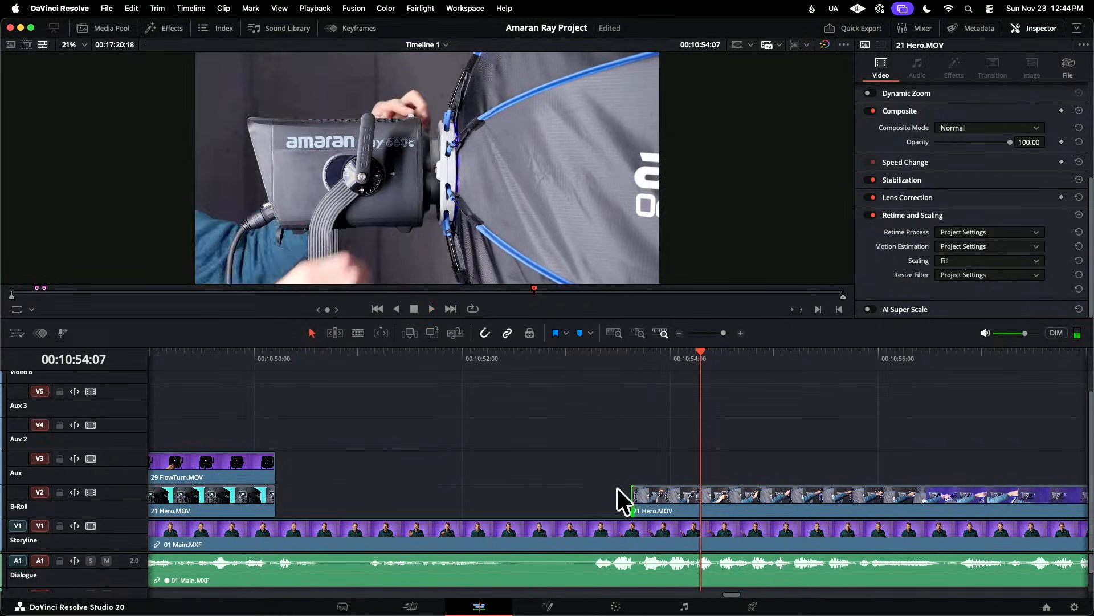
{"action": "left_click", "coordinate": [545, 358]}
{"action": "key", "text": "space"}
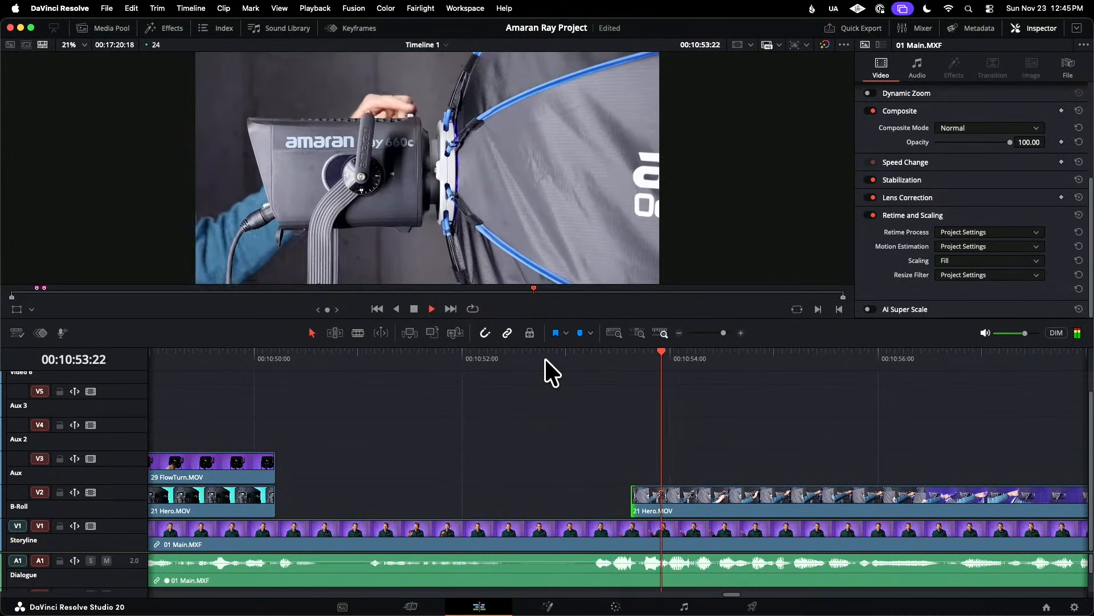
{"action": "key", "text": "space"}
- Set the second 21 Hero.MOV clip's start to about 00:10:53:13 and play back from just before it
{"action": "left_click", "coordinate": [633, 500]}
{"action": "left_click_drag", "start_coordinate": [633, 499], "coordinate": [630, 500]}
{"action": "left_click", "coordinate": [562, 361]}
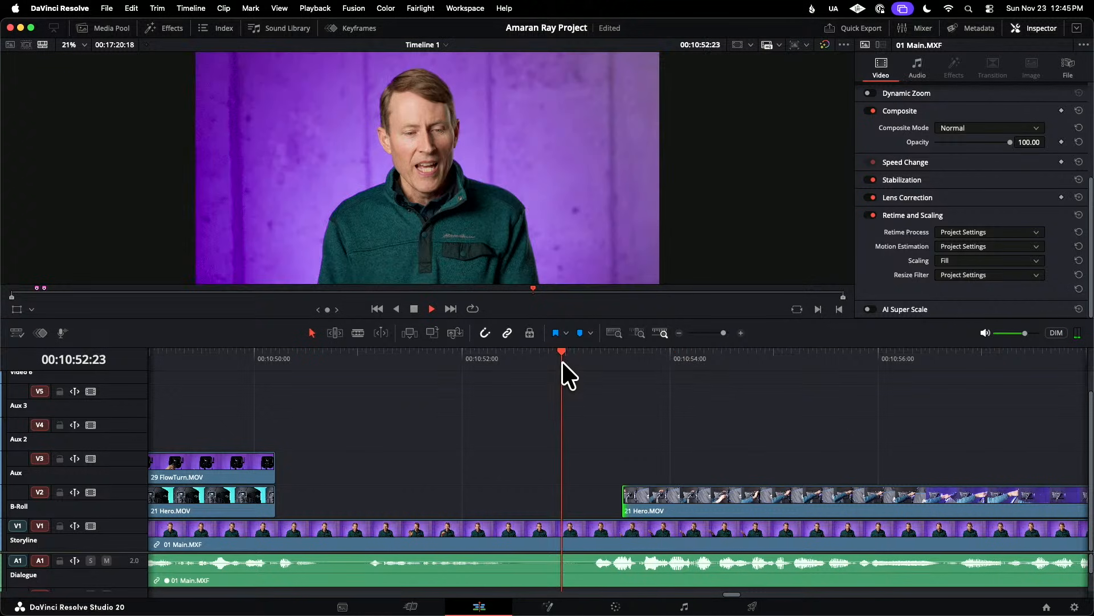
{"action": "key", "text": "space"}
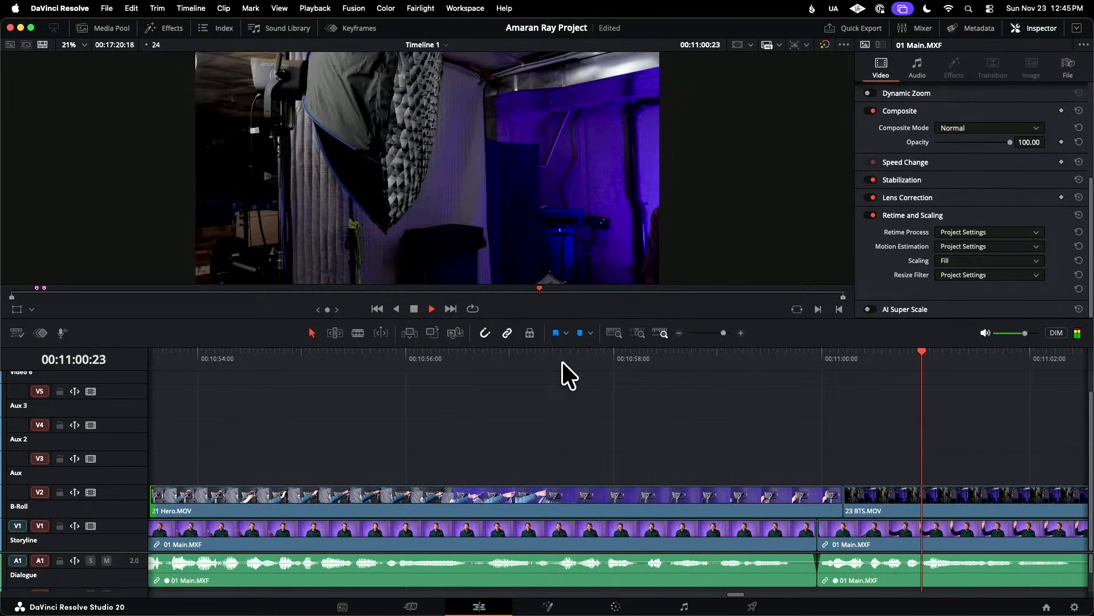
- Continue playback through the 23 BTS.MOV clip and stop in the dialogue at 00:11:28:03
{"action": "key", "text": "space"}
{"action": "key", "text": "space"}
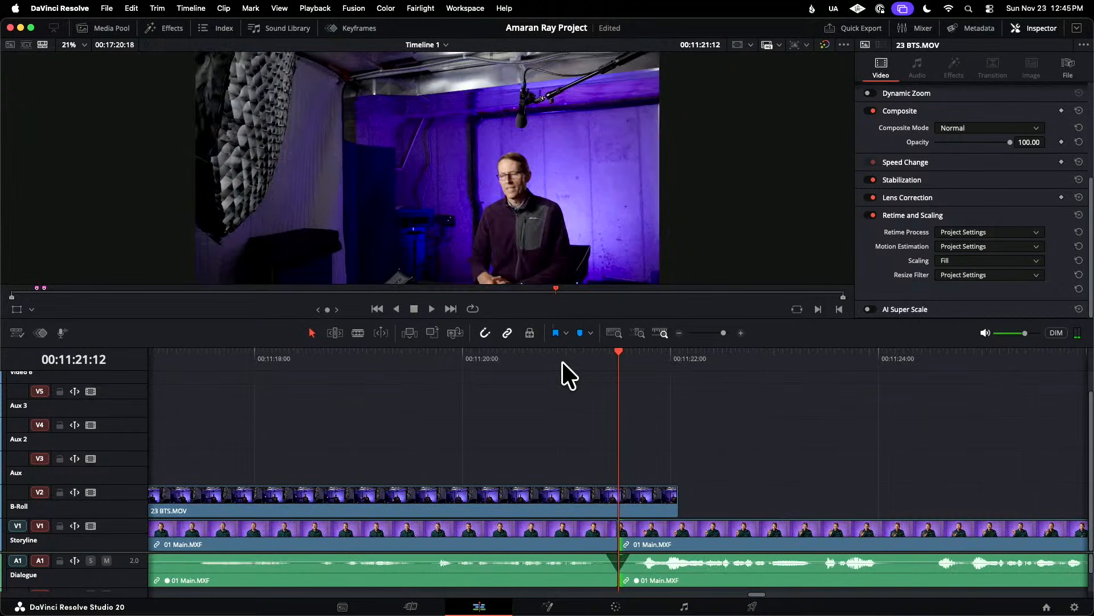
{"action": "key", "text": "space"}
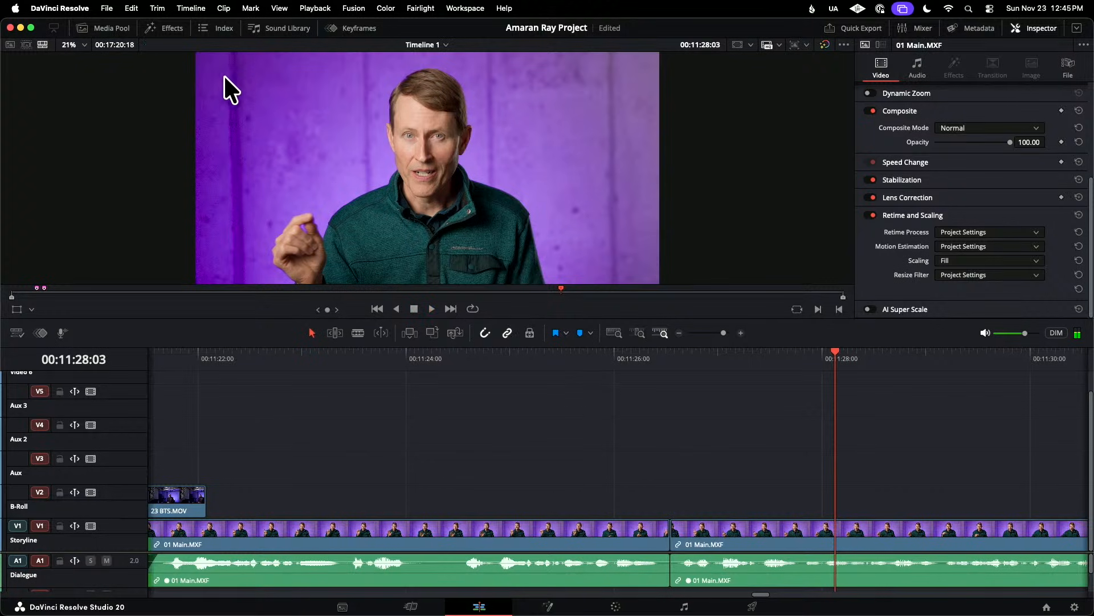
- Show the media pool, load 31 No Power Box.MOV as the source clip and mark its in point at 01:17:43:04
{"action": "left_click", "coordinate": [106, 27]}
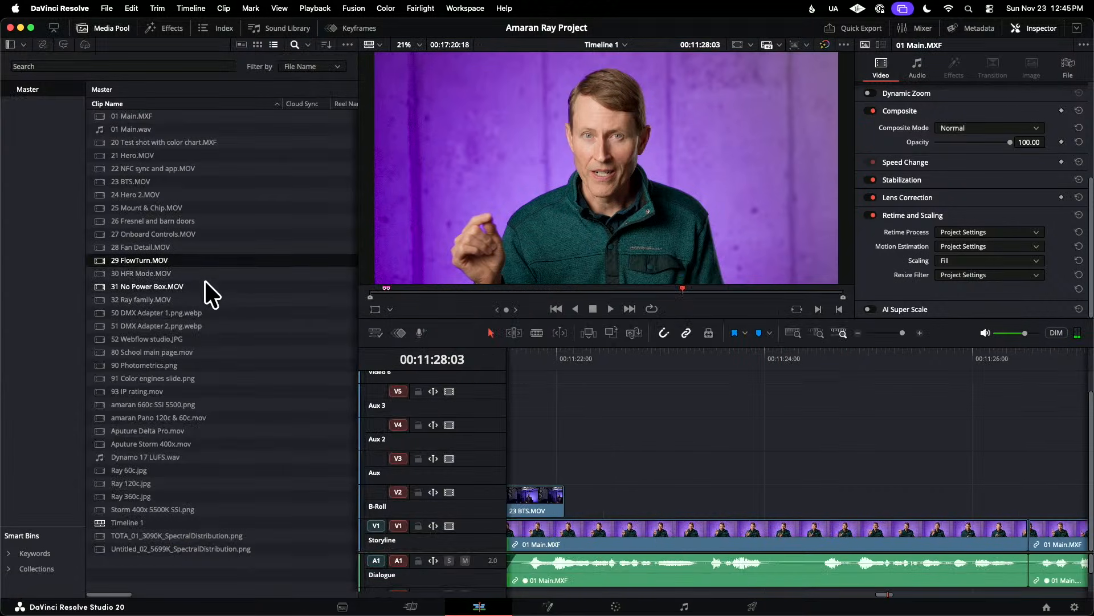
{"action": "double_click", "coordinate": [97, 285]}
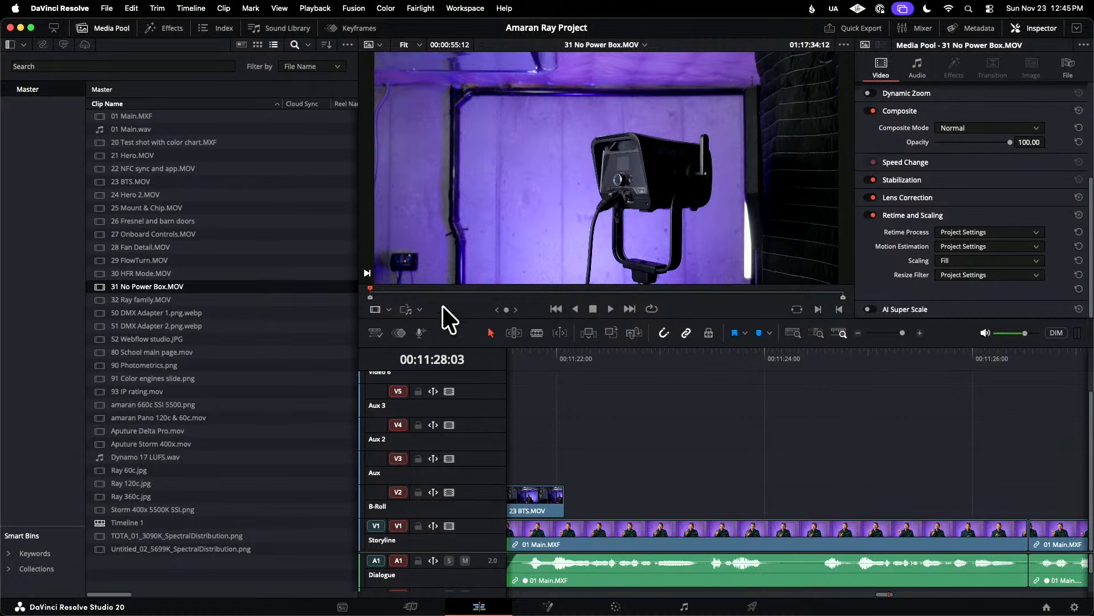
{"action": "left_click_drag", "start_coordinate": [414, 288], "coordinate": [442, 278]}
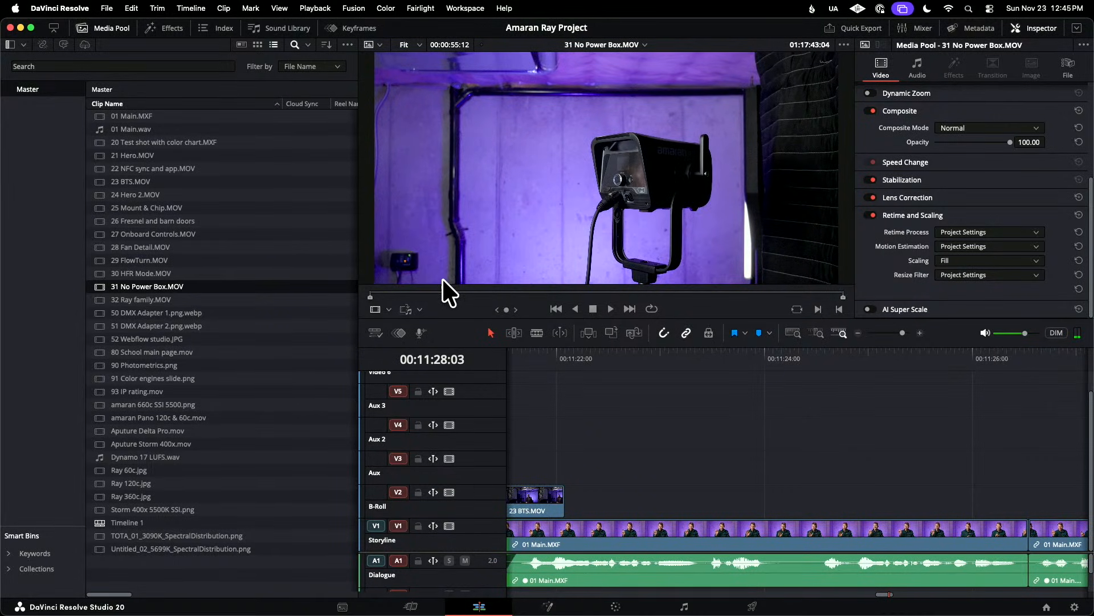
{"action": "key", "text": "i"}
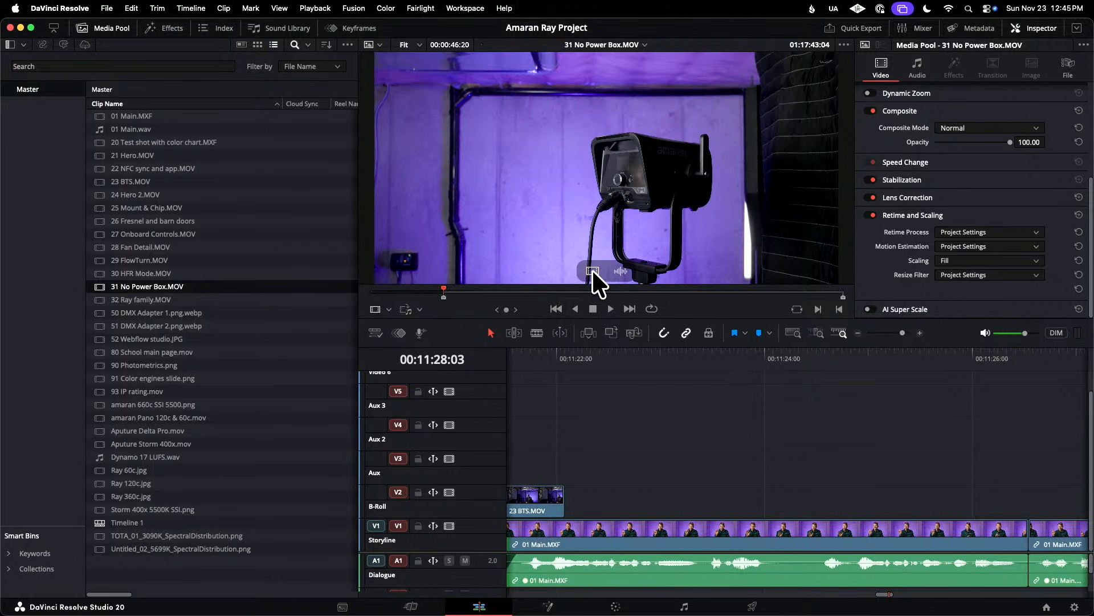
- Place only the video of 31 No Power Box.MOV on the V2 B-Roll track at about 00:11:23:17 and play it back
{"action": "left_click_drag", "start_coordinate": [587, 358], "coordinate": [737, 501]}
{"action": "left_click", "coordinate": [539, 356]}
{"action": "key", "text": "space"}
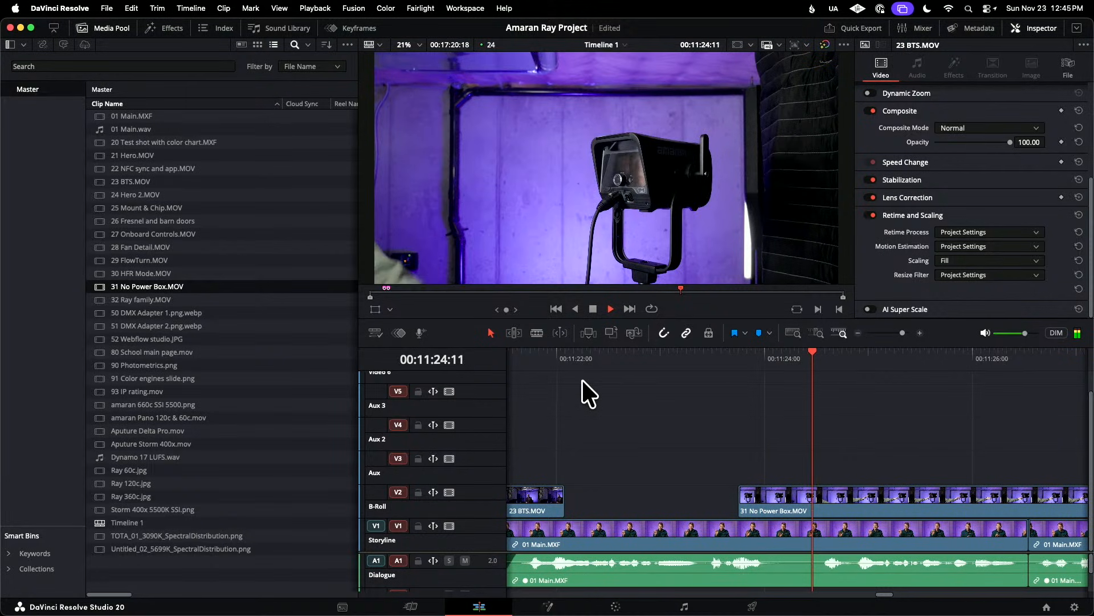
- Move the 31 No Power Box.MOV clip to start at 00:11:25:13 and play it back, stopping at 00:11:42:01
{"action": "left_click_drag", "start_coordinate": [801, 495], "coordinate": [991, 488]}
{"action": "left_click", "coordinate": [806, 360]}
{"action": "key", "text": "space"}
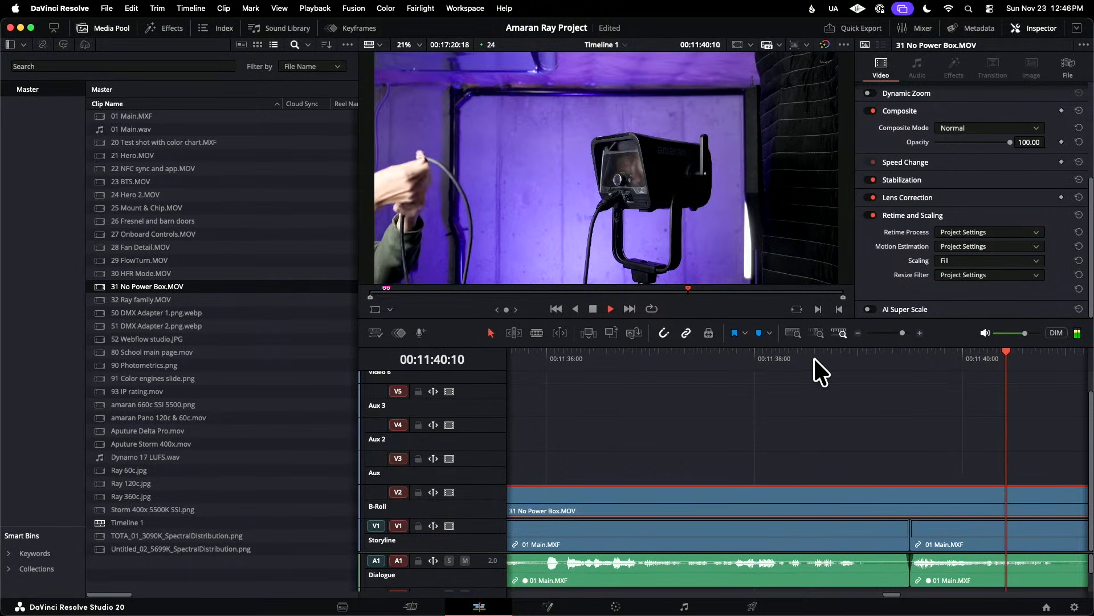
{"action": "key", "text": "space"}
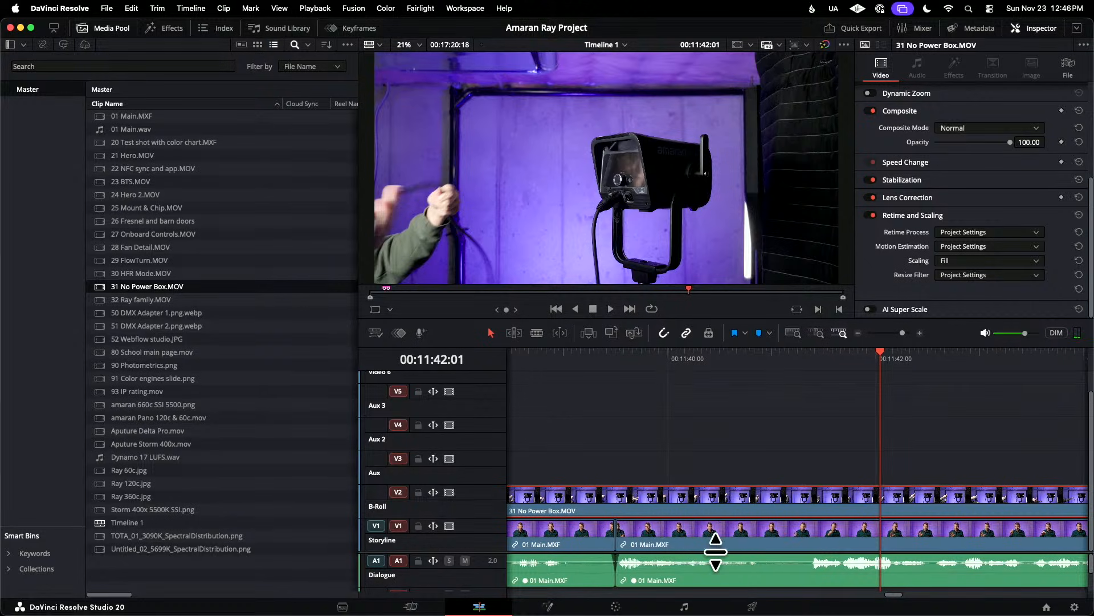
- Trim the opening of 31 No Power Box.MOV to where the hand holds the cable, keeping the clip's start at 00:11:25:13
{"action": "key", "text": "j"}
{"action": "key", "text": "j"}
{"action": "key", "text": "j"}
{"action": "key", "text": "j"}
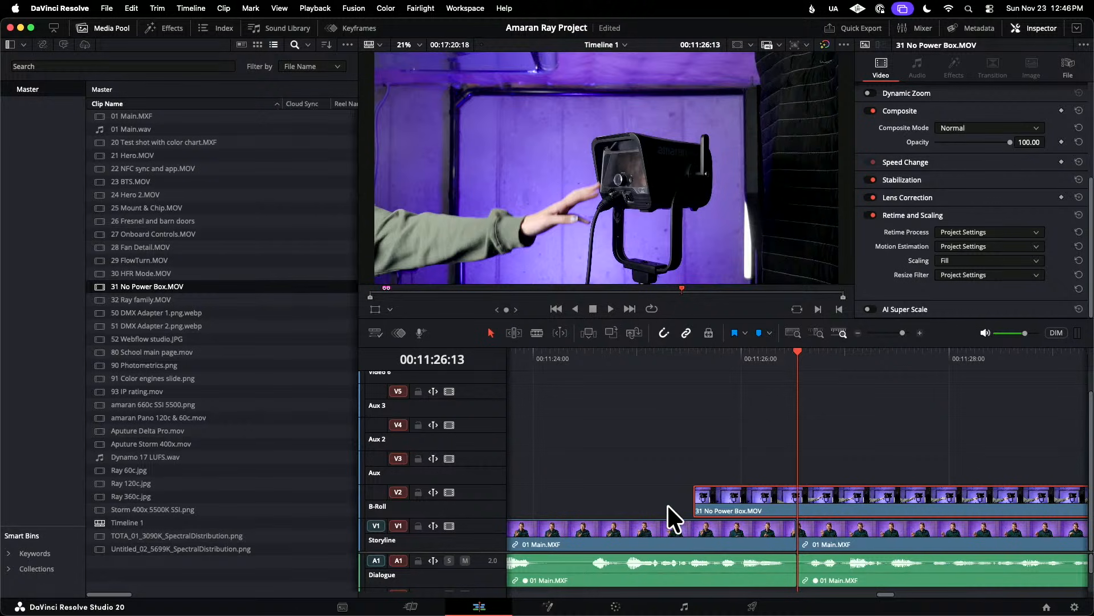
{"action": "left_click", "coordinate": [691, 358]}
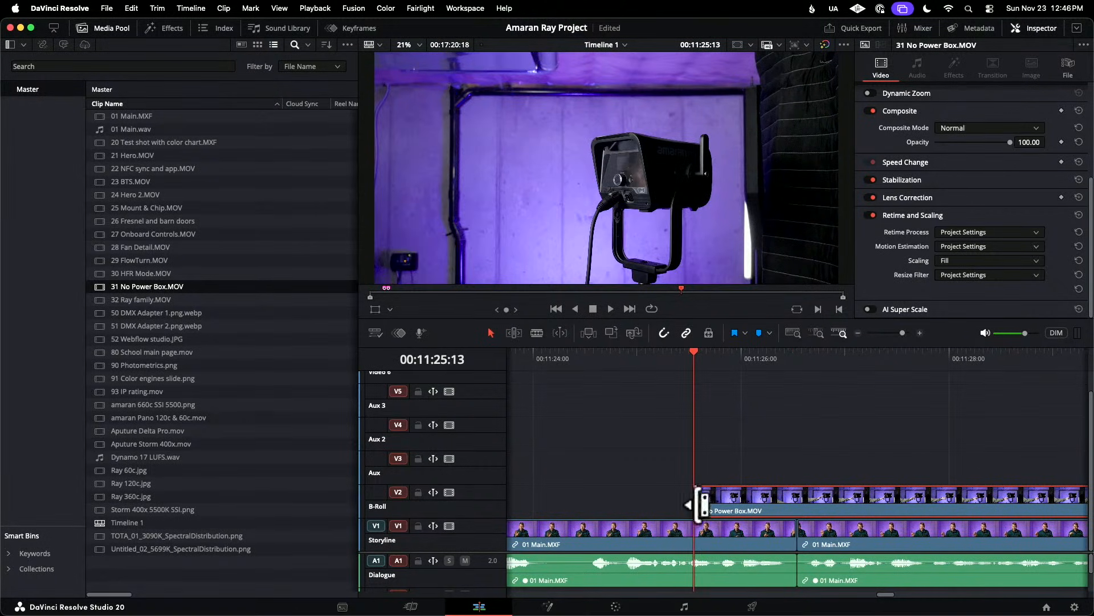
{"action": "mouse_move", "coordinate": [696, 501]}
{"action": "left_mouse_down"}
{"action": "mouse_move", "coordinate": [1071, 505]}
{"action": "mouse_move", "coordinate": [715, 503]}
{"action": "left_mouse_up"}
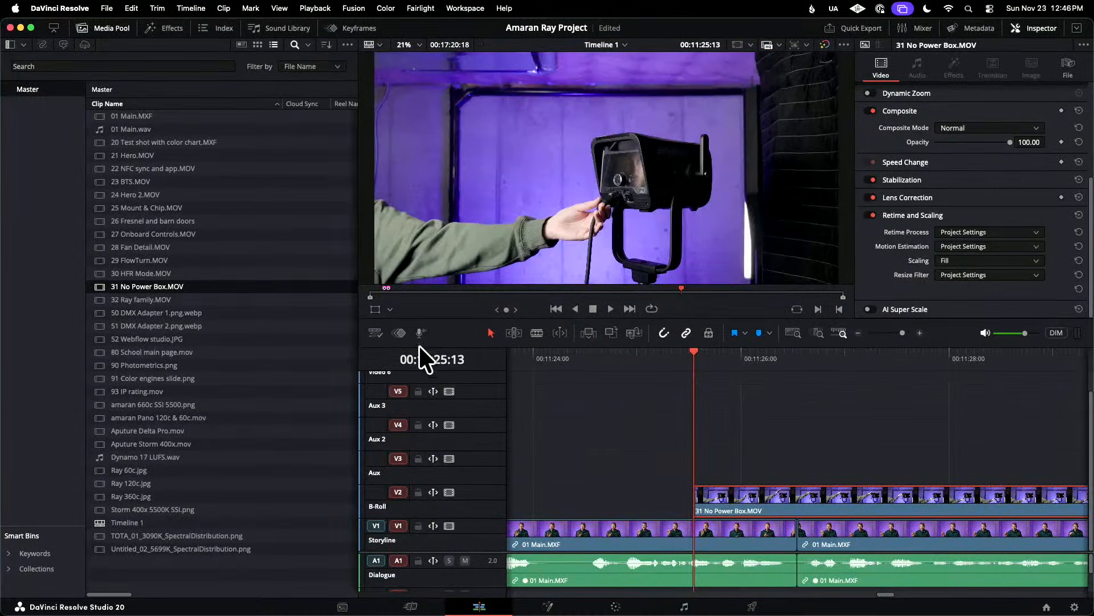
- Try slipping the 31 No Power Box.MOV clip's content in Trim Edit mode, and leave dynamic trimming with the playhead at 00:11:25:07
{"action": "left_click", "coordinate": [514, 333]}
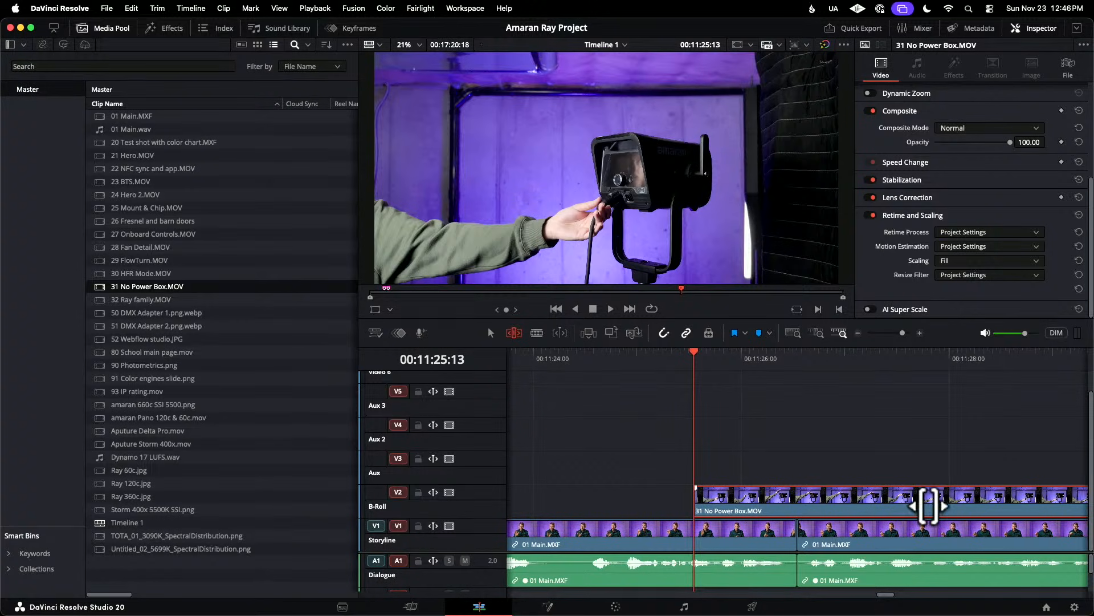
{"action": "left_click_drag", "start_coordinate": [916, 501], "coordinate": [812, 499]}
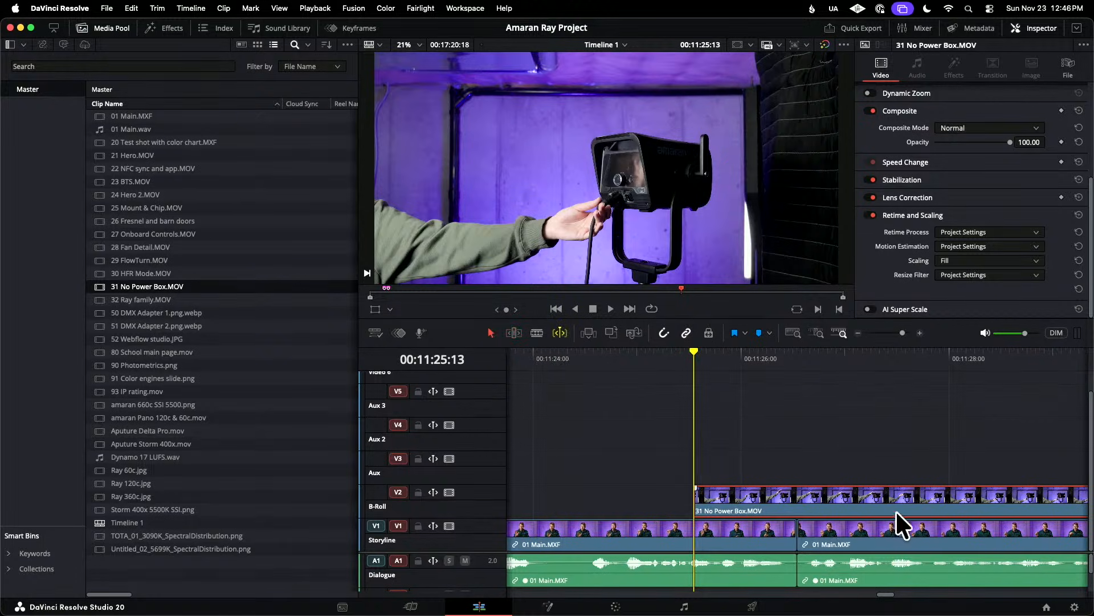
{"action": "mouse_move", "coordinate": [902, 496]}
{"action": "left_mouse_down"}
{"action": "mouse_move", "coordinate": [868, 496]}
{"action": "mouse_move", "coordinate": [901, 496]}
{"action": "left_mouse_up"}
{"action": "left_click", "coordinate": [666, 354]}
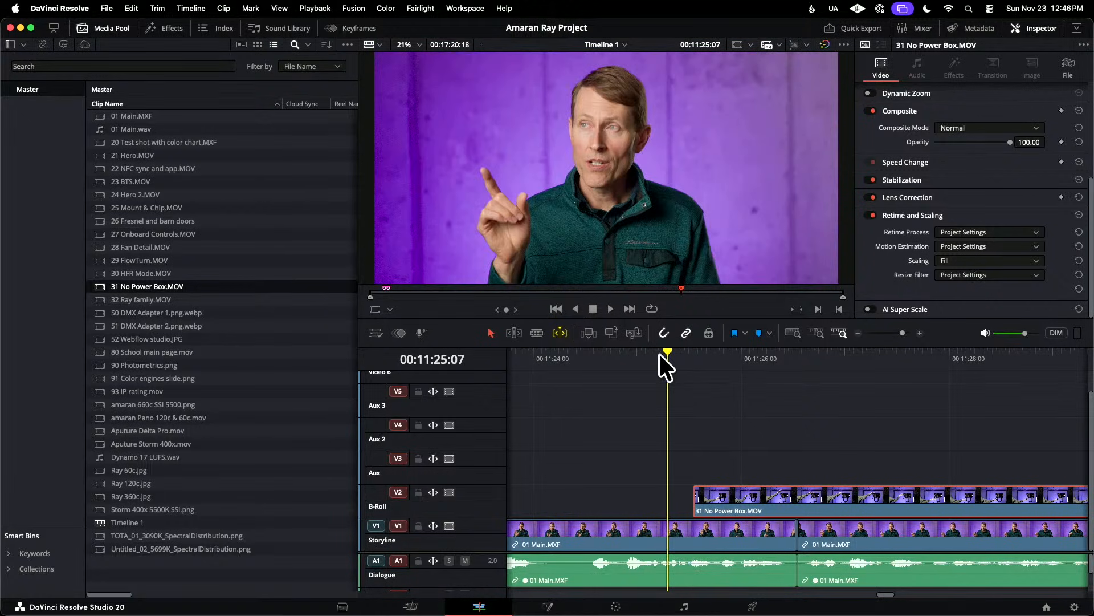
{"action": "left_click", "coordinate": [559, 333]}
- Review the start of 31 No Power Box.MOV, trim about 10 more frames off its opening and play it back
{"action": "key", "text": "space"}
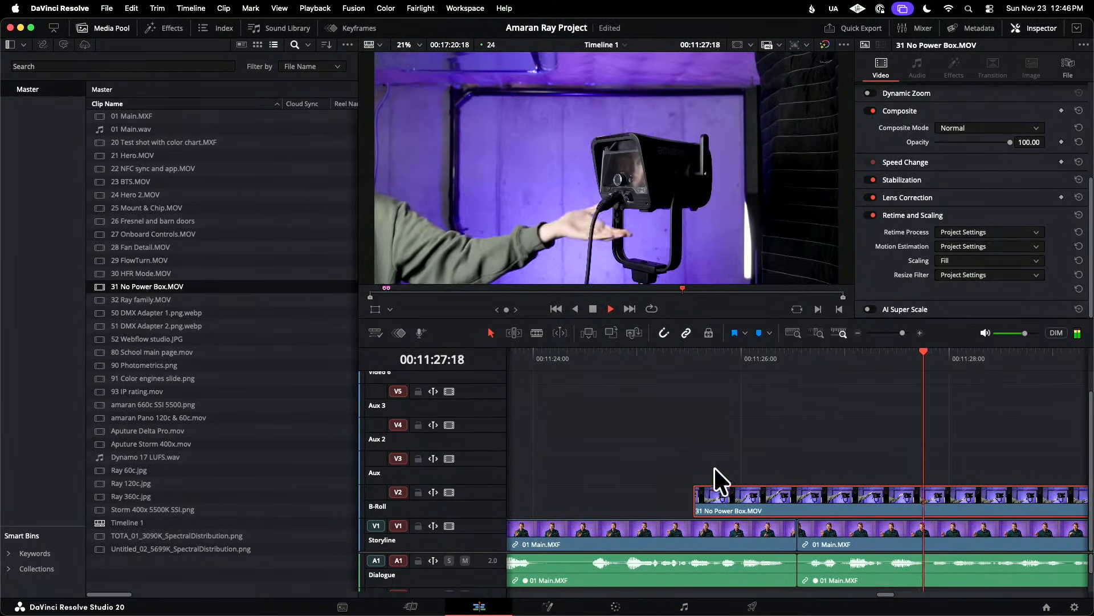
{"action": "left_click", "coordinate": [695, 379]}
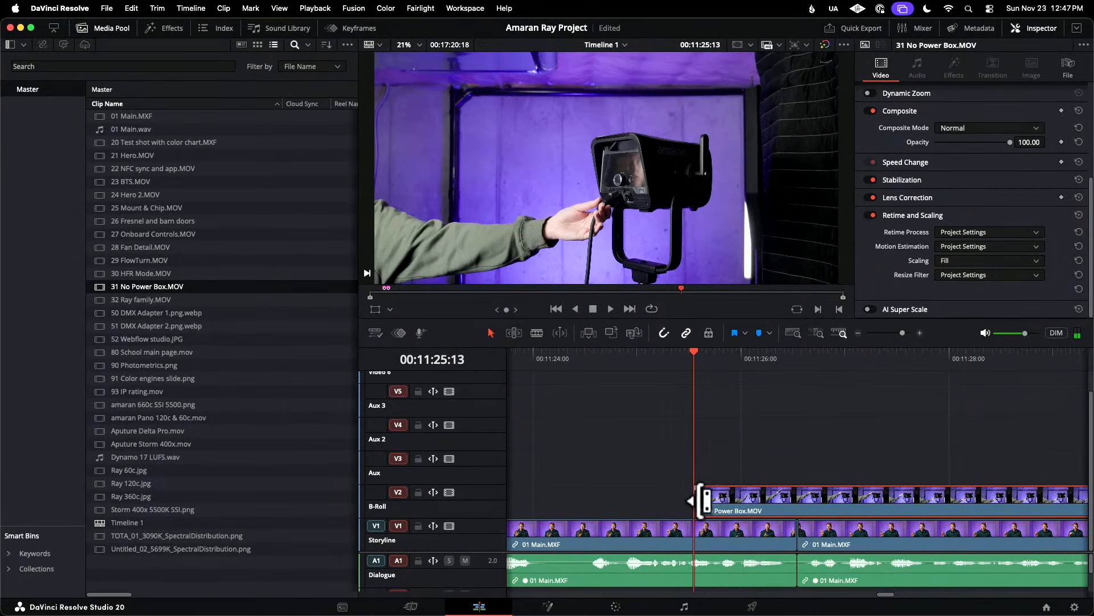
{"action": "left_click_drag", "start_coordinate": [706, 499], "coordinate": [749, 496]}
{"action": "left_click", "coordinate": [663, 351]}
{"action": "key", "text": "space"}
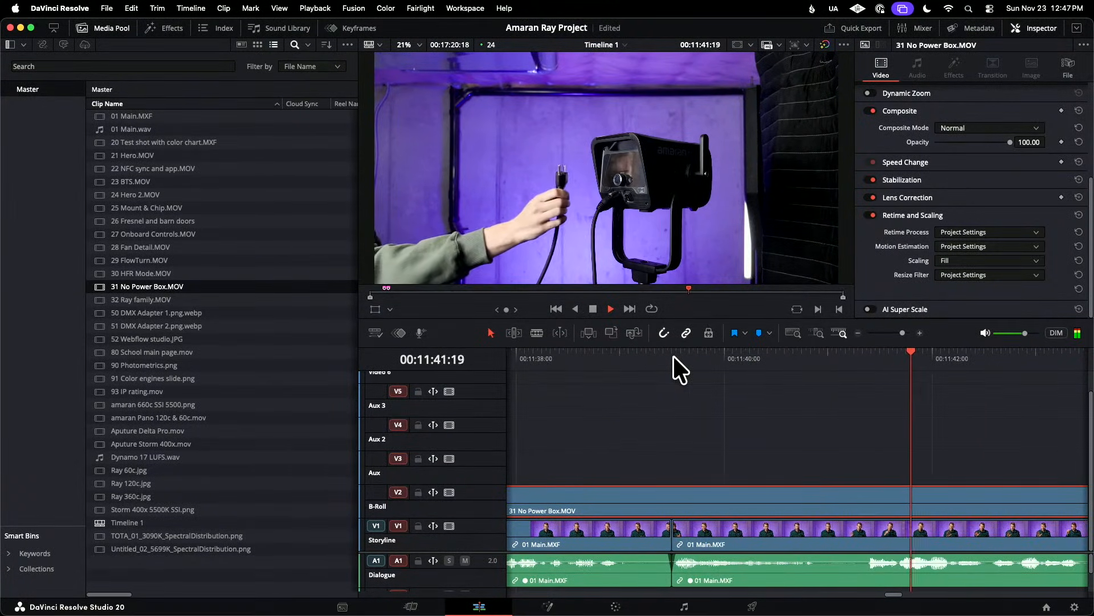
- Stop at 00:11:42:00, return to slightly before that point and play 31 No Power Box.MOV on past 00:11:55:00
{"action": "key", "text": "space"}
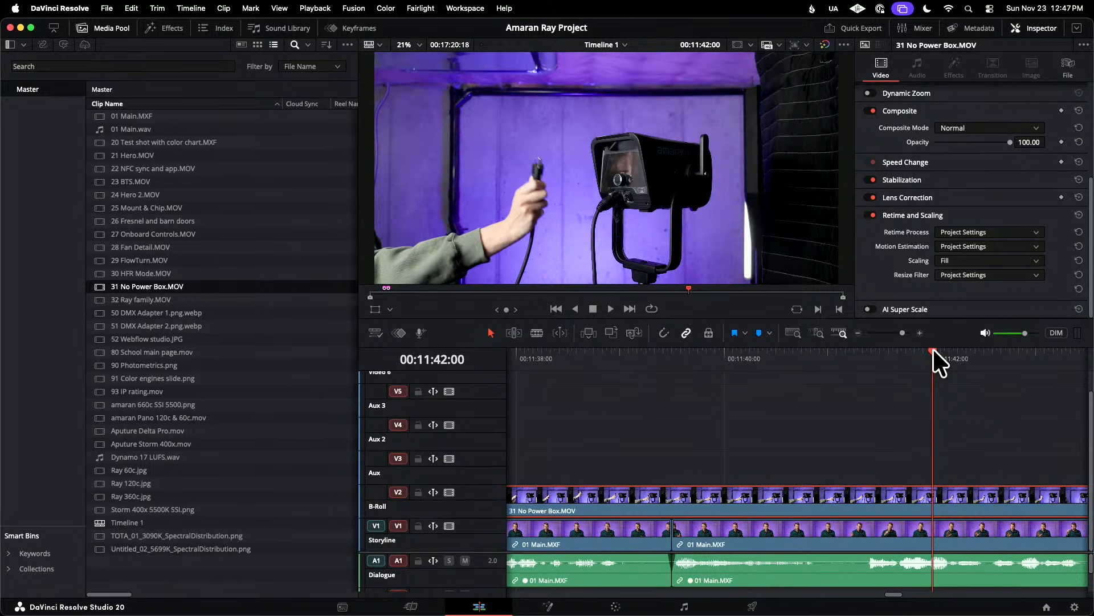
{"action": "left_click", "coordinate": [854, 355]}
{"action": "key", "text": "space"}
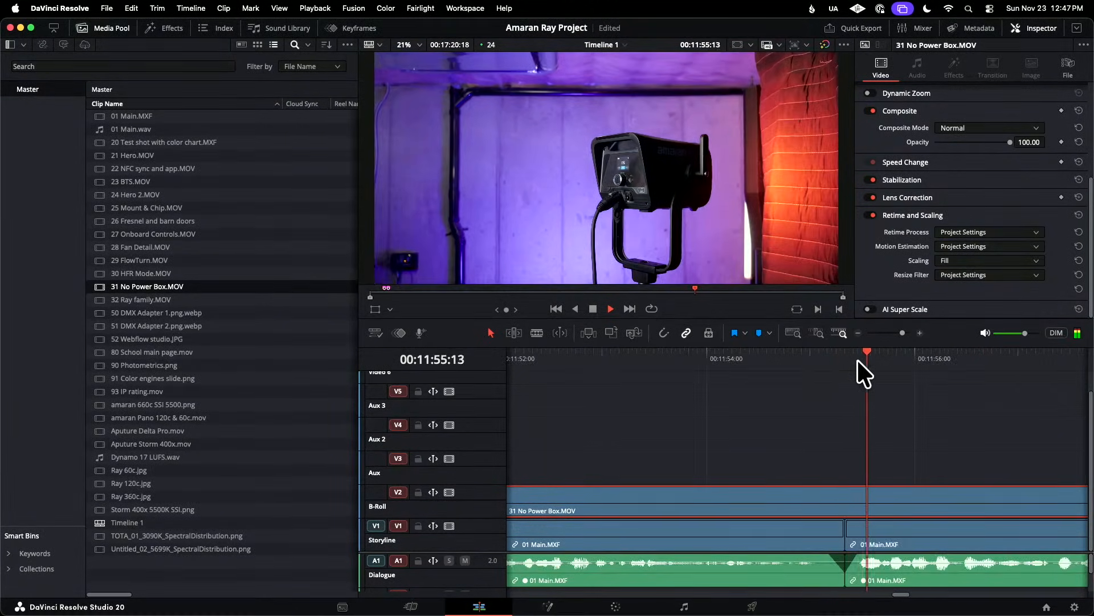
- Stop playback and replay 31 No Power Box.MOV from about 00:11:47:00 to 00:11:49:04
{"action": "key", "text": "space"}
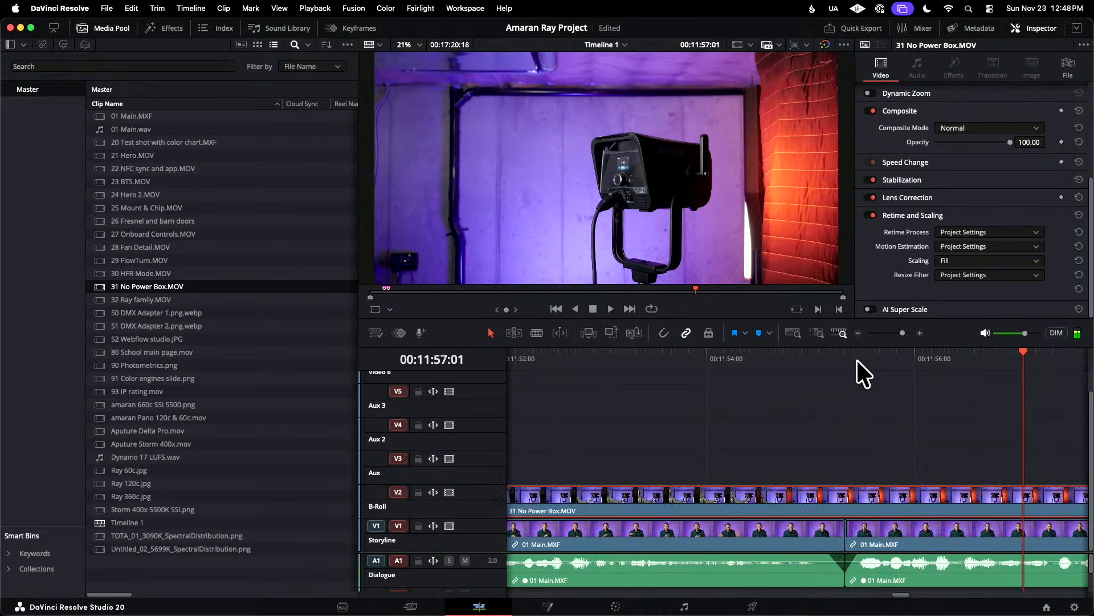
{"action": "scroll", "coordinate": [857, 359], "scroll_direction": "up", "scroll_amount": 10}
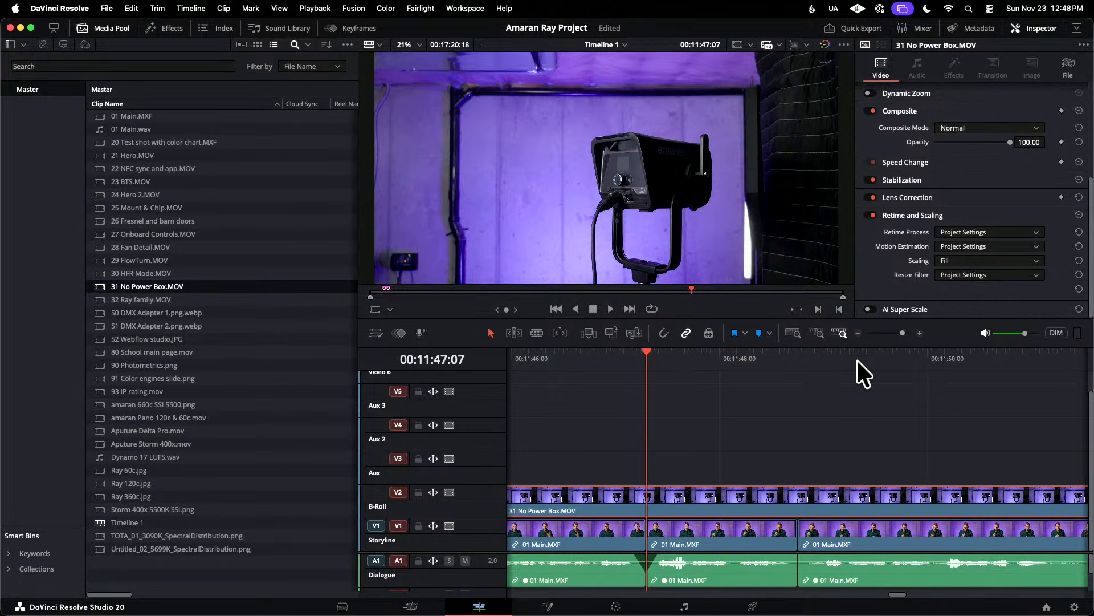
{"action": "left_click", "coordinate": [542, 355]}
{"action": "key", "text": "space"}
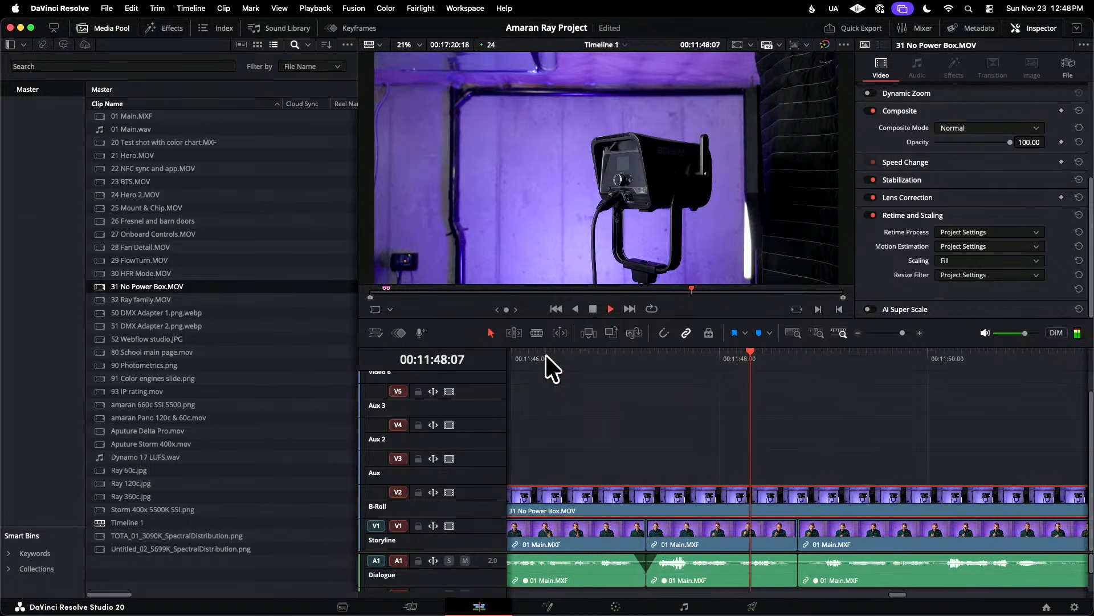
{"action": "key", "text": "space"}
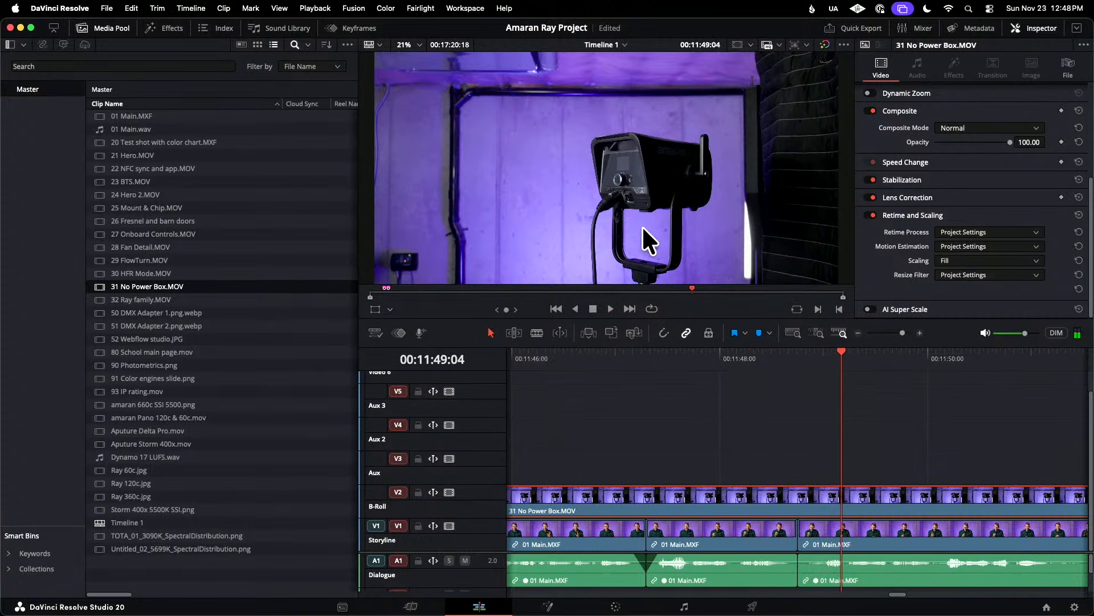
- Go back through the edit points to 00:11:34:07 and play the clip to 00:11:36:11 to judge the hand movement's pace
{"action": "key", "text": "Up"}
{"action": "key", "text": "Up"}
{"action": "key", "text": "Up"}
{"action": "key", "text": "Up"}
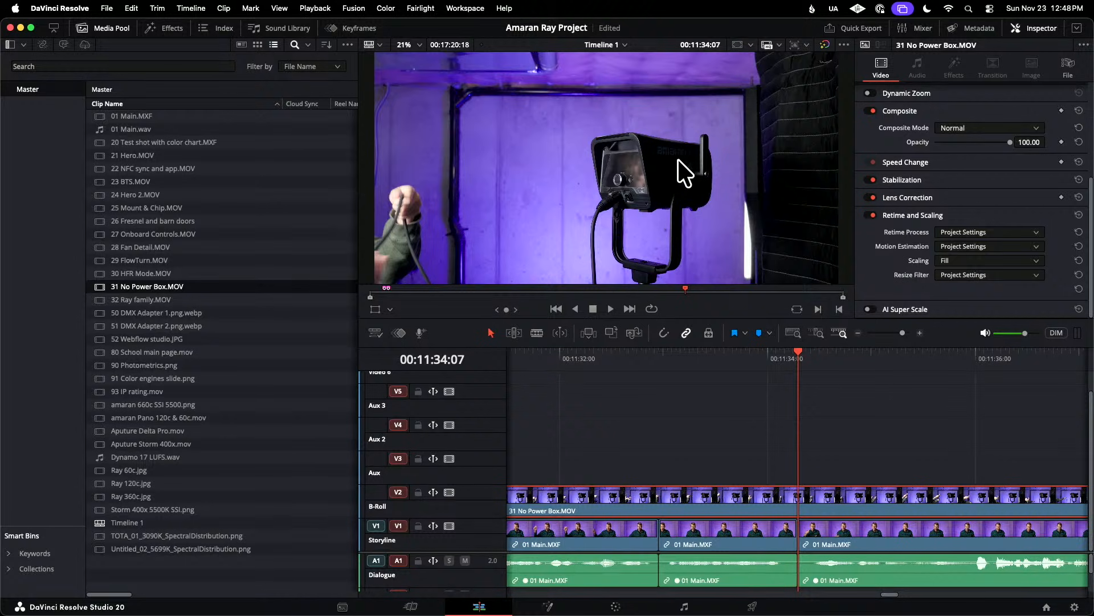
{"action": "left_click", "coordinate": [544, 355]}
{"action": "key", "text": "space"}
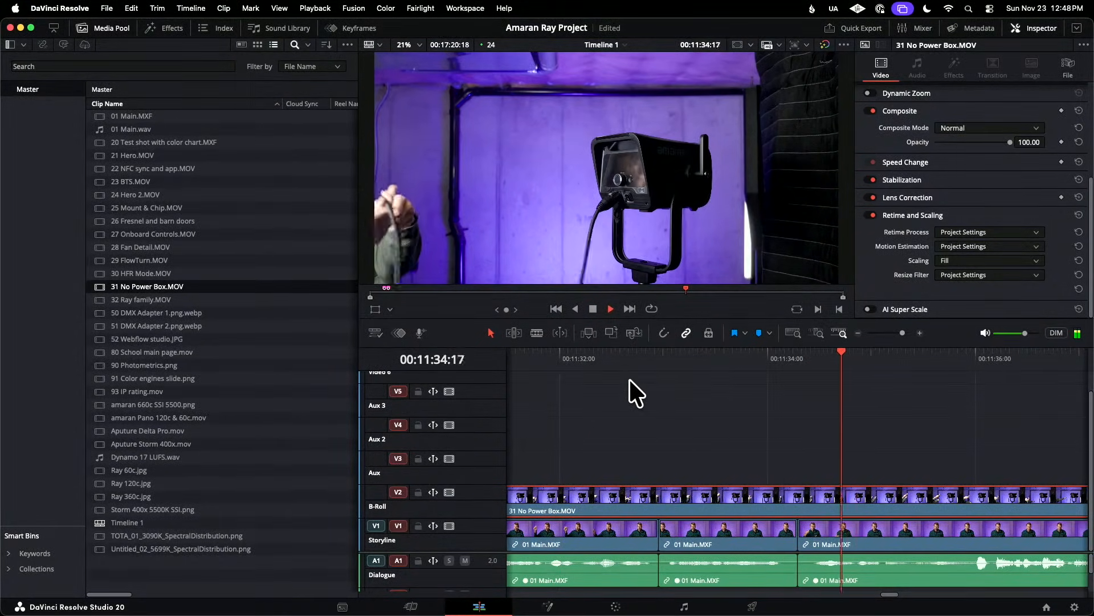
{"action": "key", "text": "space"}
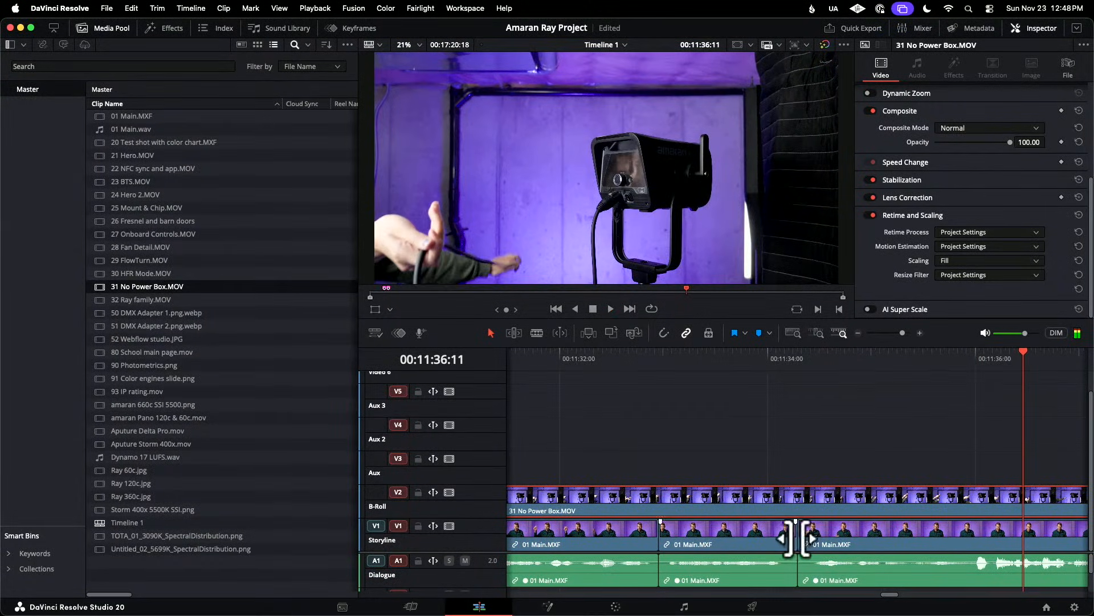
- Change the speed of the 31 No Power Box.MOV clip on the B-Roll track to 150%
{"action": "right_click", "coordinate": [784, 501]}
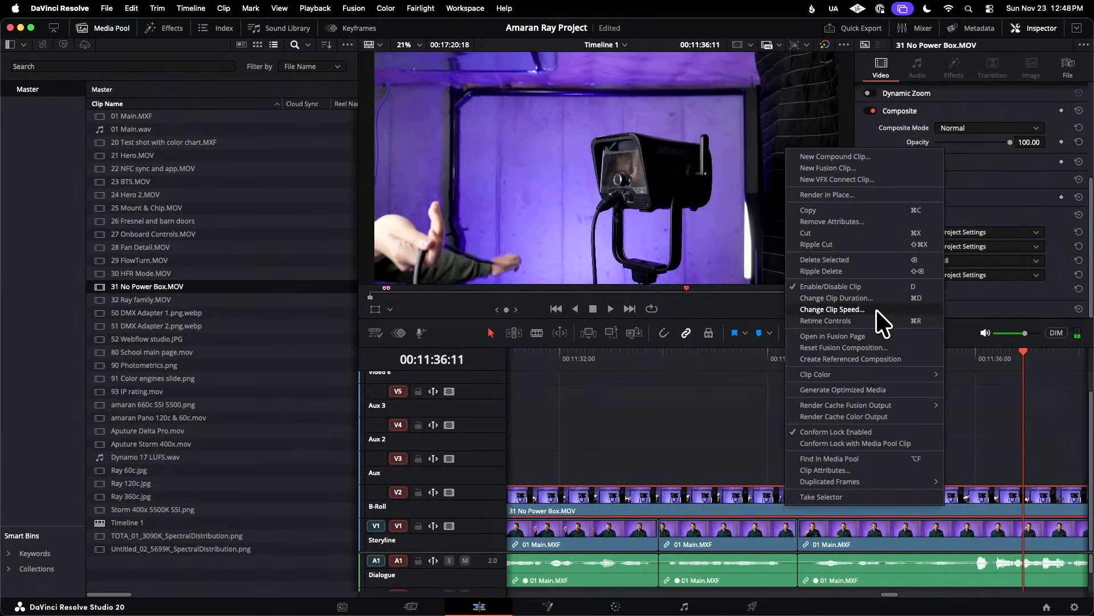
{"action": "left_click", "coordinate": [838, 309]}
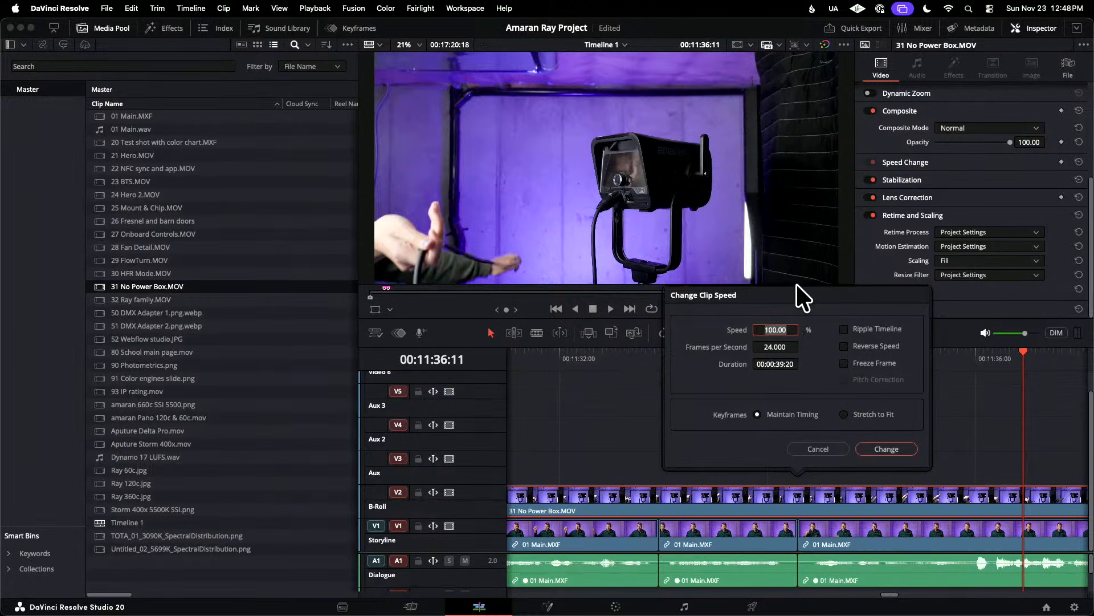
{"action": "type", "text": "150"}
{"action": "key", "text": "Return"}
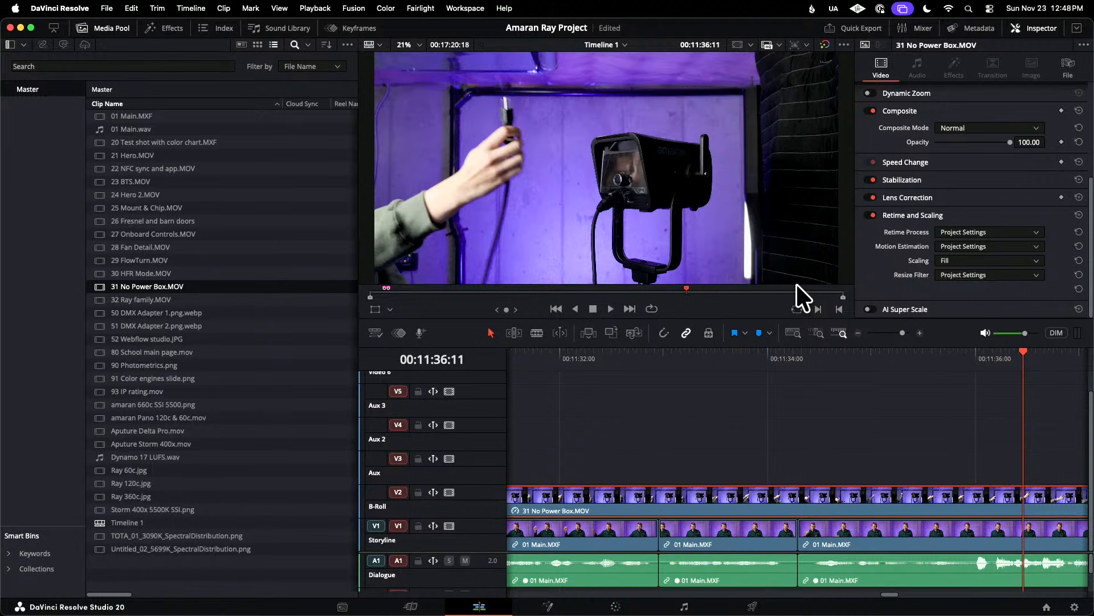
- Play 31 No Power Box.MOV from 00:11:26:13 past 00:11:42:00 and replay the passage around 00:11:40:00
{"action": "left_click", "coordinate": [739, 353]}
{"action": "key", "text": "Up"}
{"action": "key", "text": "Up"}
{"action": "key", "text": "Up"}
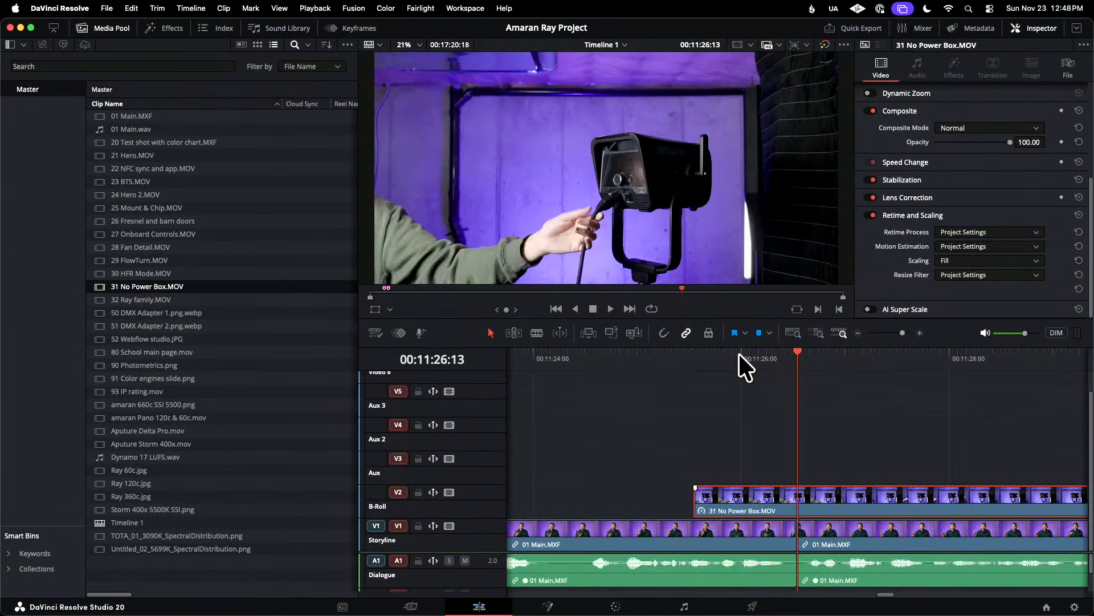
{"action": "key", "text": "space"}
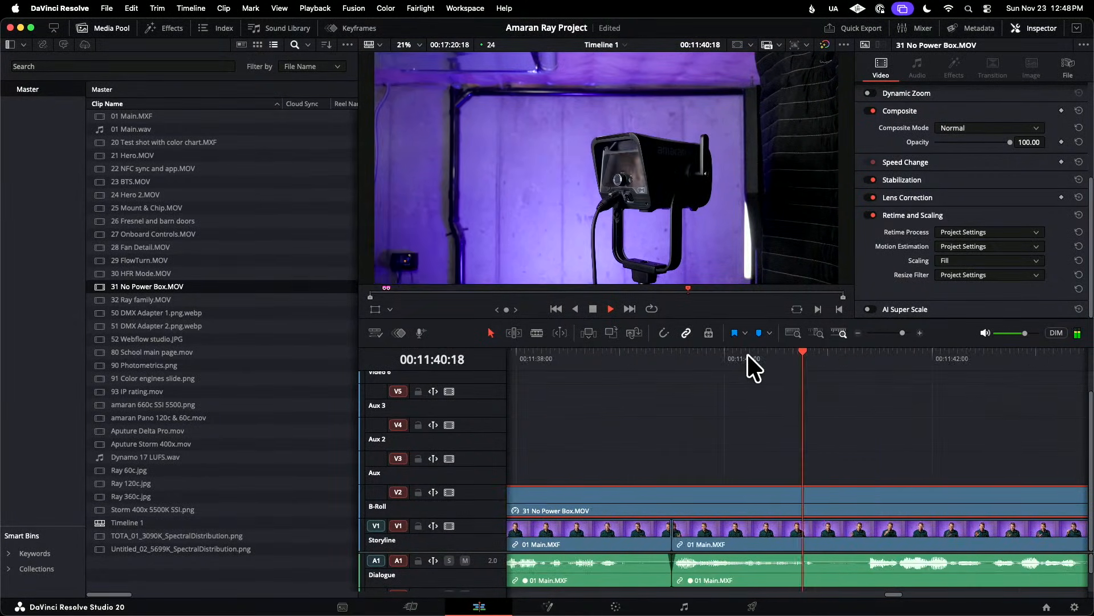
{"action": "key", "text": "space"}
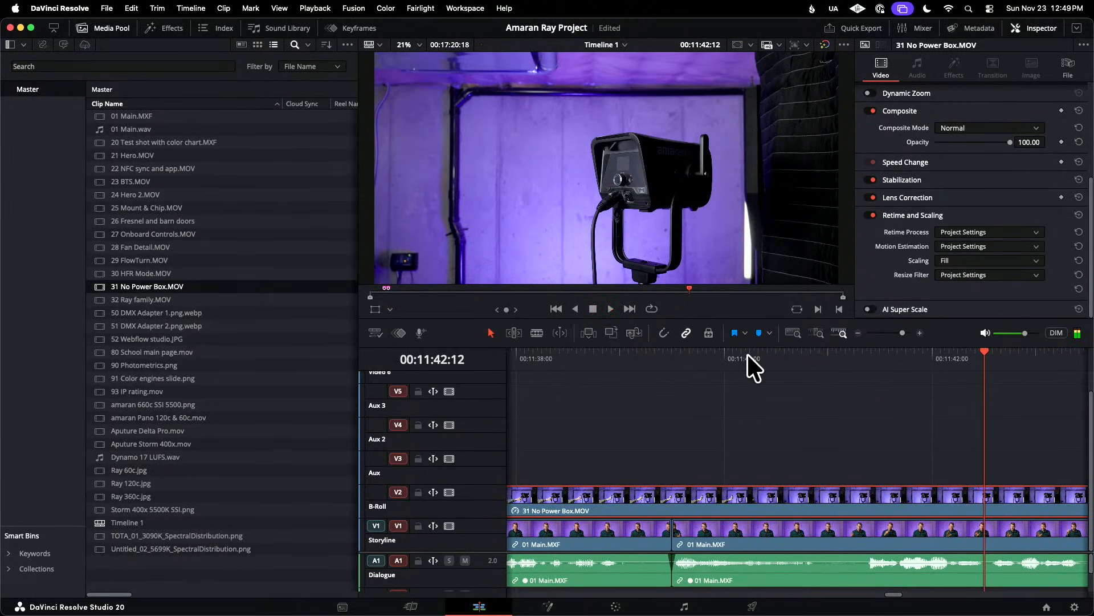
{"action": "left_click", "coordinate": [674, 373]}
{"action": "key", "text": "space"}
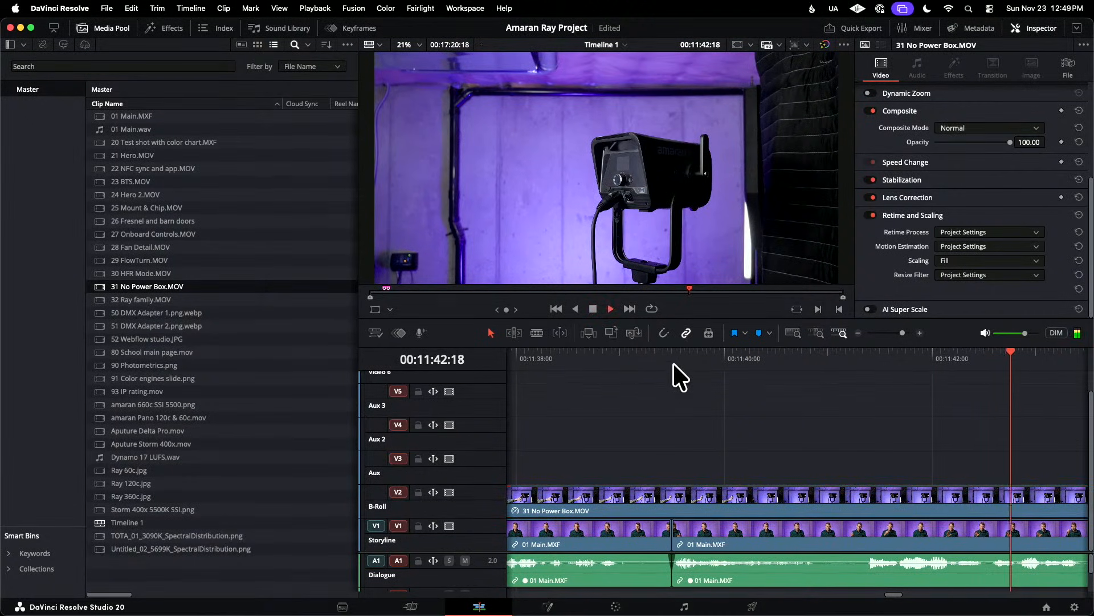
{"action": "left_click", "coordinate": [674, 364]}
{"action": "key", "text": "space"}
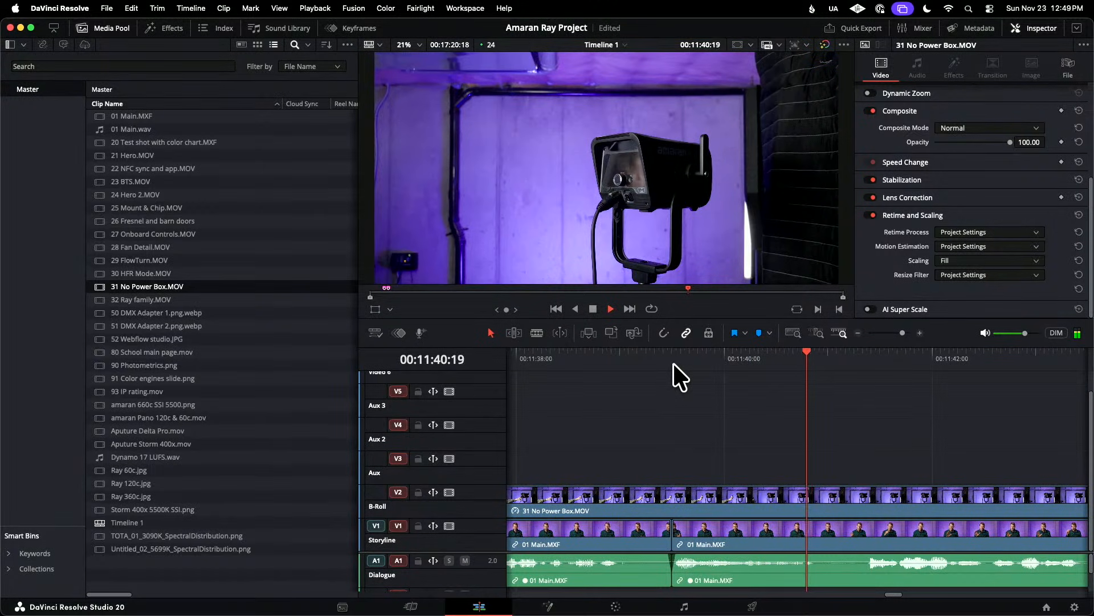
- Mark the range from 00:11:41:08 to 00:11:55:08 and ripple-delete it from the storyline, dialogue and B-roll tracks
{"action": "key", "text": "space"}
{"action": "left_click", "coordinate": [871, 354]}
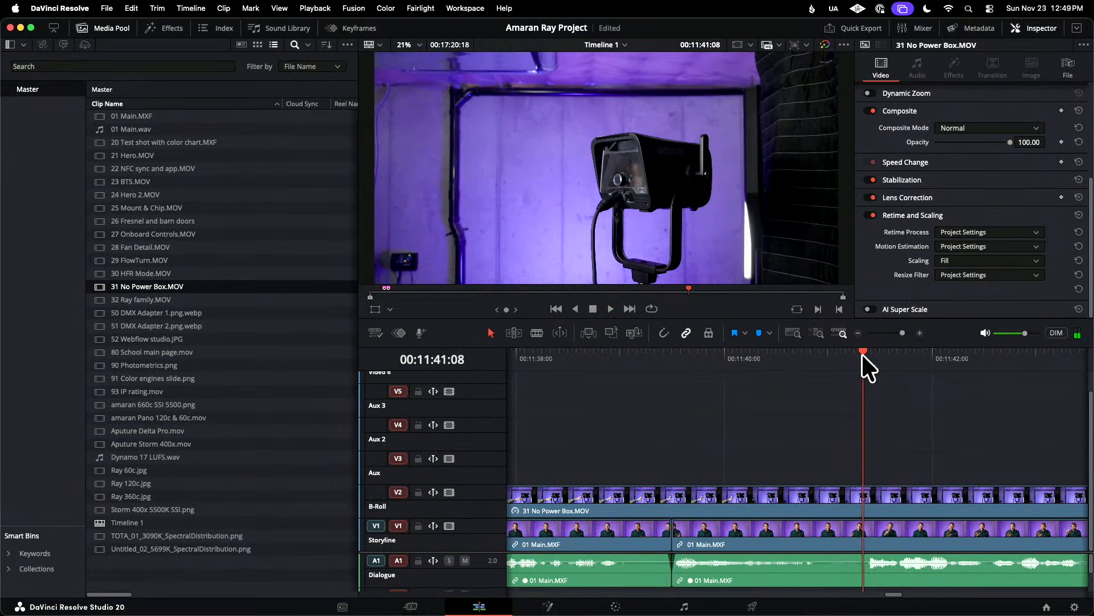
{"action": "key", "text": "i"}
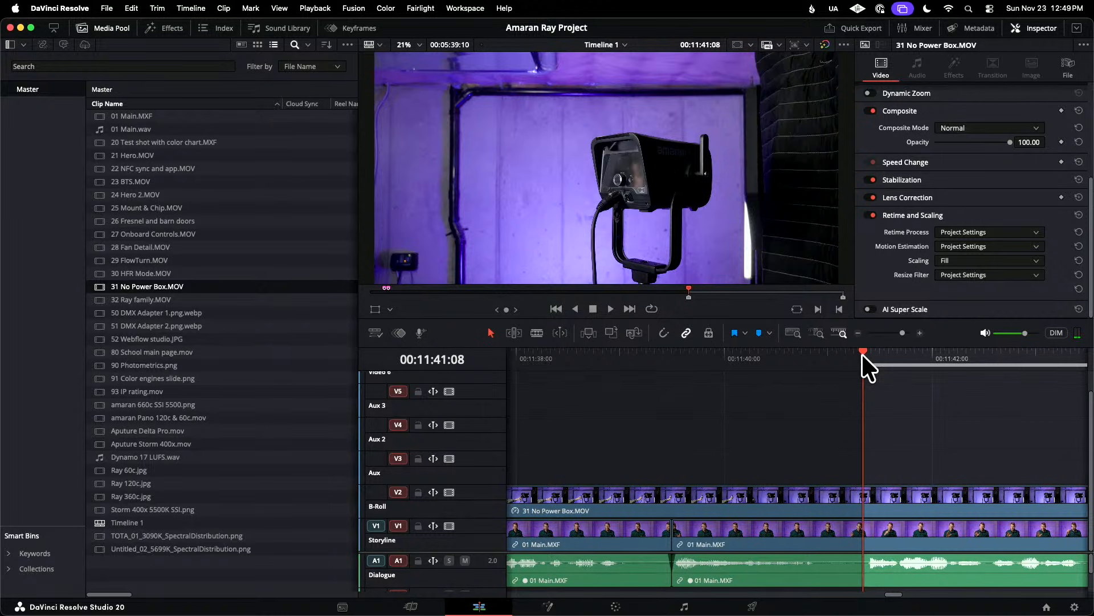
{"action": "key", "text": "space"}
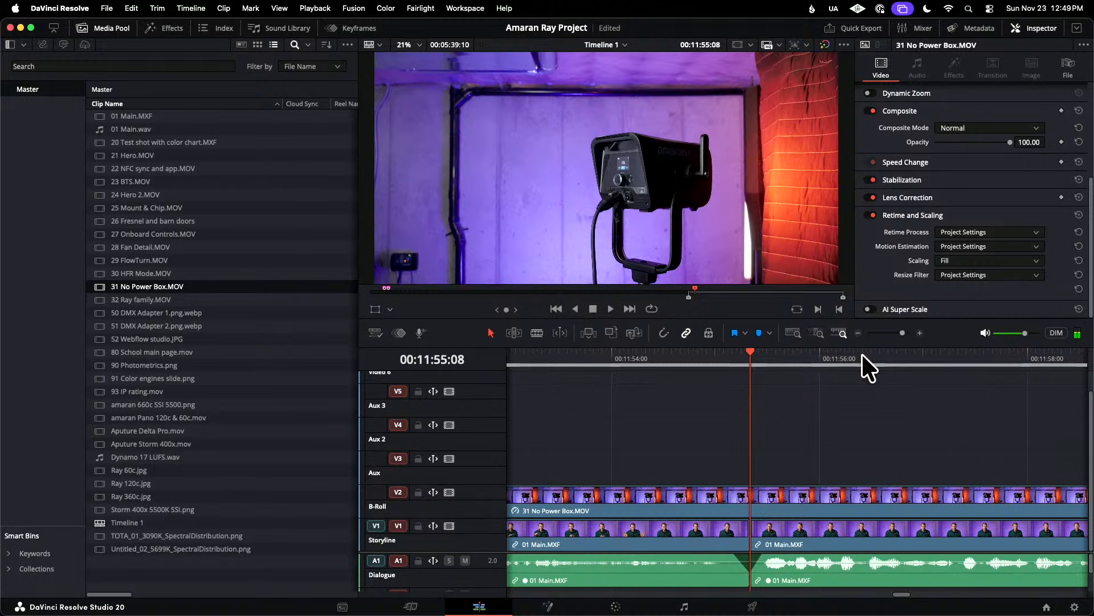
{"action": "key", "text": "o"}
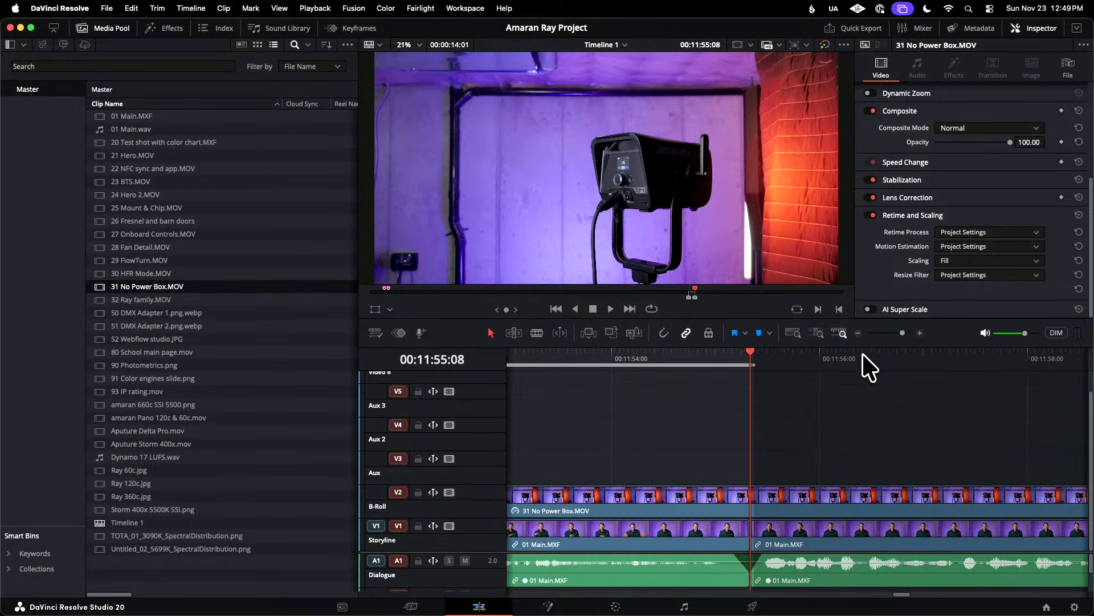
{"action": "key", "text": "BackSpace"}
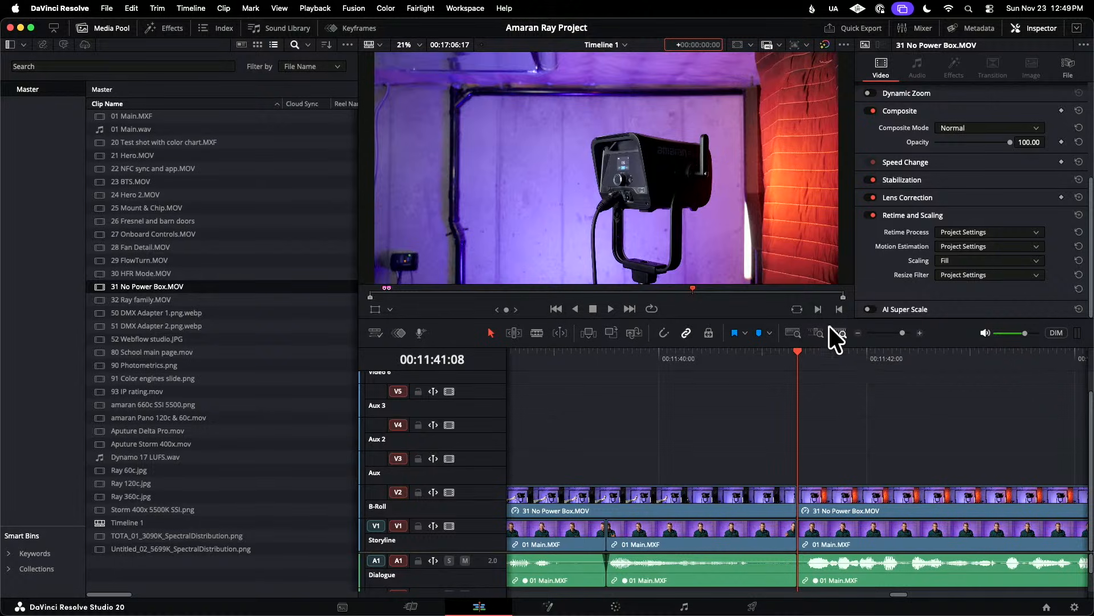
- Delete the leftover 31 No Power Box.MOV piece after 00:11:41:08 and play across the cut from 00:11:38:21
{"action": "left_click", "coordinate": [825, 487]}
{"action": "key", "text": "BackSpace"}
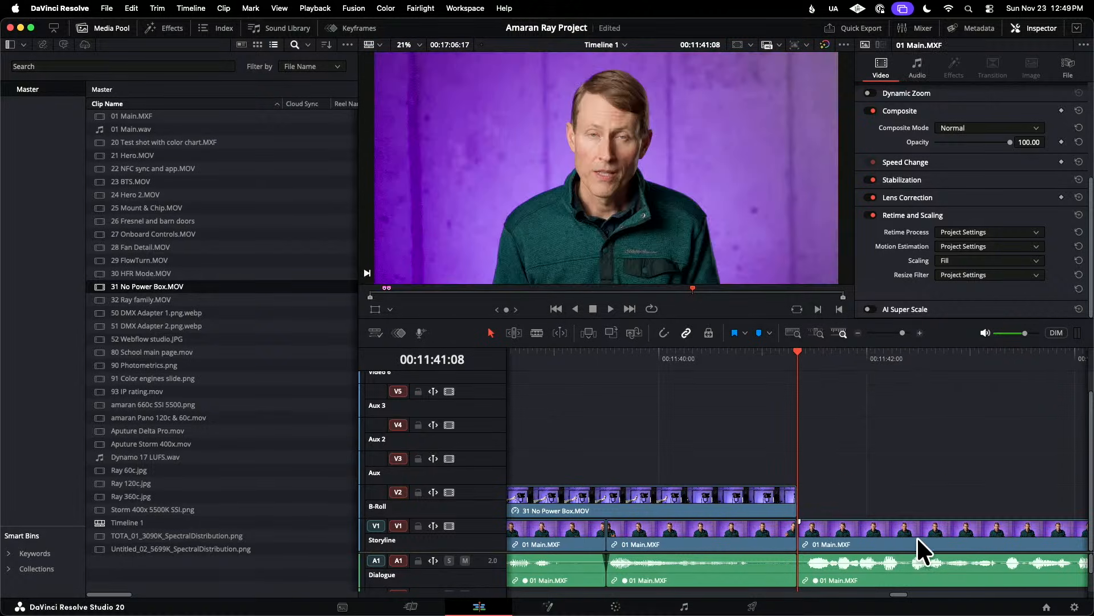
{"action": "left_click", "coordinate": [545, 358]}
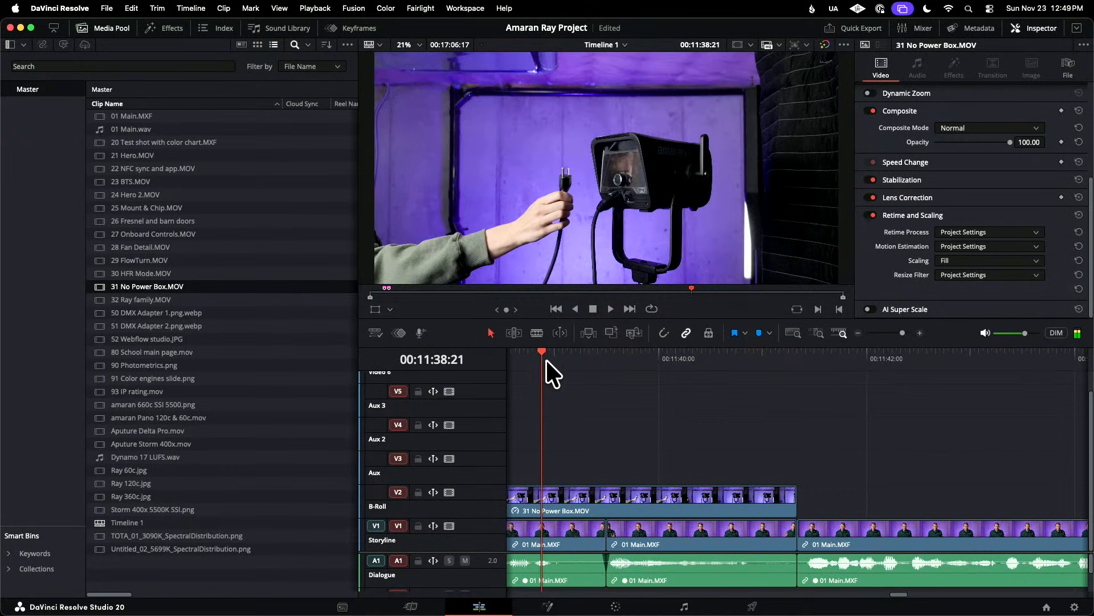
{"action": "key", "text": "space"}
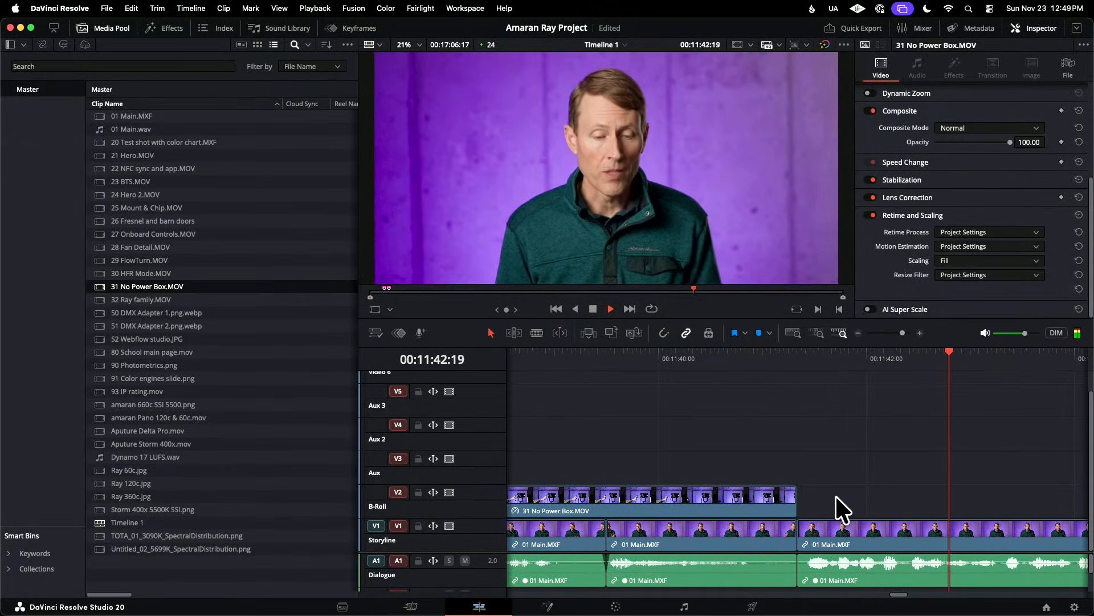
{"action": "key", "text": "space"}
- Go back to 00:11:32:23 and play the sequence through the end of the B-roll clip to 00:11:42:09
{"action": "left_click", "coordinate": [666, 357]}
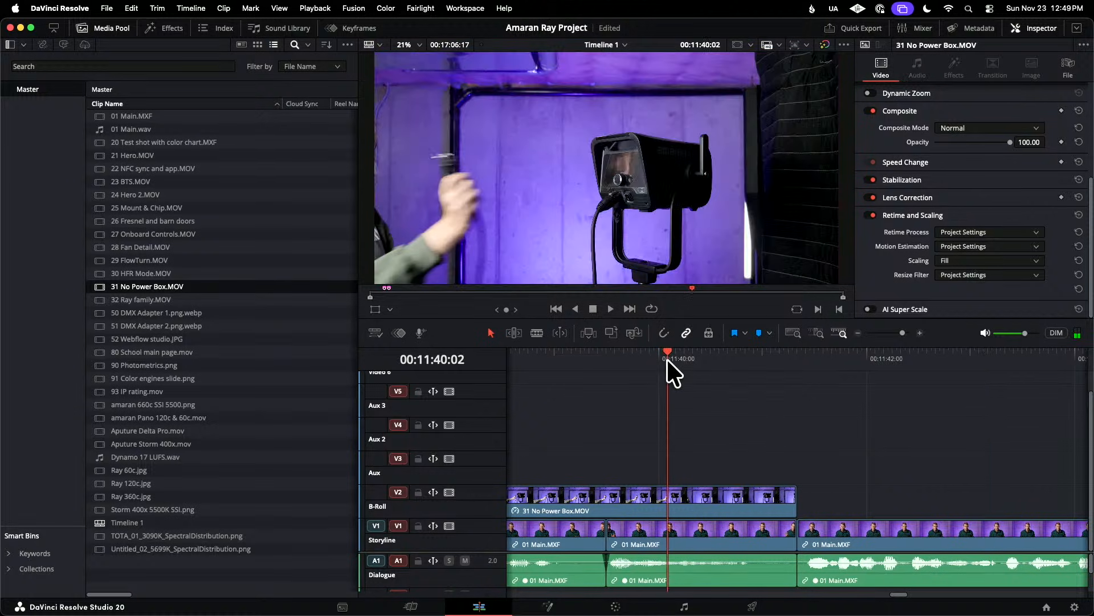
{"action": "key", "text": "Up"}
{"action": "key", "text": "Up"}
{"action": "key", "text": "Up"}
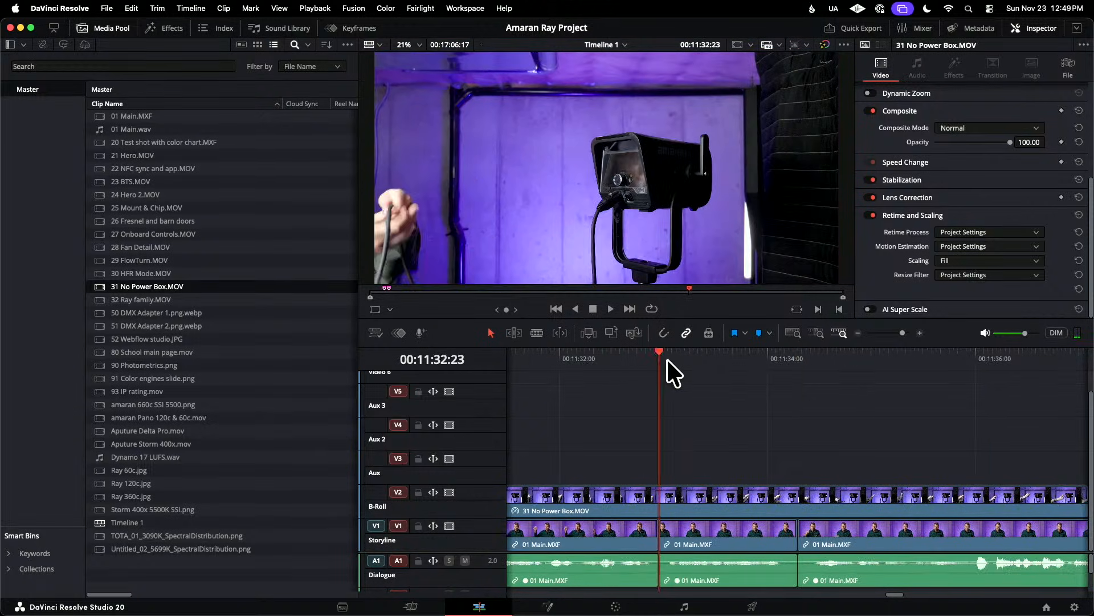
{"action": "key", "text": "space"}
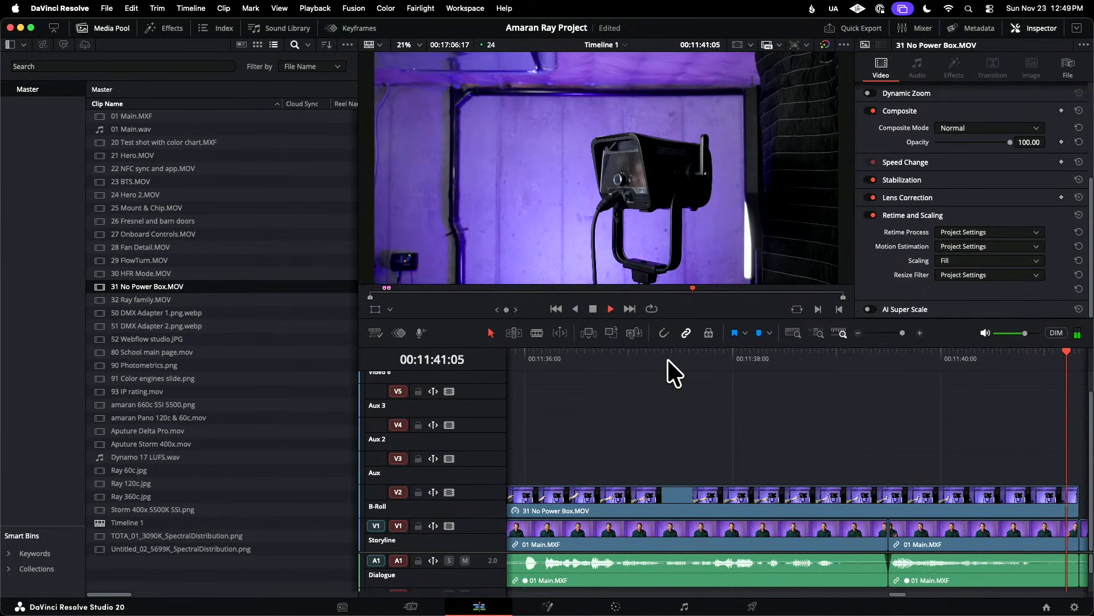
{"action": "key", "text": "space"}
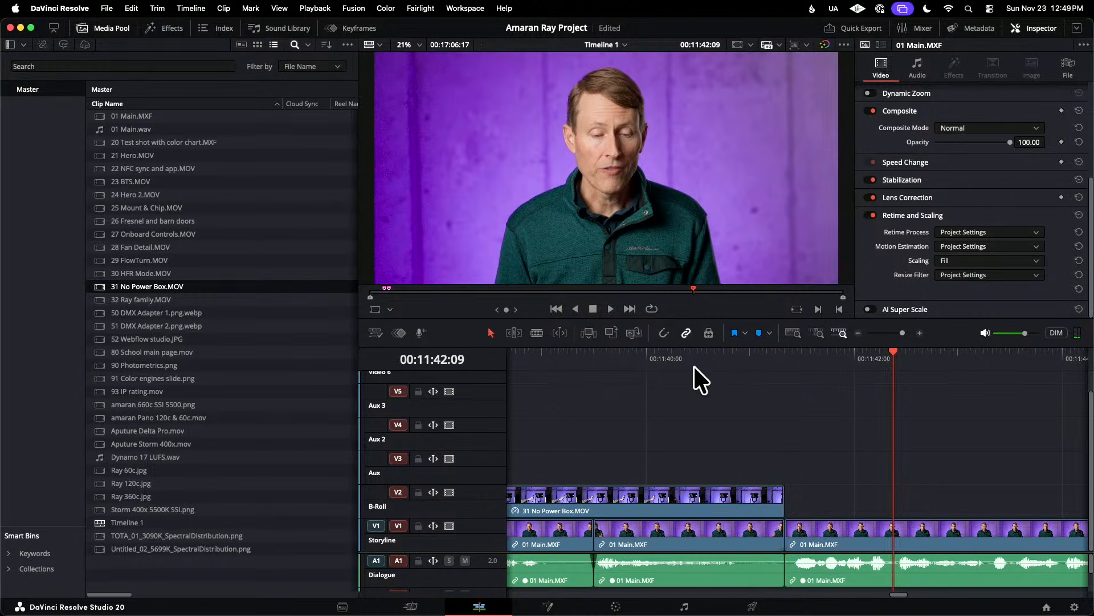
- Replay the last second before the cut at 00:11:41:08 twice to check the dialogue transition
{"action": "left_click", "coordinate": [701, 348]}
{"action": "key", "text": "space"}
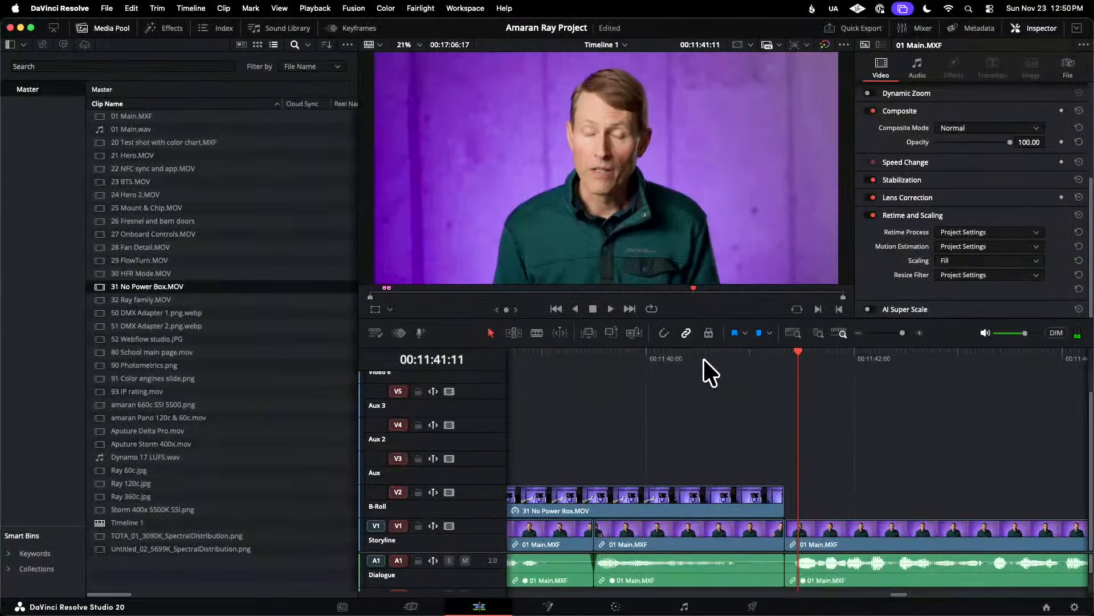
{"action": "left_click", "coordinate": [702, 357]}
{"action": "key", "text": "space"}
{"action": "key", "text": "space"}
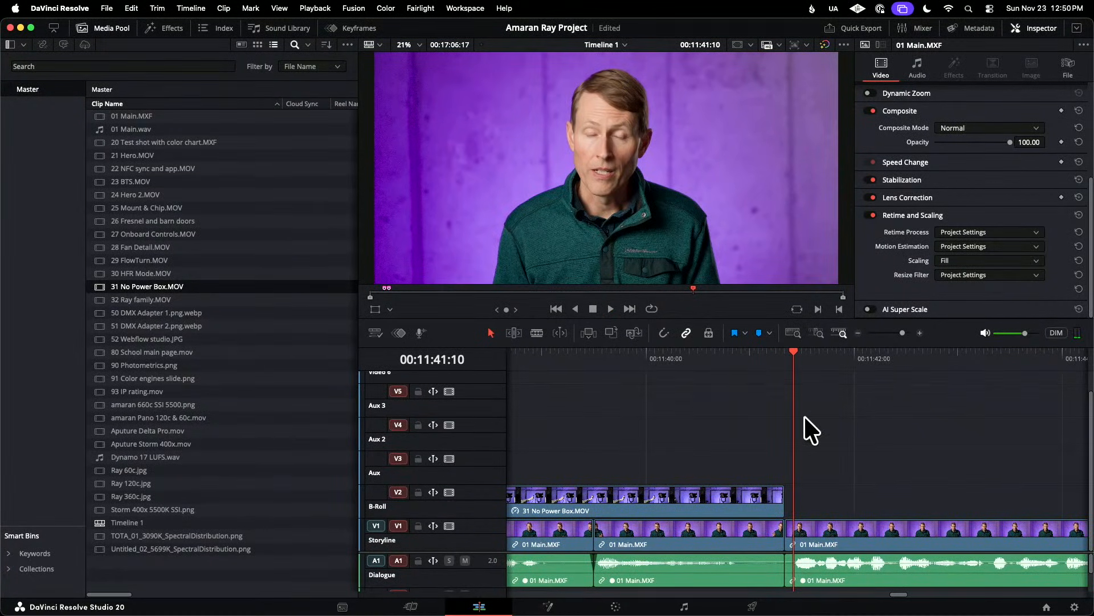
- Ripple-delete the two frames from 00:11:41:08 to 00:11:41:09 and play from just before the cut on past 00:12:14:00
{"action": "key", "text": "Left"}
{"action": "key", "text": "Left"}
{"action": "key", "text": "Left"}
{"action": "key", "text": "Right"}
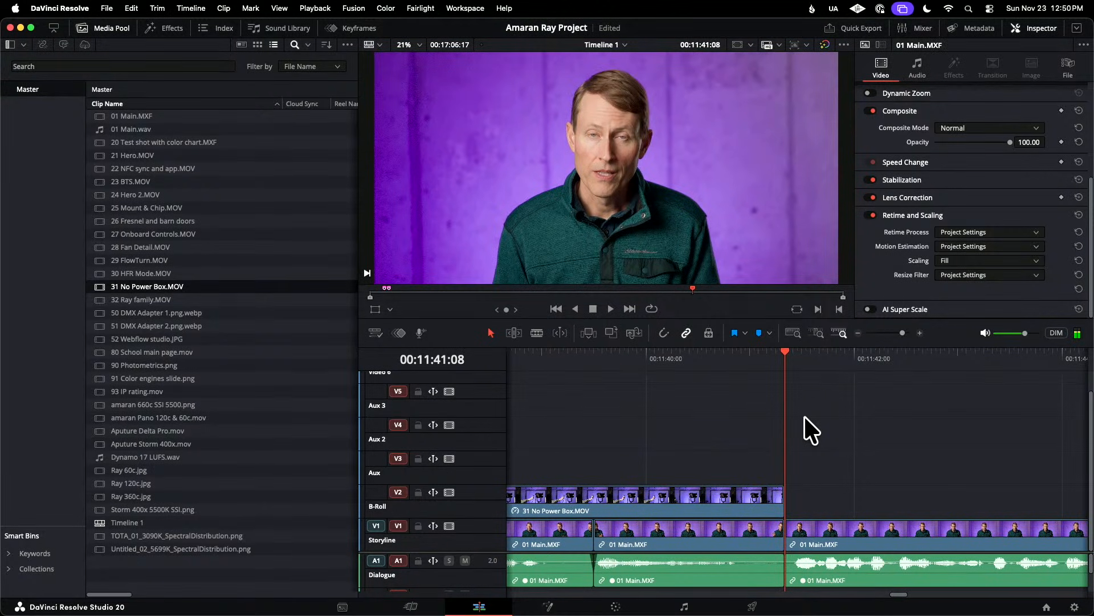
{"action": "key", "text": "i"}
{"action": "key", "text": "Right"}
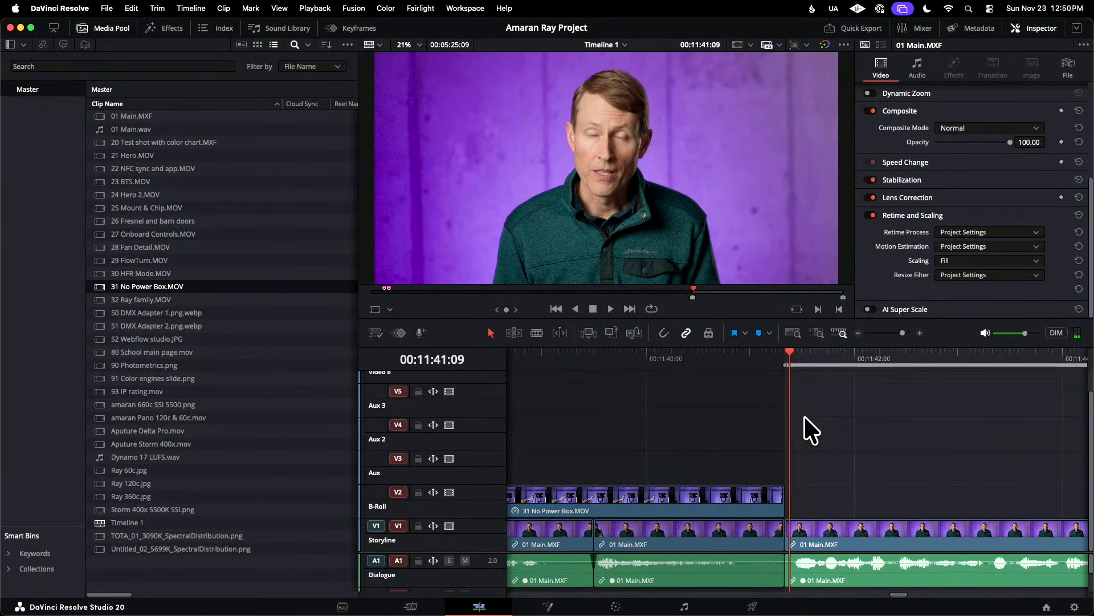
{"action": "key", "text": "Right"}
{"action": "key", "text": "Left"}
{"action": "key", "text": "o"}
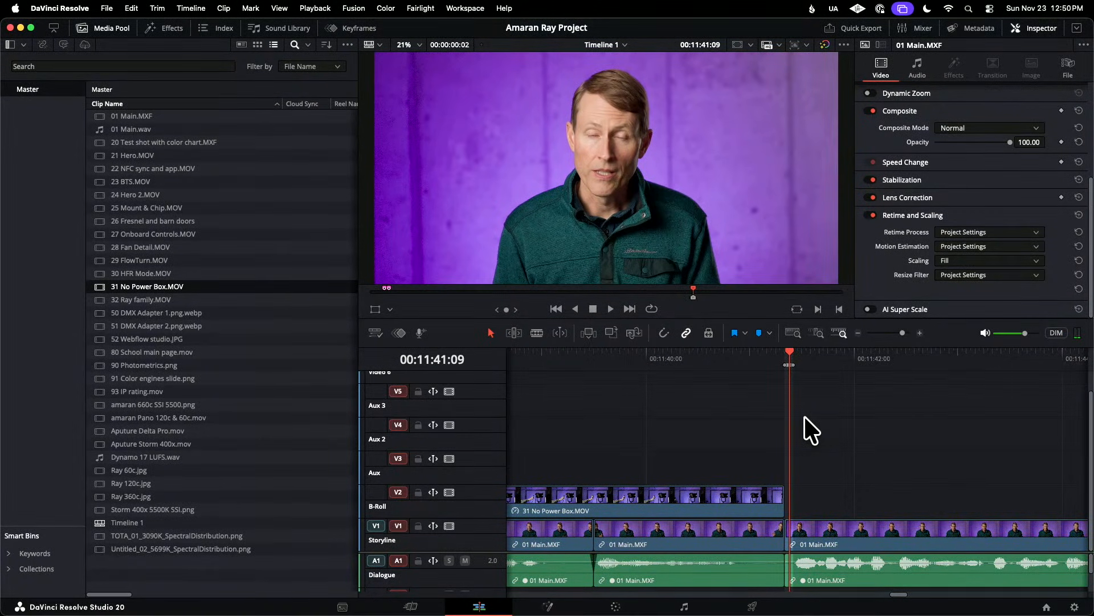
{"action": "key", "text": "alt+x"}
{"action": "key", "text": "Left"}
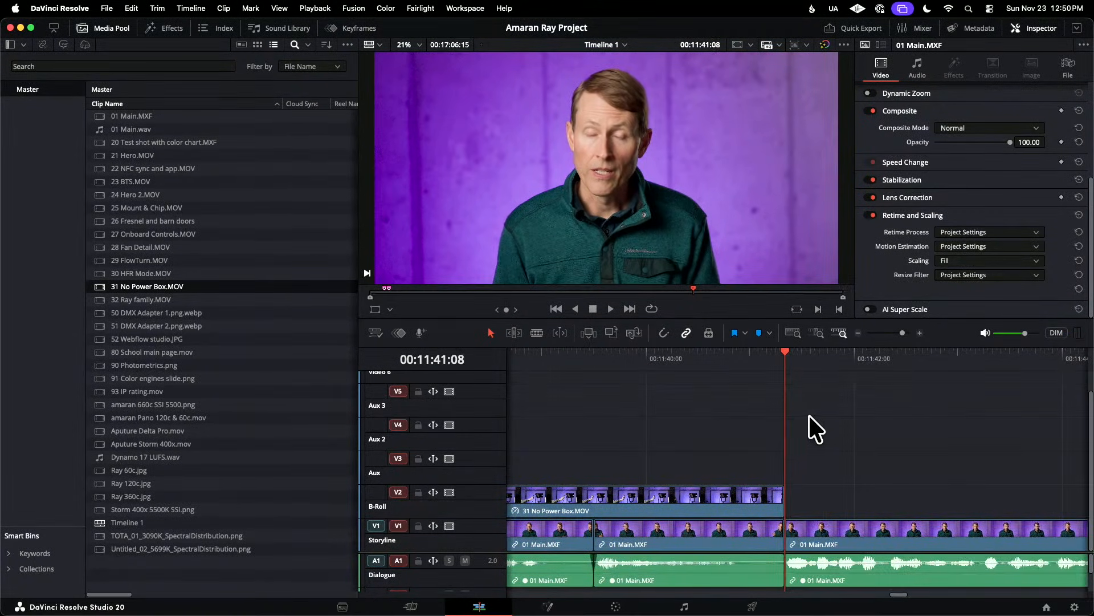
{"action": "key", "text": "space"}
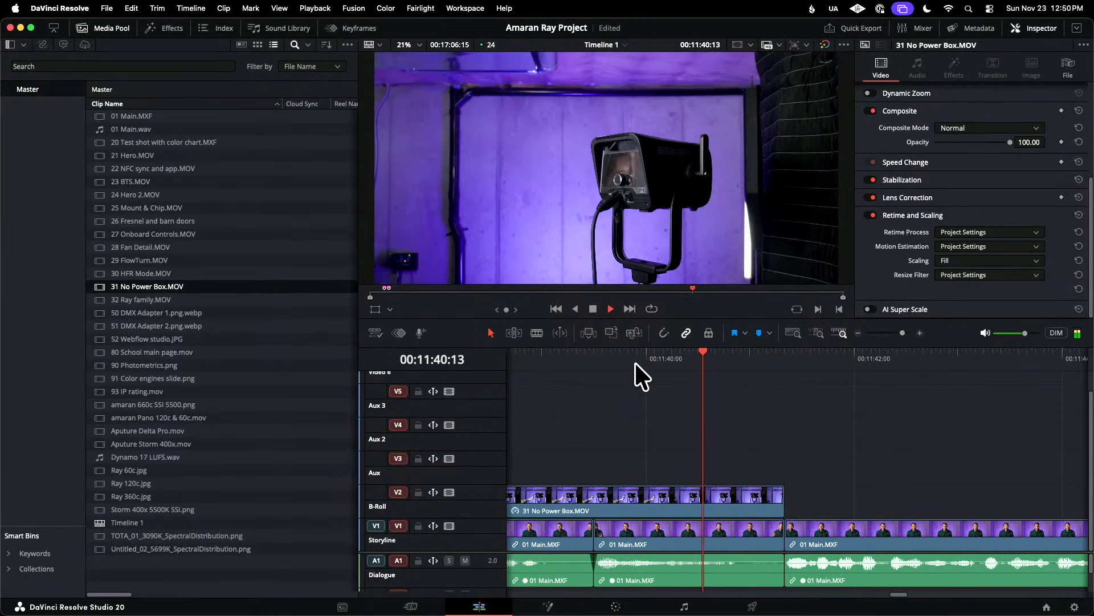
{"action": "key", "text": "space"}
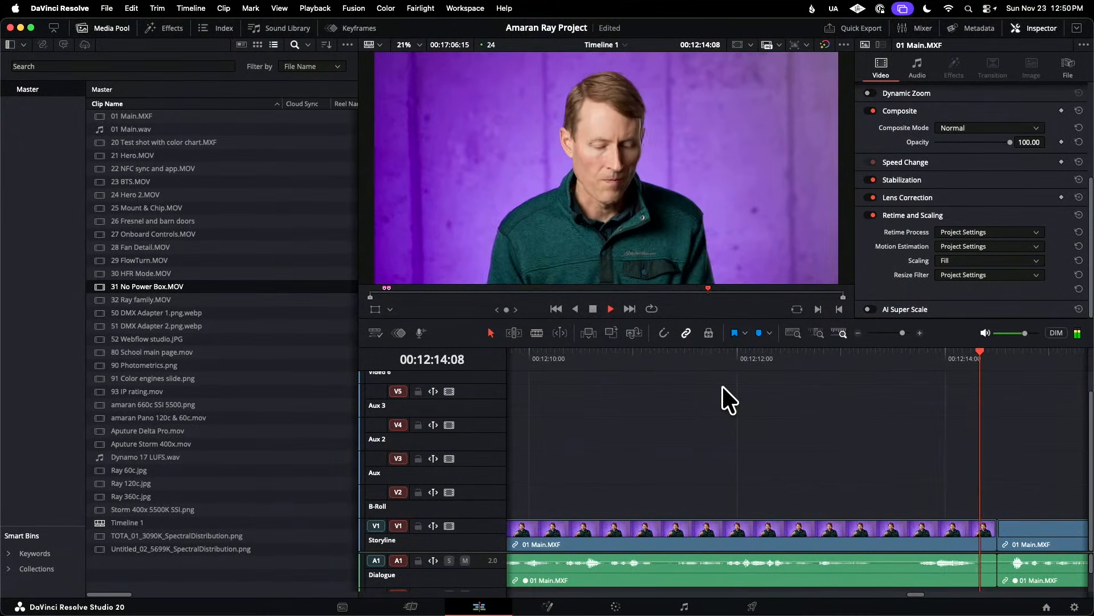
- Split the 01 Main.MXF clip at about 00:12:15:15 and play the dialogue on to about 00:12:33:15
{"action": "key", "text": "space"}
{"action": "key", "text": "super+b"}
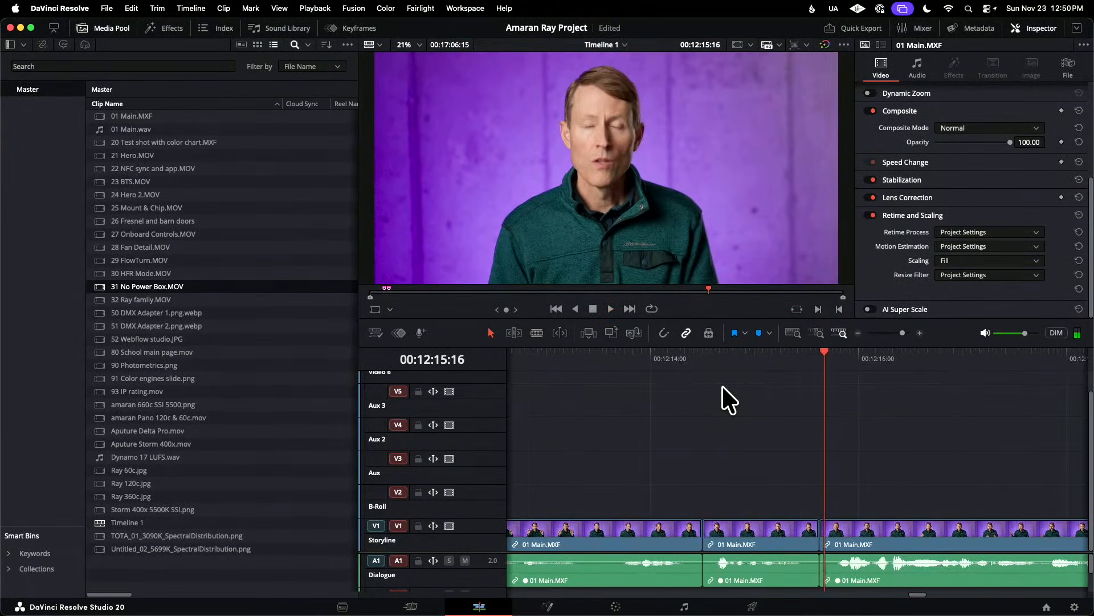
{"action": "key", "text": "space"}
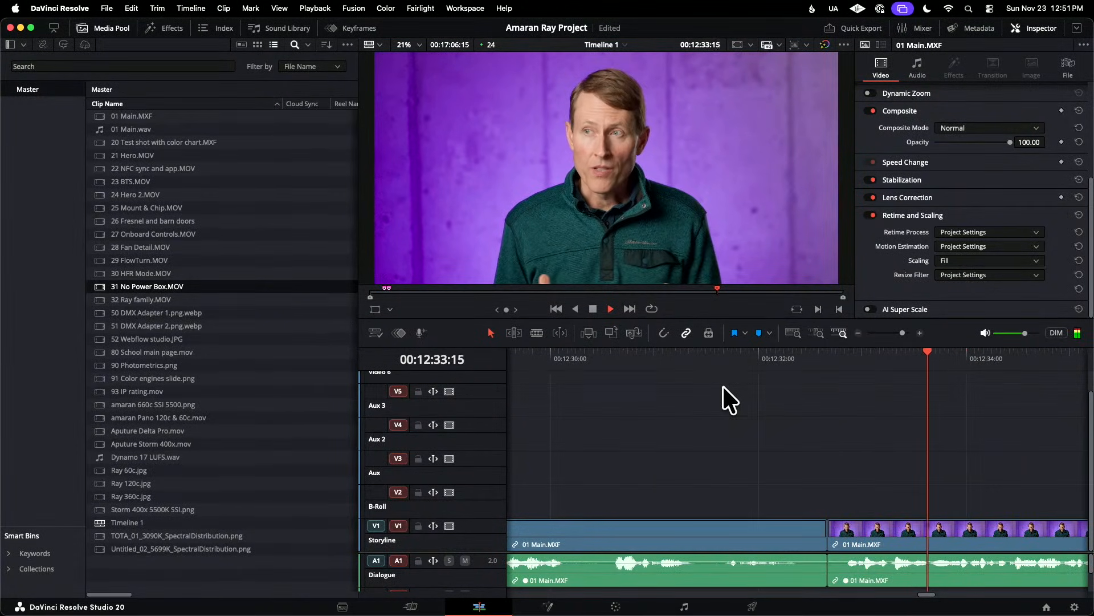
{"action": "key", "text": "space"}
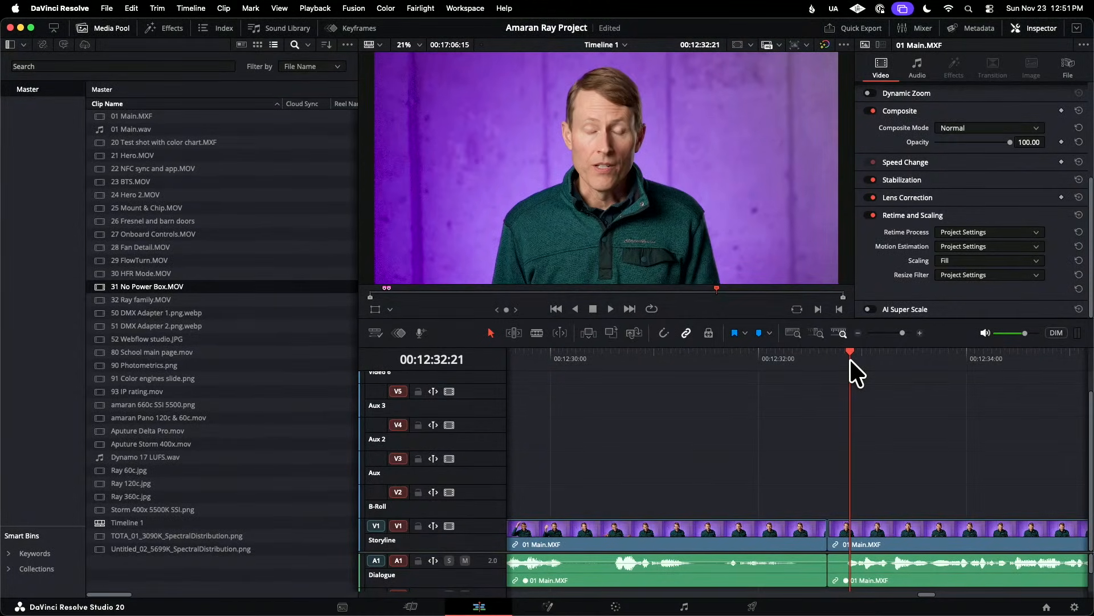
- Go back through the edit points to the end of the 31 No Power Box.MOV B-roll at 00:11:41:08
{"action": "key", "text": "Left"}
{"action": "key", "text": "Left"}
{"action": "key", "text": "Left"}
{"action": "key", "text": "Left"}
{"action": "key", "text": "Left"}
{"action": "key", "text": "Up"}
{"action": "key", "text": "Up"}
{"action": "key", "text": "Up"}
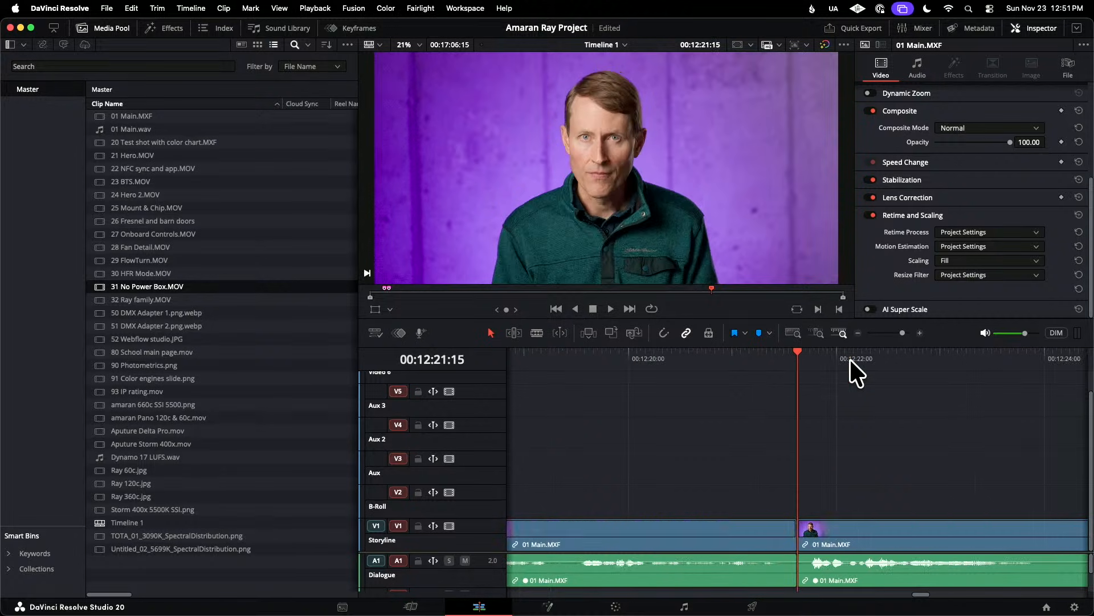
{"action": "key", "text": "Up"}
{"action": "key", "text": "Up"}
{"action": "key", "text": "Up"}
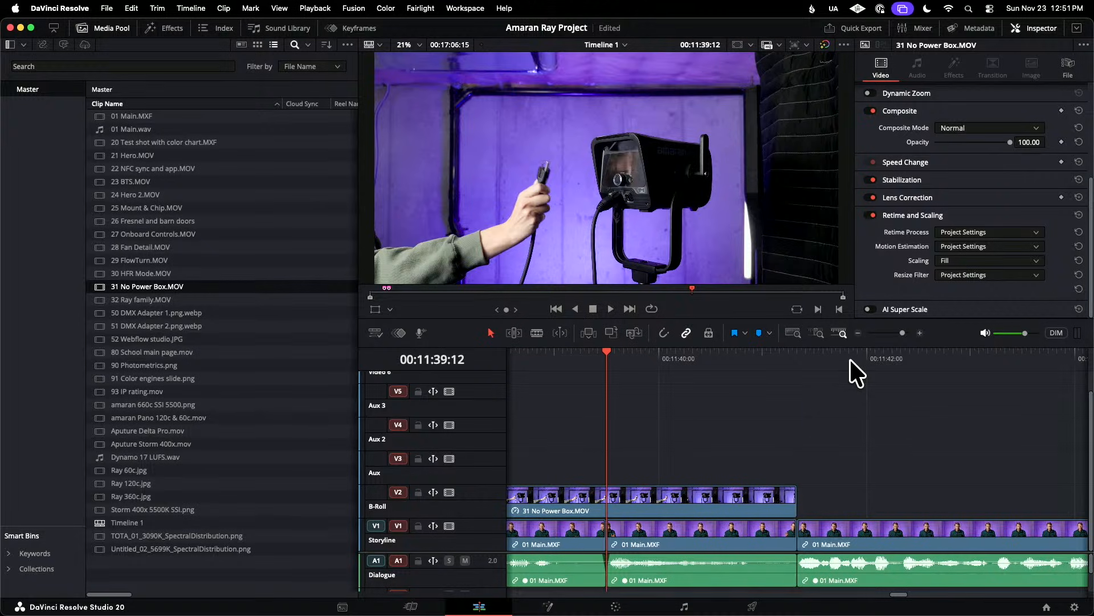
{"action": "key", "text": "Down"}
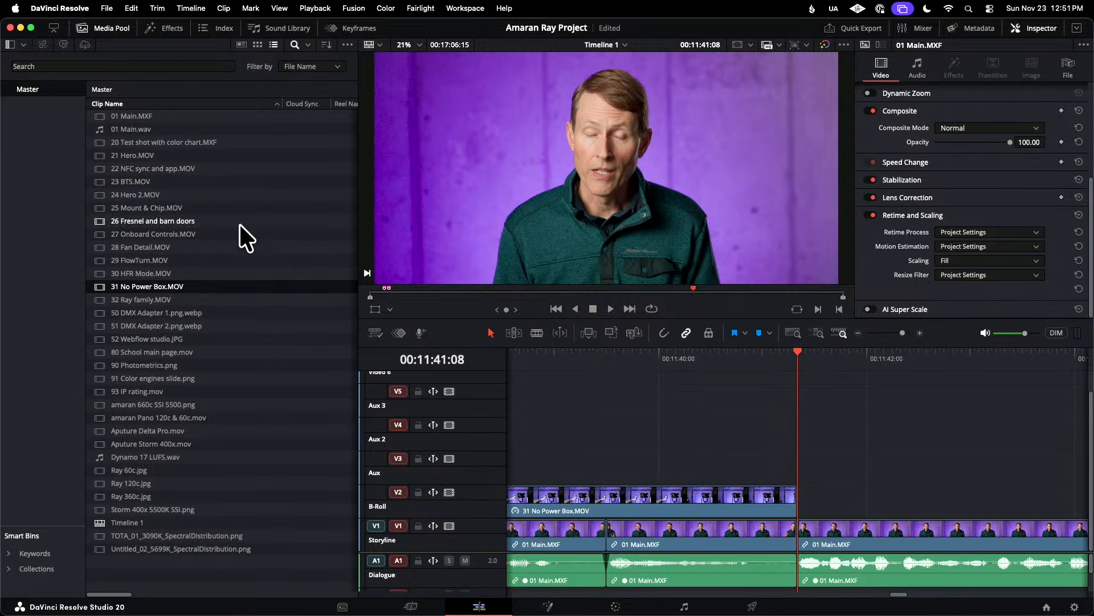
- Open 30 HFR Mode.MOV as source, scrub through it and mark a 17:05 range ending at 01:17:13:05
{"action": "double_click", "coordinate": [94, 272]}
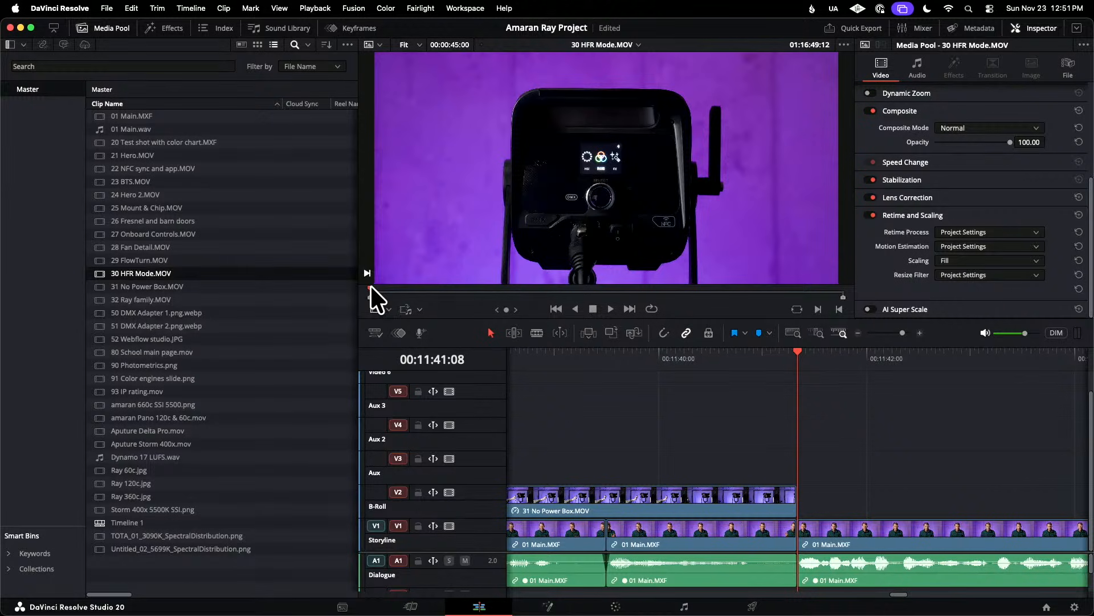
{"action": "left_click_drag", "start_coordinate": [371, 286], "coordinate": [801, 293]}
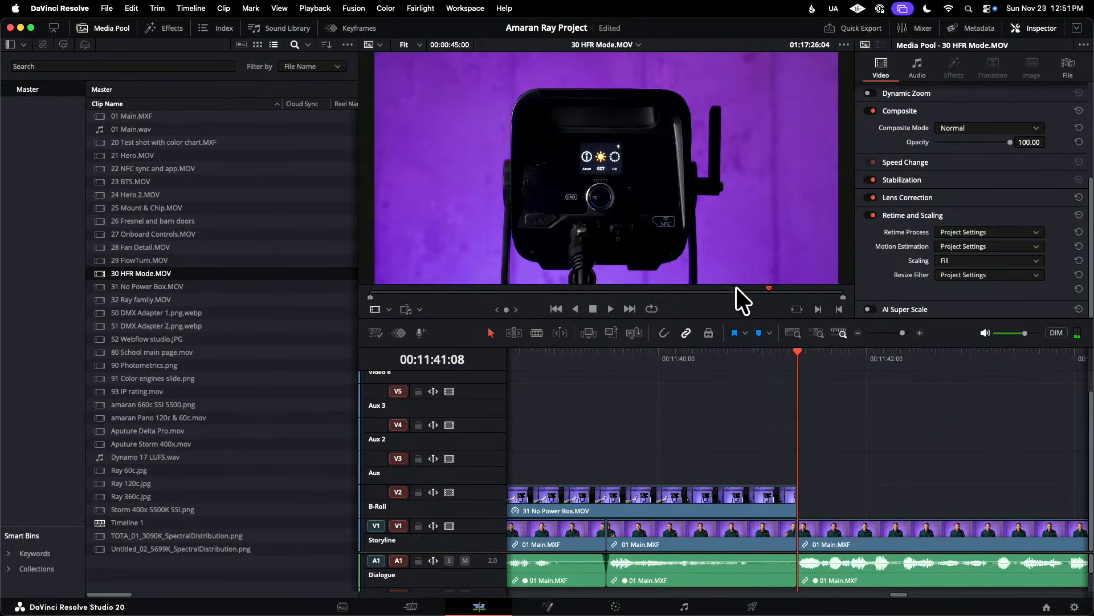
{"action": "left_click_drag", "start_coordinate": [737, 286], "coordinate": [507, 273]}
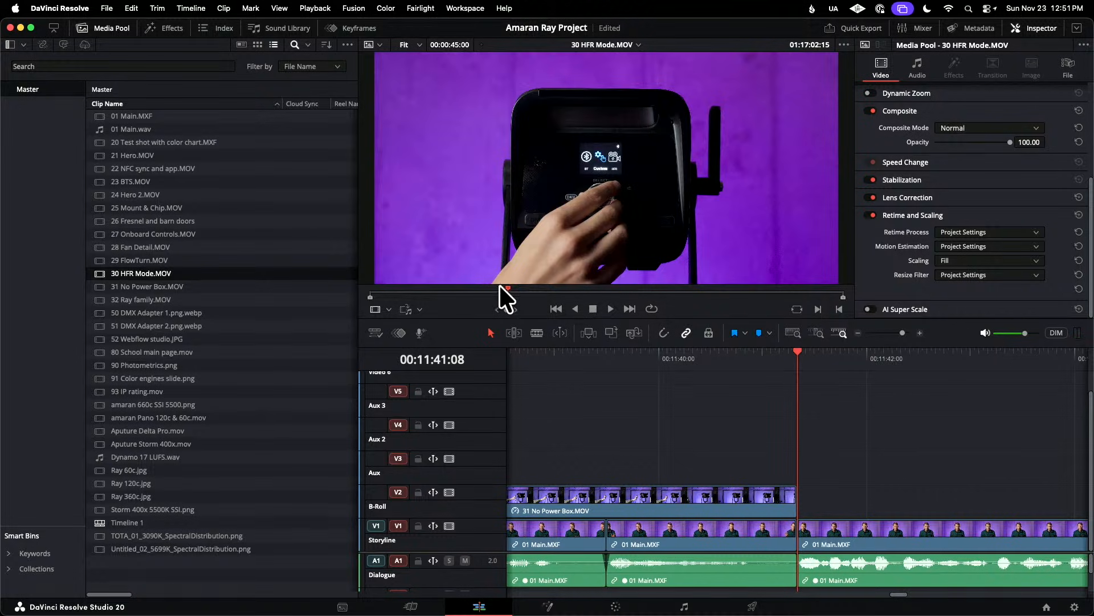
{"action": "left_click_drag", "start_coordinate": [509, 289], "coordinate": [460, 285]}
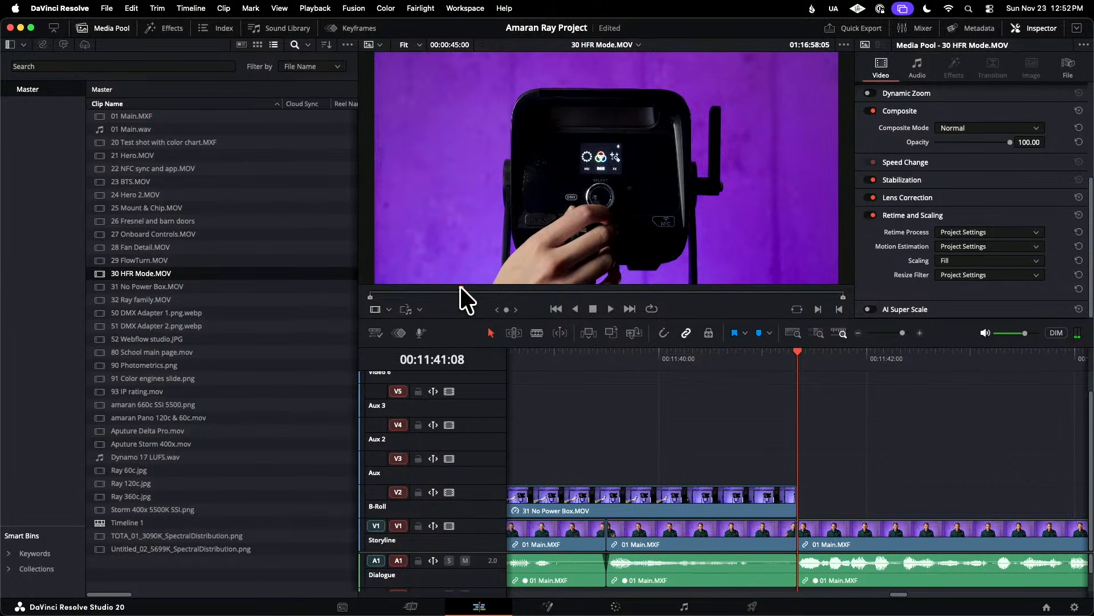
{"action": "left_click_drag", "start_coordinate": [460, 289], "coordinate": [616, 277]}
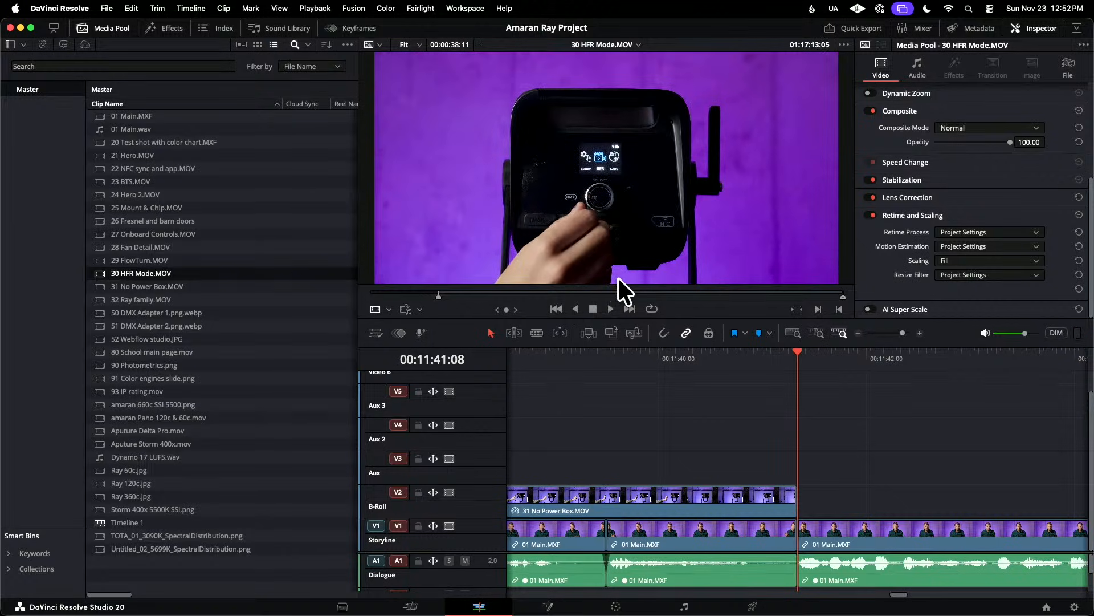
{"action": "key", "text": "o"}
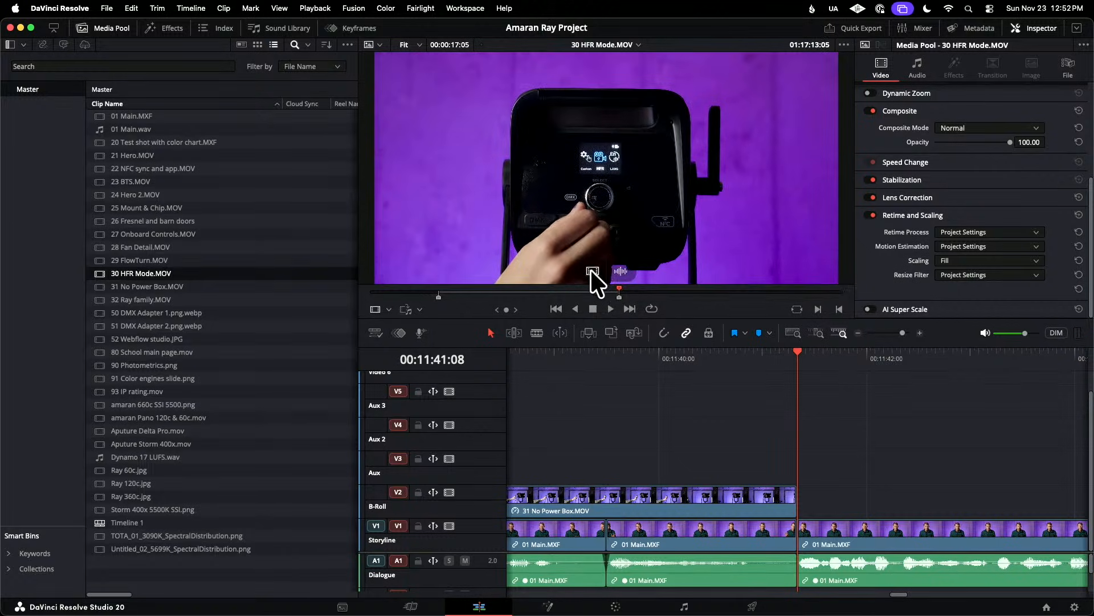
- Hide the Media Pool and Inspector and play the sequence from 00:11:41:08 to 00:11:47:04
{"action": "left_click", "coordinate": [798, 349]}
{"action": "key", "text": "space"}
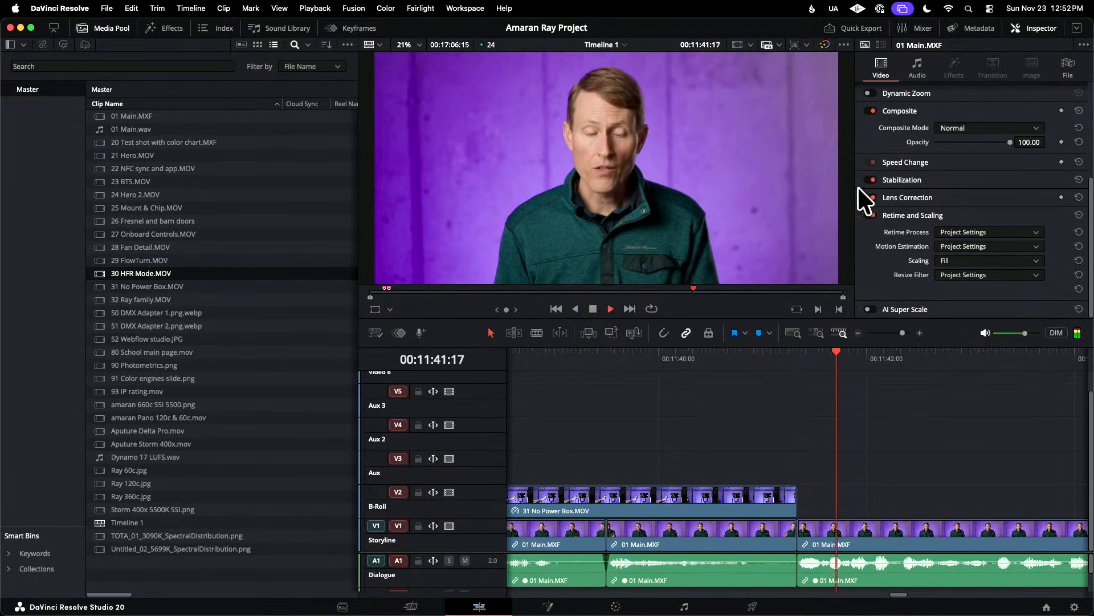
{"action": "left_click", "coordinate": [97, 30]}
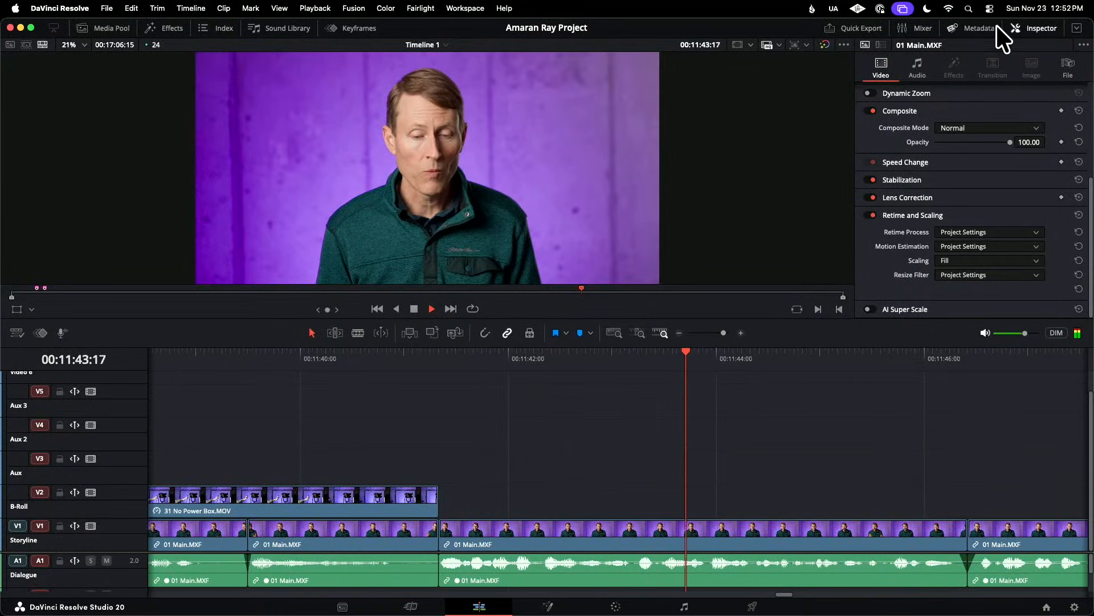
{"action": "left_click", "coordinate": [1041, 26]}
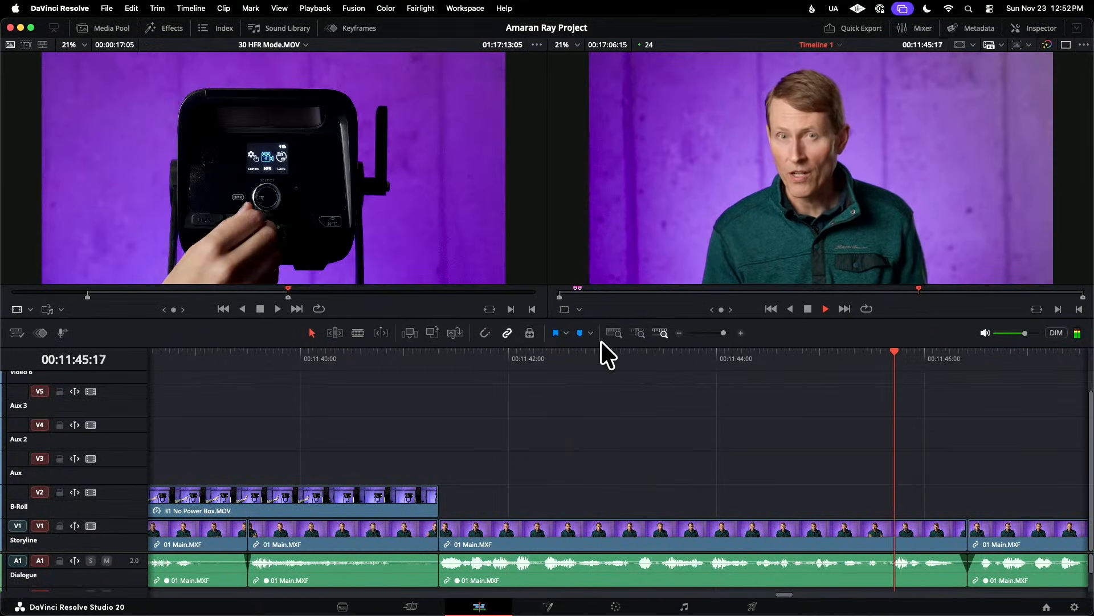
{"action": "key", "text": "space"}
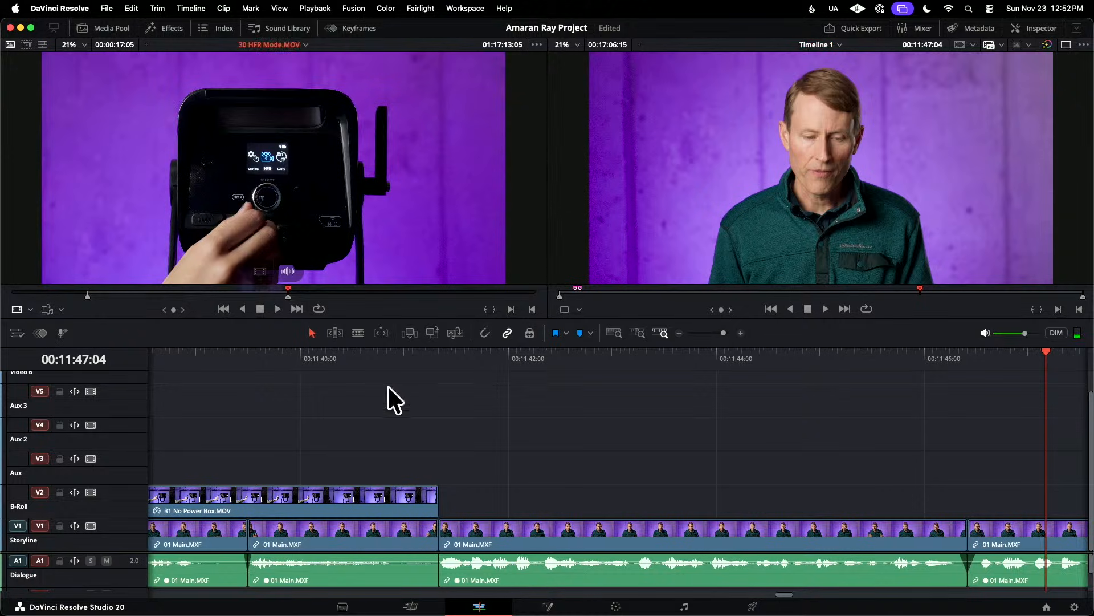
- Place the video of the marked 30 HFR Mode.MOV range on the B-Roll track at about 00:11:46:03 and play the transition
{"action": "left_click_drag", "start_coordinate": [388, 386], "coordinate": [933, 496]}
{"action": "left_click", "coordinate": [787, 357]}
{"action": "key", "text": "space"}
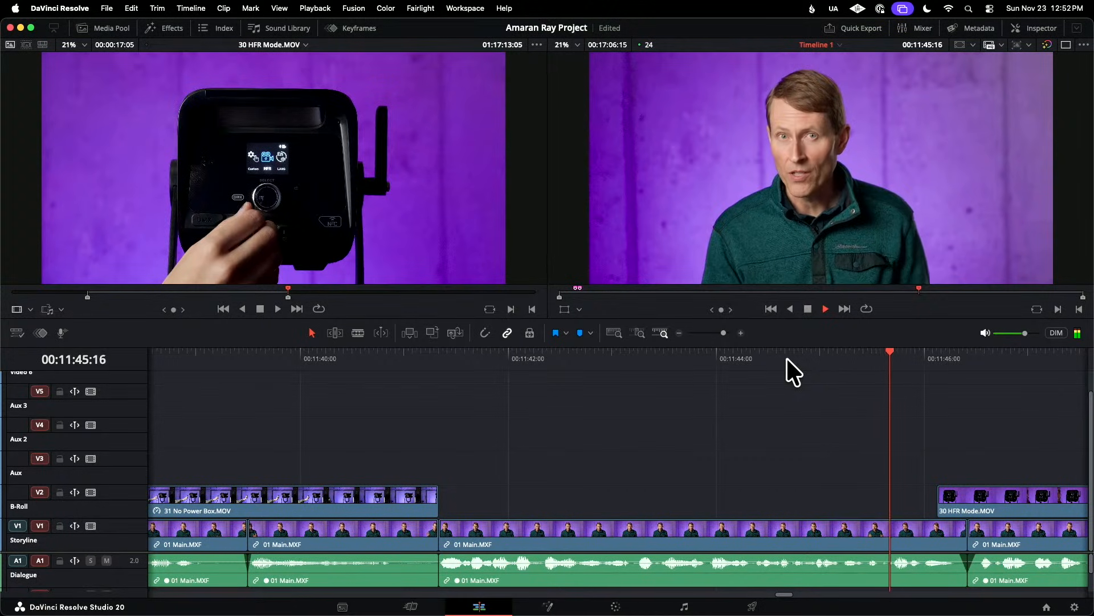
{"action": "key", "text": "space"}
- Shift the 30 HFR Mode.MOV B-roll earlier to start at about 00:11:45:18, replaying its entrance after each move
{"action": "left_click_drag", "start_coordinate": [977, 499], "coordinate": [941, 501]}
{"action": "left_click", "coordinate": [792, 356]}
{"action": "key", "text": "space"}
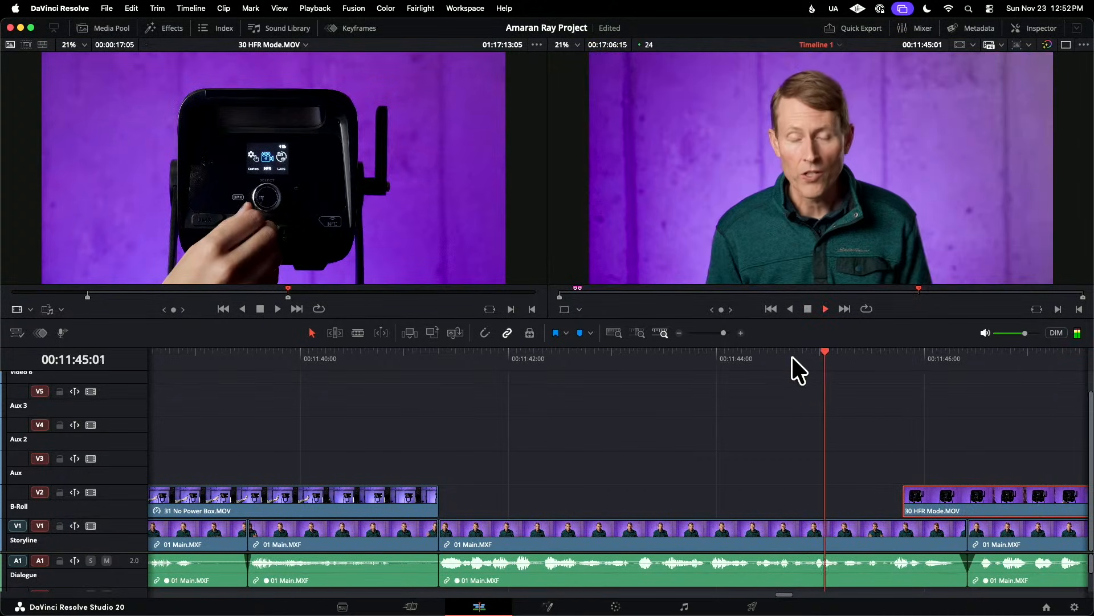
{"action": "key", "text": "space"}
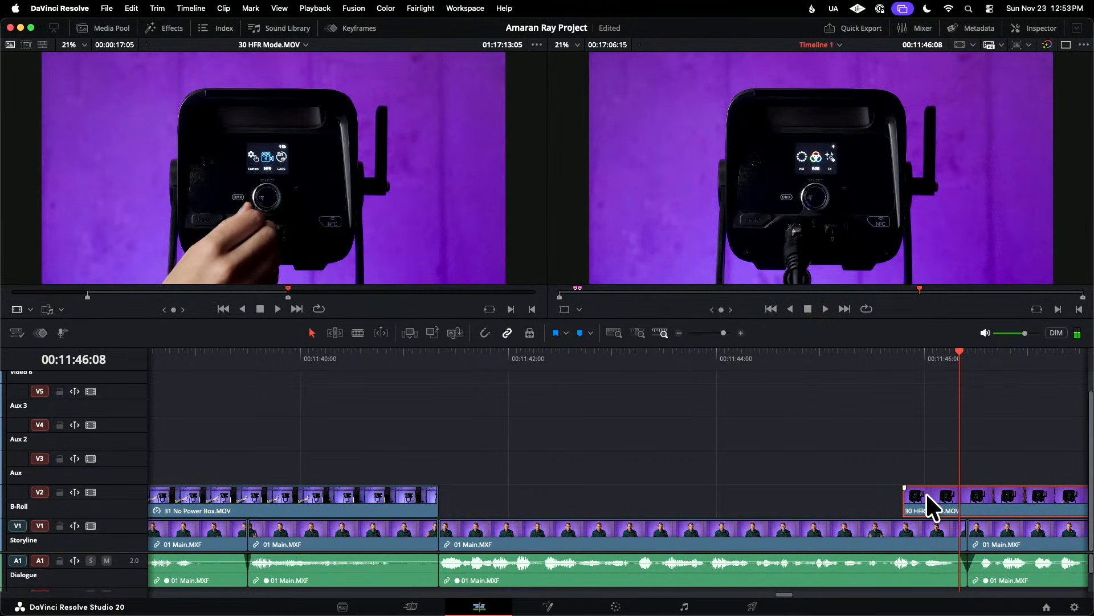
{"action": "left_click_drag", "start_coordinate": [925, 493], "coordinate": [921, 491]}
{"action": "left_click", "coordinate": [800, 354]}
{"action": "key", "text": "space"}
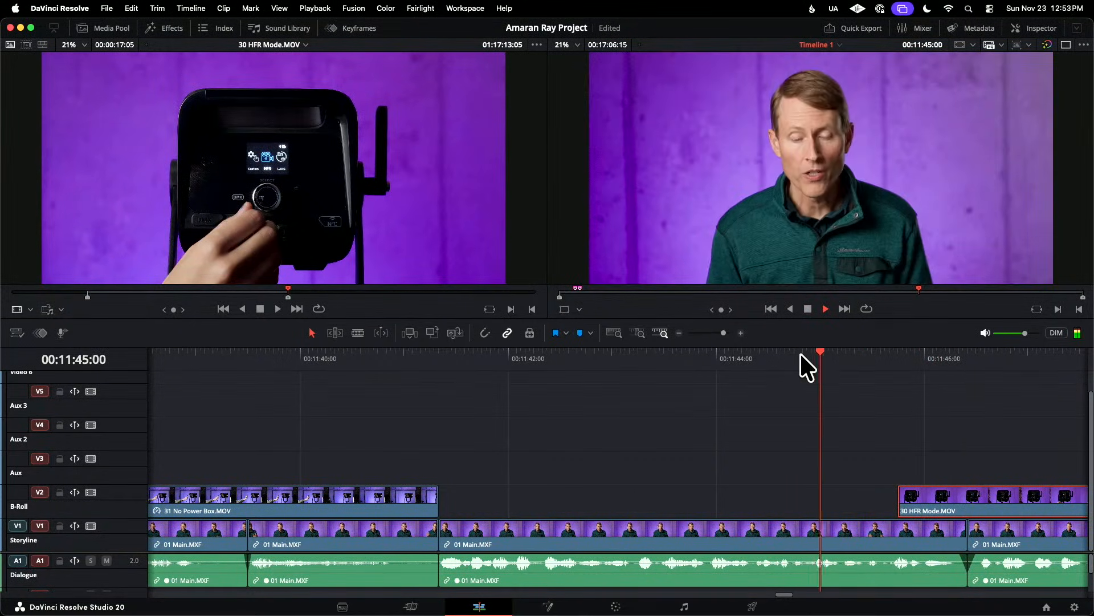
{"action": "key", "text": "space"}
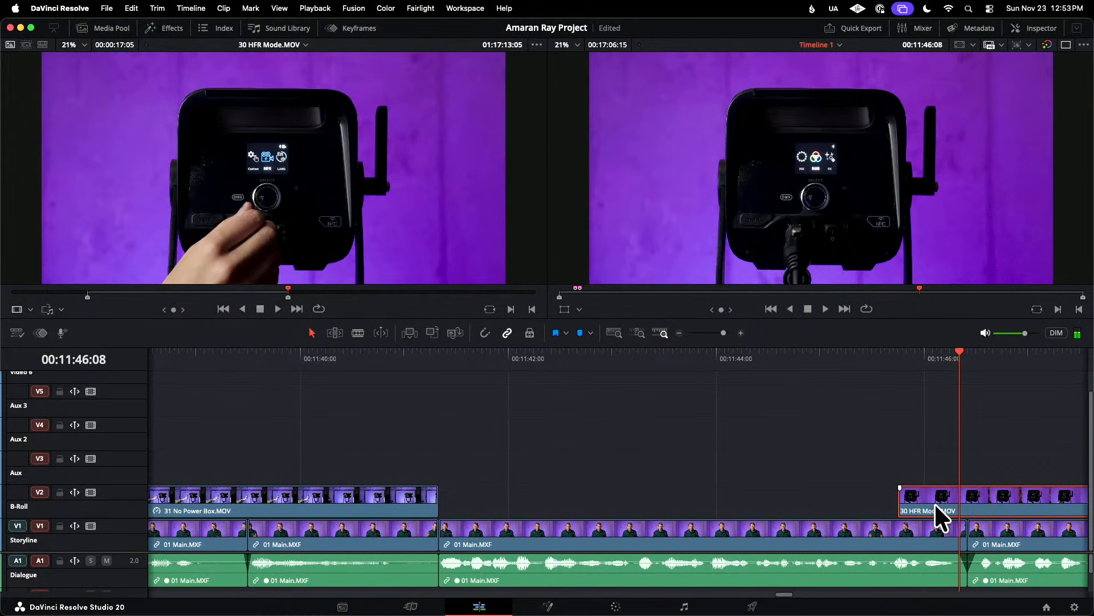
- Nudge the 30 HFR Mode.MOV B-roll slightly earlier and play the sequence from before its start through 00:12:18:22
{"action": "left_click_drag", "start_coordinate": [935, 502], "coordinate": [933, 504]}
{"action": "left_click", "coordinate": [797, 354]}
{"action": "key", "text": "space"}
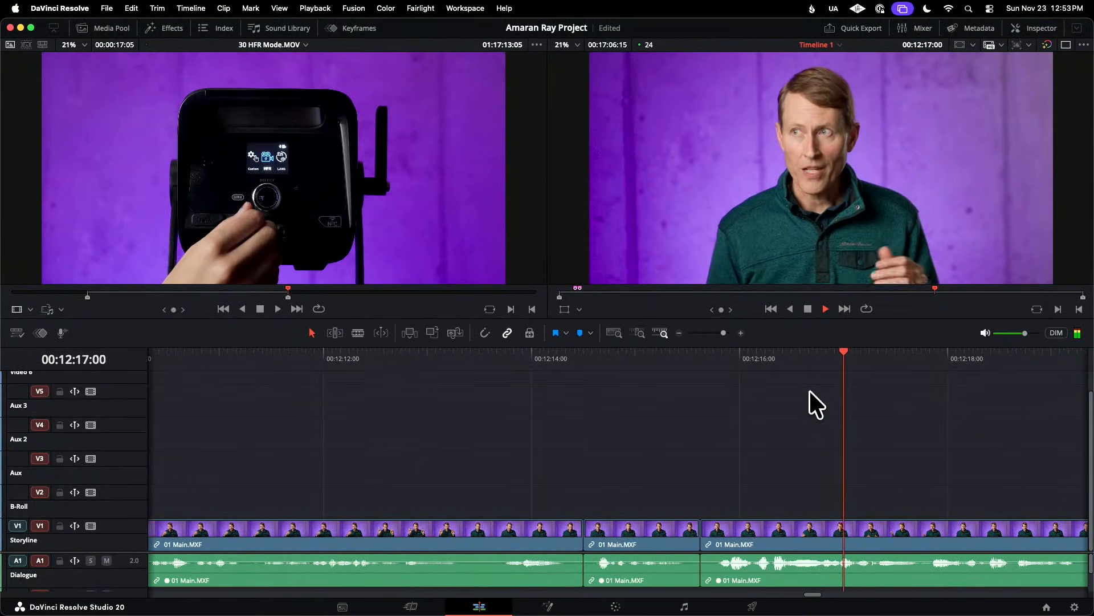
{"action": "key", "text": "space"}
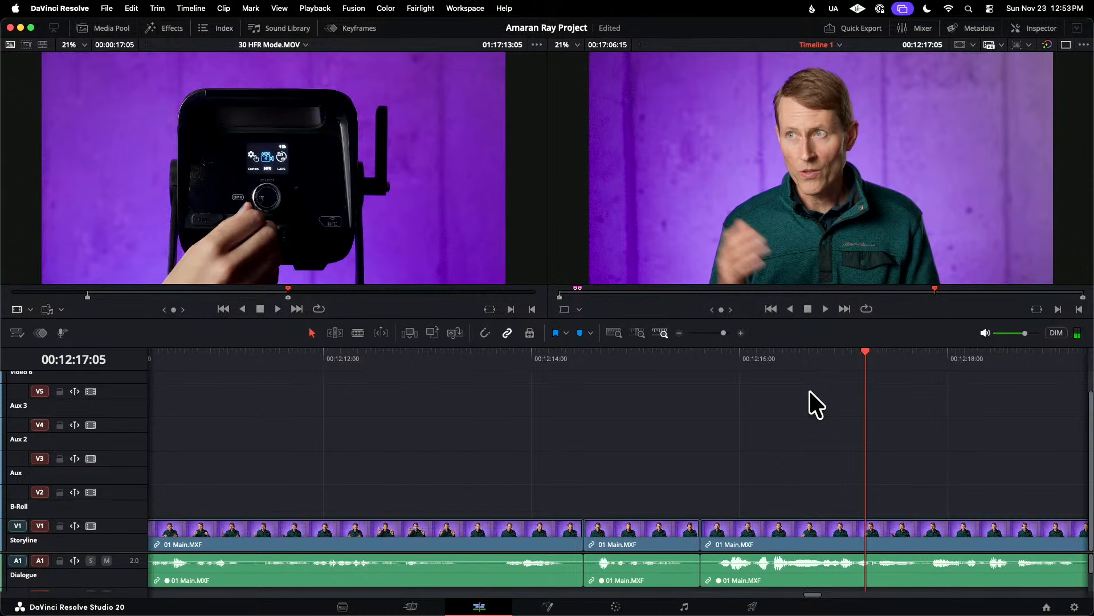
{"action": "key", "text": "space"}
{"action": "key", "text": "space"}
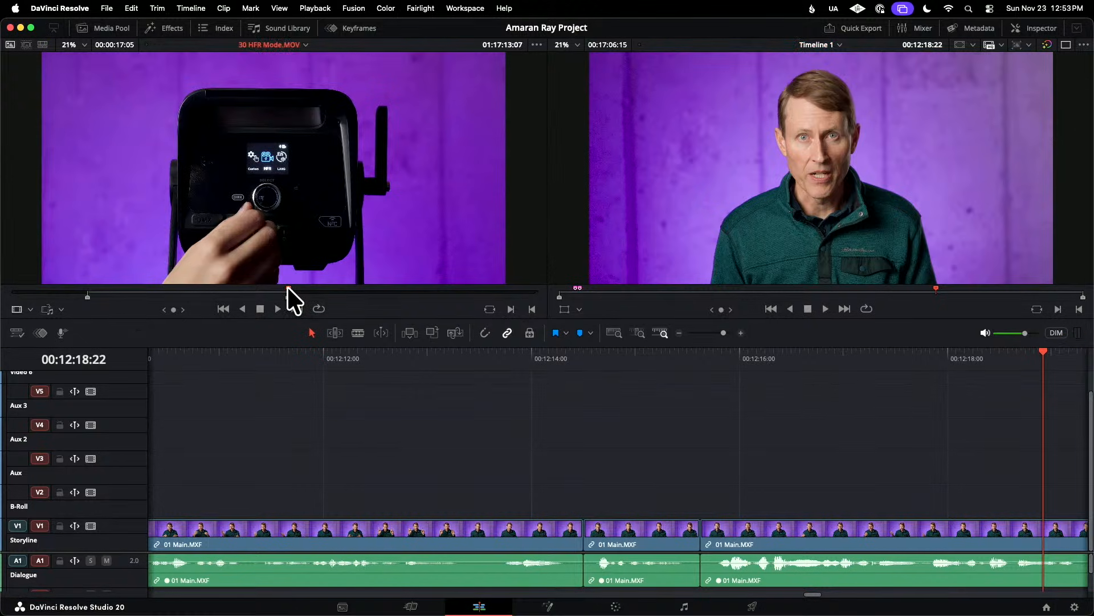
- Mark the 5:08 source range of 30 HFR Mode.MOV ending at 01:17:18:14, place its video on B-Roll at about 00:12:14:02 and play it
{"action": "key", "text": "i"}
{"action": "left_click_drag", "start_coordinate": [289, 286], "coordinate": [349, 287]}
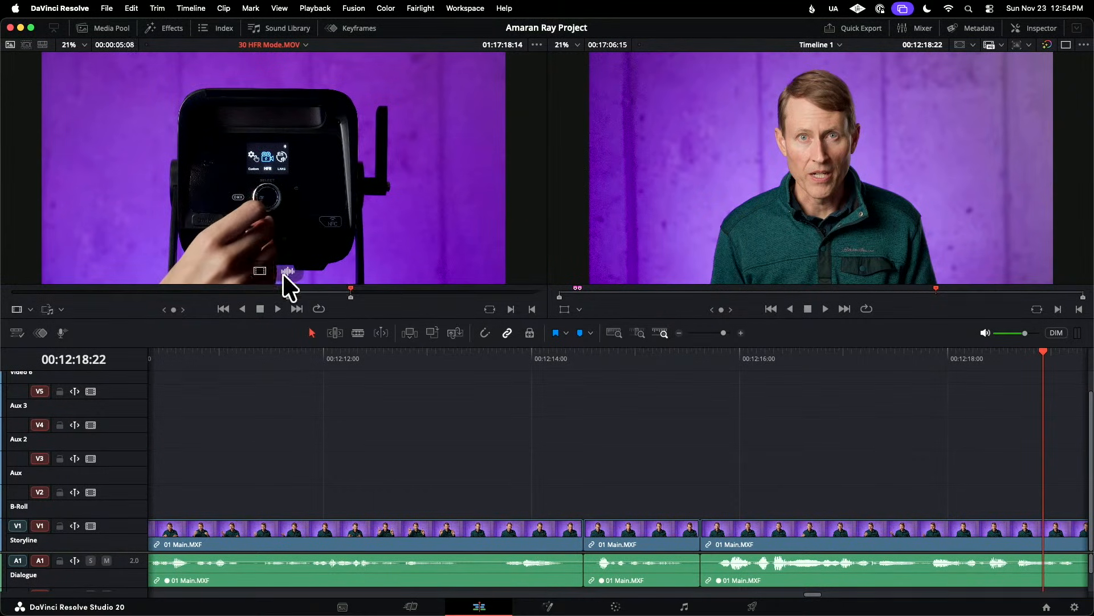
{"action": "left_click_drag", "start_coordinate": [260, 272], "coordinate": [553, 494]}
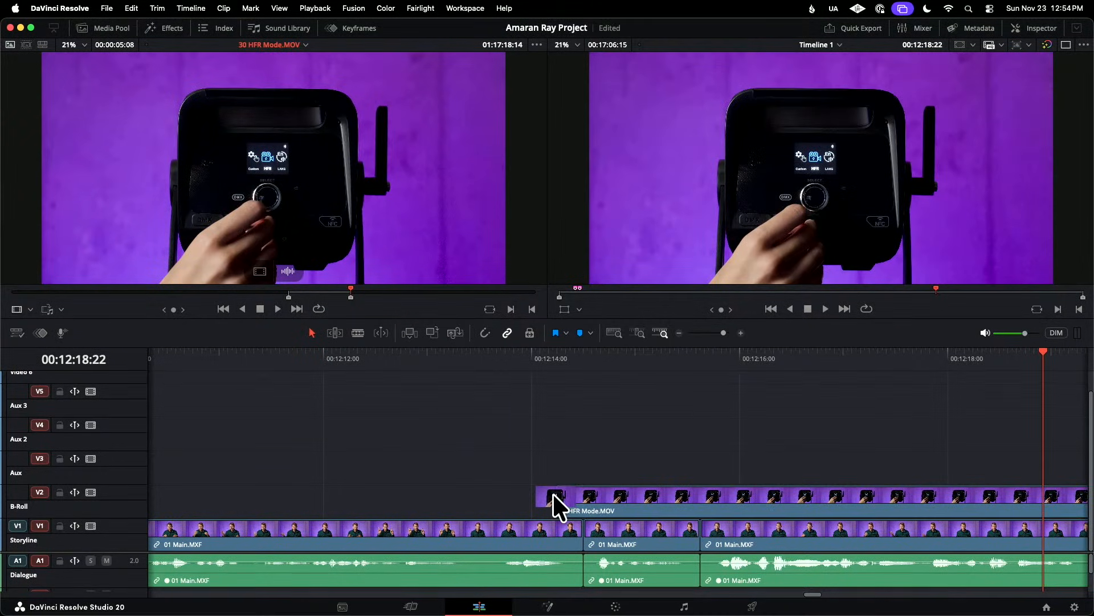
{"action": "left_click", "coordinate": [499, 353]}
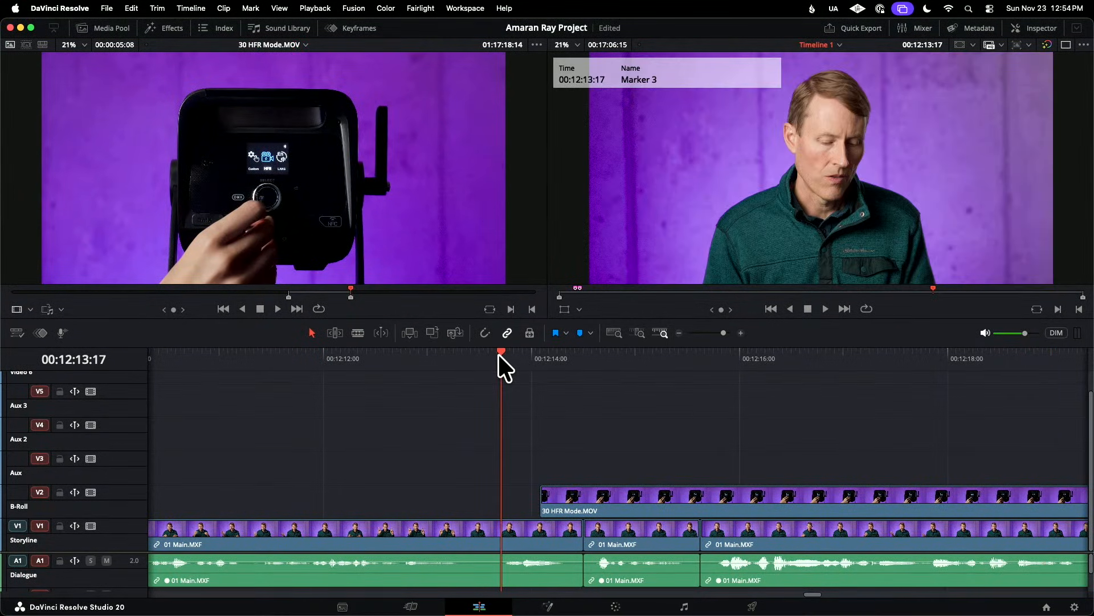
{"action": "key", "text": "space"}
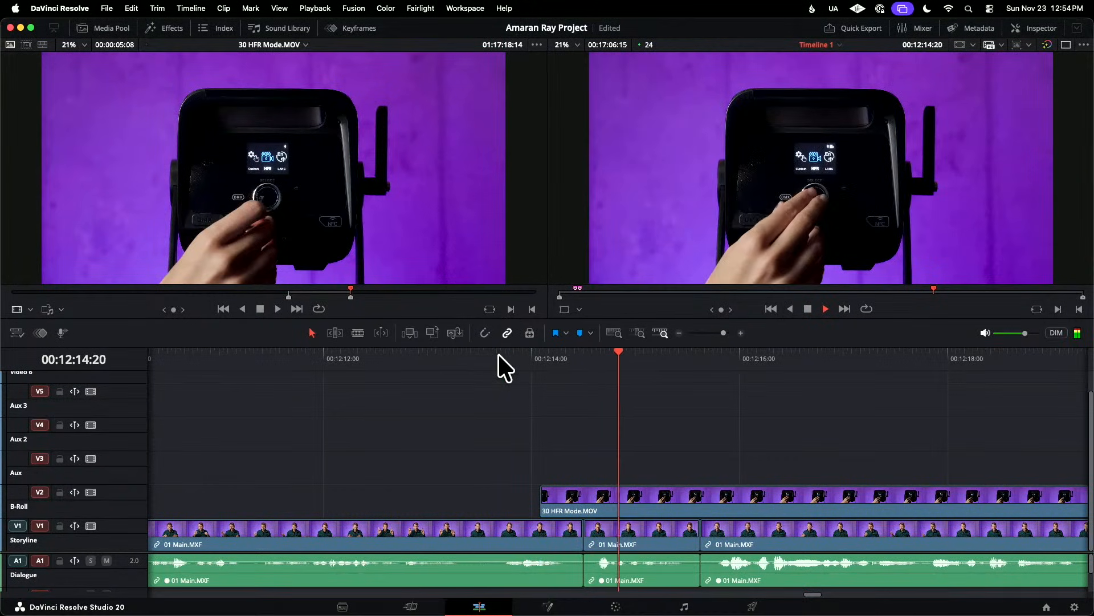
{"action": "key", "text": "space"}
- Move the second 30 HFR Mode.MOV clip earlier to start at about 00:12:13:08 and play on to 00:12:23:22
{"action": "left_click", "coordinate": [354, 358]}
{"action": "key", "text": "space"}
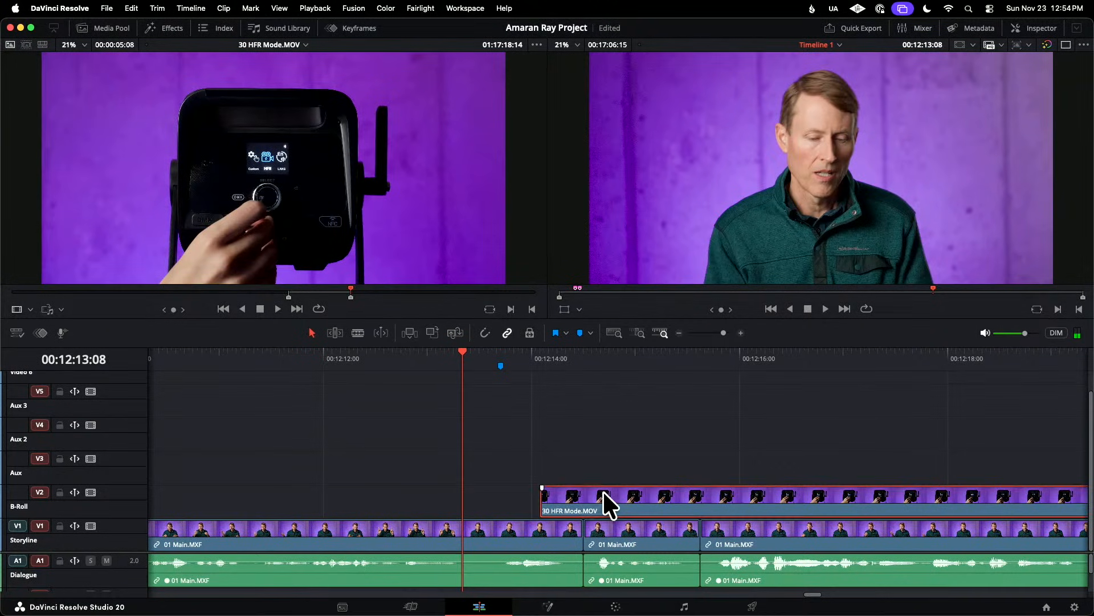
{"action": "left_click_drag", "start_coordinate": [608, 504], "coordinate": [526, 506]}
{"action": "key", "text": "space"}
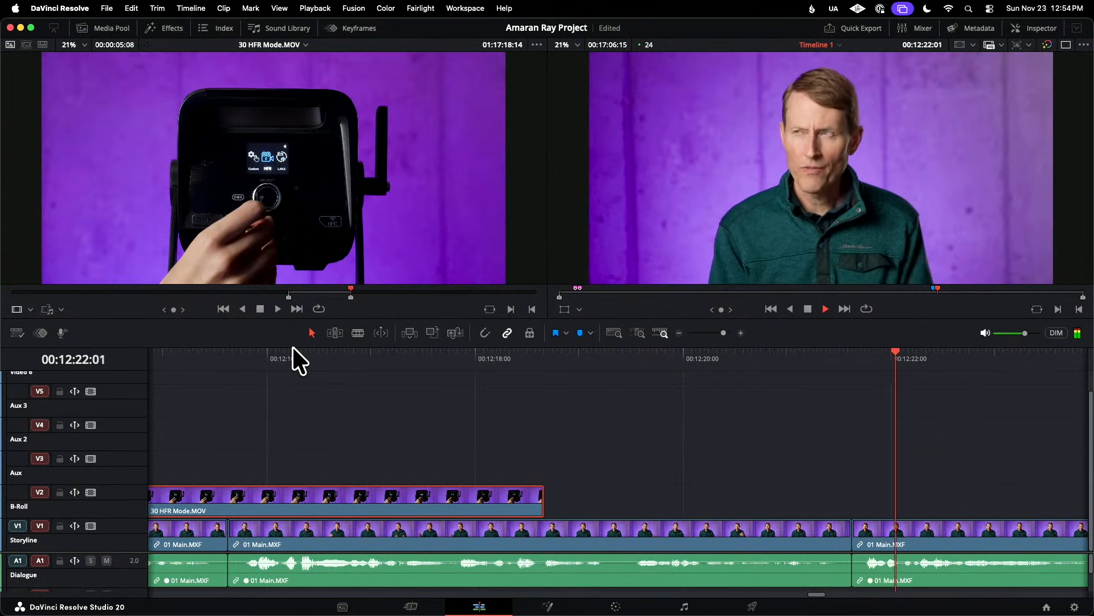
{"action": "key", "text": "space"}
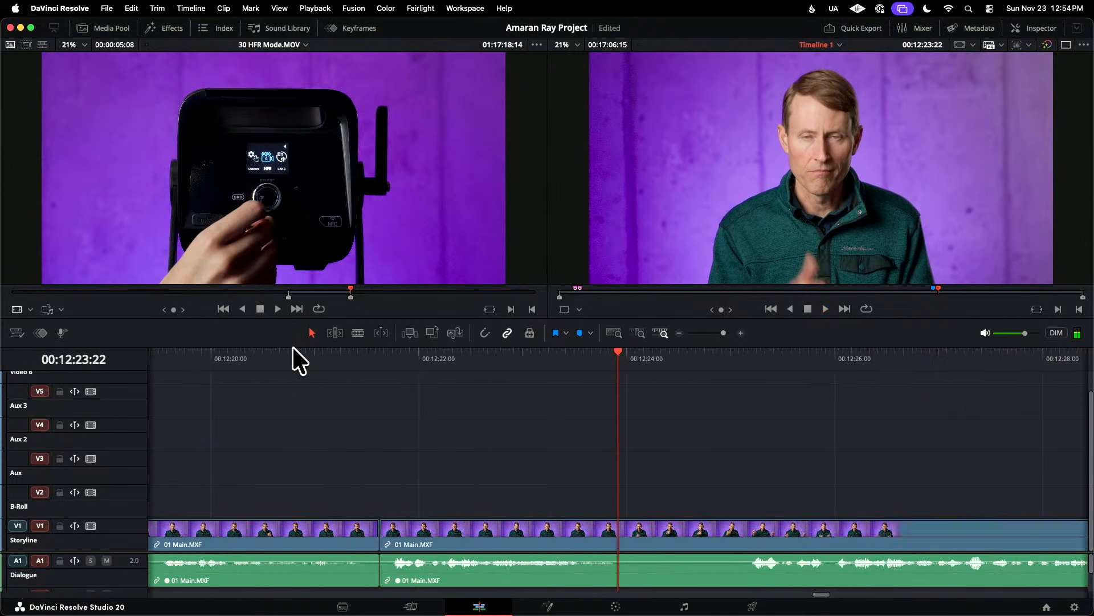
- Select the Storyline clips on both sides of the cut at about 00:12:21:15 and browse the toolbox and Fusion effects
{"action": "left_click_drag", "start_coordinate": [363, 481], "coordinate": [399, 533]}
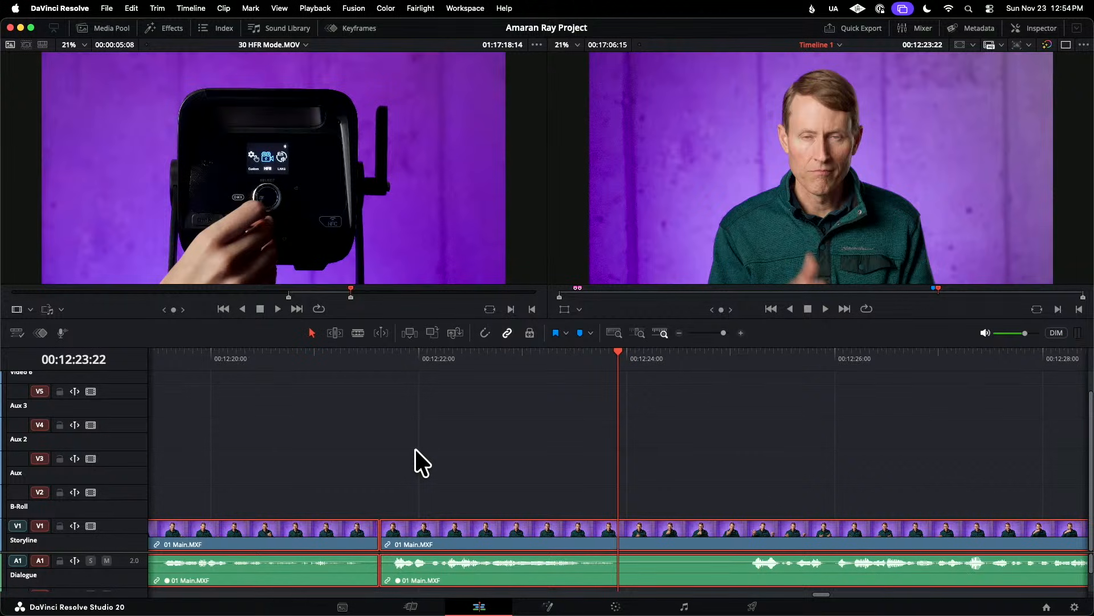
{"action": "left_click", "coordinate": [1033, 27]}
{"action": "left_click", "coordinate": [1035, 28]}
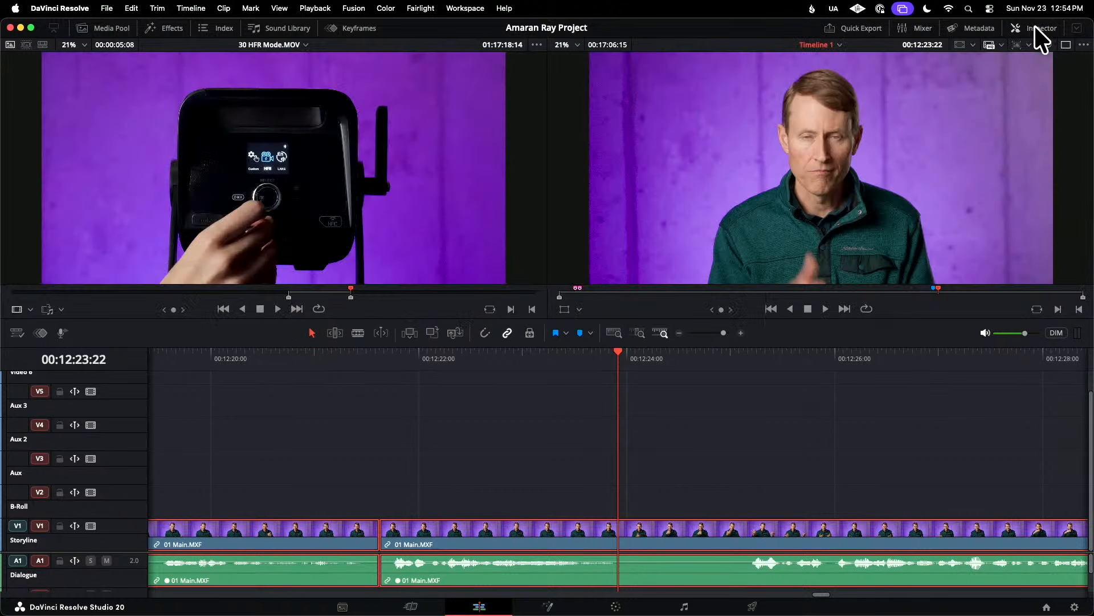
{"action": "left_click", "coordinate": [164, 25]}
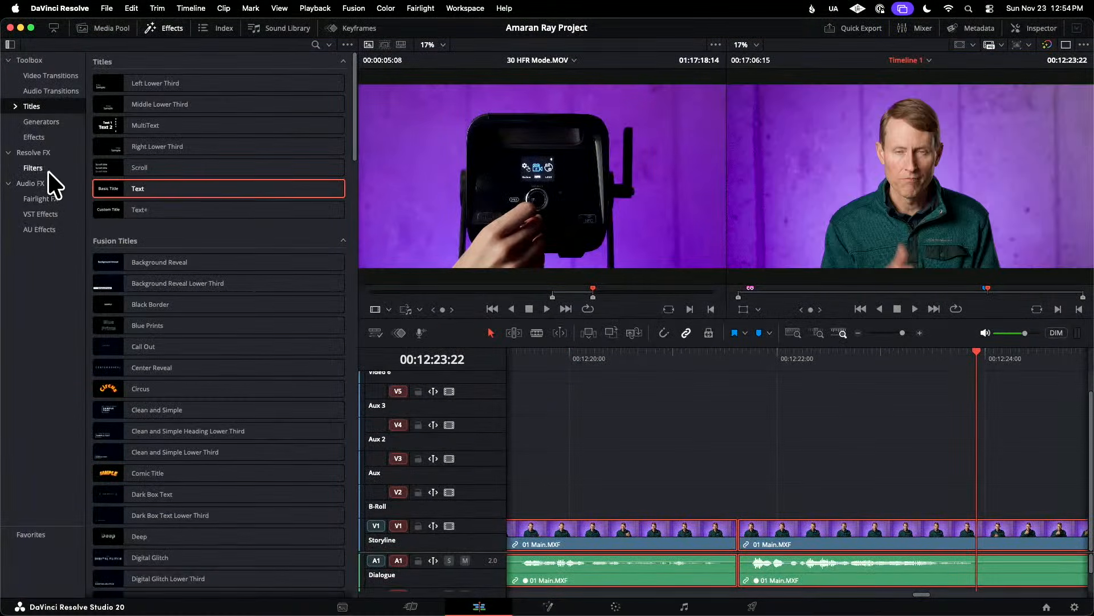
{"action": "left_click", "coordinate": [43, 138]}
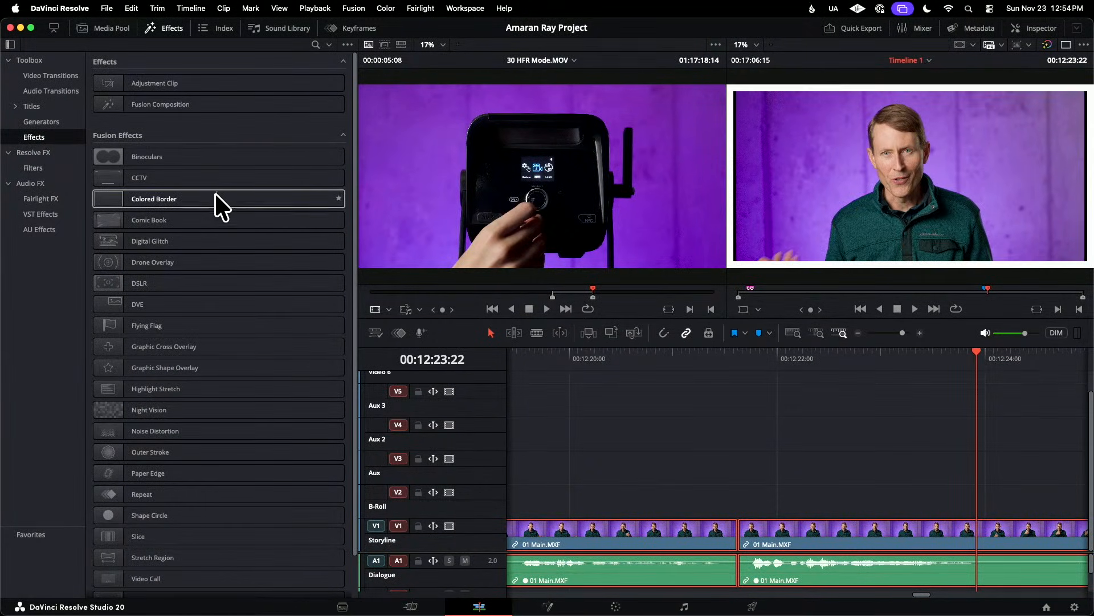
{"action": "scroll", "coordinate": [215, 192], "scroll_direction": "down", "scroll_amount": 2}
{"action": "scroll", "coordinate": [214, 195], "scroll_direction": "up", "scroll_amount": 2}
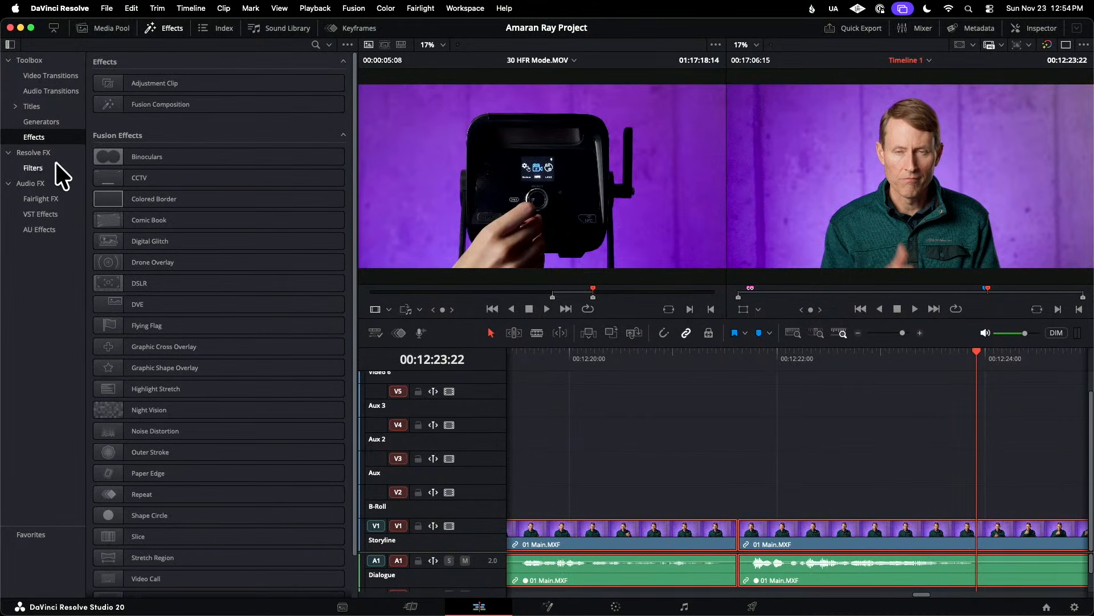
- Examine the available video transitions, from the dissolves through the Fusion and Resolve FX groups, for one that can hide a jump cut
{"action": "left_click", "coordinate": [53, 75]}
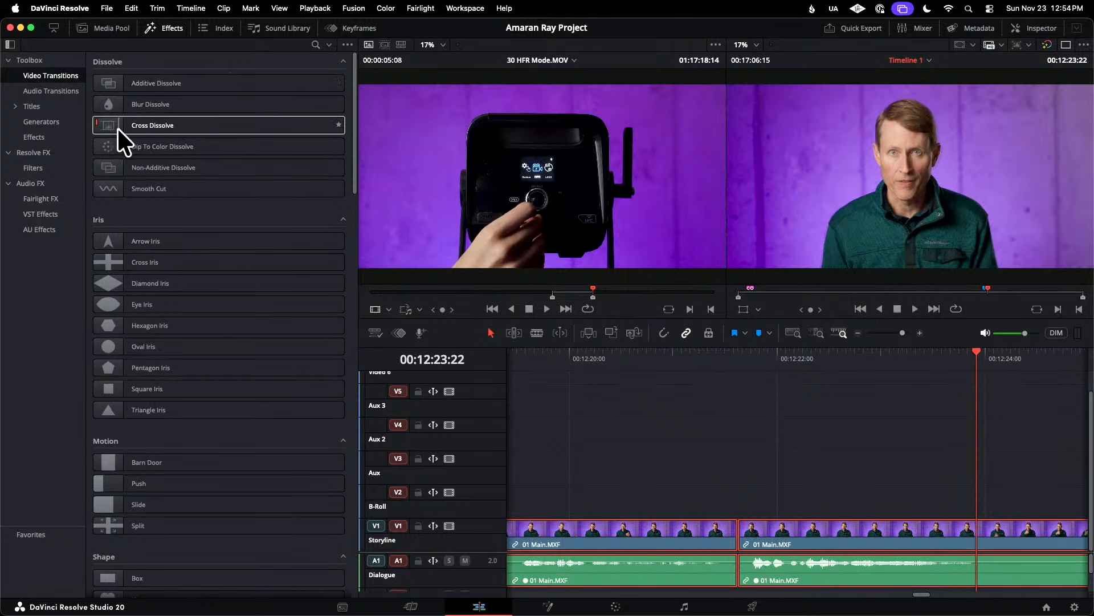
{"action": "scroll", "coordinate": [118, 126], "scroll_direction": "down", "scroll_amount": 20}
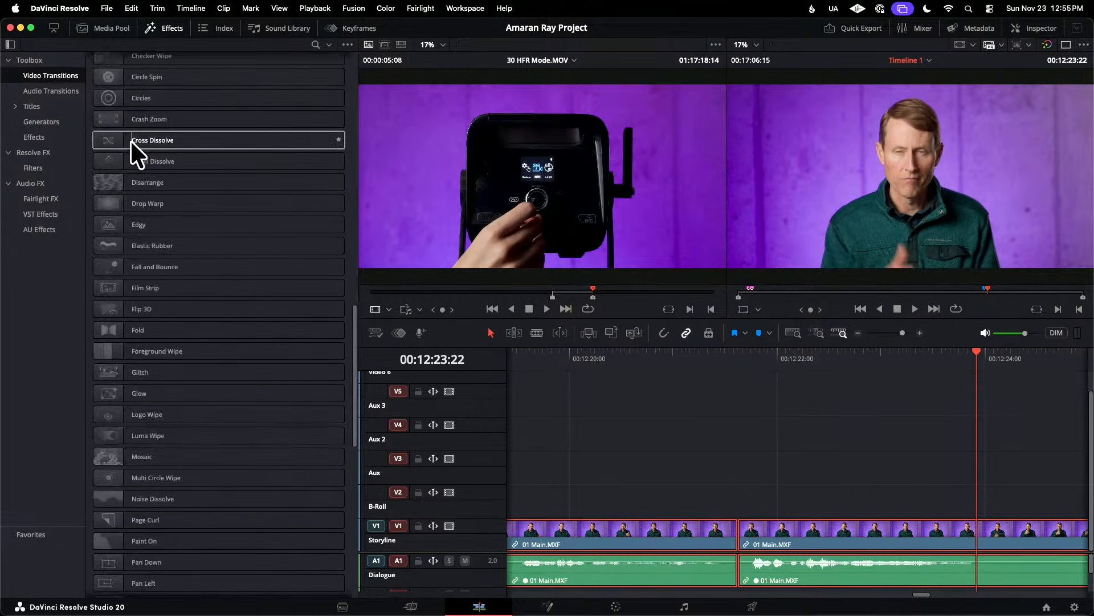
{"action": "scroll", "coordinate": [132, 139], "scroll_direction": "down", "scroll_amount": 1}
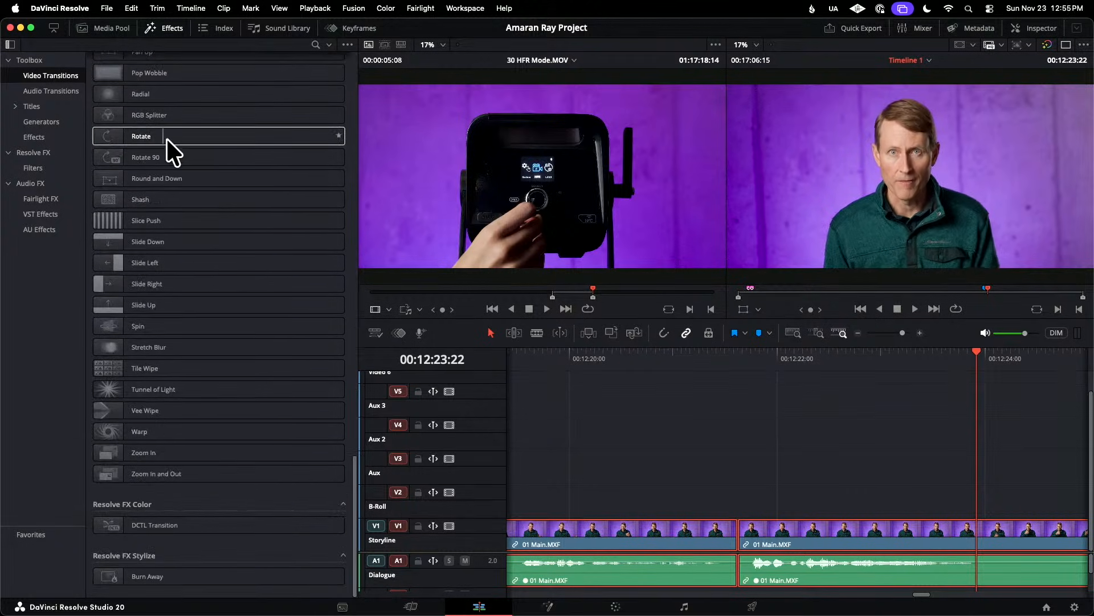
{"action": "scroll", "coordinate": [170, 139], "scroll_direction": "down", "scroll_amount": 3}
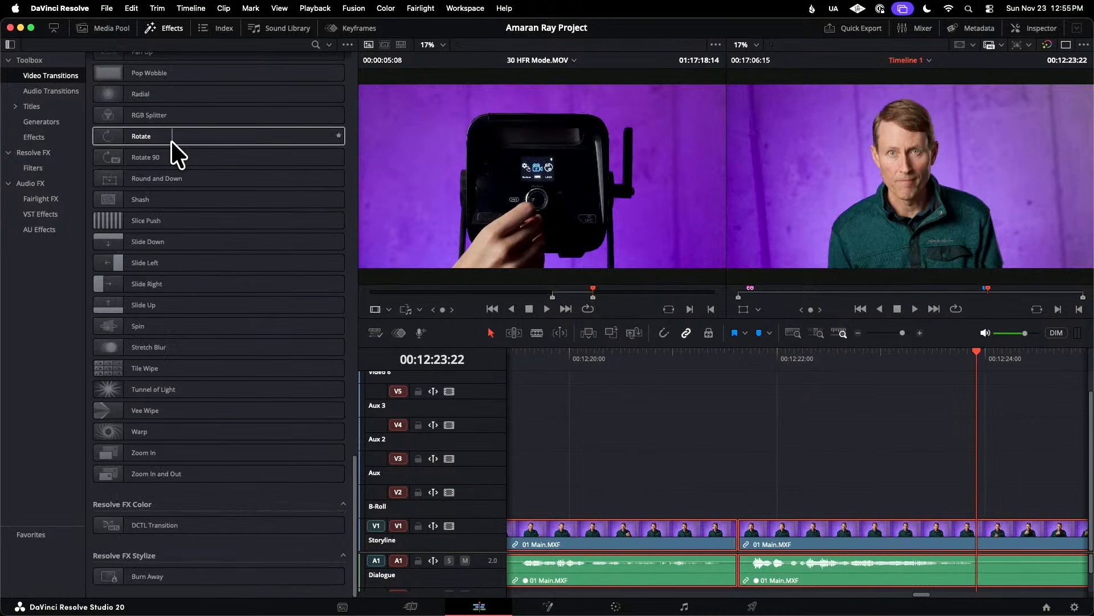
{"action": "scroll", "coordinate": [171, 140], "scroll_direction": "up", "scroll_amount": 15}
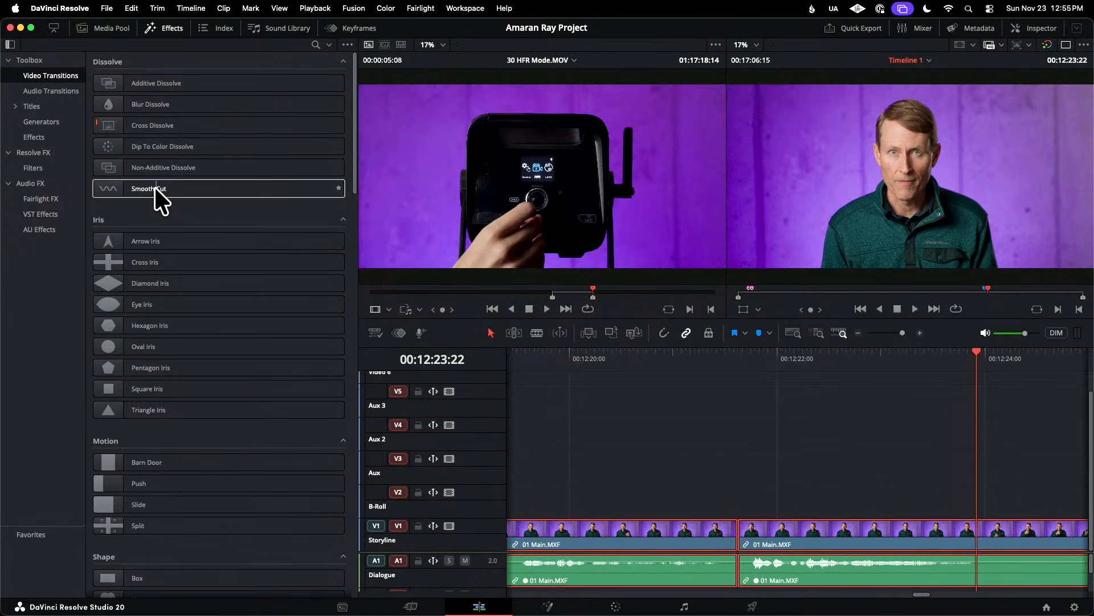
{"action": "scroll", "coordinate": [157, 187], "scroll_direction": "down", "scroll_amount": 15}
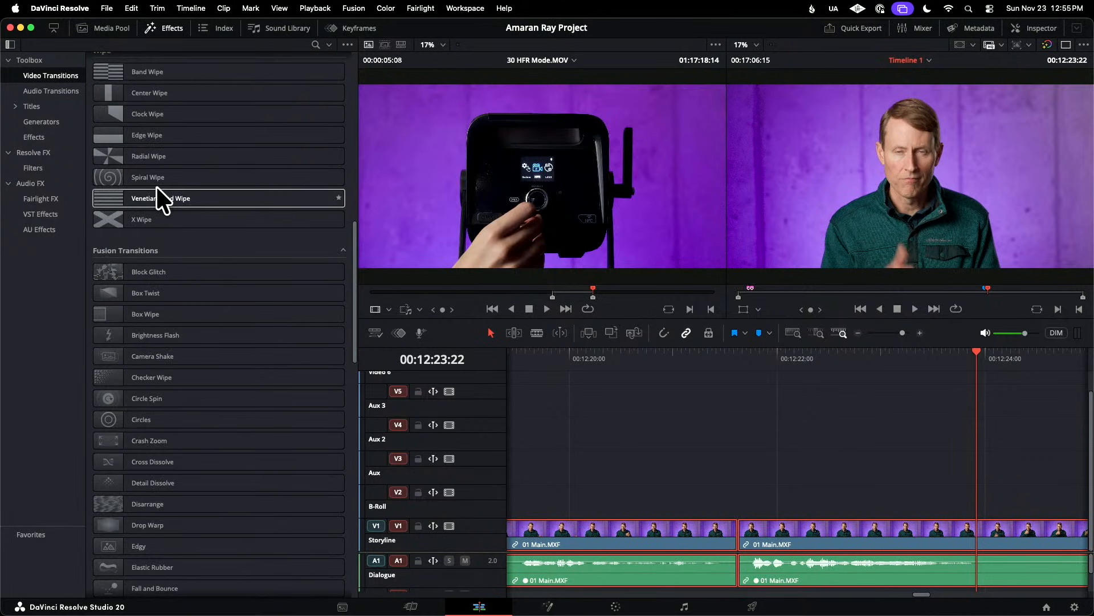
{"action": "scroll", "coordinate": [157, 185], "scroll_direction": "down", "scroll_amount": 15}
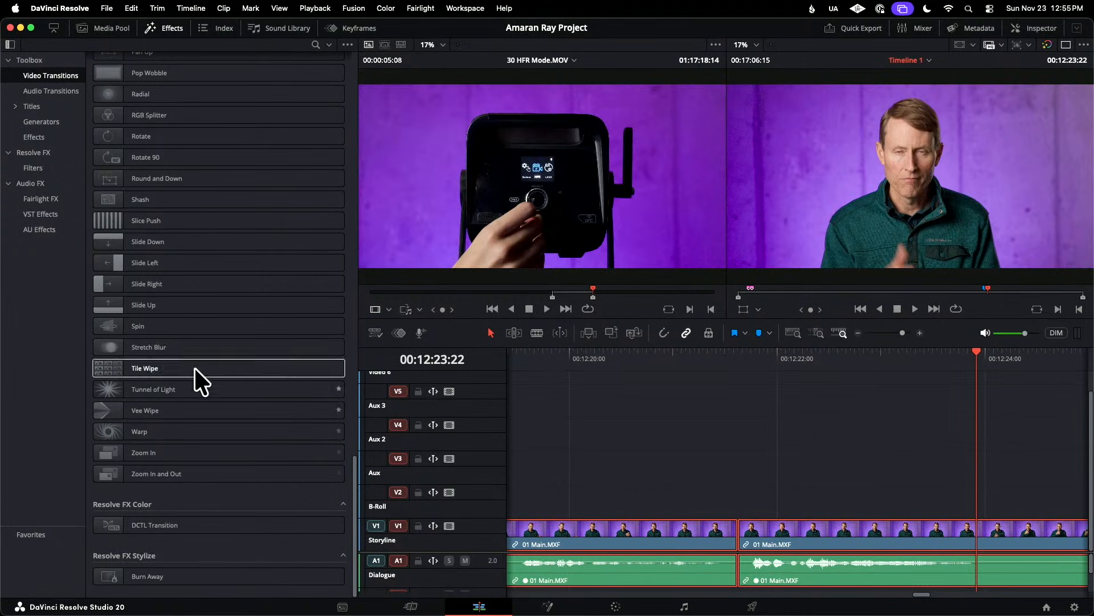
{"action": "scroll", "coordinate": [159, 147], "scroll_direction": "up", "scroll_amount": 20}
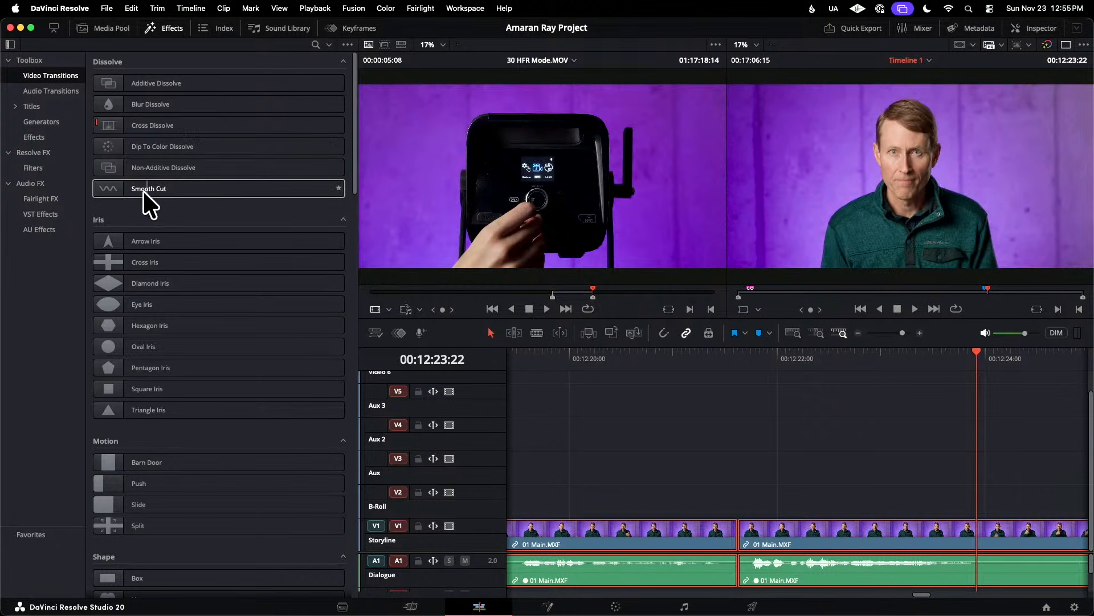
- Add a Smooth Cut transition to the Storyline cut at about 00:12:21:15 and play across it twice, starting from about 00:12:20:00
{"action": "left_click", "coordinate": [104, 188]}
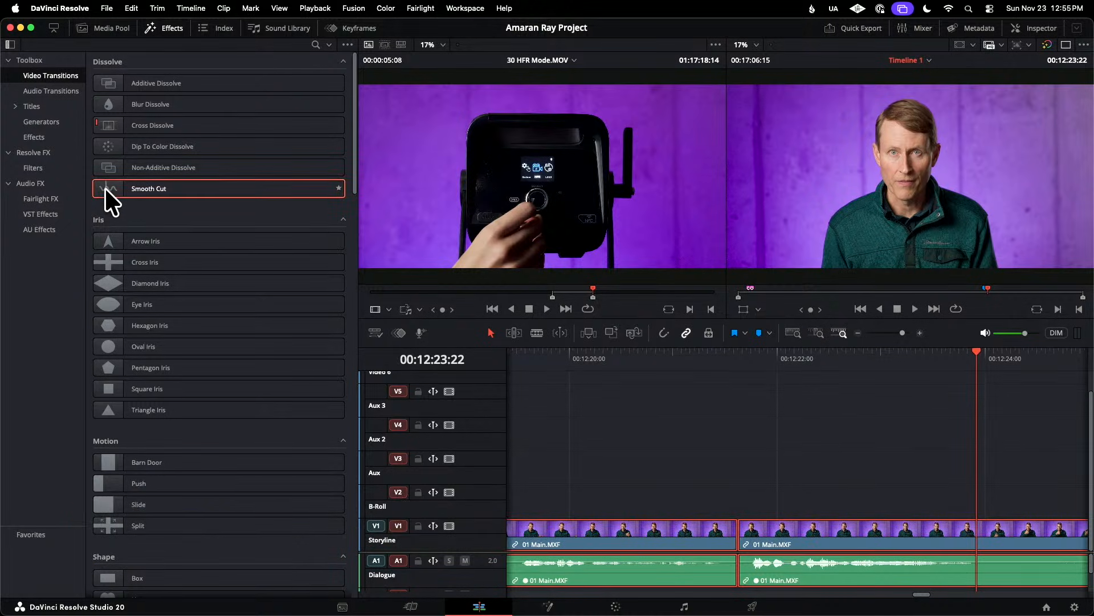
{"action": "left_click_drag", "start_coordinate": [94, 185], "coordinate": [740, 534]}
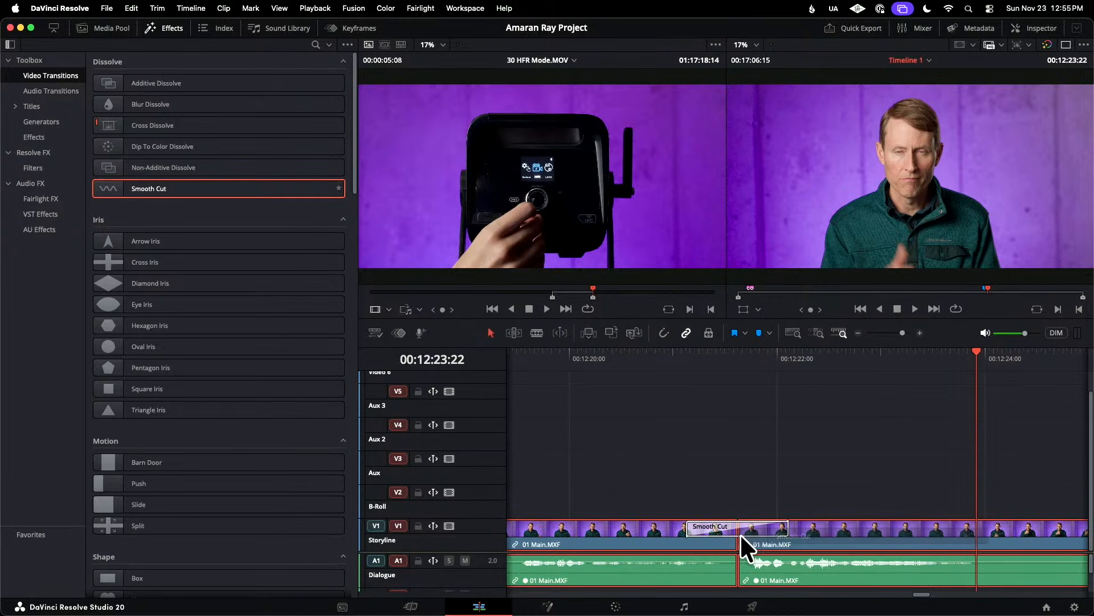
{"action": "left_click", "coordinate": [595, 351]}
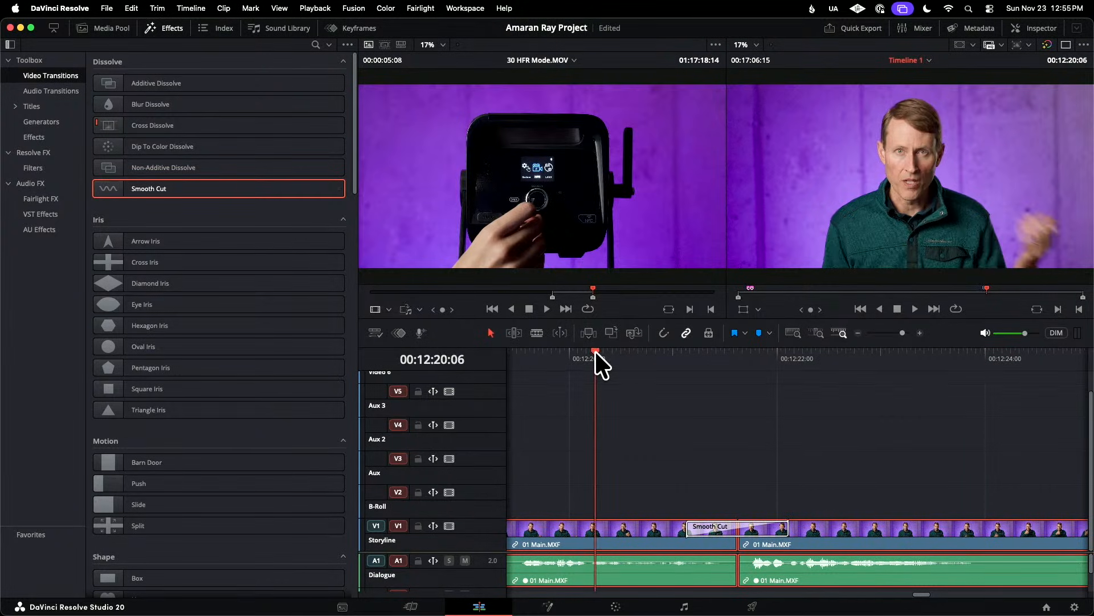
{"action": "key", "text": "space"}
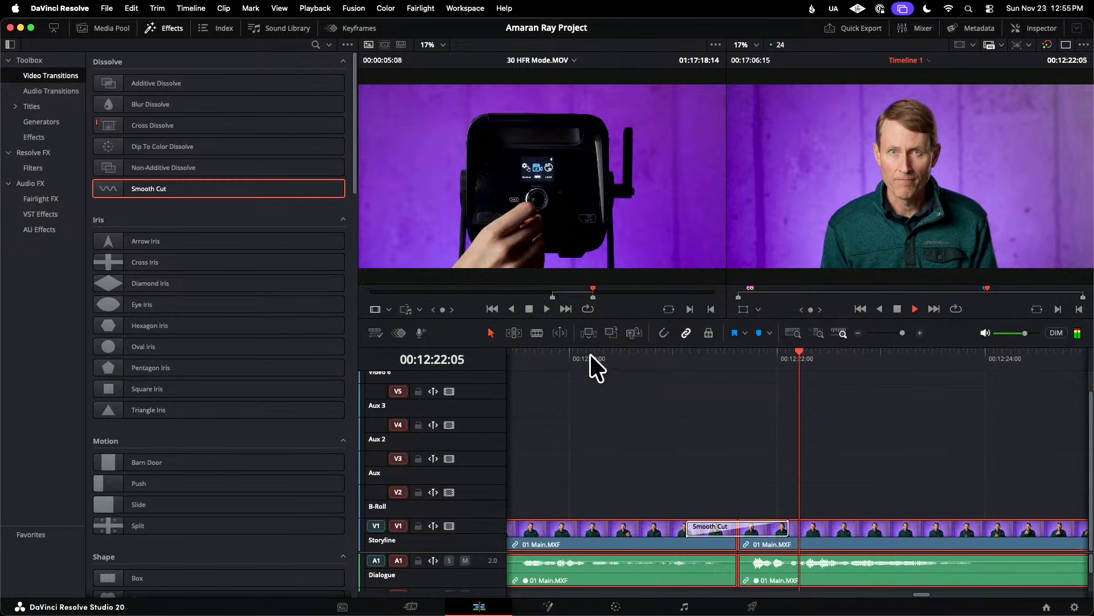
{"action": "key", "text": "space"}
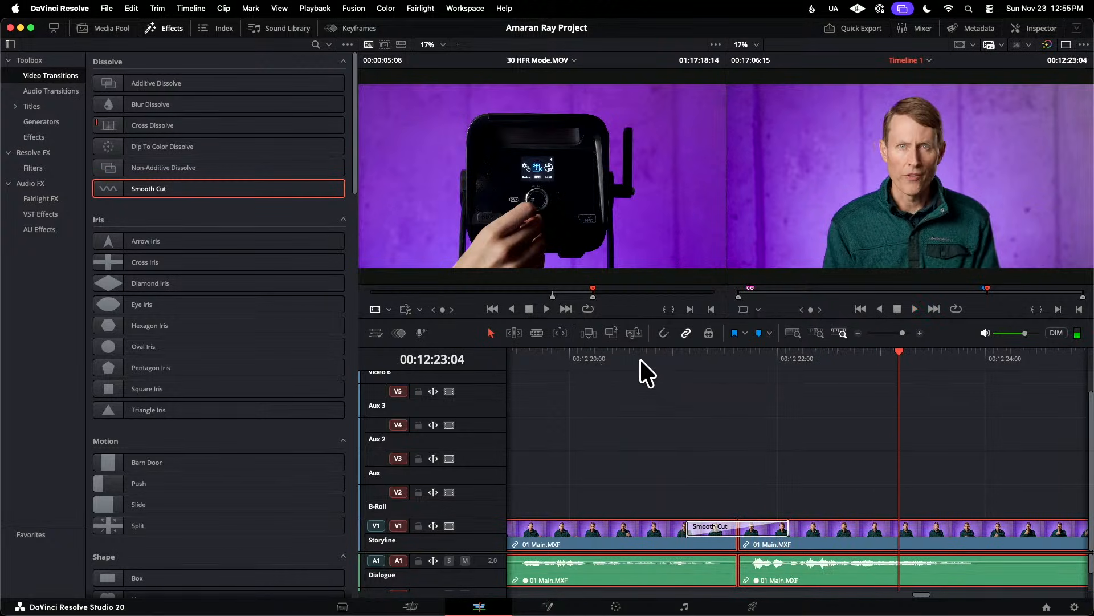
{"action": "left_click", "coordinate": [570, 354]}
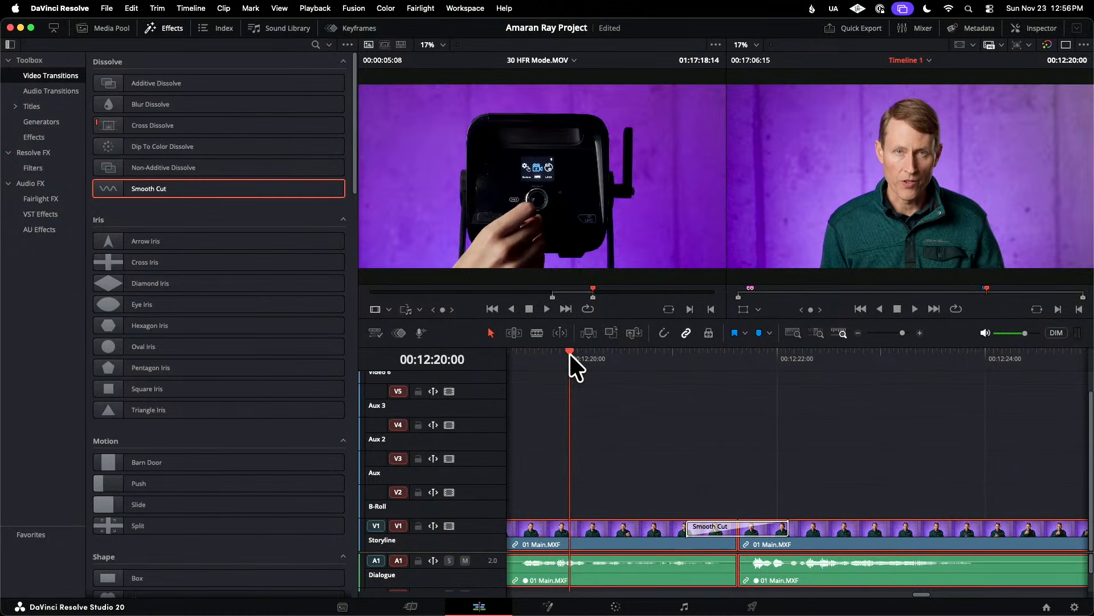
{"action": "key", "text": "space"}
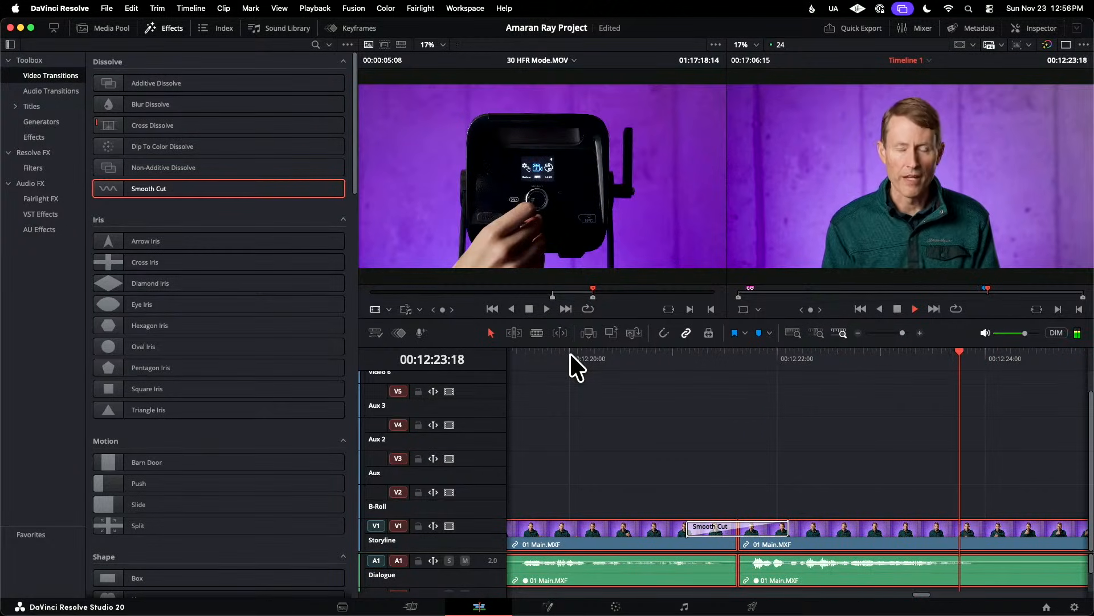
{"action": "key", "text": "space"}
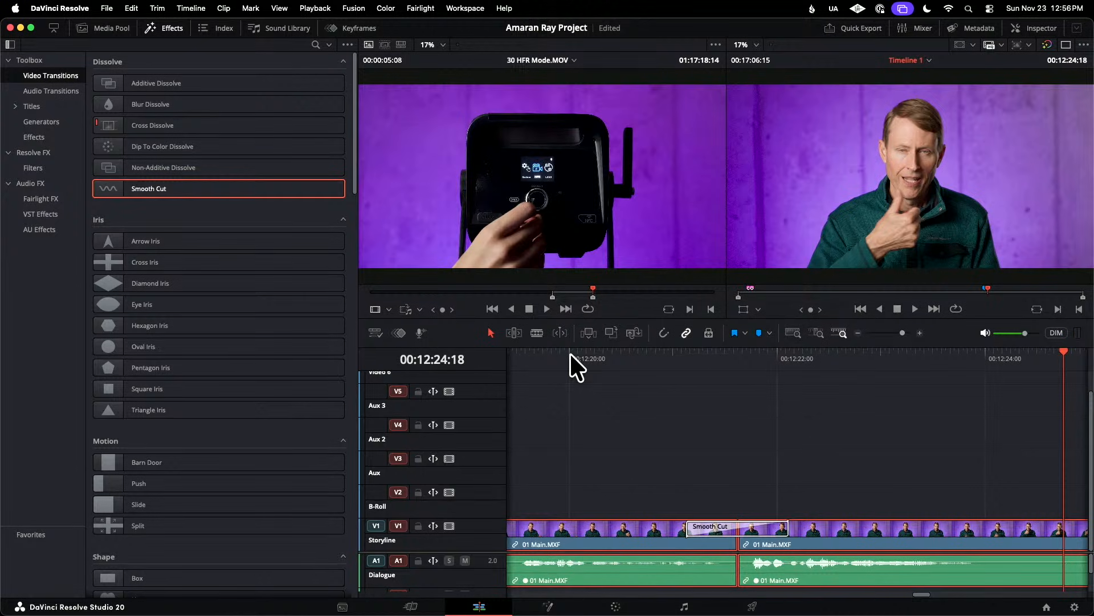
- Reduce the Smooth Cut to about a third of a second, centred on the cut, save the project and play it from 00:12:20:15
{"action": "left_click", "coordinate": [734, 526]}
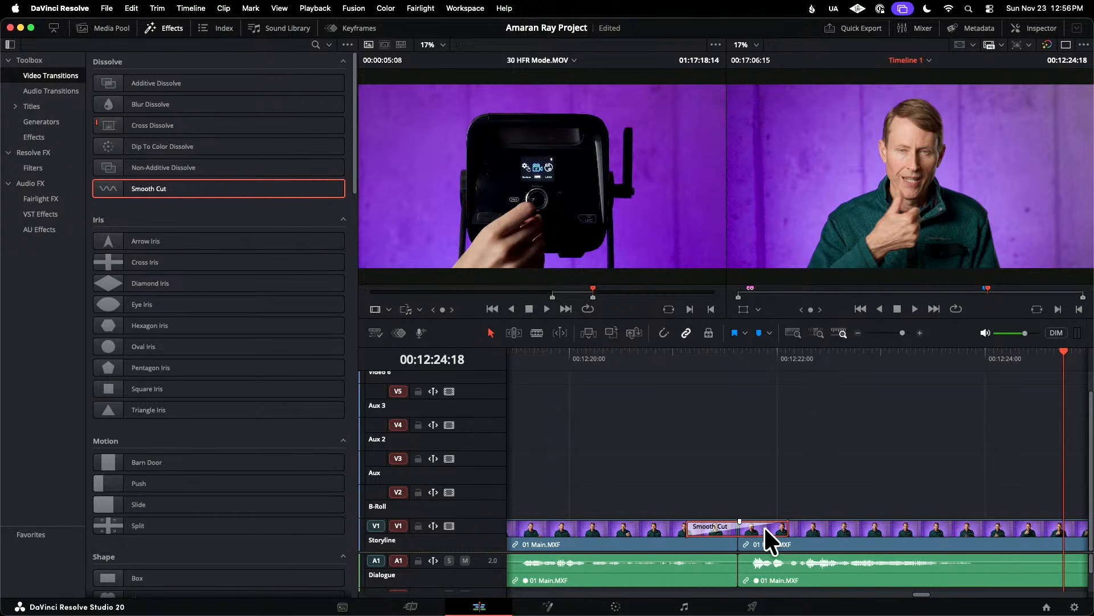
{"action": "key", "text": "Delete"}
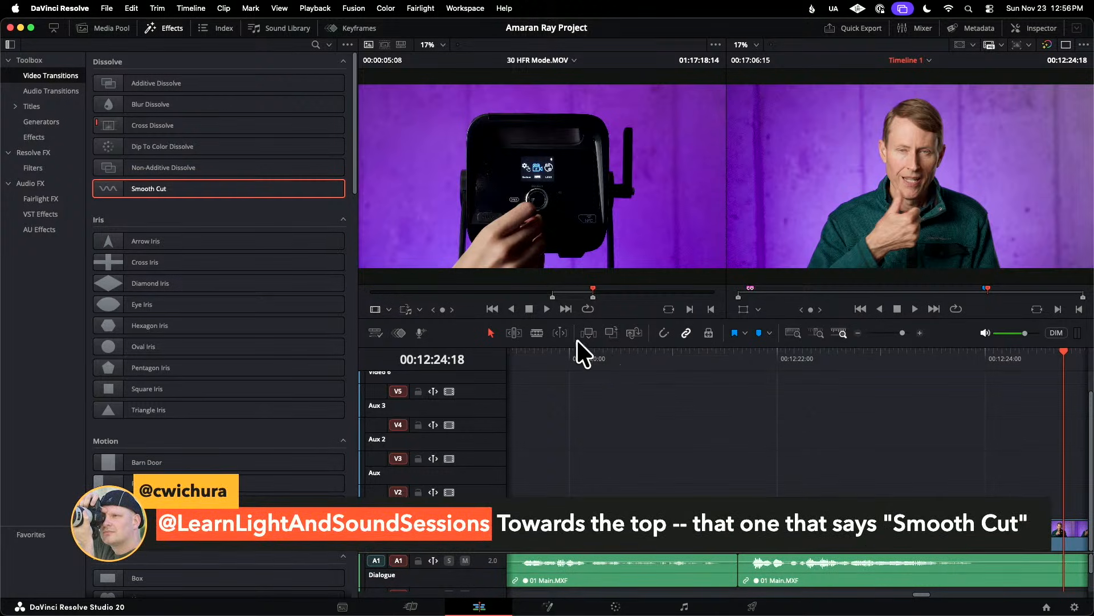
{"action": "left_click_drag", "start_coordinate": [108, 190], "coordinate": [746, 527]}
{"action": "left_click", "coordinate": [632, 357]}
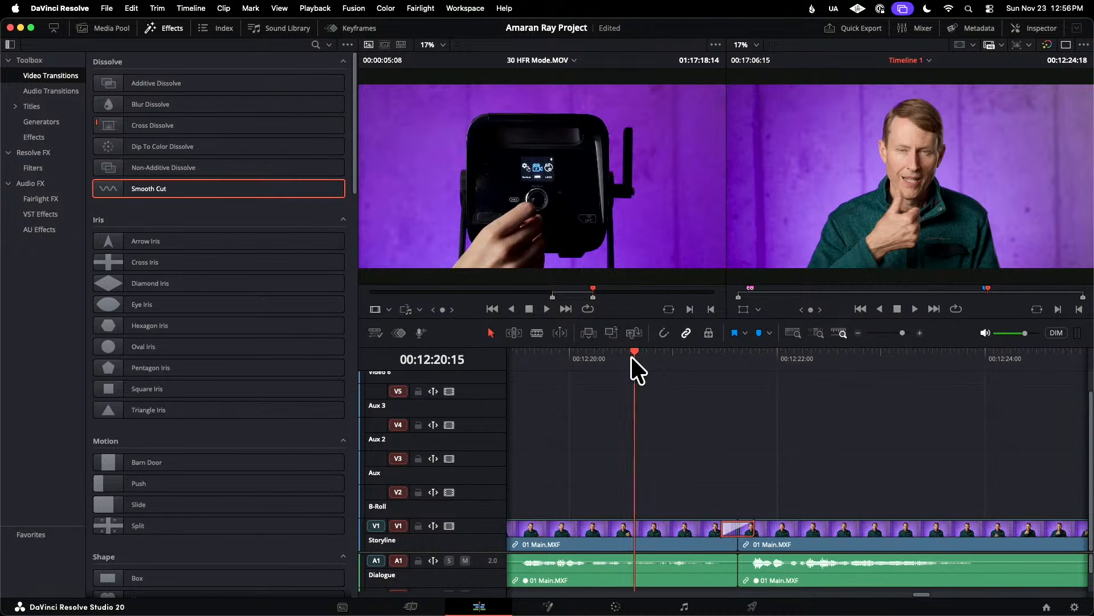
{"action": "key", "text": "super+s"}
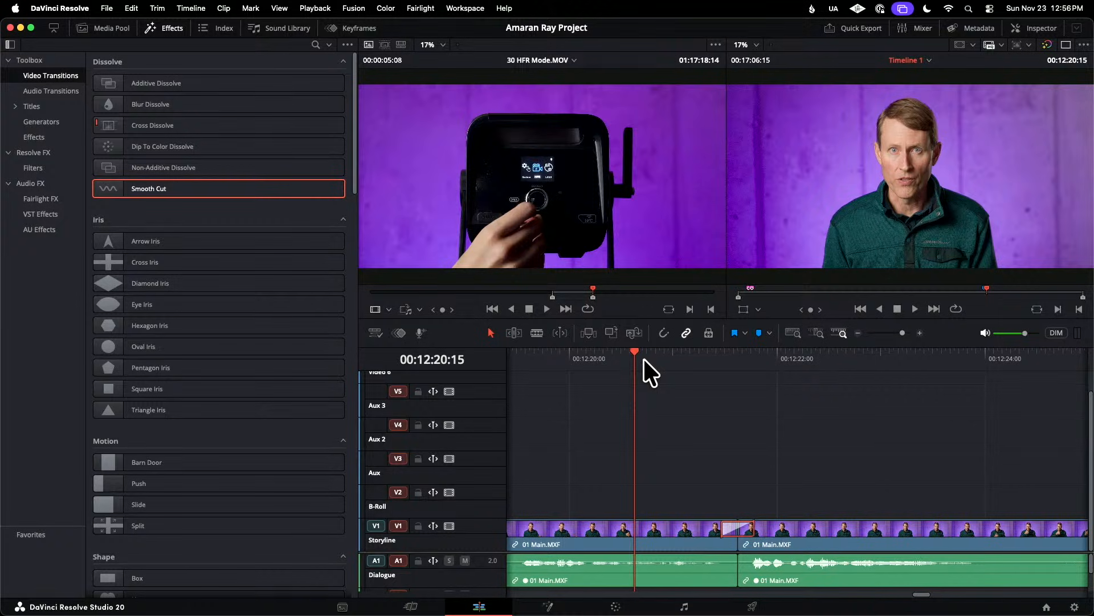
{"action": "key", "text": "space"}
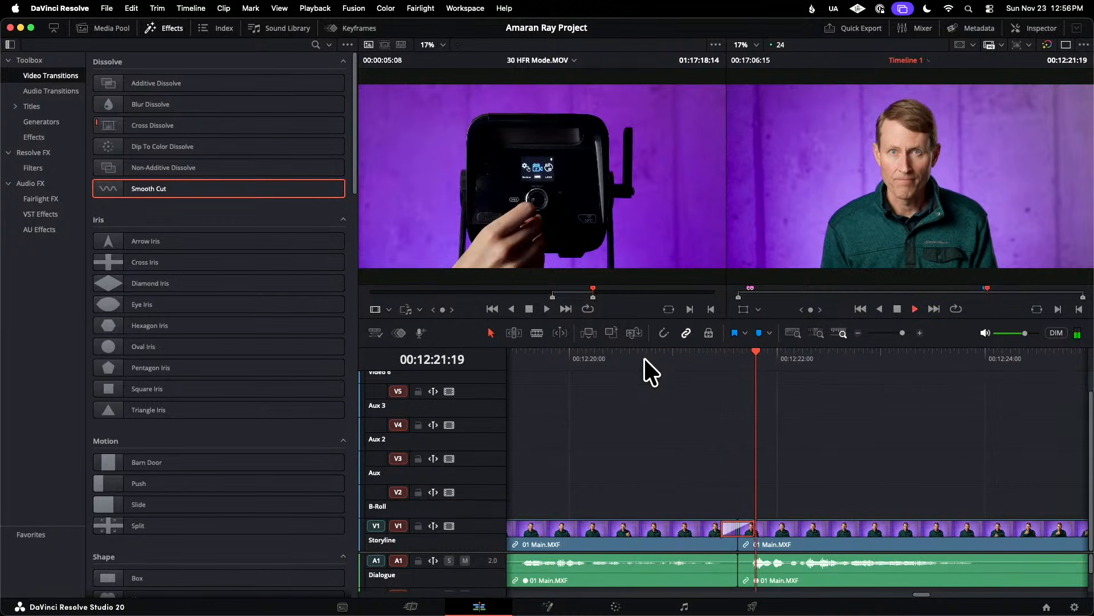
{"action": "key", "text": "space"}
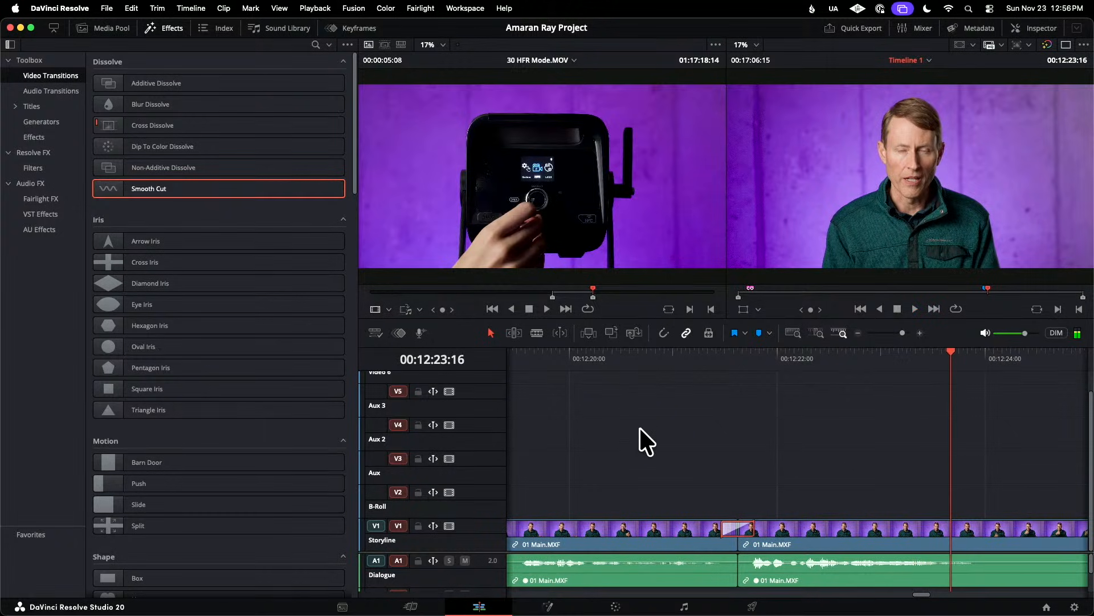
- Shorten the Smooth Cut further to only a few frames around the cut and replay the section through 00:12:23:18
{"action": "left_click_drag", "start_coordinate": [746, 528], "coordinate": [741, 530]}
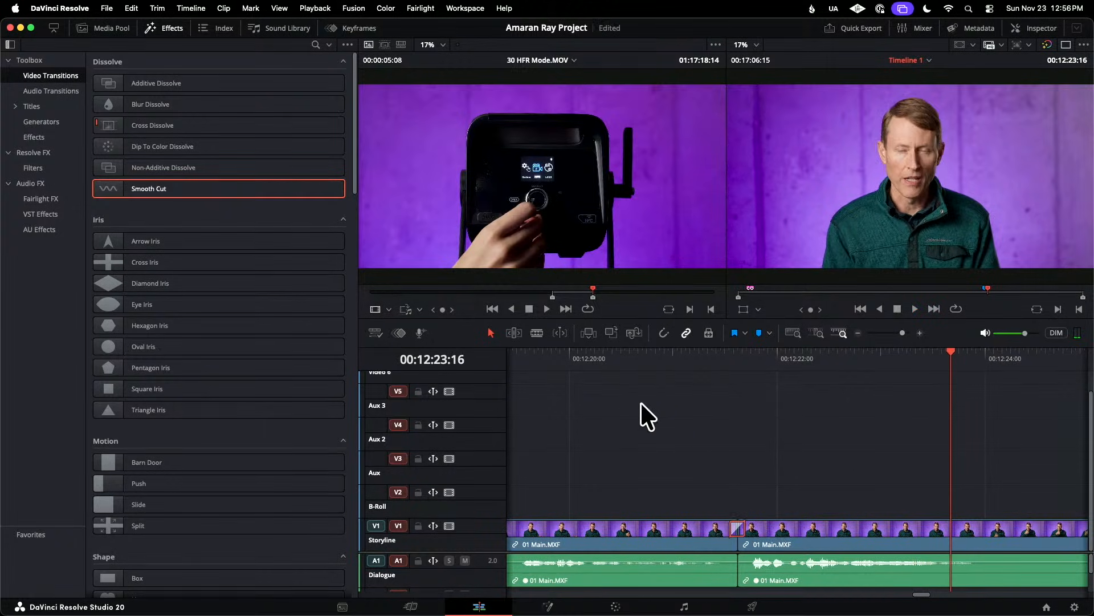
{"action": "left_click", "coordinate": [621, 356]}
{"action": "key", "text": "space"}
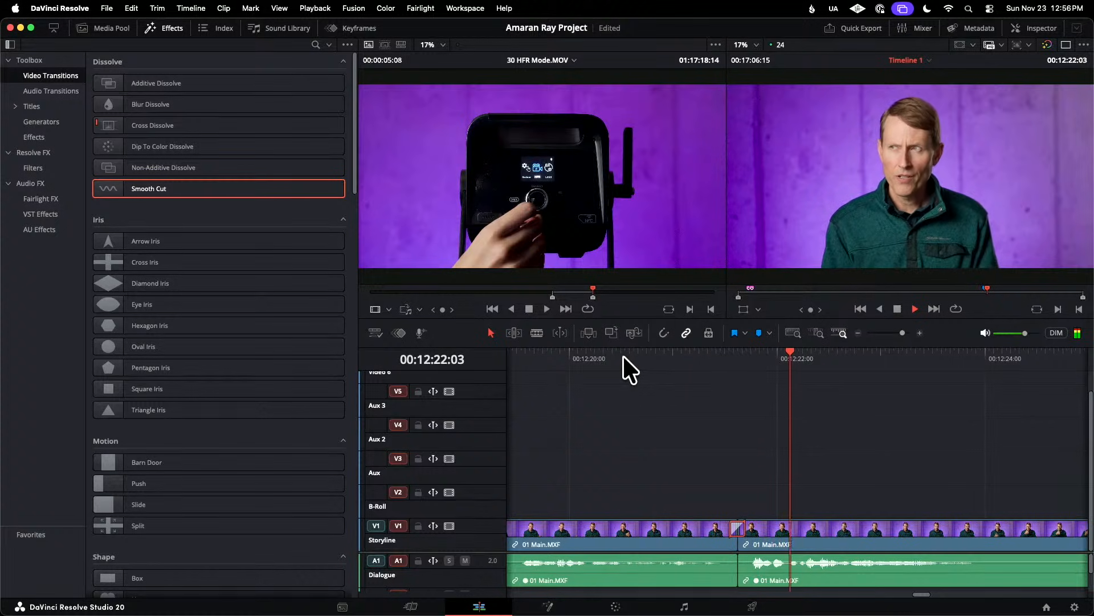
{"action": "key", "text": "space"}
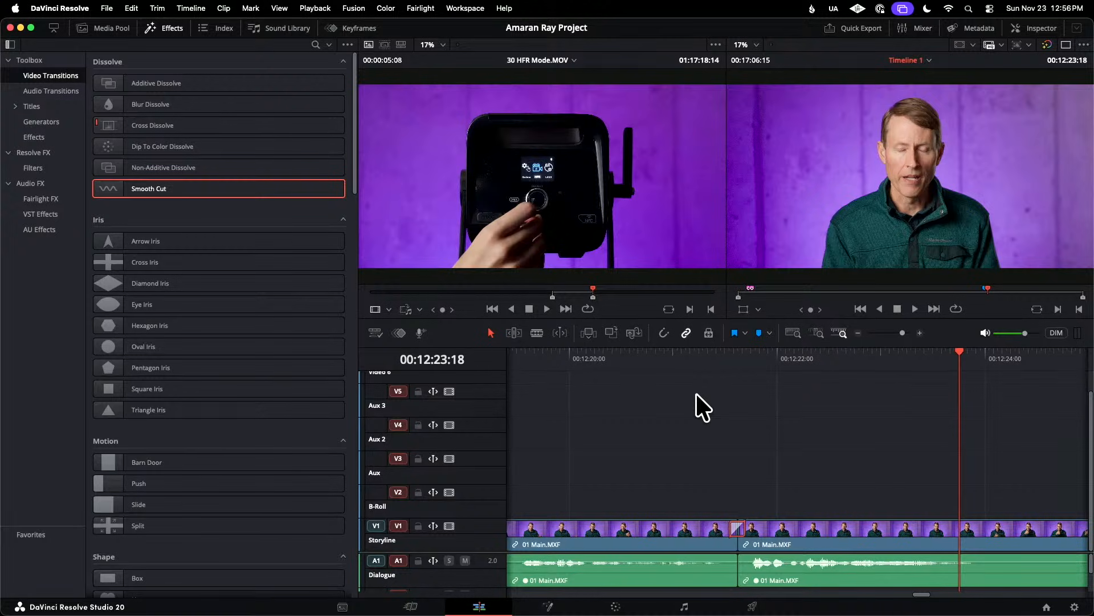
{"action": "key", "text": "space"}
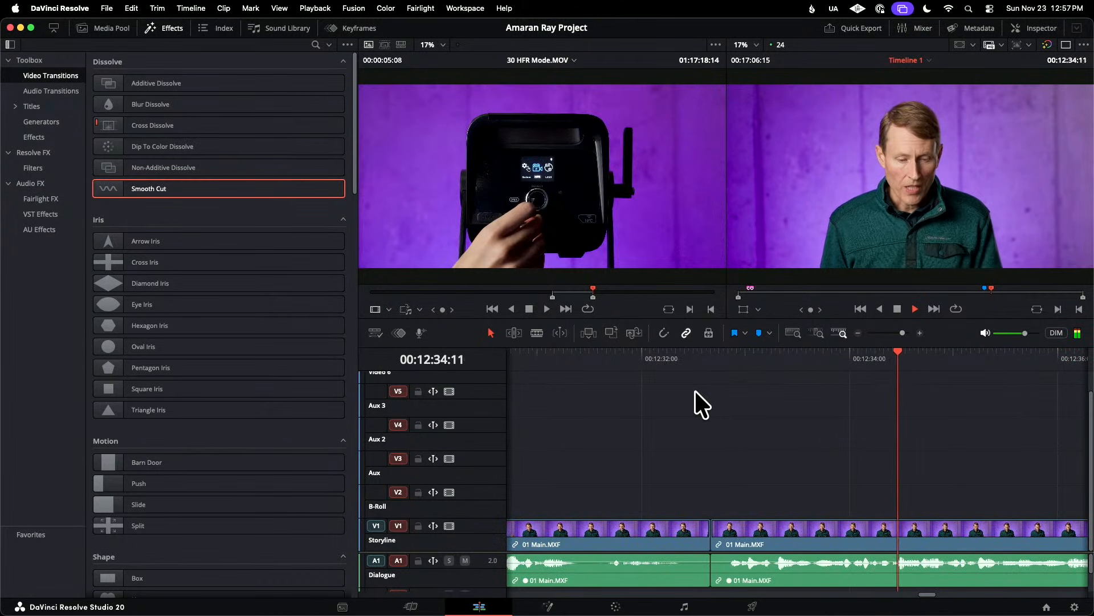
{"action": "key", "text": "space"}
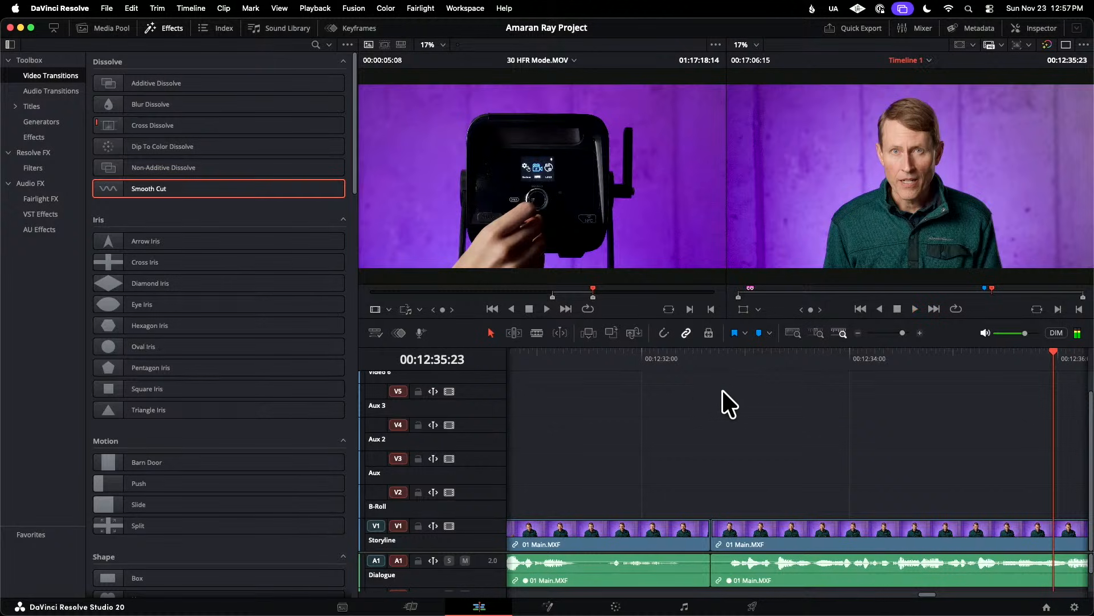
{"action": "left_click", "coordinate": [724, 354]}
{"action": "left_click", "coordinate": [737, 530]}
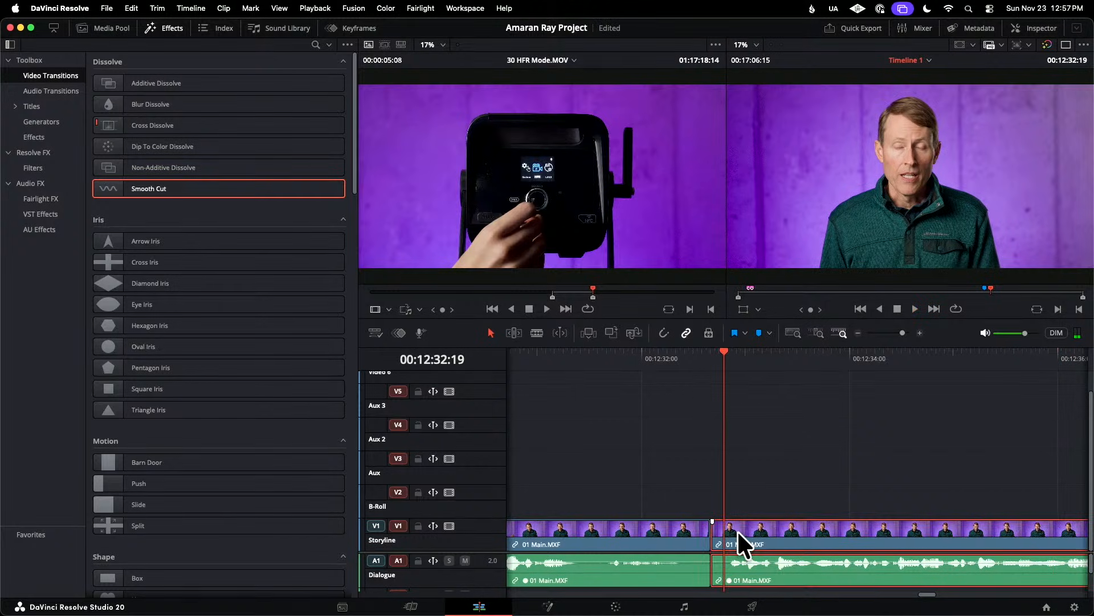
{"action": "key", "text": "m"}
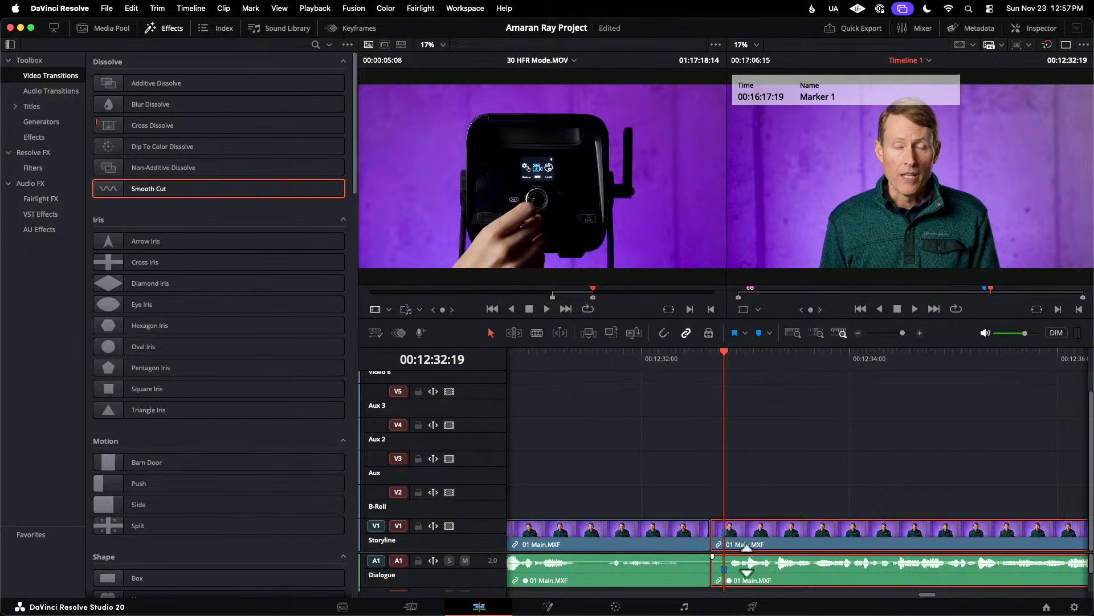
{"action": "double_click", "coordinate": [723, 530]}
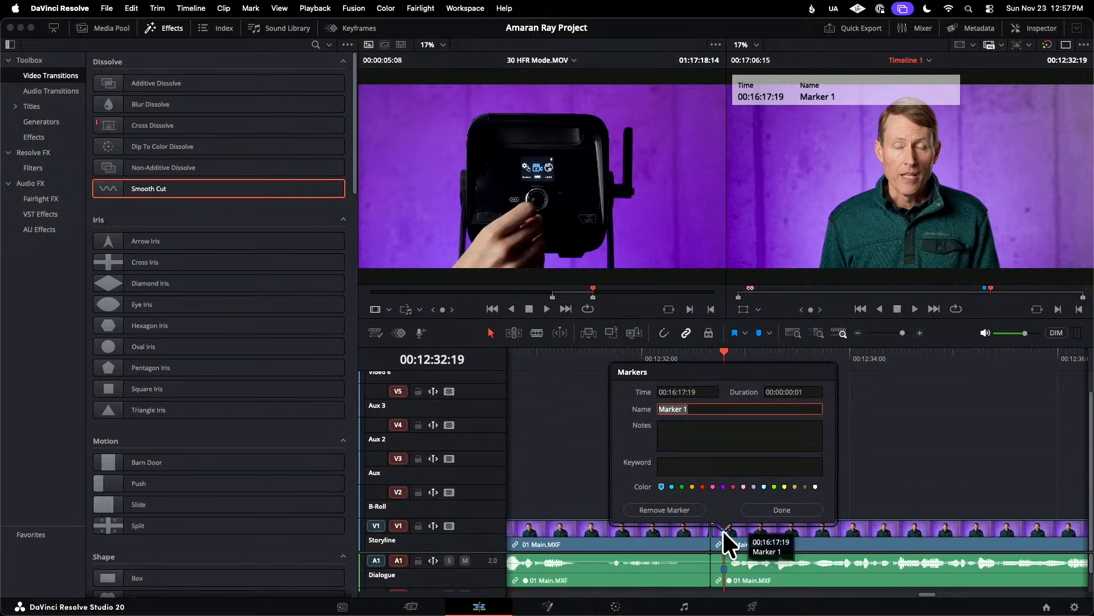
{"action": "type", "text": "Pricing"}
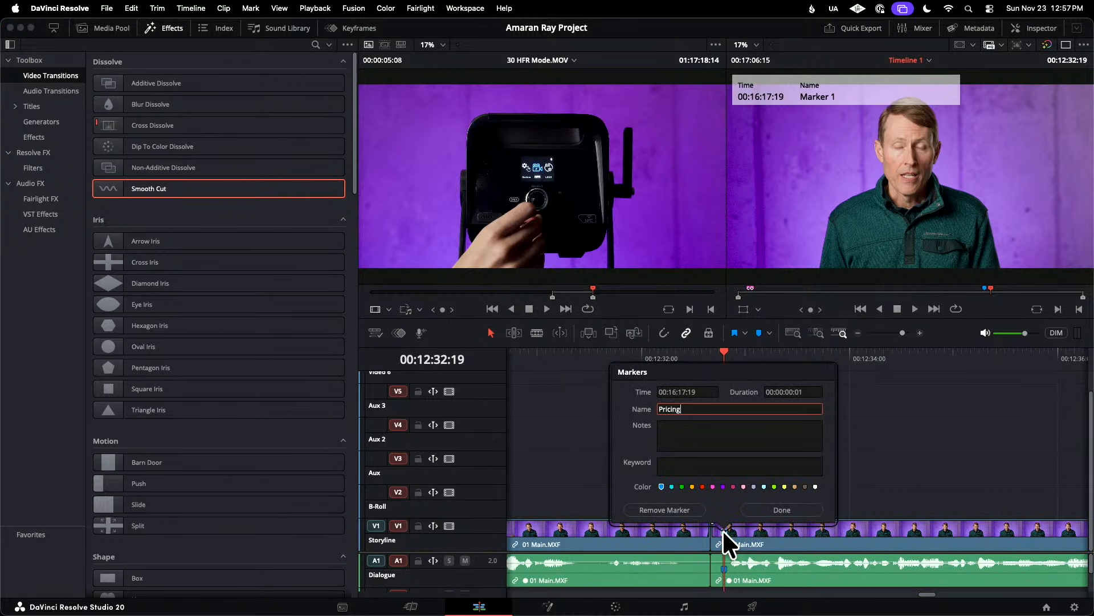
{"action": "type", "text": " page @amaran"}
{"action": "key", "text": "Return"}
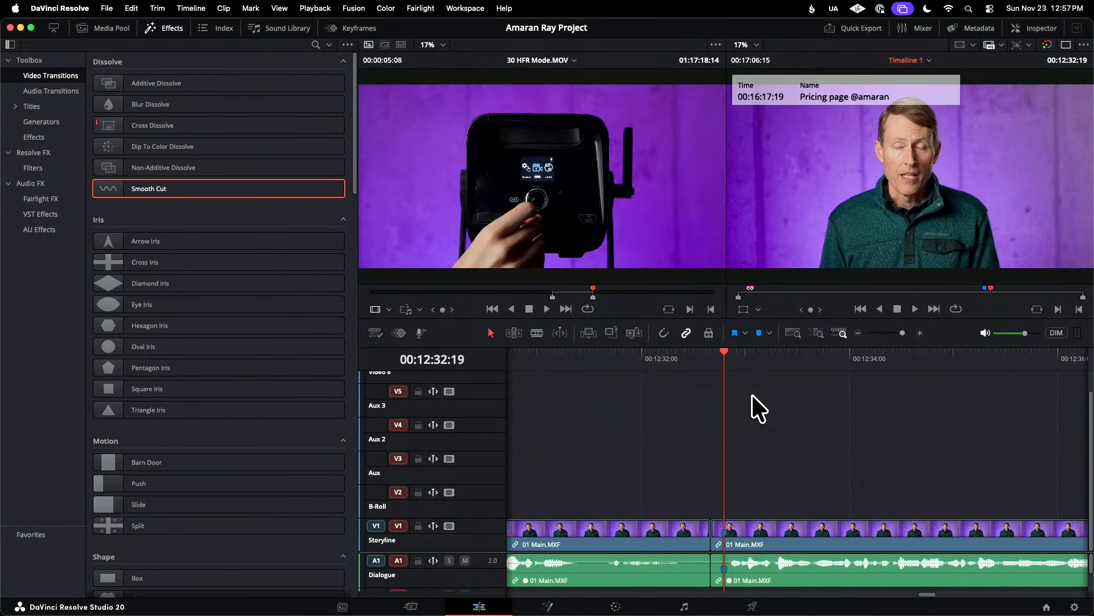
{"action": "left_click", "coordinate": [881, 334]}
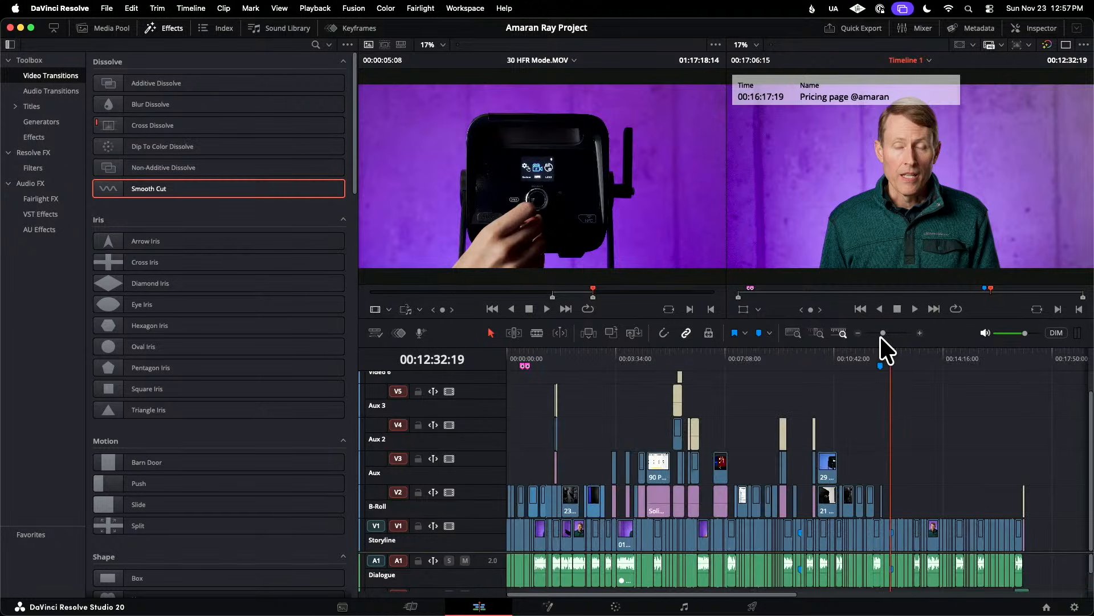